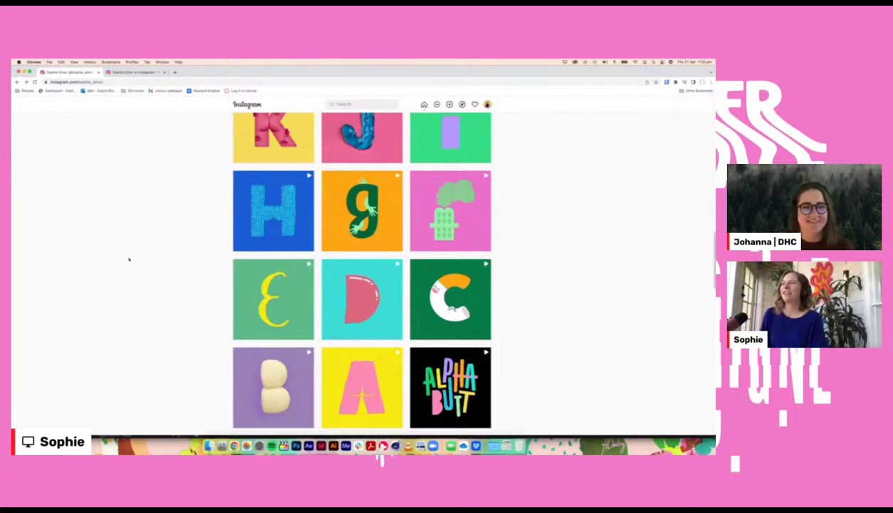
Step: Browse the letter artwork posts in the Instagram profile grid, from A up to T and back
{"action": "scroll", "coordinate": [128, 259], "scroll_direction": "down", "scroll_amount": 1}
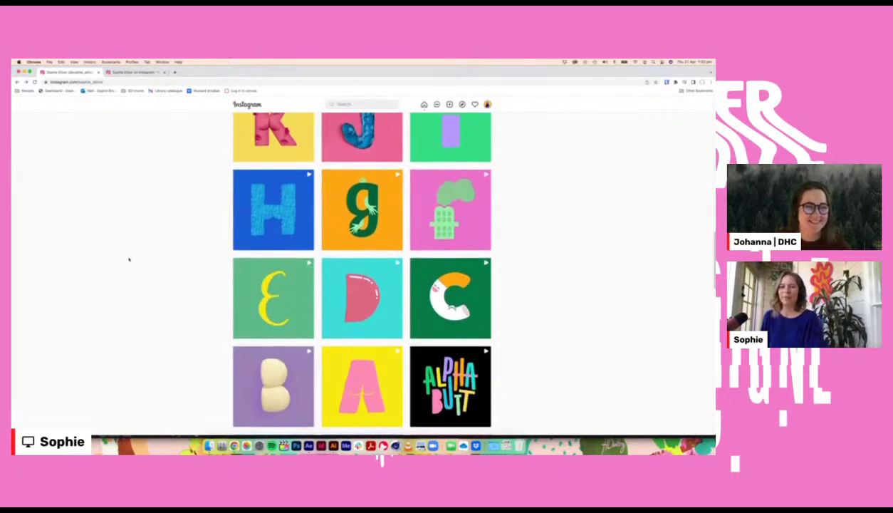
{"action": "scroll", "coordinate": [130, 260], "scroll_direction": "up", "scroll_amount": 1}
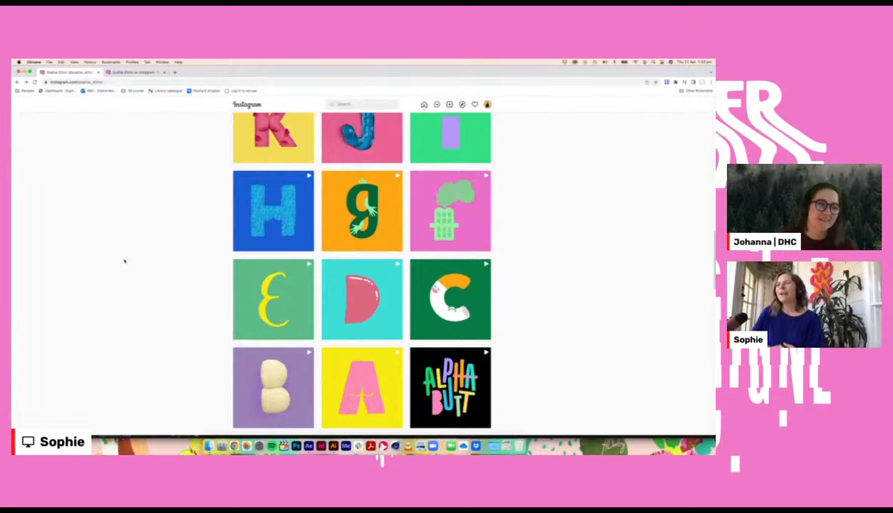
{"action": "scroll", "coordinate": [145, 261], "scroll_direction": "up", "scroll_amount": 5}
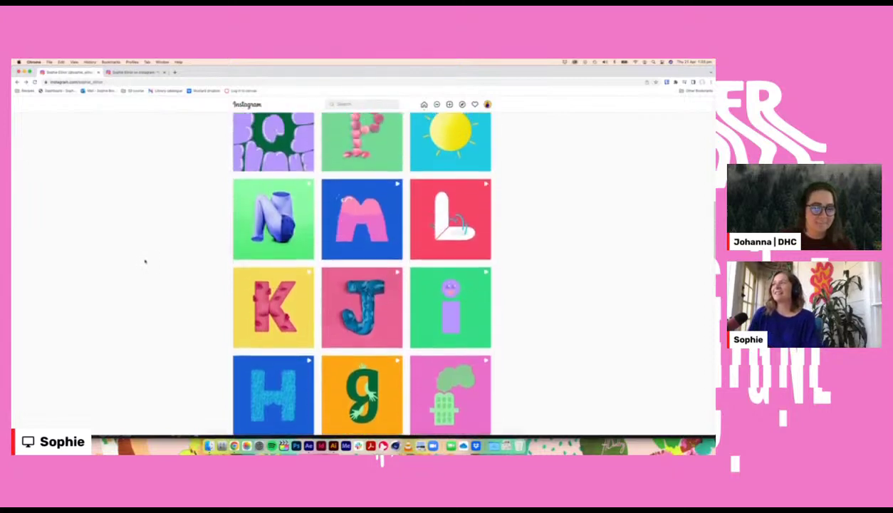
{"action": "scroll", "coordinate": [145, 262], "scroll_direction": "up", "scroll_amount": 3}
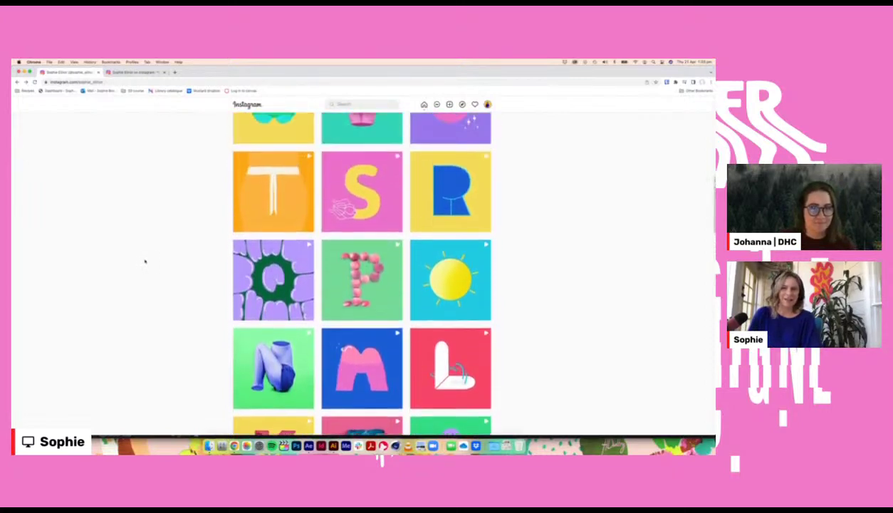
{"action": "scroll", "coordinate": [145, 261], "scroll_direction": "down", "scroll_amount": 5}
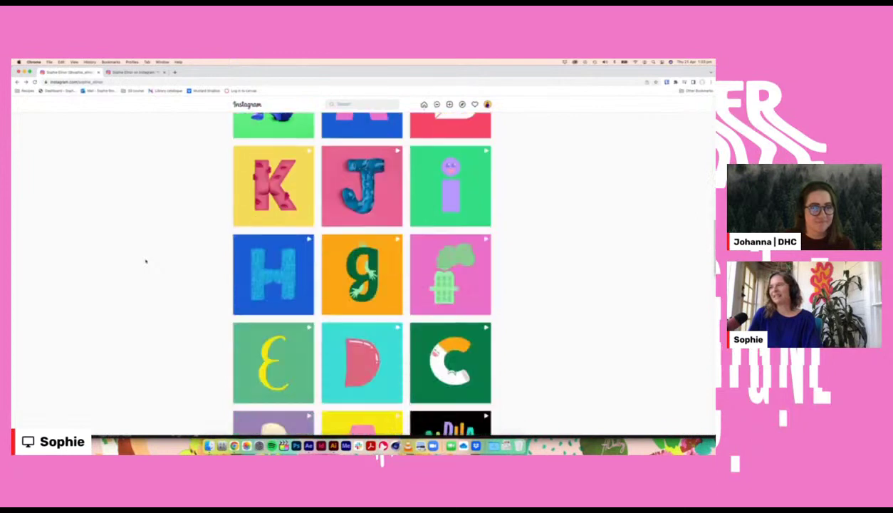
{"action": "scroll", "coordinate": [145, 261], "scroll_direction": "down", "scroll_amount": 1}
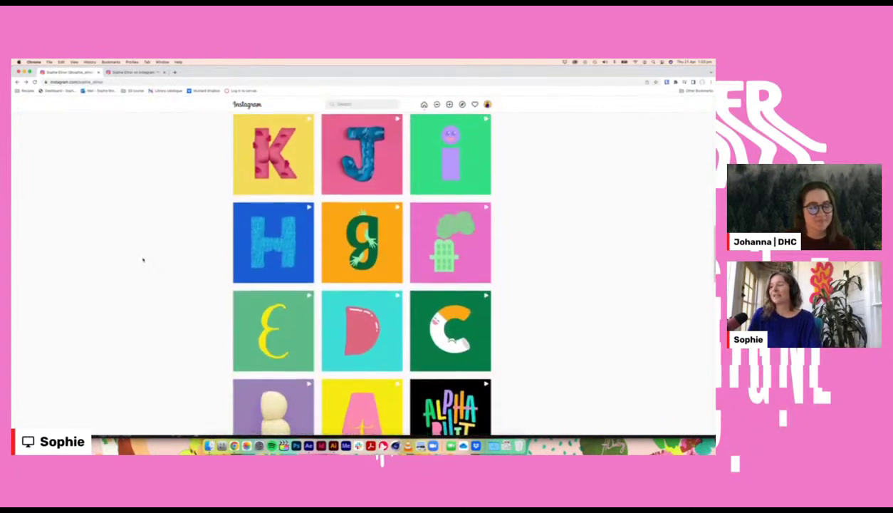
Step: View the letter D post and the letter B post from the profile grid, closing each one
{"action": "scroll", "coordinate": [145, 261], "scroll_direction": "down", "scroll_amount": 2}
{"action": "left_click", "coordinate": [340, 305]}
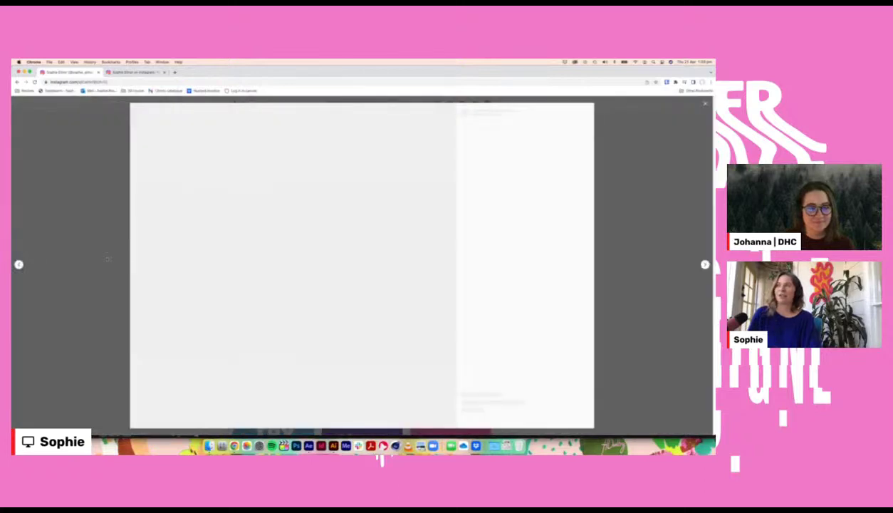
{"action": "left_click", "coordinate": [69, 250]}
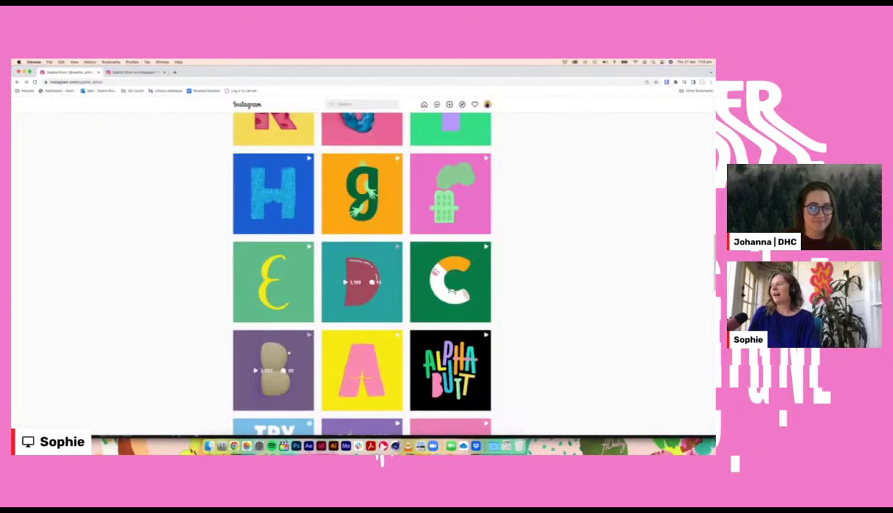
{"action": "left_click", "coordinate": [280, 370]}
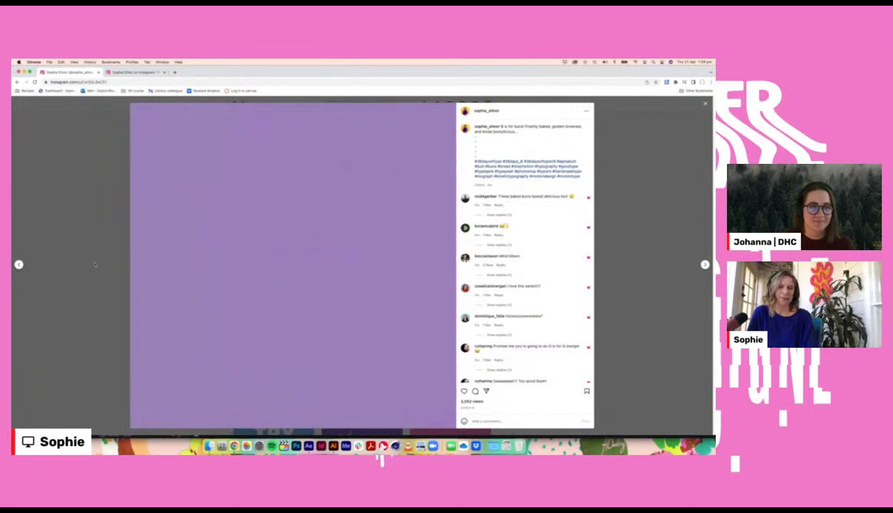
{"action": "left_click", "coordinate": [116, 247]}
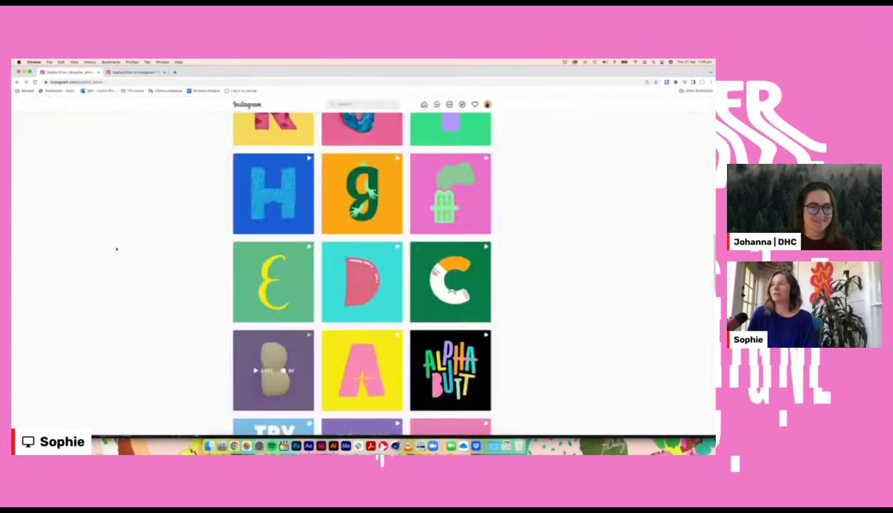
Step: View the letter I post and the letter Q post from the profile grid, closing each one
{"action": "scroll", "coordinate": [149, 251], "scroll_direction": "up", "scroll_amount": 5}
{"action": "left_click", "coordinate": [450, 256]}
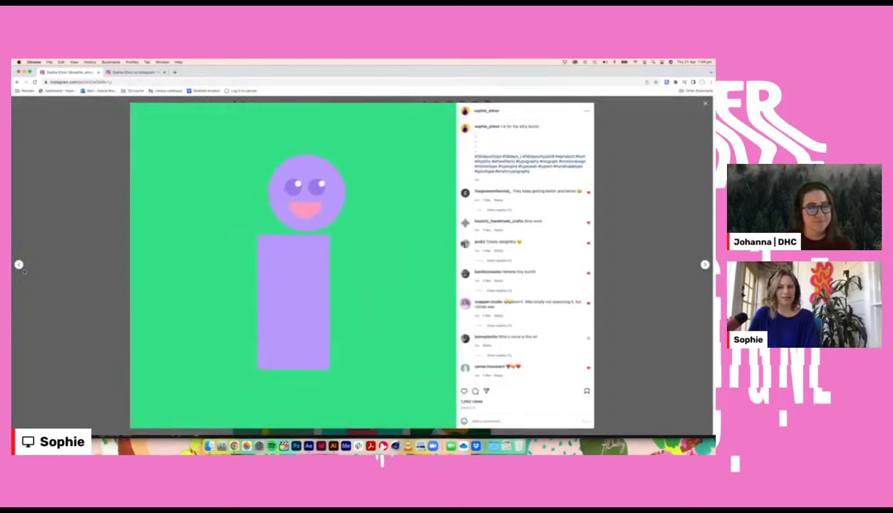
{"action": "left_click", "coordinate": [99, 284]}
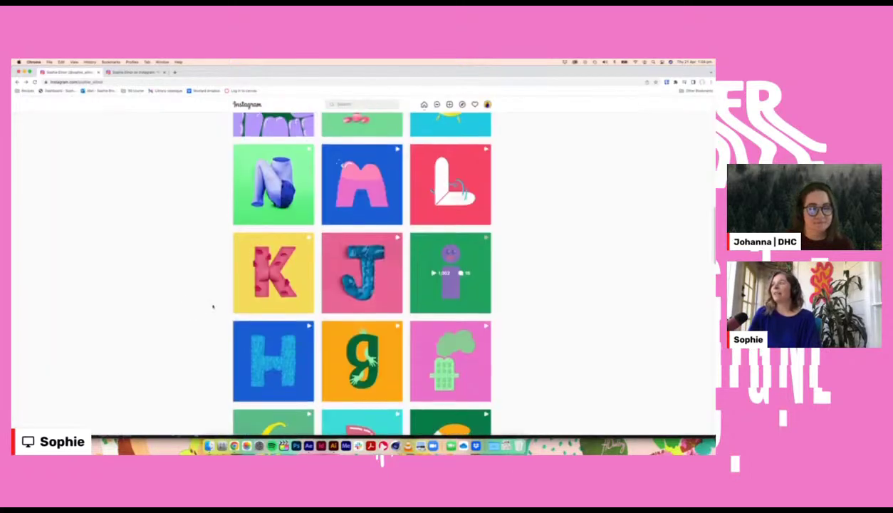
{"action": "scroll", "coordinate": [155, 292], "scroll_direction": "up", "scroll_amount": 5}
{"action": "left_click", "coordinate": [260, 282]}
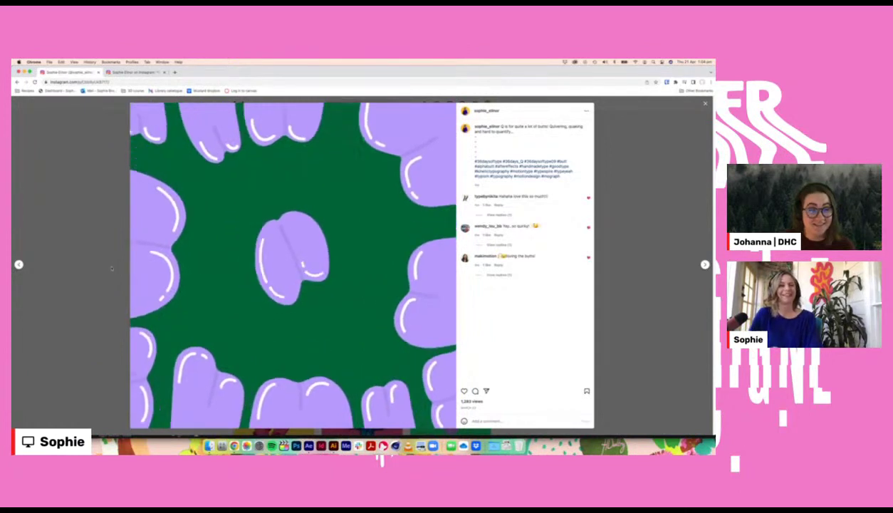
{"action": "left_click", "coordinate": [111, 268]}
Step: View the green underwear letter W post from the profile grid and close it
{"action": "scroll", "coordinate": [135, 277], "scroll_direction": "up", "scroll_amount": 4}
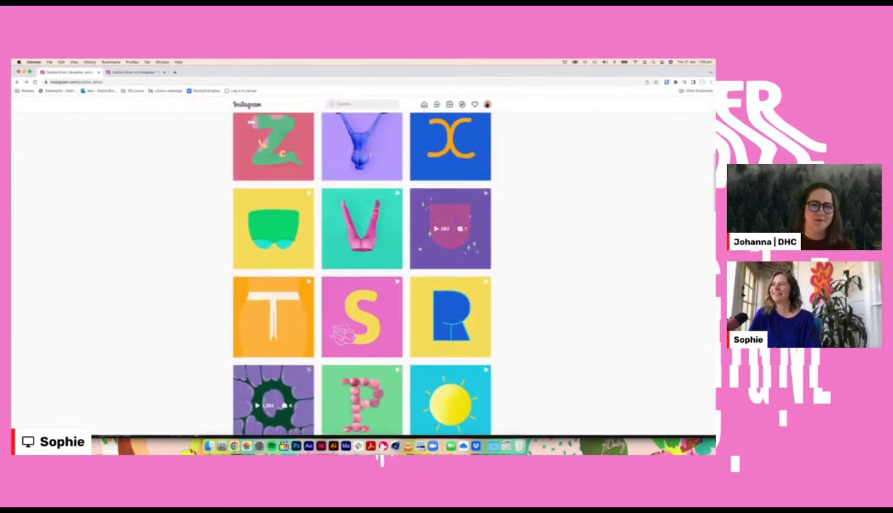
{"action": "left_click", "coordinate": [284, 257]}
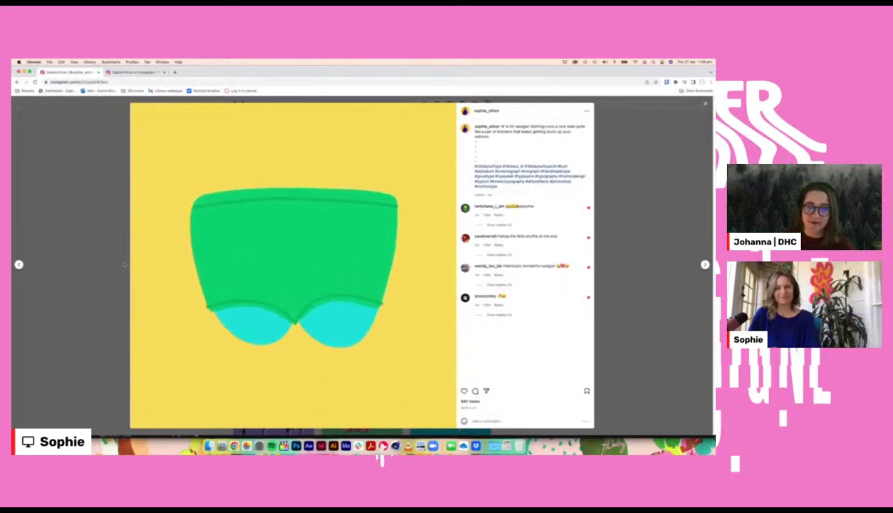
{"action": "left_click", "coordinate": [120, 264]}
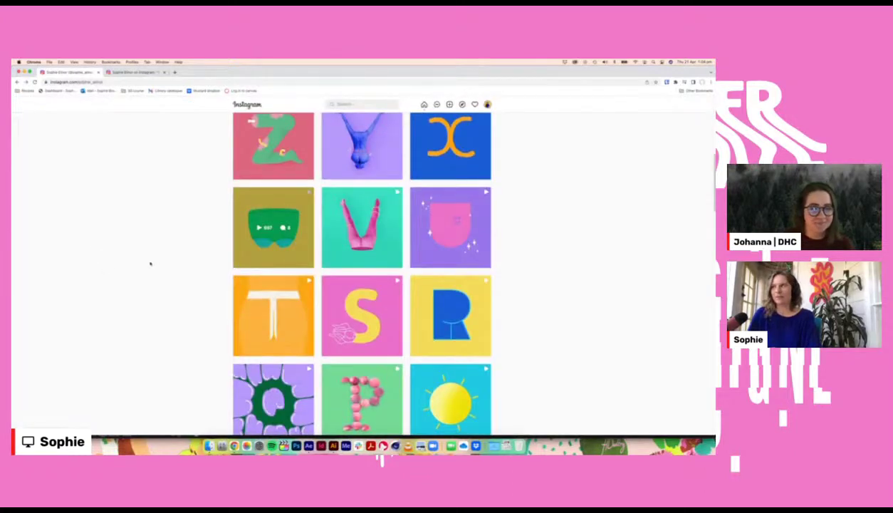
Step: View the letter K post in its own browser tab and return to browsing the profile's letter posts
{"action": "scroll", "coordinate": [154, 266], "scroll_direction": "down", "scroll_amount": 2}
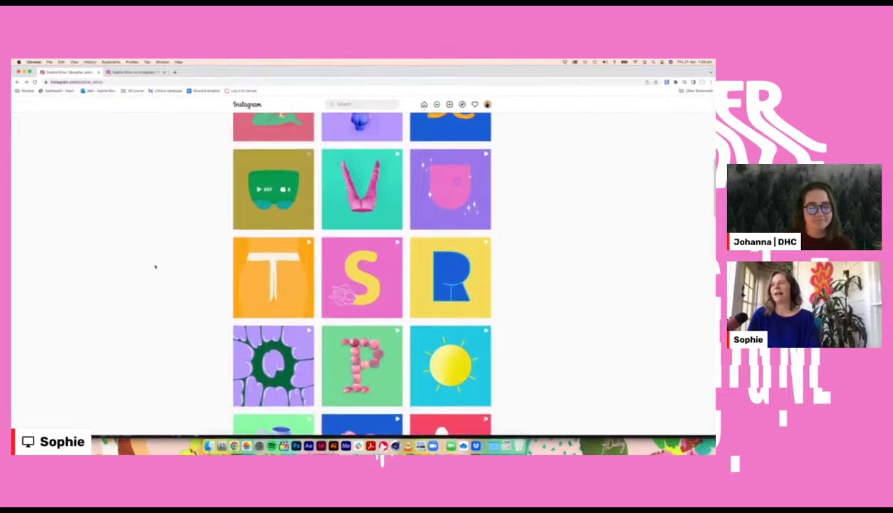
{"action": "scroll", "coordinate": [154, 266], "scroll_direction": "down", "scroll_amount": 1}
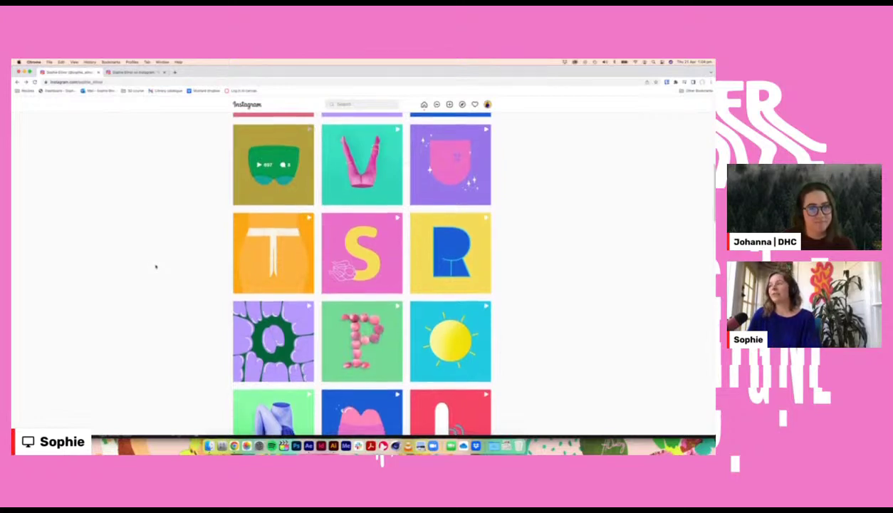
{"action": "scroll", "coordinate": [155, 267], "scroll_direction": "down", "scroll_amount": 1}
{"action": "scroll", "coordinate": [156, 266], "scroll_direction": "down", "scroll_amount": 1}
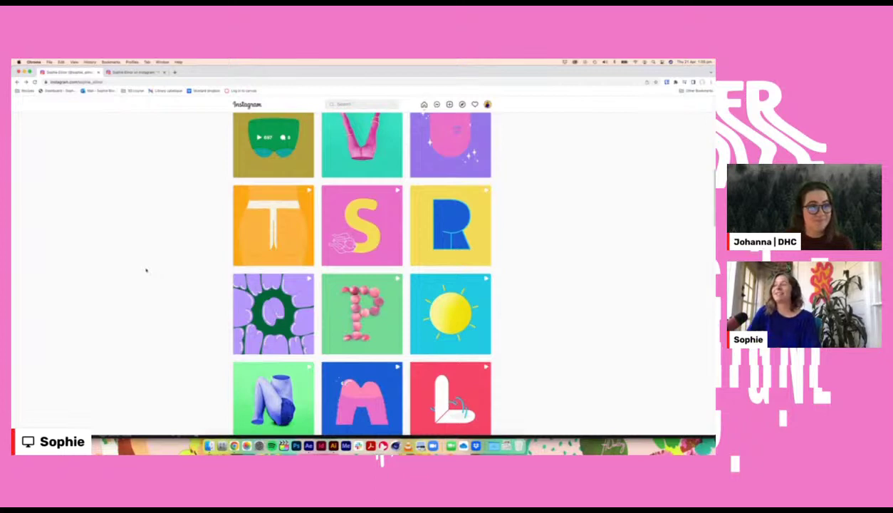
{"action": "scroll", "coordinate": [150, 274], "scroll_direction": "down", "scroll_amount": 3}
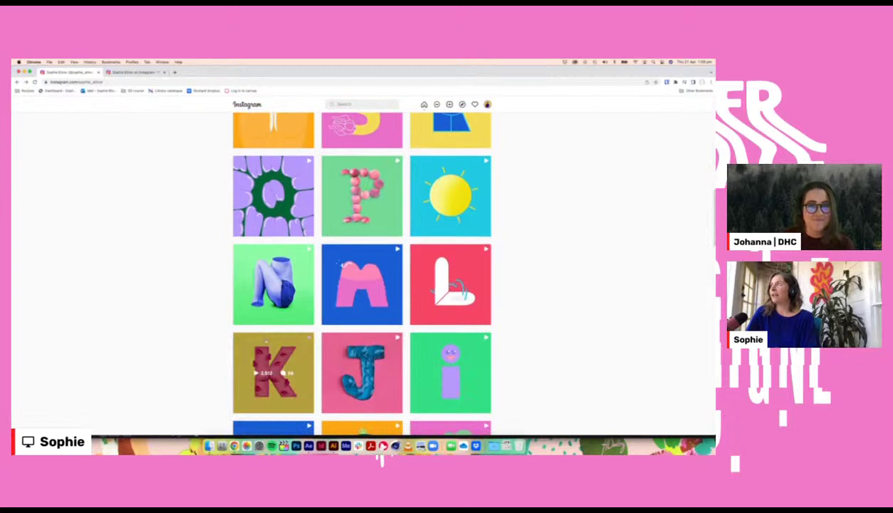
{"action": "left_click", "coordinate": [265, 341]}
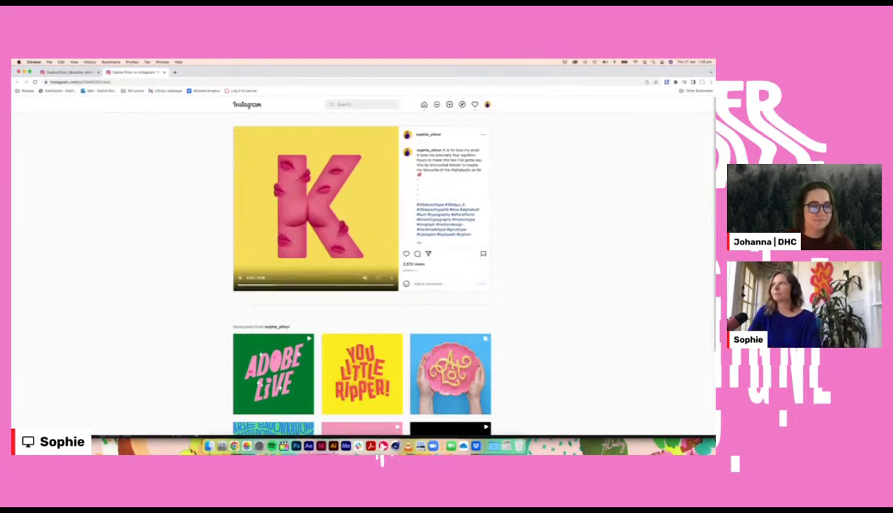
{"action": "left_click", "coordinate": [84, 73]}
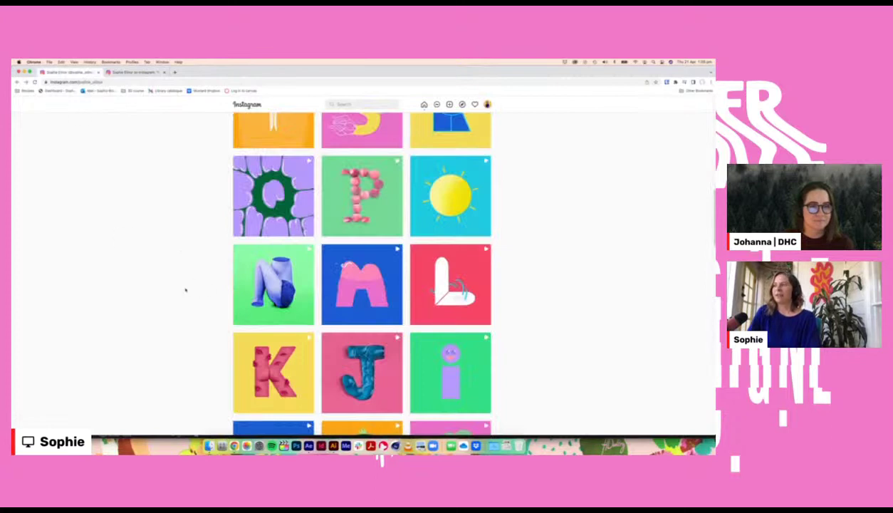
{"action": "scroll", "coordinate": [185, 289], "scroll_direction": "down", "scroll_amount": 3}
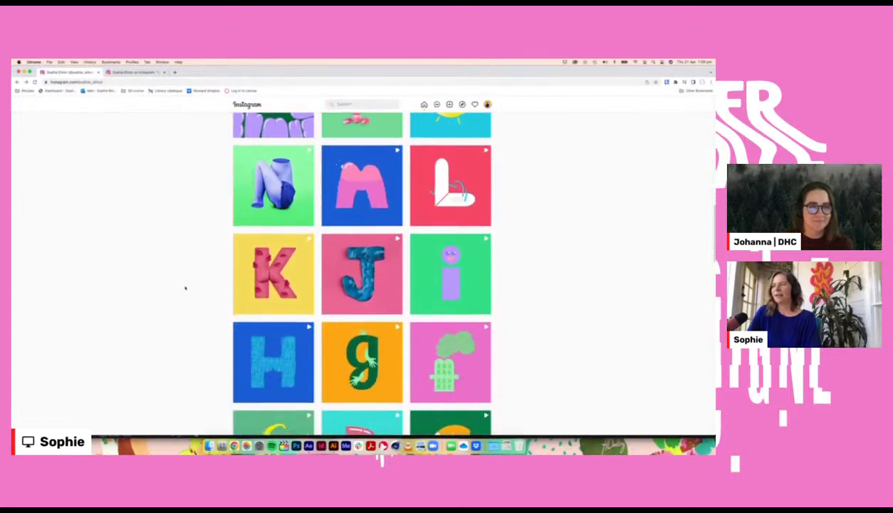
{"action": "scroll", "coordinate": [185, 288], "scroll_direction": "down", "scroll_amount": 1}
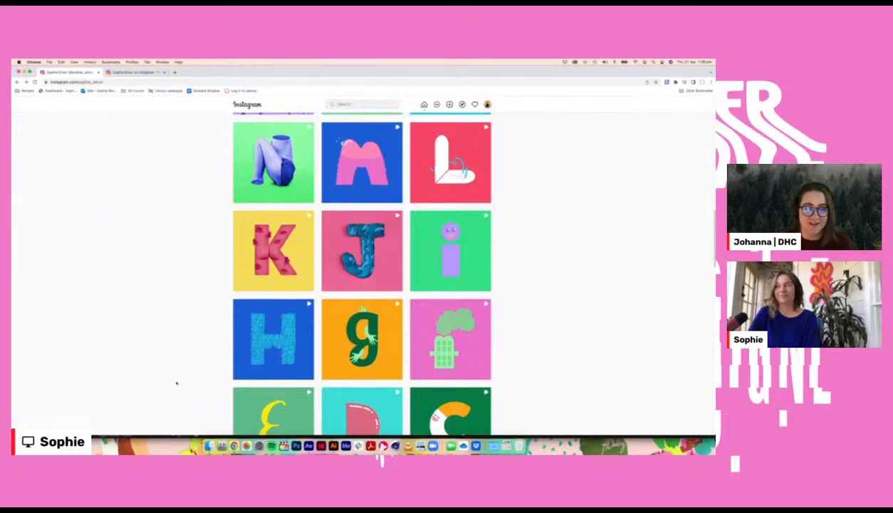
{"action": "scroll", "coordinate": [195, 350], "scroll_direction": "down", "scroll_amount": 1}
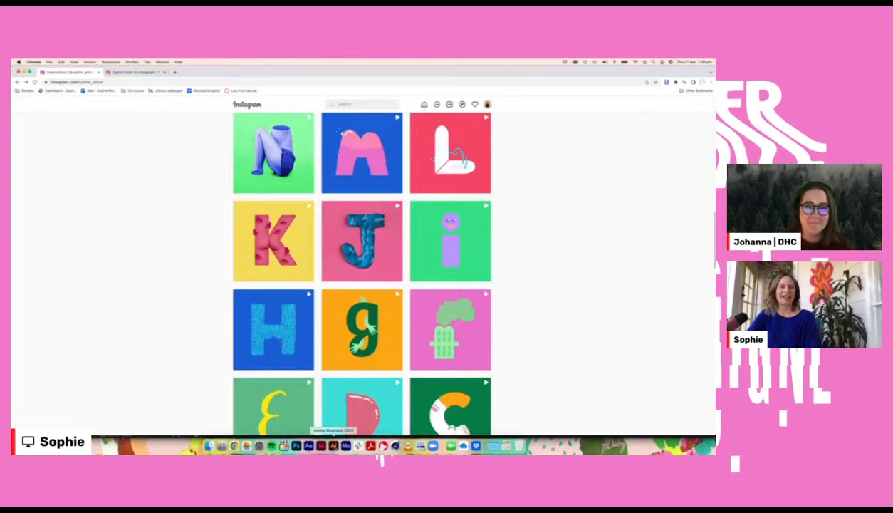
Step: Switch to Illustrator's CHEEKY lettering artwork, select the C and the H in turn, and clear the selection
{"action": "left_click", "coordinate": [333, 447]}
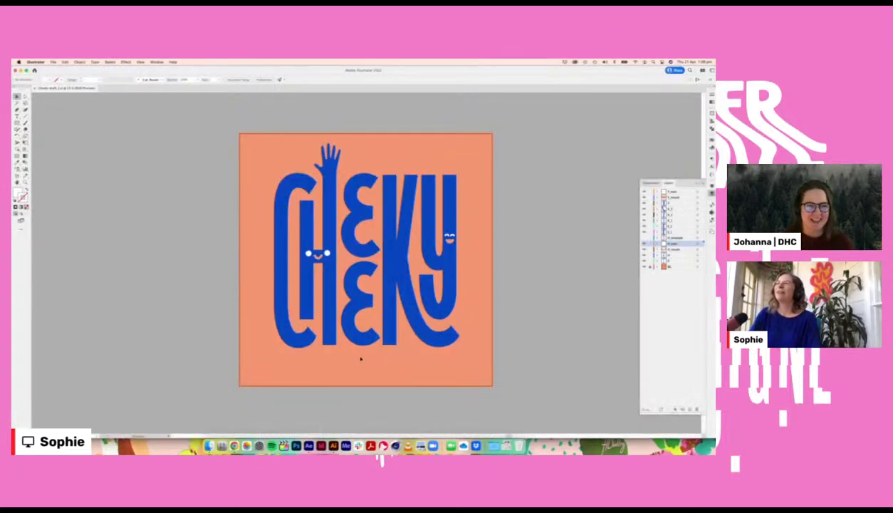
{"action": "left_click_drag", "start_coordinate": [360, 359], "coordinate": [340, 351]}
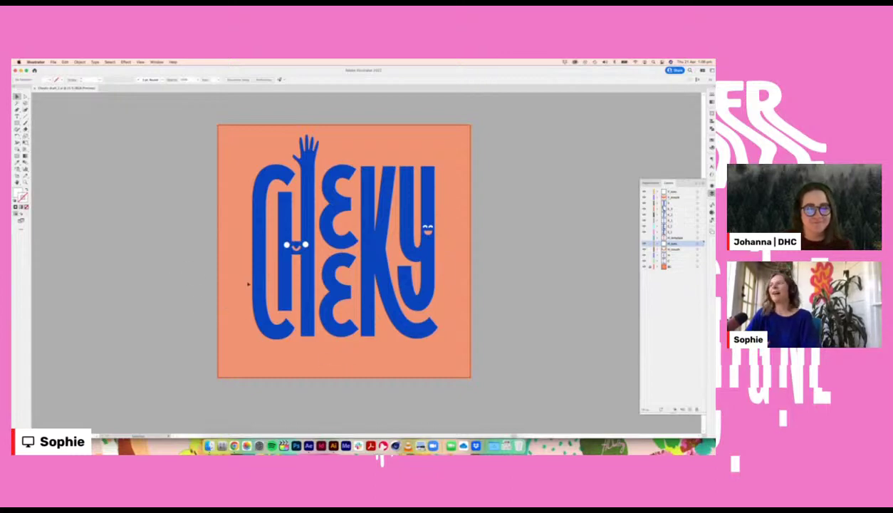
{"action": "left_click", "coordinate": [268, 270]}
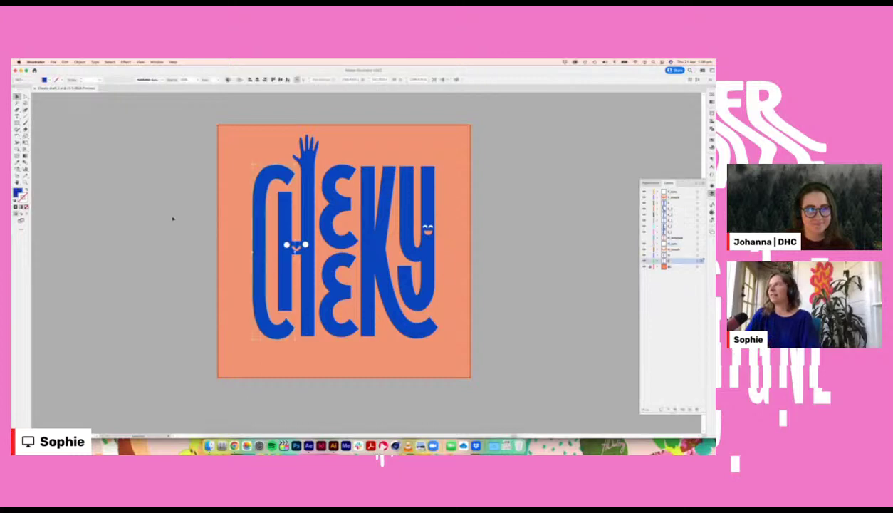
{"action": "left_click", "coordinate": [284, 209]}
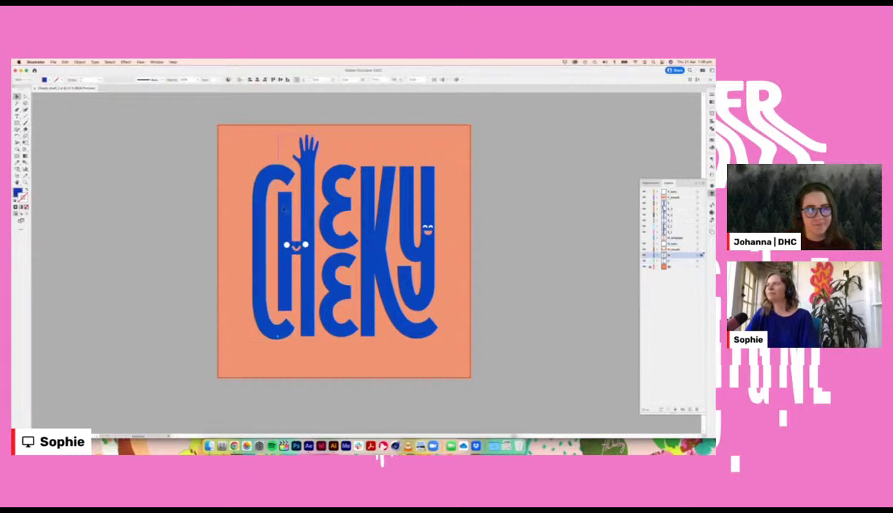
{"action": "left_click", "coordinate": [534, 201]}
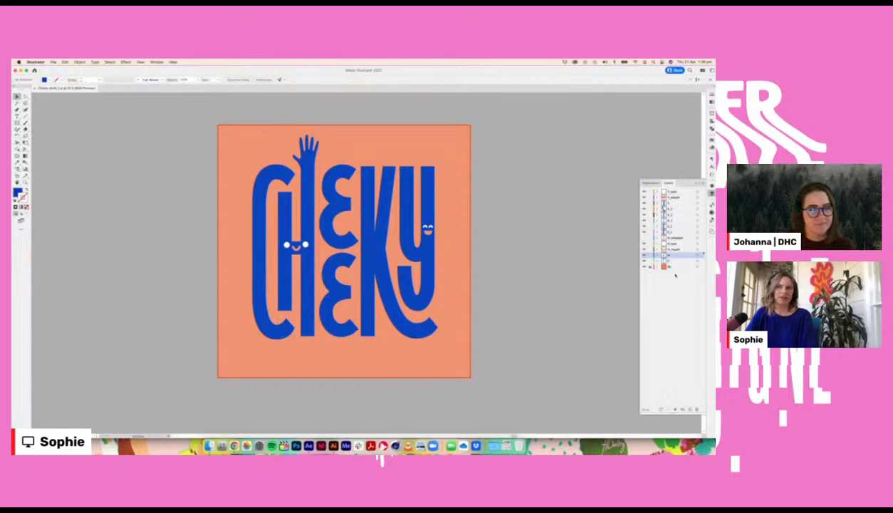
Step: Check the layer separation by hiding and reshowing the background, C, H mouth and H eyes layers one at a time
{"action": "left_click", "coordinate": [645, 266]}
{"action": "left_click", "coordinate": [645, 266]}
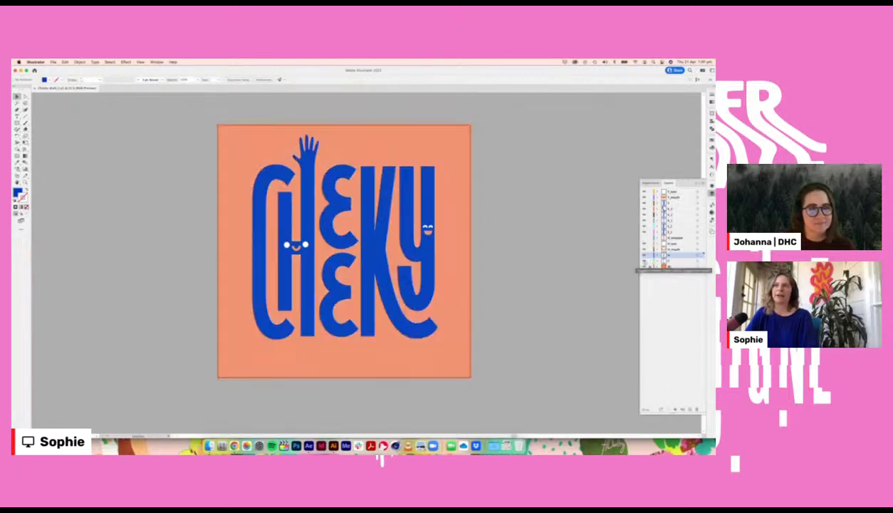
{"action": "left_click", "coordinate": [644, 260]}
{"action": "left_click", "coordinate": [645, 260]}
{"action": "left_click", "coordinate": [644, 249]}
{"action": "left_click", "coordinate": [644, 249]}
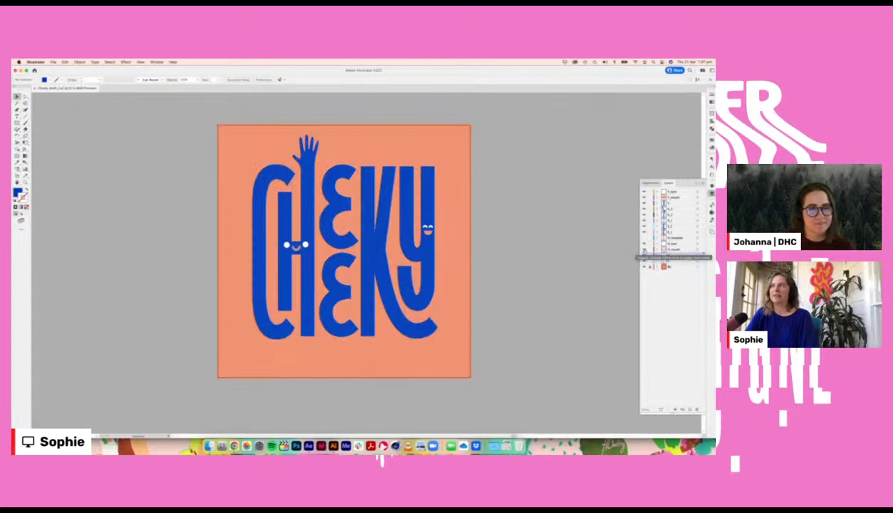
{"action": "left_click", "coordinate": [645, 243]}
{"action": "left_click", "coordinate": [644, 246]}
Step: Hide and reshow the two E layers one at a time and make the E_2 layer active
{"action": "left_click", "coordinate": [645, 228]}
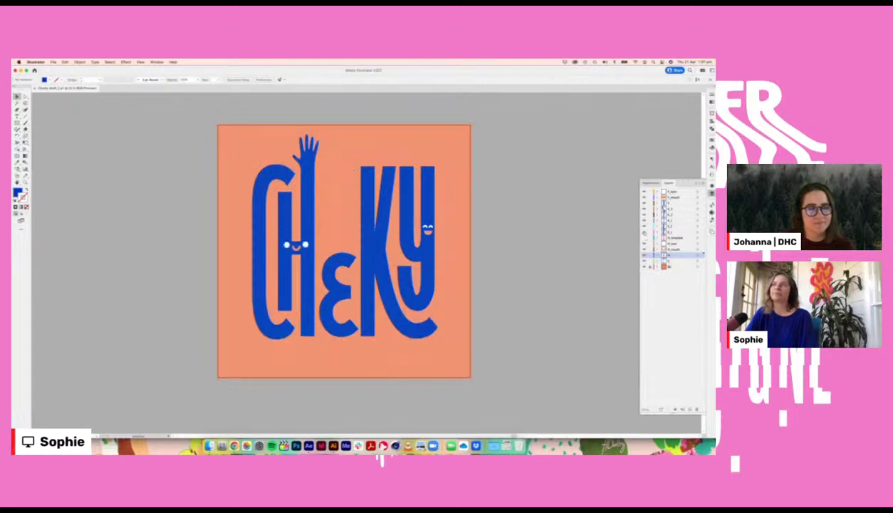
{"action": "left_click", "coordinate": [644, 228]}
{"action": "left_click", "coordinate": [644, 227]}
{"action": "left_click", "coordinate": [644, 227]}
{"action": "left_click", "coordinate": [668, 226]}
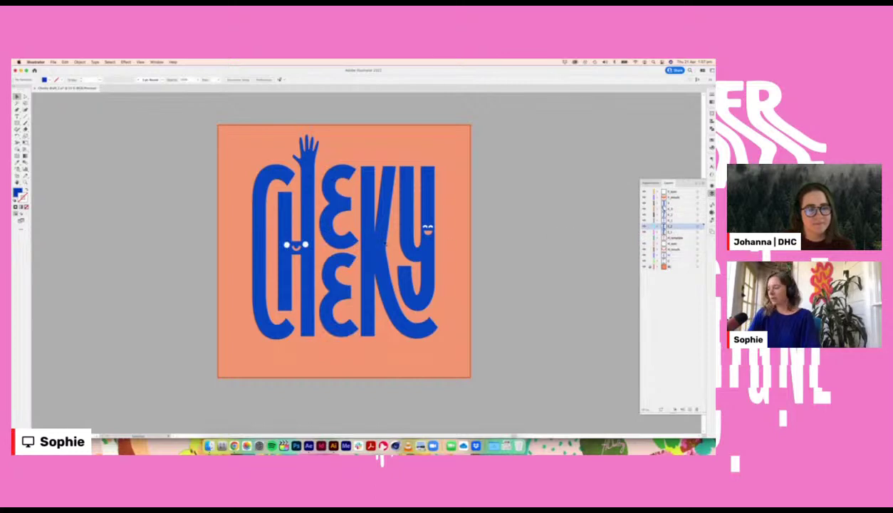
{"action": "scroll", "coordinate": [385, 243], "scroll_direction": "up", "scroll_amount": 5}
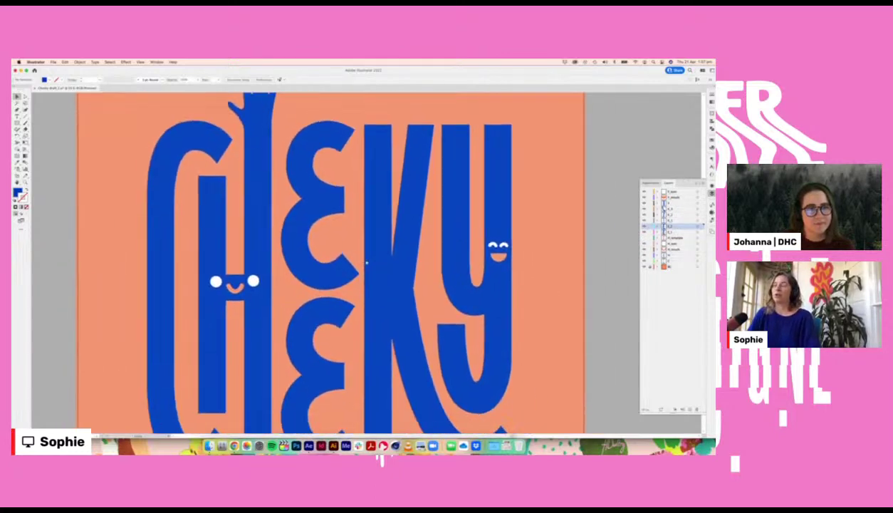
Step: Examine the upper E's construction by selecting its stroke paths, clear the selection, and show the whole artboard
{"action": "left_click_drag", "start_coordinate": [366, 263], "coordinate": [364, 262]}
{"action": "left_click", "coordinate": [295, 230]}
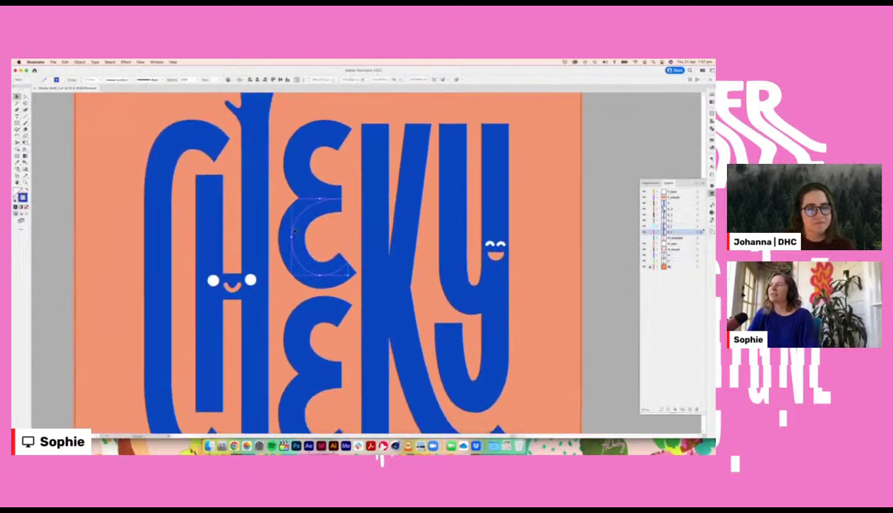
{"action": "key", "text": "super+shift+a"}
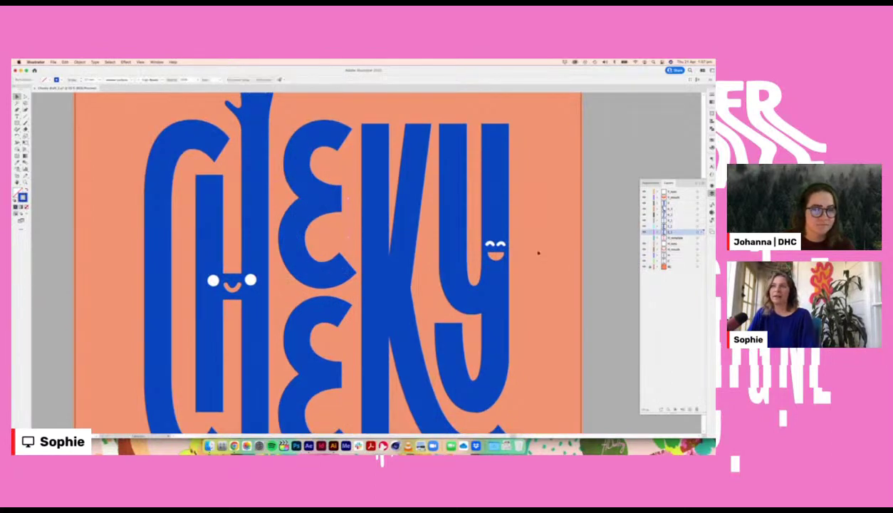
{"action": "left_click", "coordinate": [351, 258]}
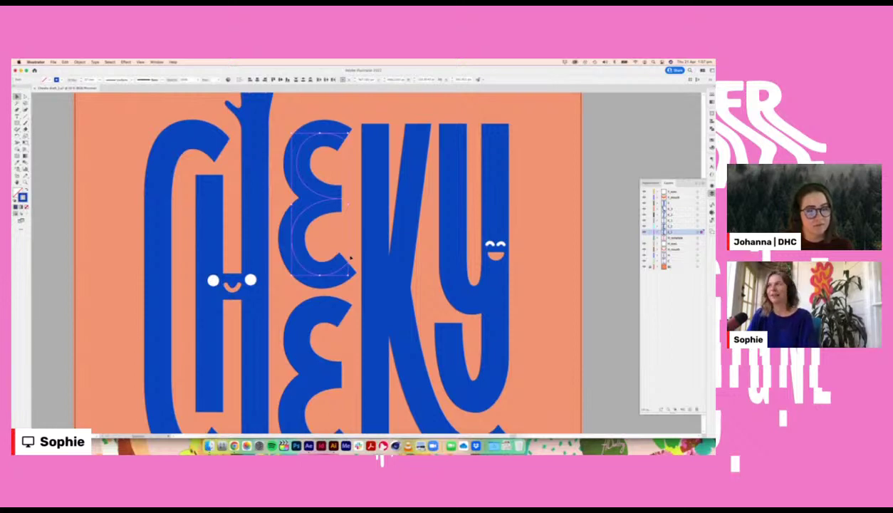
{"action": "left_click", "coordinate": [349, 255]}
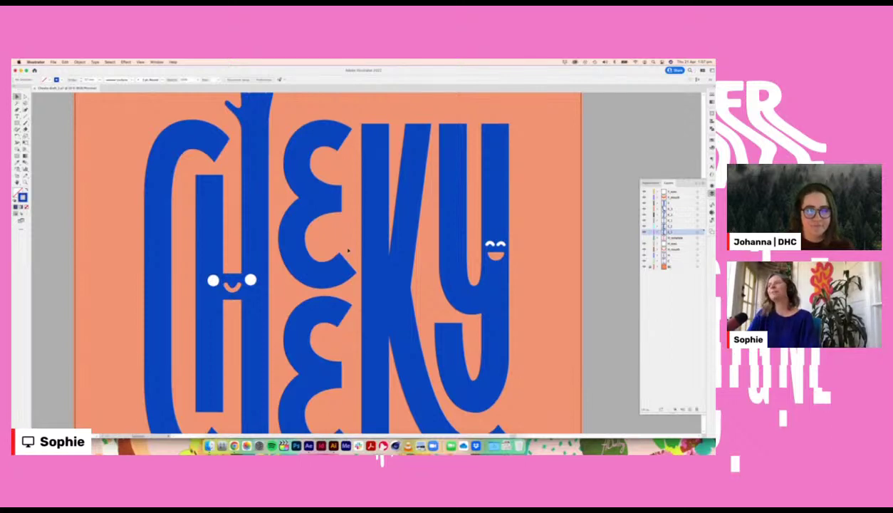
{"action": "left_click", "coordinate": [415, 187]}
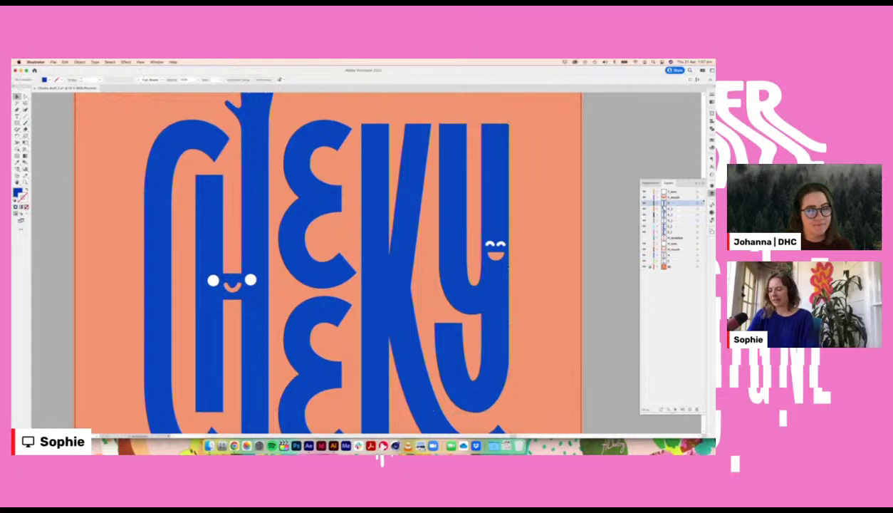
{"action": "key", "text": "super+0"}
{"action": "mouse_move", "coordinate": [487, 324]}
{"action": "left_mouse_down"}
{"action": "mouse_move", "coordinate": [595, 344]}
{"action": "mouse_move", "coordinate": [542, 311]}
{"action": "mouse_move", "coordinate": [494, 314]}
{"action": "left_mouse_up"}
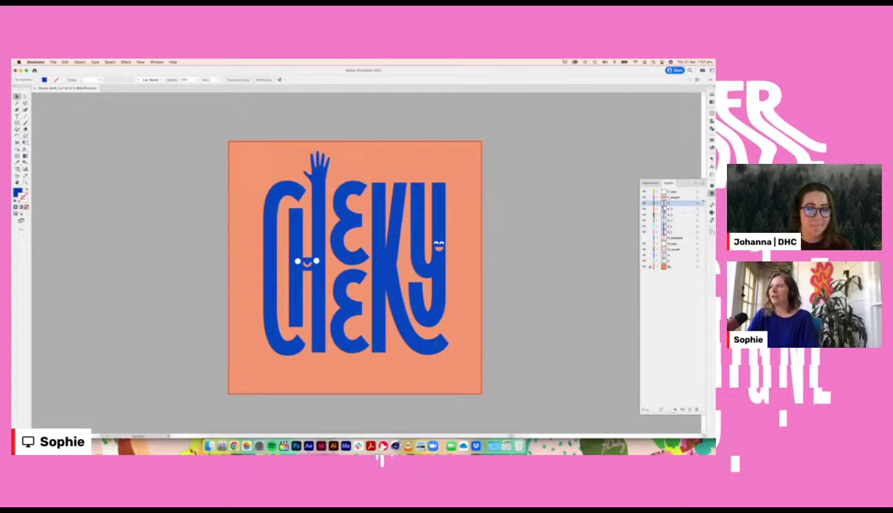
Step: Switch to After Effects, enlarge the CHEEKY composition, and select the pink template shape over the H's arm
{"action": "left_click", "coordinate": [309, 446]}
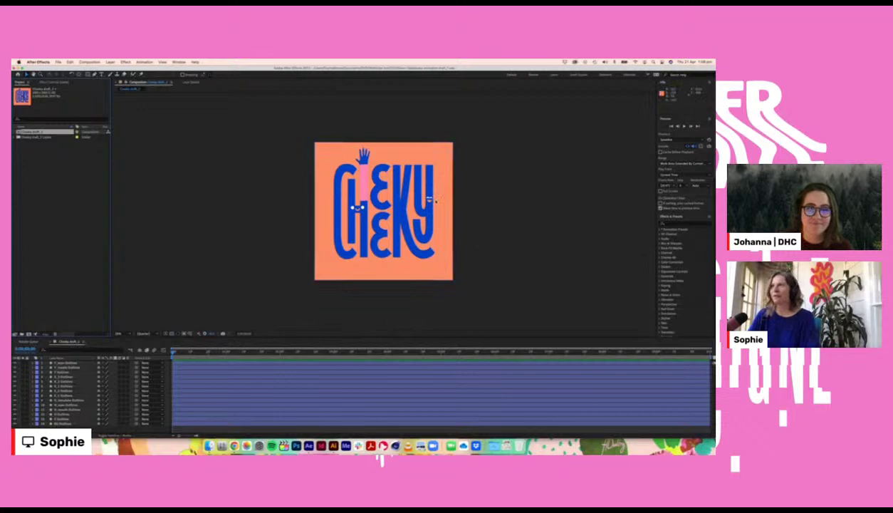
{"action": "scroll", "coordinate": [498, 223], "scroll_direction": "up", "scroll_amount": 2}
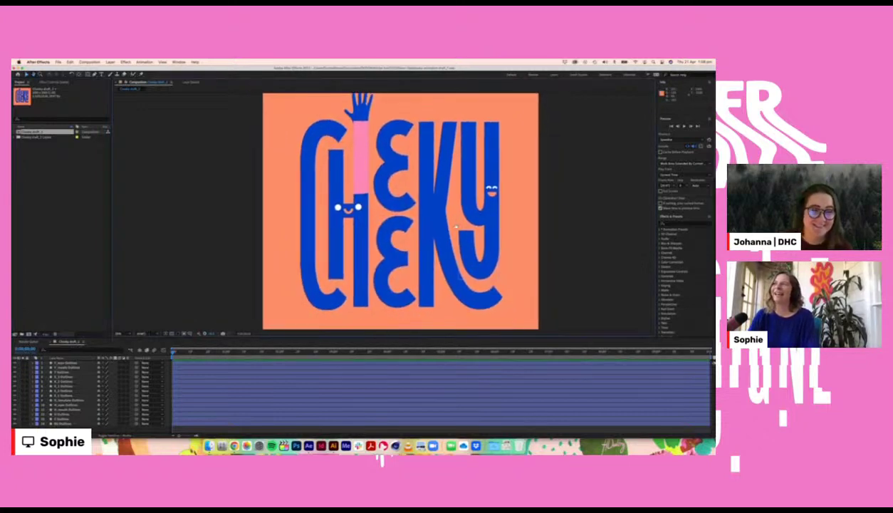
{"action": "left_click_drag", "start_coordinate": [420, 229], "coordinate": [415, 216]}
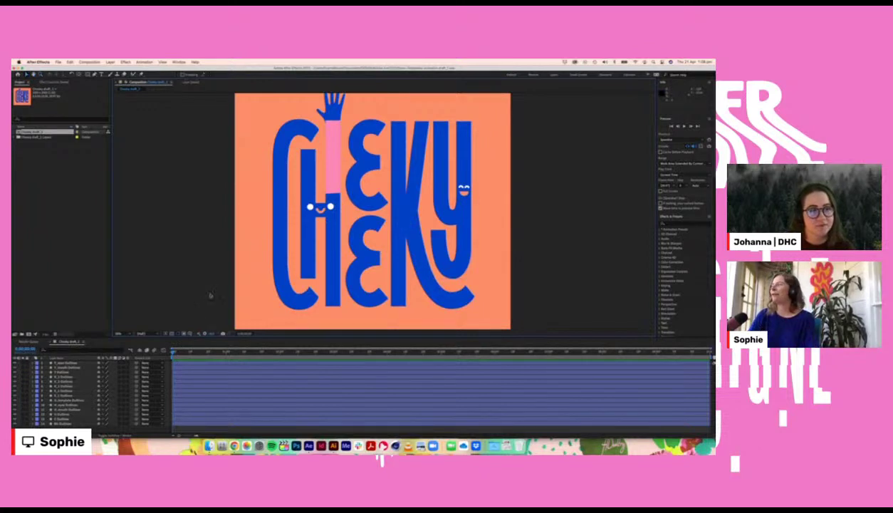
{"action": "key", "text": "space"}
{"action": "left_click_drag", "start_coordinate": [362, 208], "coordinate": [380, 238]}
{"action": "key", "text": "v"}
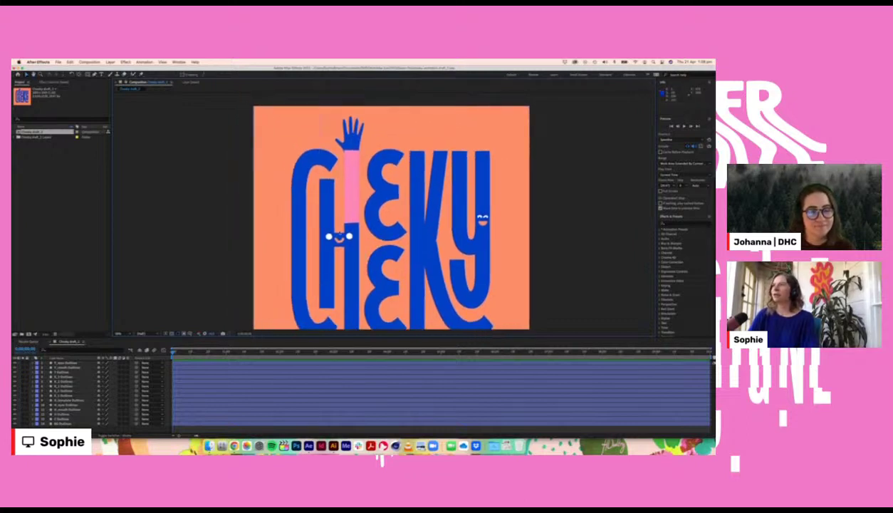
{"action": "left_click", "coordinate": [351, 204]}
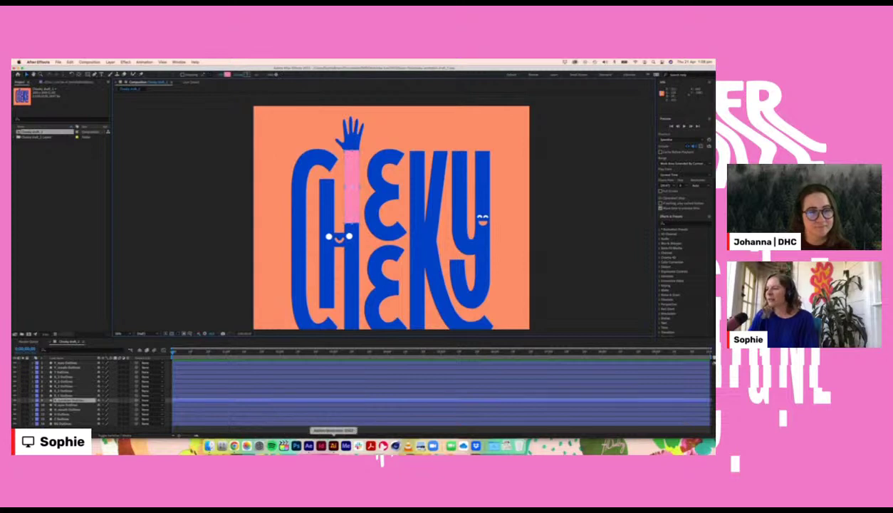
Step: Switch to Illustrator and toggle the H_template layer's visibility several times, leaving the pink arm section shown
{"action": "left_click", "coordinate": [332, 446]}
{"action": "left_click", "coordinate": [644, 239]}
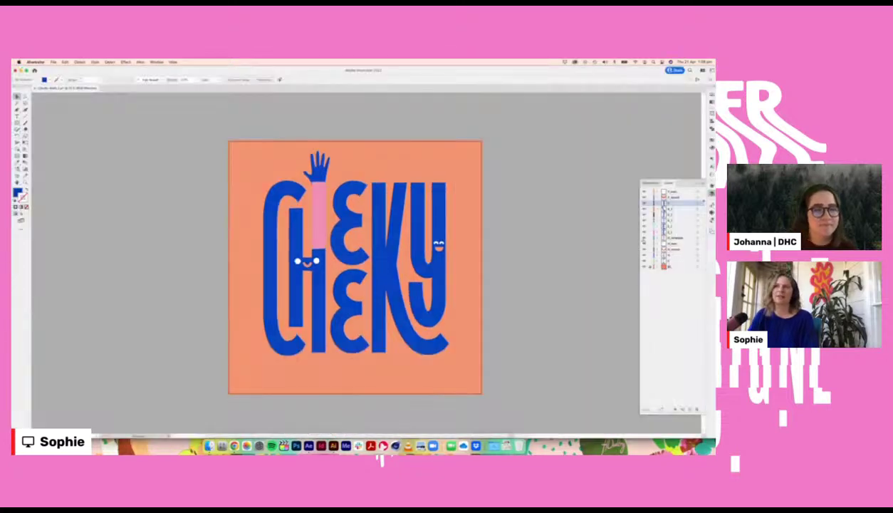
{"action": "left_click", "coordinate": [644, 238]}
{"action": "left_click", "coordinate": [644, 239]}
{"action": "left_click", "coordinate": [644, 238]}
{"action": "left_click", "coordinate": [644, 240]}
{"action": "left_click", "coordinate": [644, 240]}
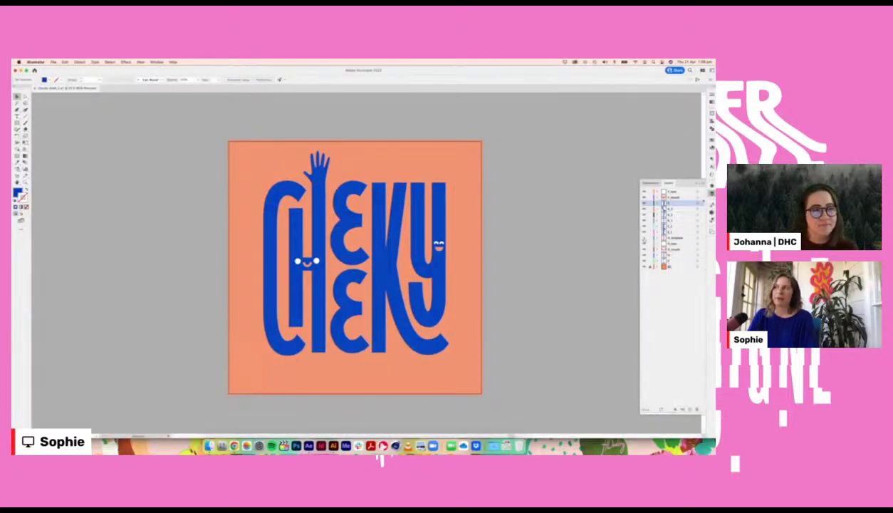
{"action": "left_click", "coordinate": [644, 241]}
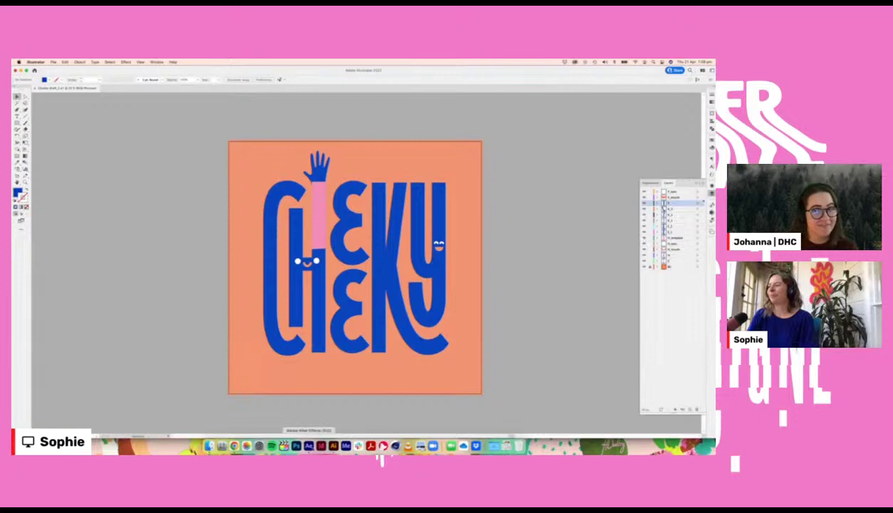
Step: Return to After Effects and expand the H_template Outlines layer to its Transform properties
{"action": "left_click", "coordinate": [309, 445]}
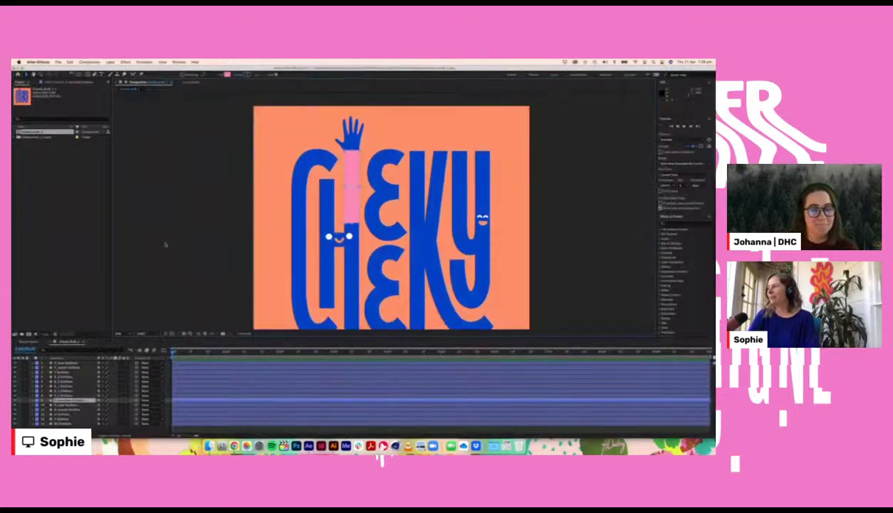
{"action": "left_click", "coordinate": [32, 400]}
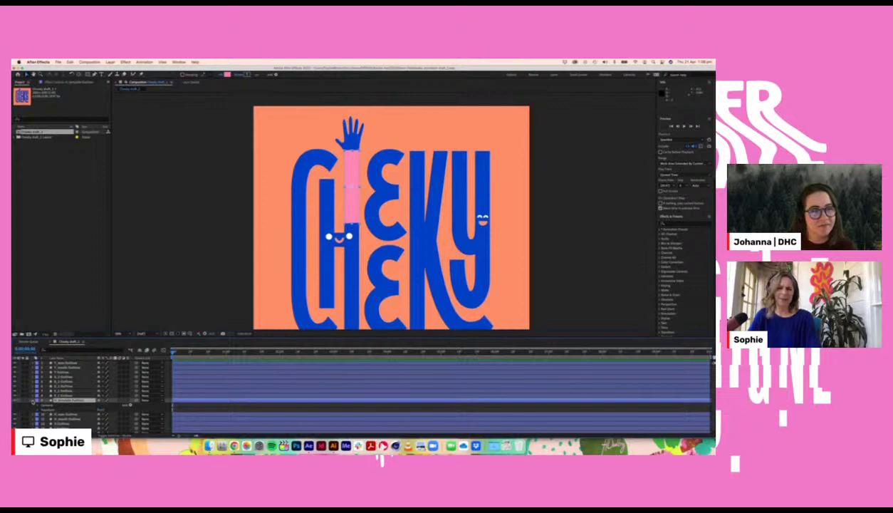
{"action": "key", "text": "space"}
{"action": "mouse_move", "coordinate": [271, 222]}
{"action": "left_mouse_down"}
{"action": "mouse_move", "coordinate": [223, 189]}
{"action": "mouse_move", "coordinate": [266, 225]}
{"action": "left_mouse_up"}
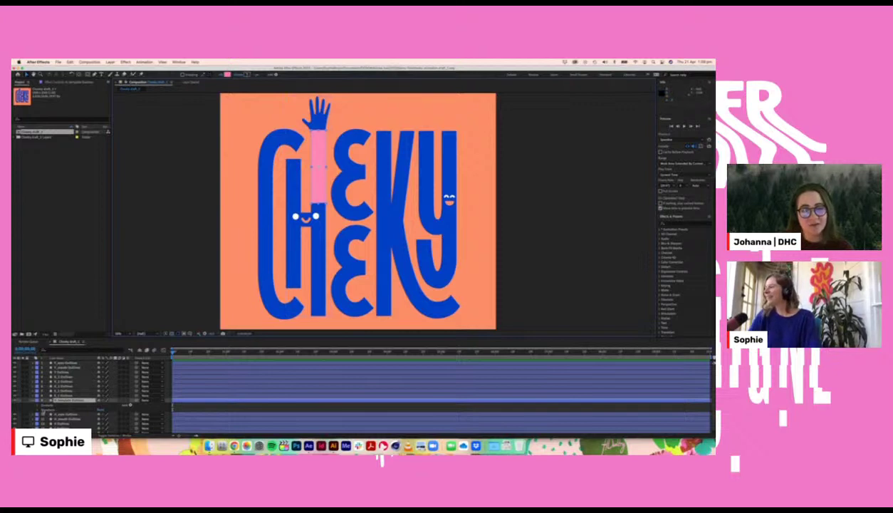
{"action": "left_click", "coordinate": [39, 411]}
{"action": "scroll", "coordinate": [75, 416], "scroll_direction": "down", "scroll_amount": 1}
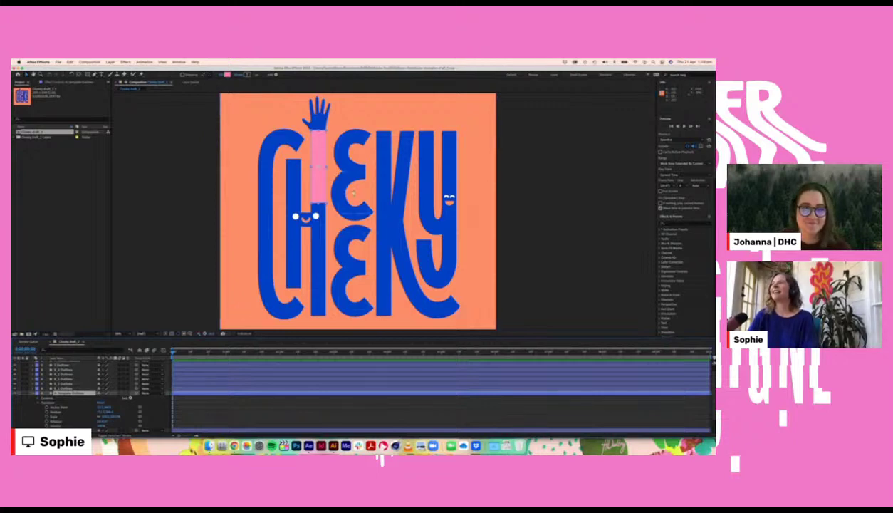
{"action": "key", "text": "space"}
{"action": "left_click_drag", "start_coordinate": [354, 210], "coordinate": [369, 215]}
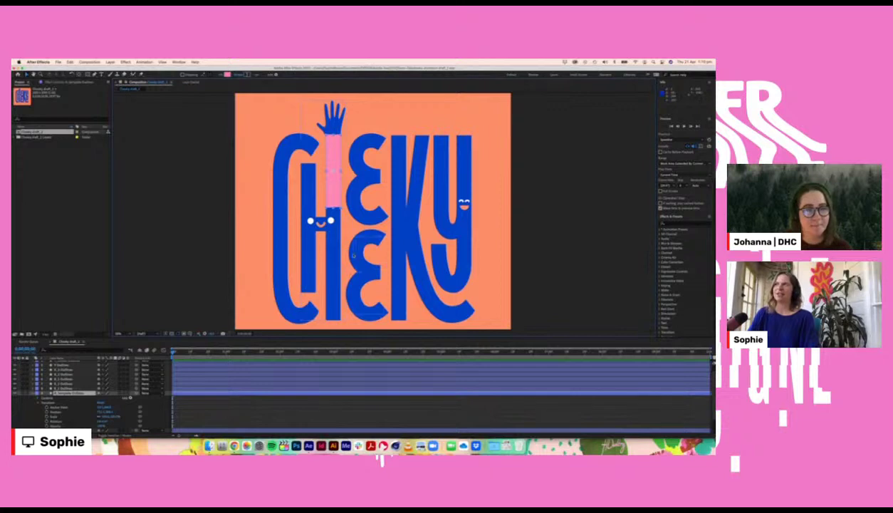
{"action": "scroll", "coordinate": [52, 404], "scroll_direction": "down", "scroll_amount": 1}
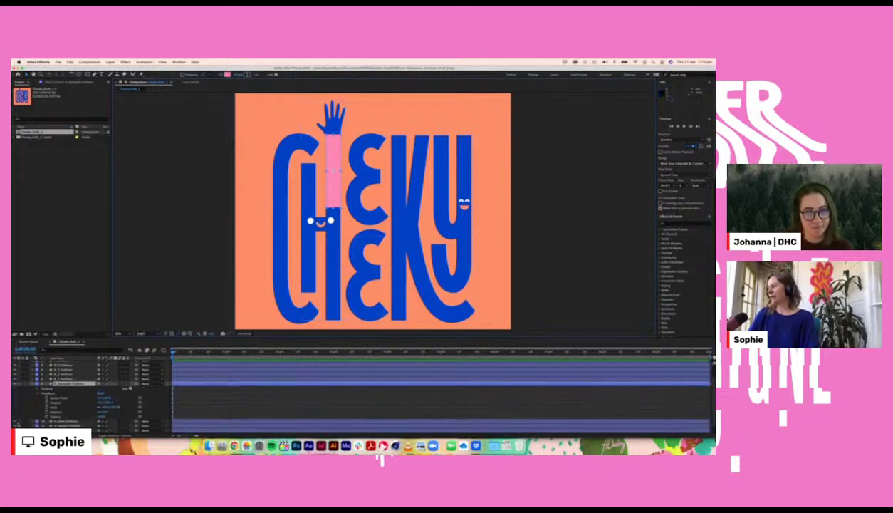
Step: Make the pink H_template Outlines layer semi-transparent by lowering its opacity, and lock the layer
{"action": "left_click", "coordinate": [14, 384]}
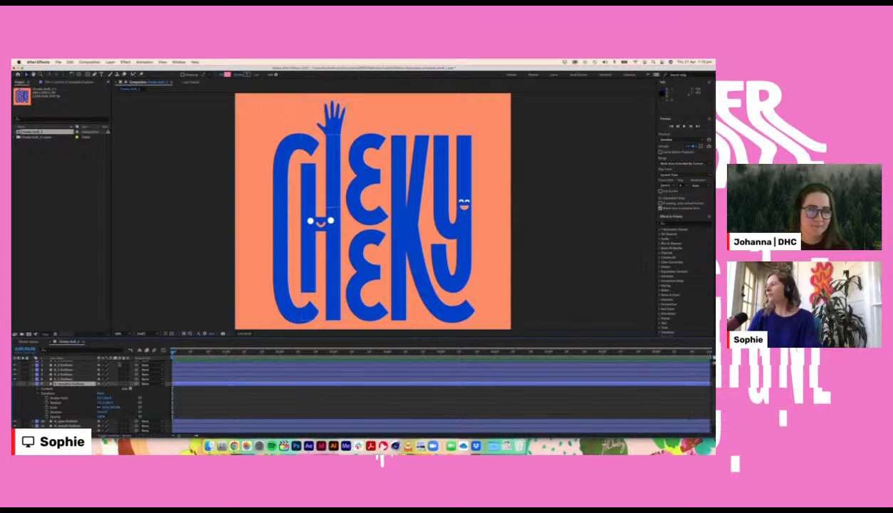
{"action": "left_click", "coordinate": [15, 384]}
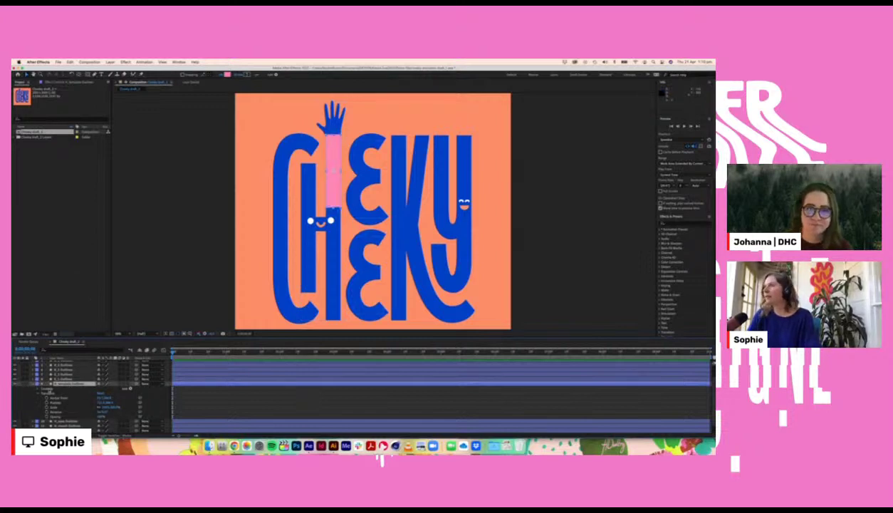
{"action": "left_click", "coordinate": [15, 384]}
{"action": "left_click", "coordinate": [15, 384]}
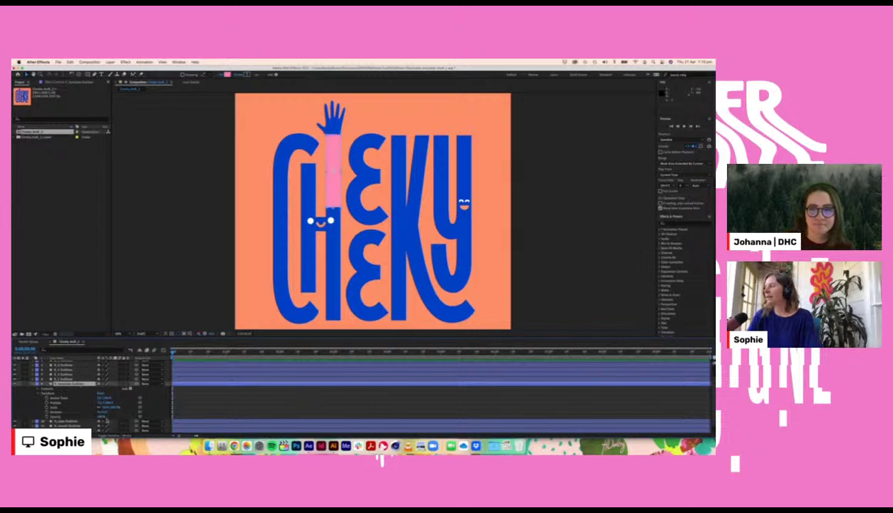
{"action": "left_click_drag", "start_coordinate": [100, 416], "coordinate": [96, 416]}
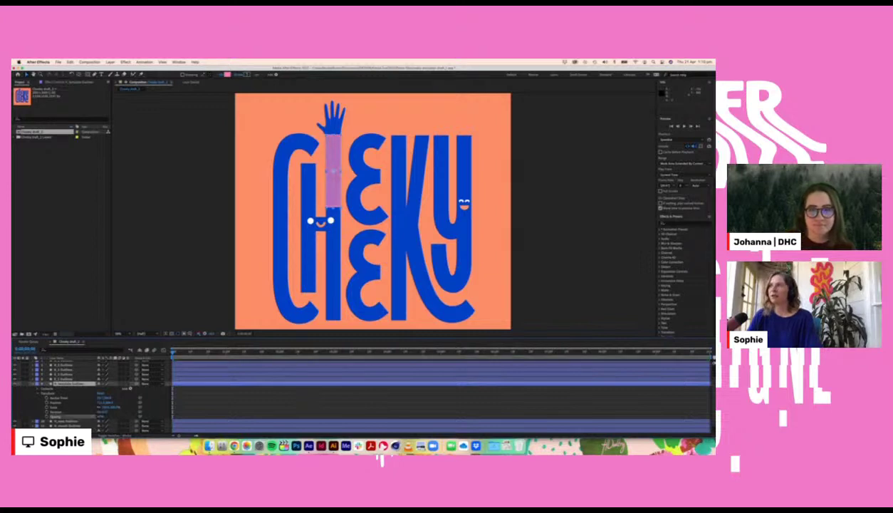
{"action": "left_click", "coordinate": [27, 384]}
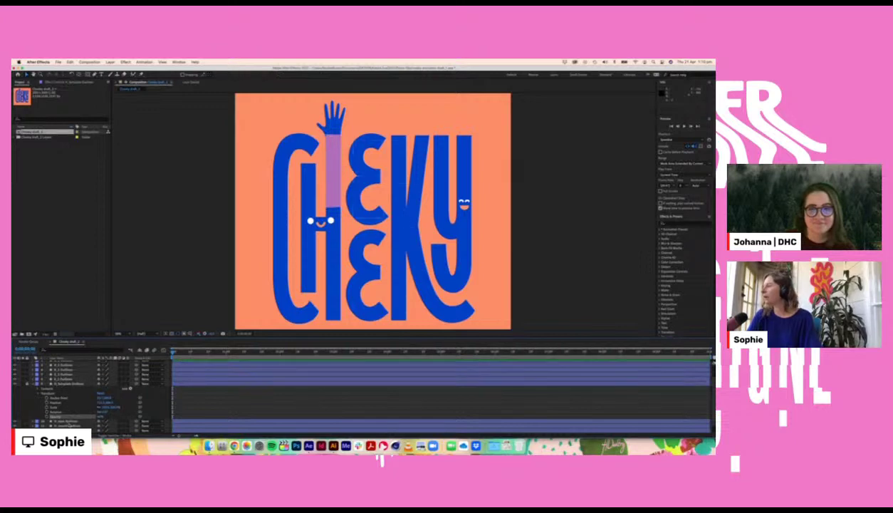
Step: Select the H Outlines layer, then hide and reshow it to check which part of the lettering it holds
{"action": "left_click", "coordinate": [71, 421]}
{"action": "left_click", "coordinate": [69, 430]}
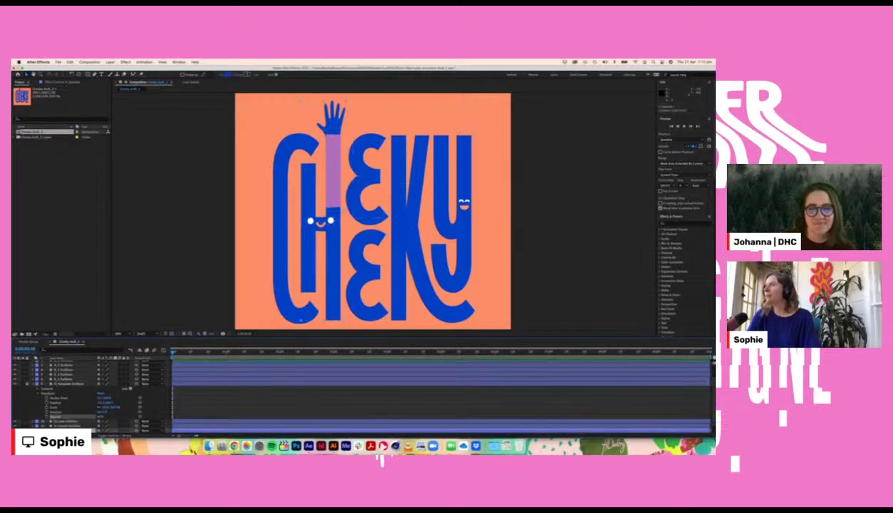
{"action": "scroll", "coordinate": [93, 390], "scroll_direction": "down", "scroll_amount": 1}
{"action": "scroll", "coordinate": [93, 391], "scroll_direction": "down", "scroll_amount": 1}
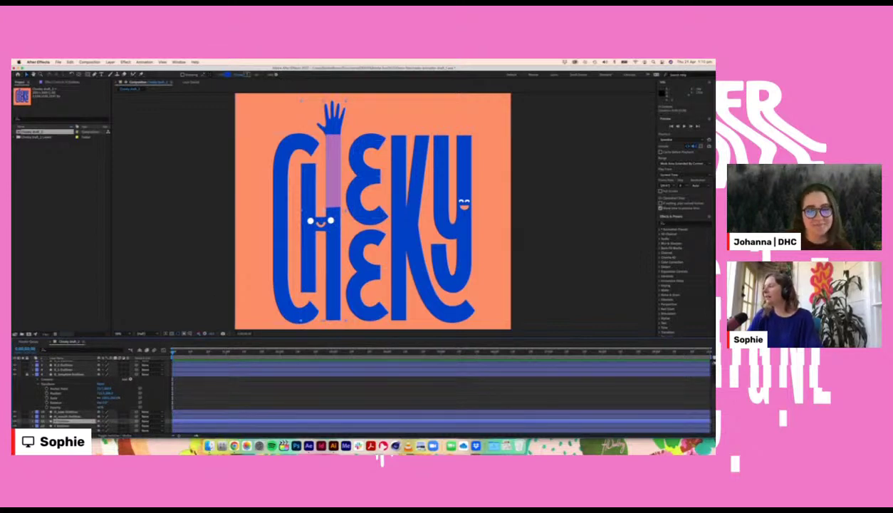
{"action": "left_click", "coordinate": [15, 421]}
{"action": "left_click", "coordinate": [15, 420]}
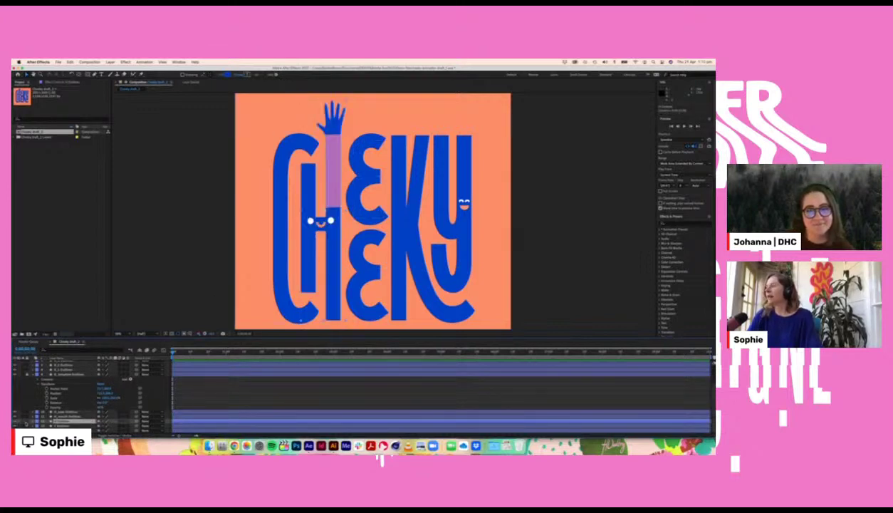
Step: Expand the H Outlines layer's contents down to Group 1's Path 1 and select its Path property
{"action": "left_click", "coordinate": [33, 422]}
{"action": "scroll", "coordinate": [37, 421], "scroll_direction": "down", "scroll_amount": 3}
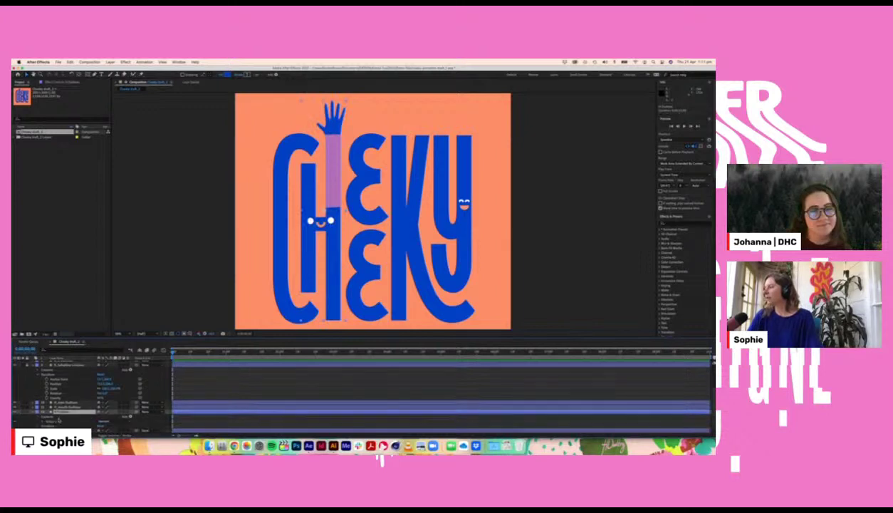
{"action": "left_click", "coordinate": [42, 417]}
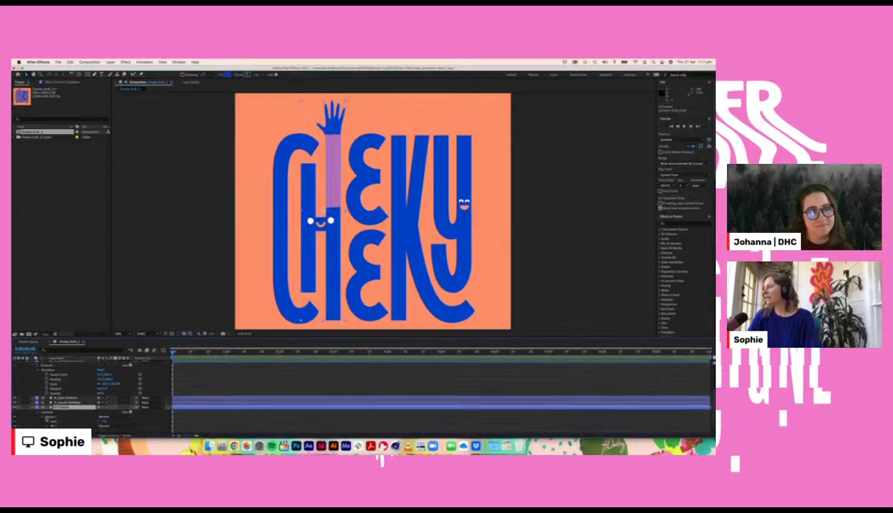
{"action": "left_click", "coordinate": [48, 421]}
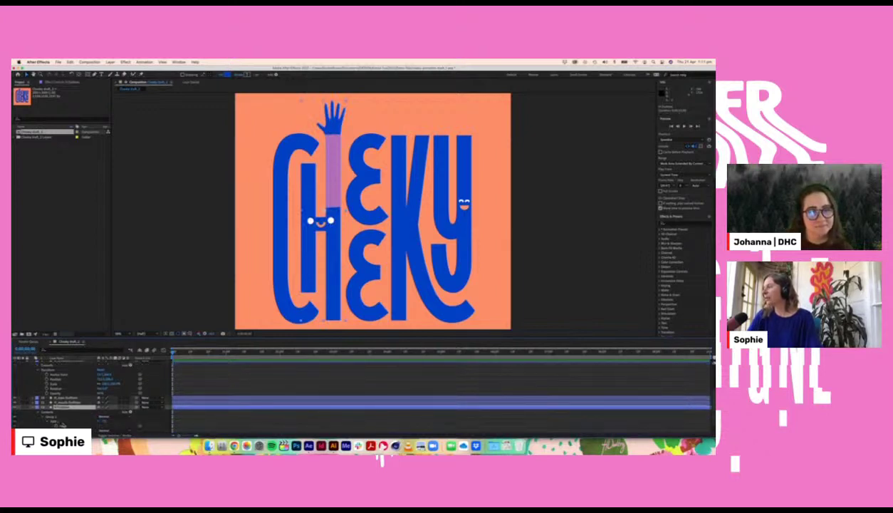
{"action": "left_click", "coordinate": [63, 425]}
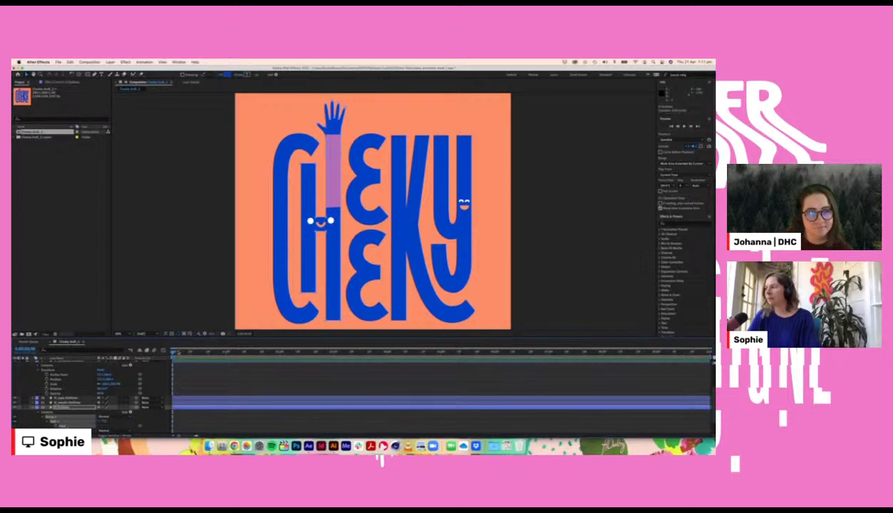
Step: Keyframe the H's Path with the hand raised, and move the current time further along the timeline
{"action": "left_click_drag", "start_coordinate": [174, 352], "coordinate": [208, 352]}
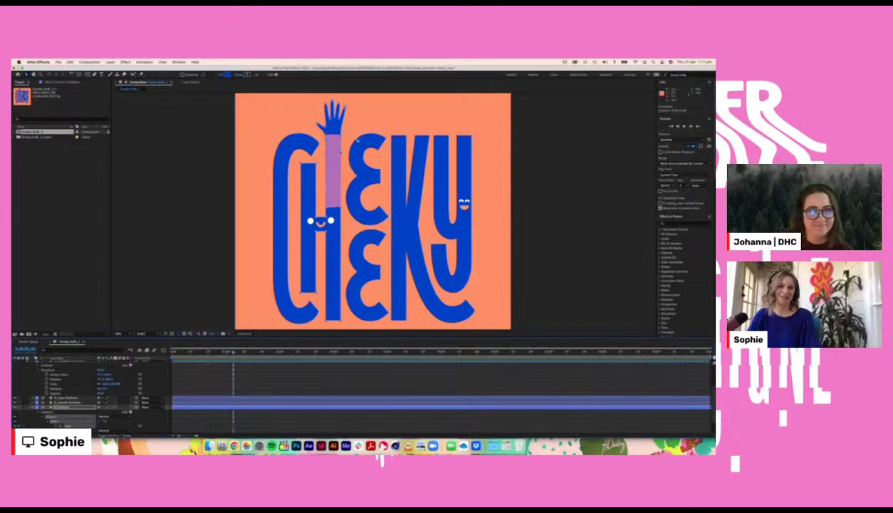
{"action": "key", "text": "period"}
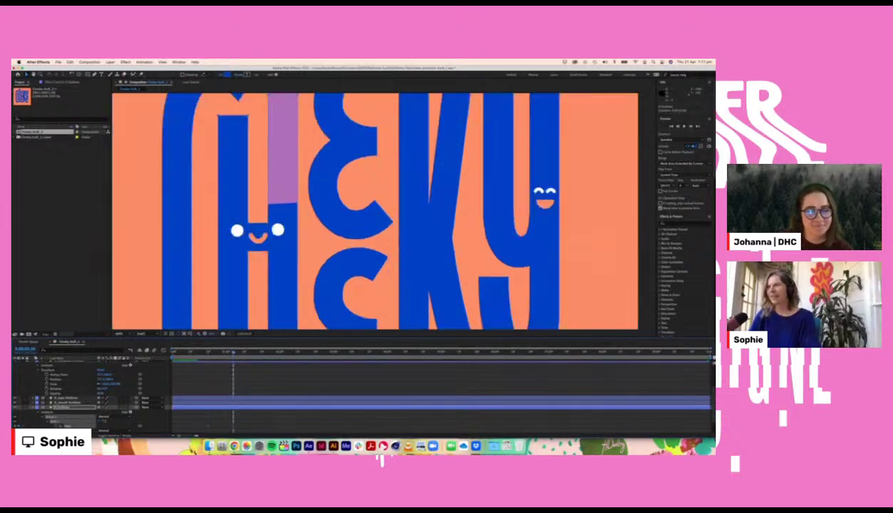
{"action": "left_click_drag", "start_coordinate": [277, 108], "coordinate": [305, 193]}
{"action": "left_click_drag", "start_coordinate": [322, 145], "coordinate": [311, 218]}
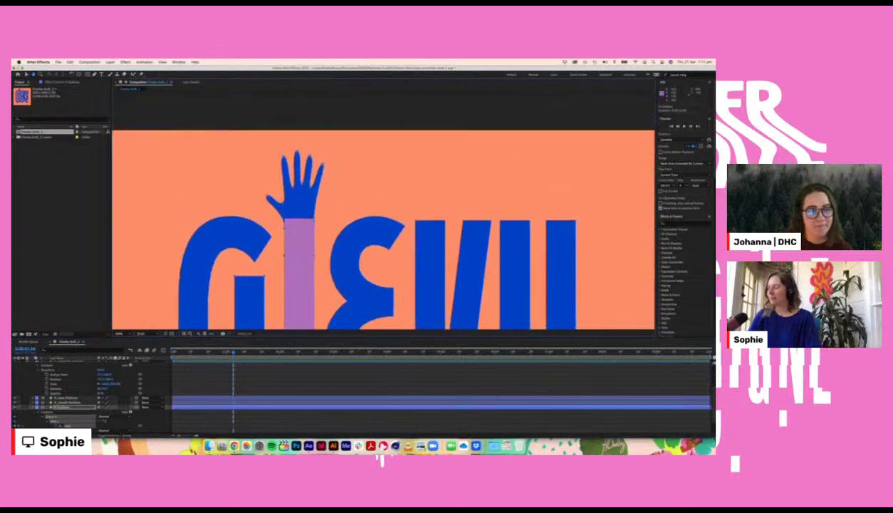
{"action": "scroll", "coordinate": [313, 222], "scroll_direction": "up", "scroll_amount": 4}
{"action": "left_click_drag", "start_coordinate": [344, 247], "coordinate": [393, 247]}
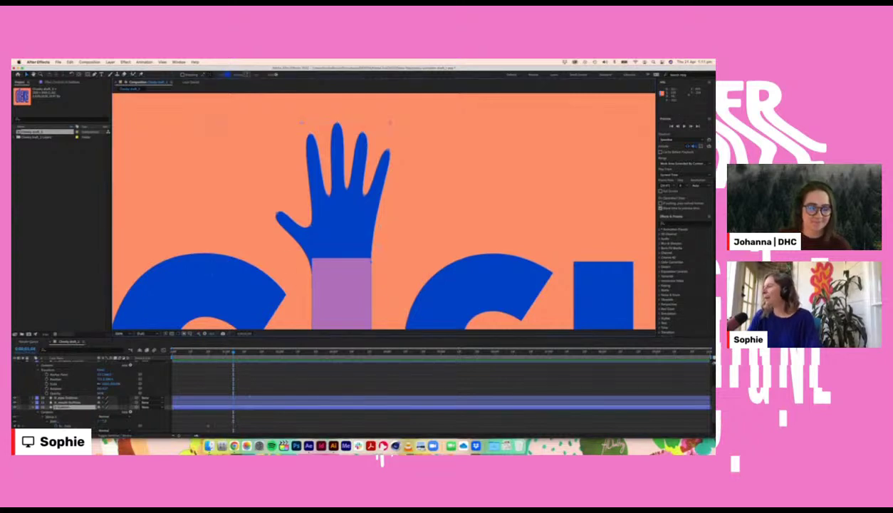
{"action": "left_click", "coordinate": [68, 425]}
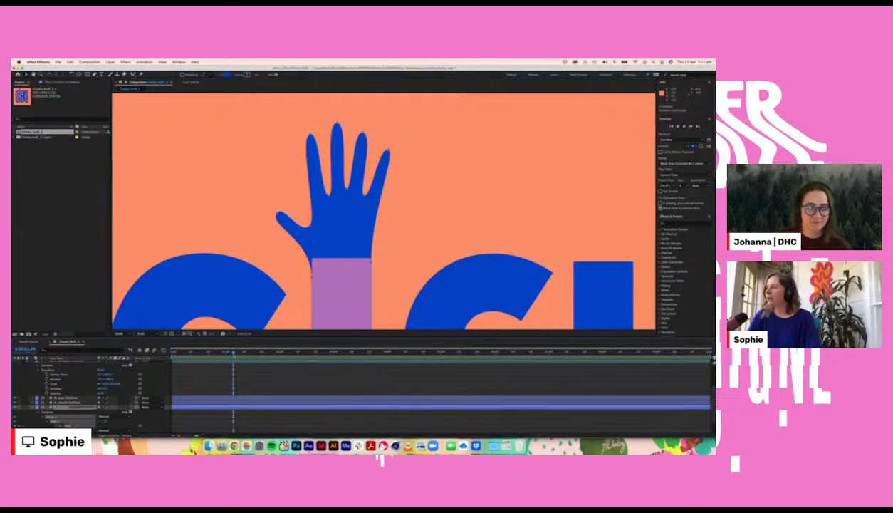
{"action": "left_click", "coordinate": [208, 353]}
{"action": "left_click_drag", "start_coordinate": [209, 363], "coordinate": [244, 363]}
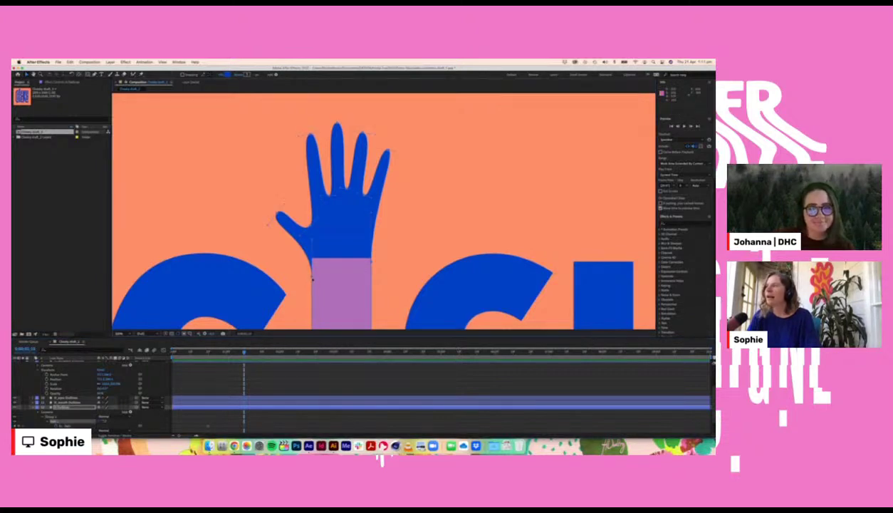
Step: Move the wrist, thumb and index finger points of the H's path down to the top edge of the template
{"action": "left_click_drag", "start_coordinate": [313, 283], "coordinate": [313, 290]}
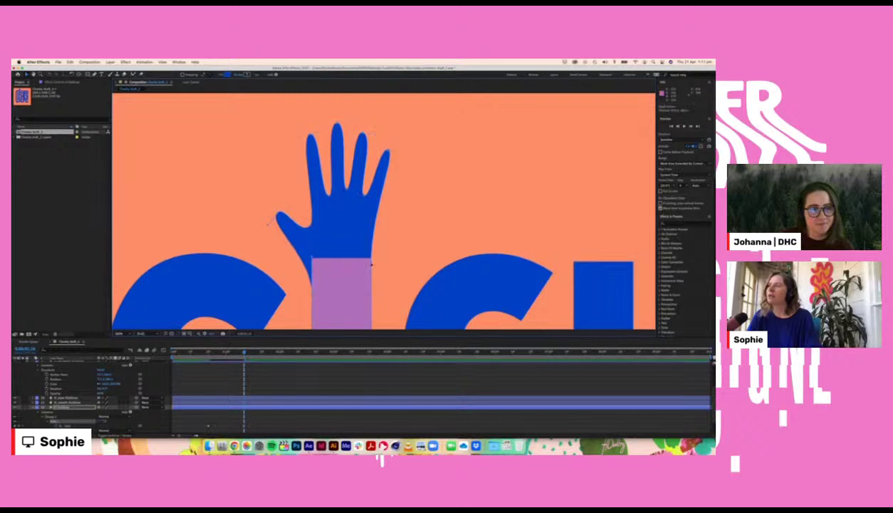
{"action": "left_click", "coordinate": [371, 263]}
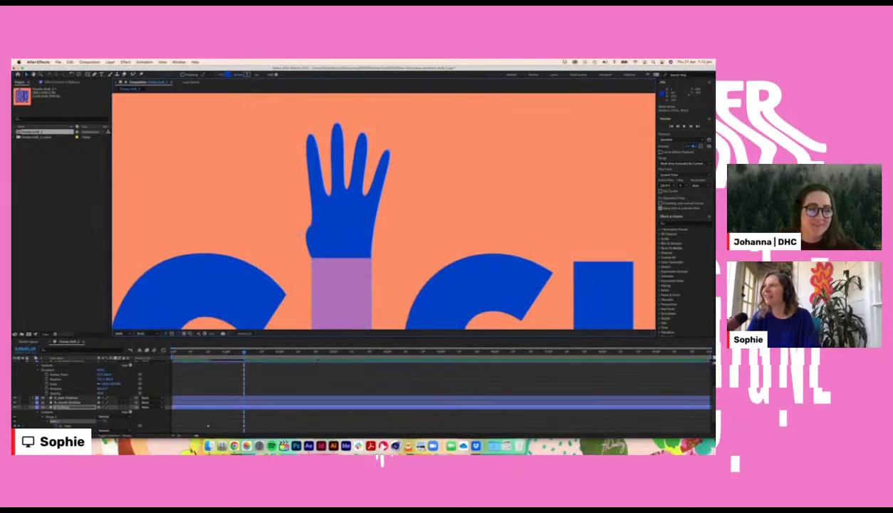
{"action": "left_click_drag", "start_coordinate": [310, 225], "coordinate": [319, 253]}
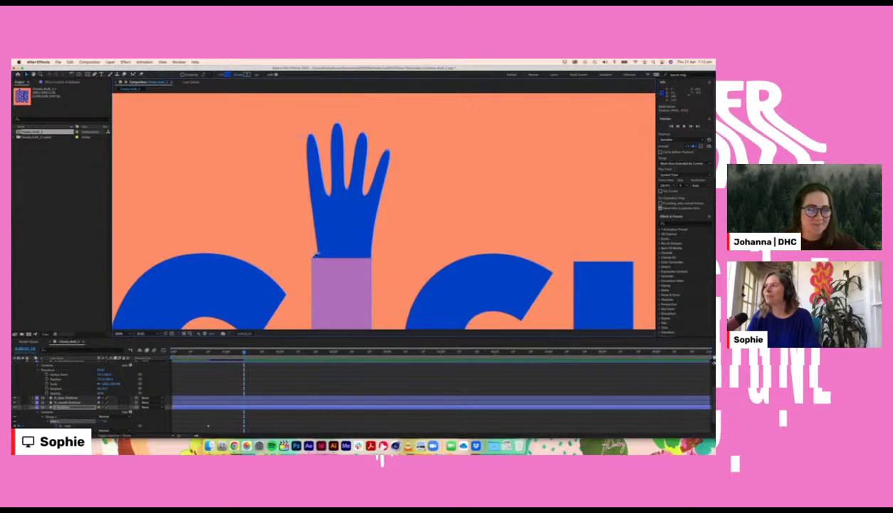
{"action": "left_click_drag", "start_coordinate": [306, 137], "coordinate": [317, 256]}
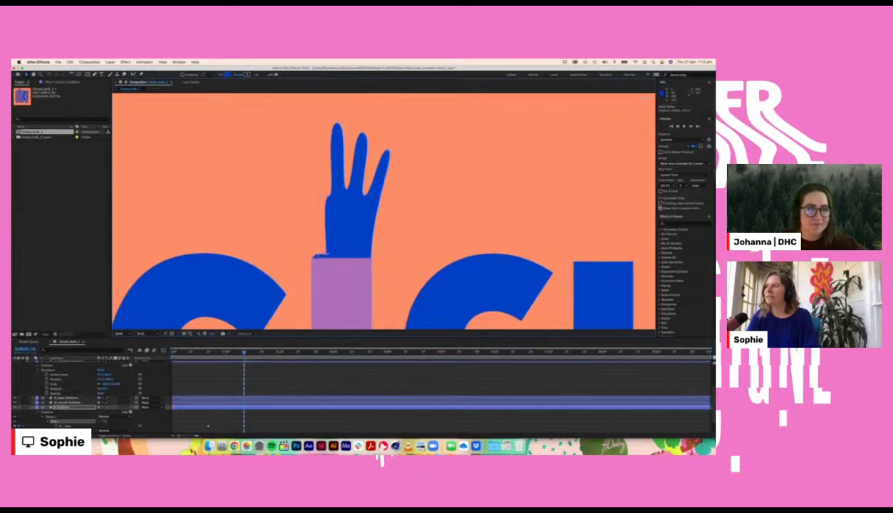
{"action": "left_click_drag", "start_coordinate": [329, 197], "coordinate": [341, 255]}
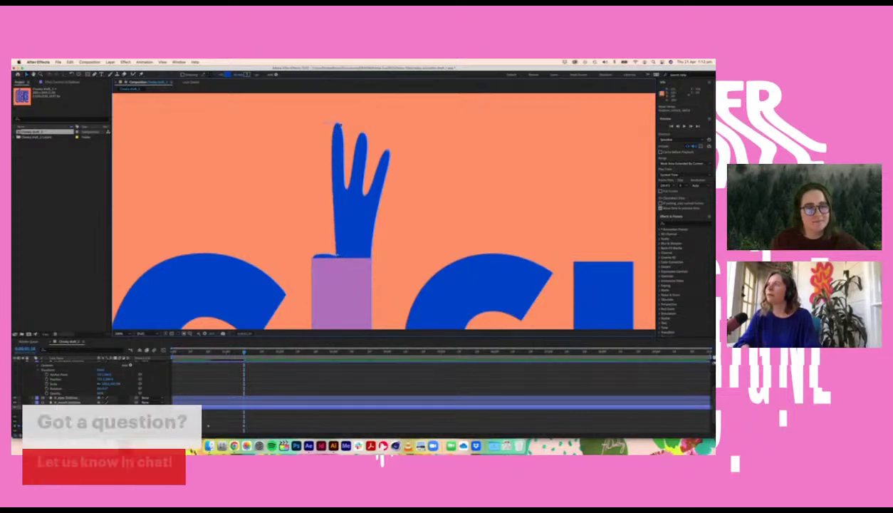
Step: Pull the middle, ring and little finger points of the path down towards the top of the H's arm
{"action": "left_click_drag", "start_coordinate": [337, 132], "coordinate": [331, 194]}
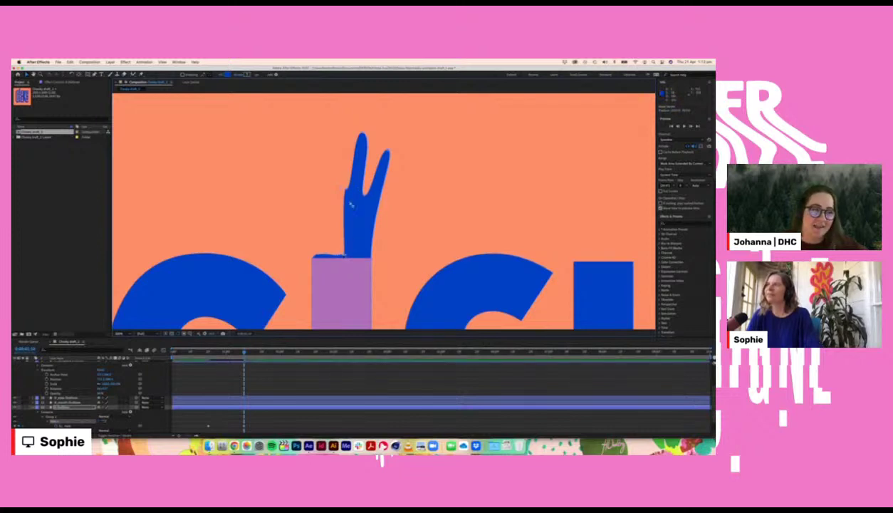
{"action": "left_click_drag", "start_coordinate": [349, 190], "coordinate": [364, 253]}
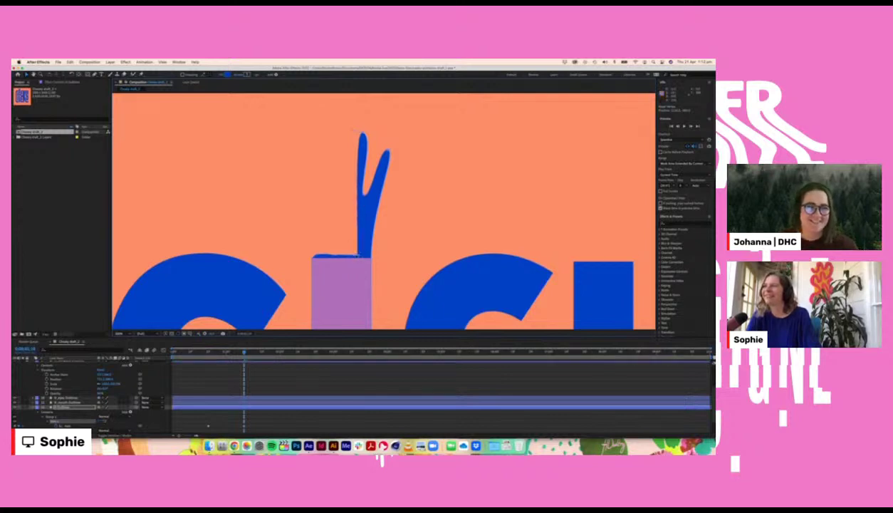
{"action": "left_click_drag", "start_coordinate": [363, 133], "coordinate": [356, 245]}
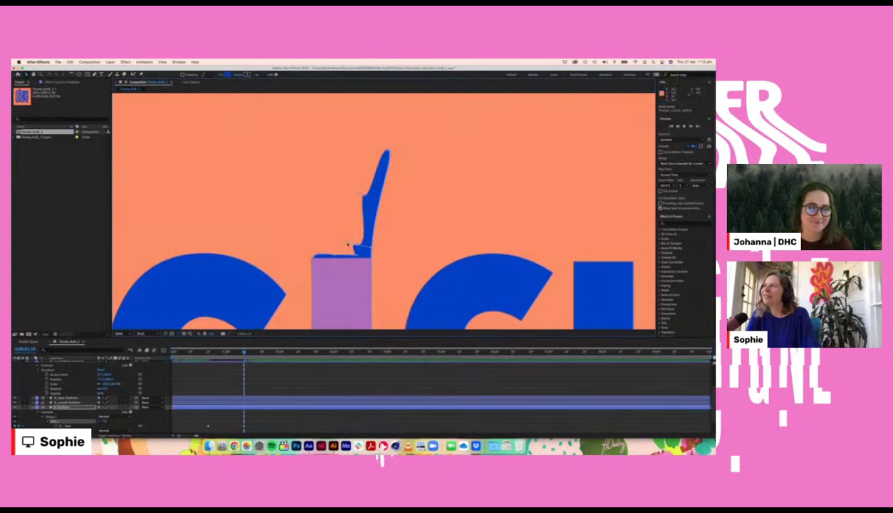
{"action": "left_click_drag", "start_coordinate": [363, 244], "coordinate": [360, 254]}
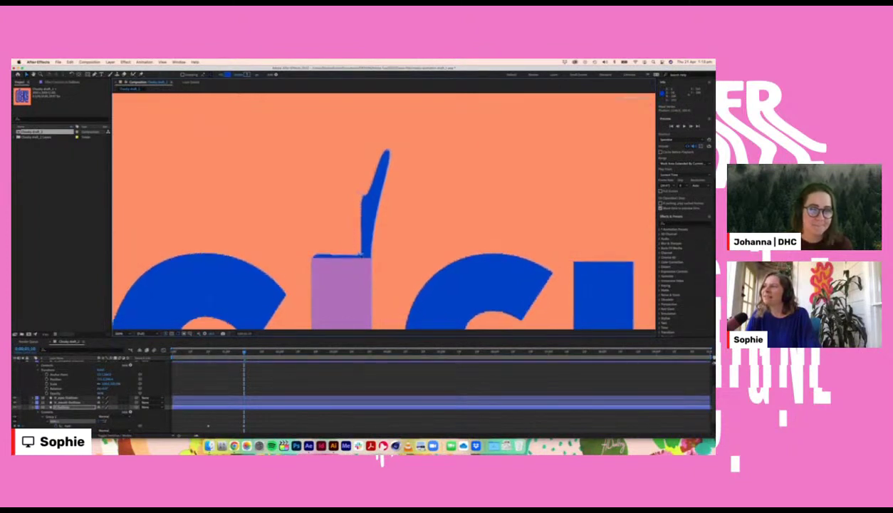
{"action": "left_click_drag", "start_coordinate": [365, 198], "coordinate": [355, 240]}
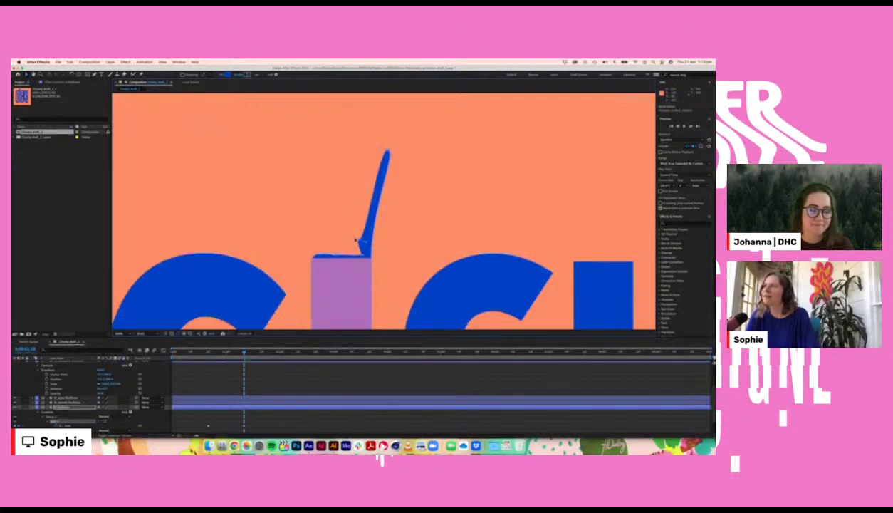
{"action": "left_click_drag", "start_coordinate": [377, 194], "coordinate": [358, 241]}
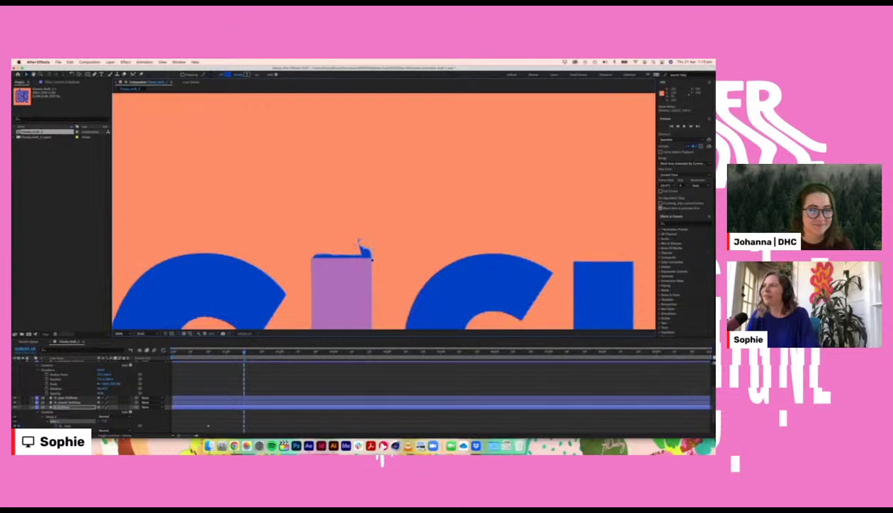
Step: Tuck the remaining hand points behind the template's top edge so the H's arm ends in a flat top
{"action": "scroll", "coordinate": [365, 249], "scroll_direction": "up", "scroll_amount": 2}
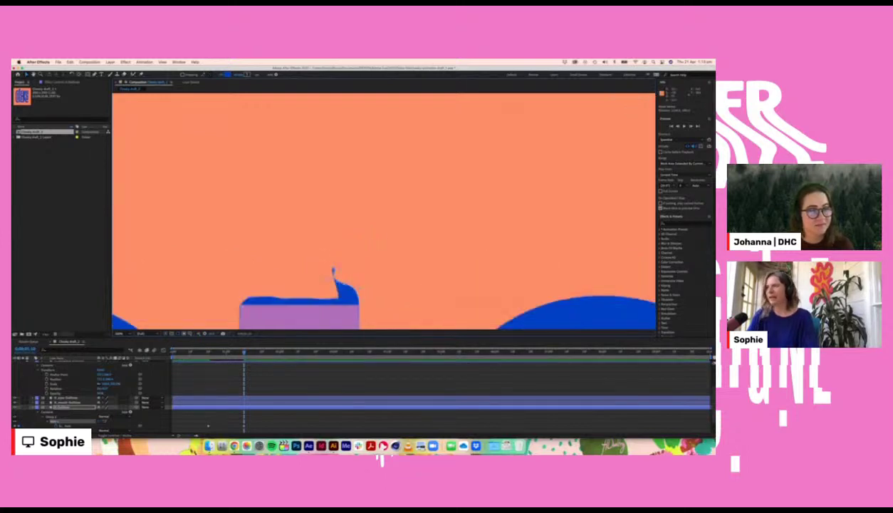
{"action": "scroll", "coordinate": [345, 194], "scroll_direction": "down", "scroll_amount": 2}
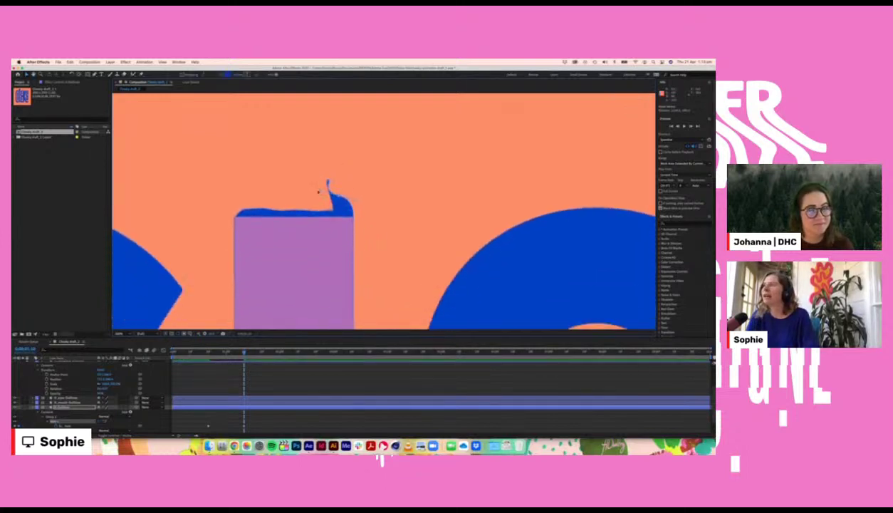
{"action": "left_click_drag", "start_coordinate": [321, 193], "coordinate": [341, 197]}
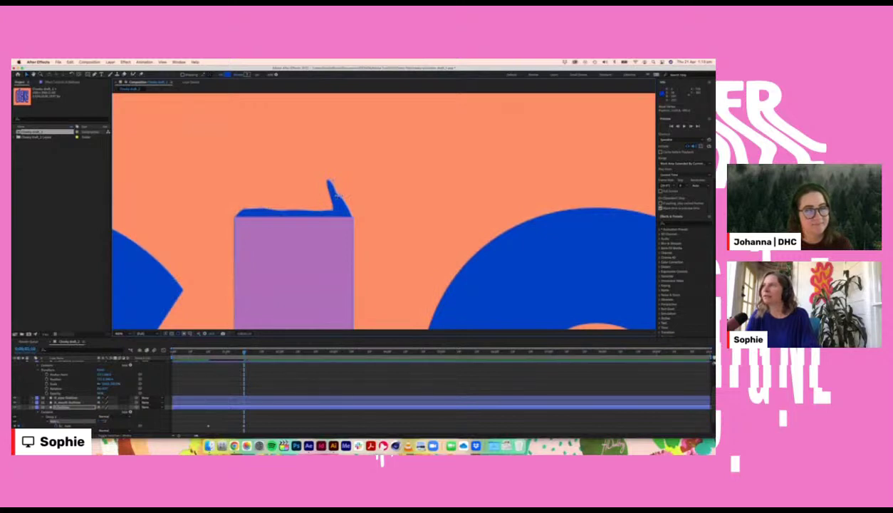
{"action": "left_click_drag", "start_coordinate": [339, 195], "coordinate": [347, 217]}
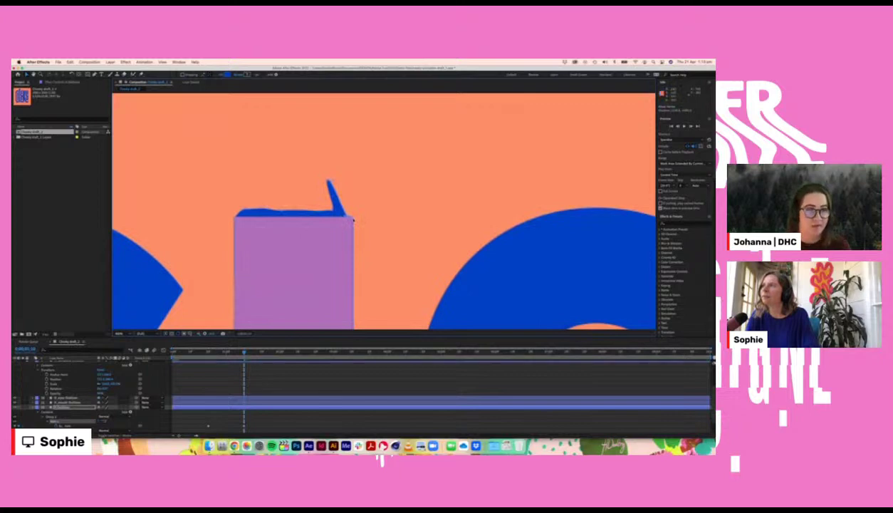
{"action": "left_click_drag", "start_coordinate": [353, 220], "coordinate": [350, 217]}
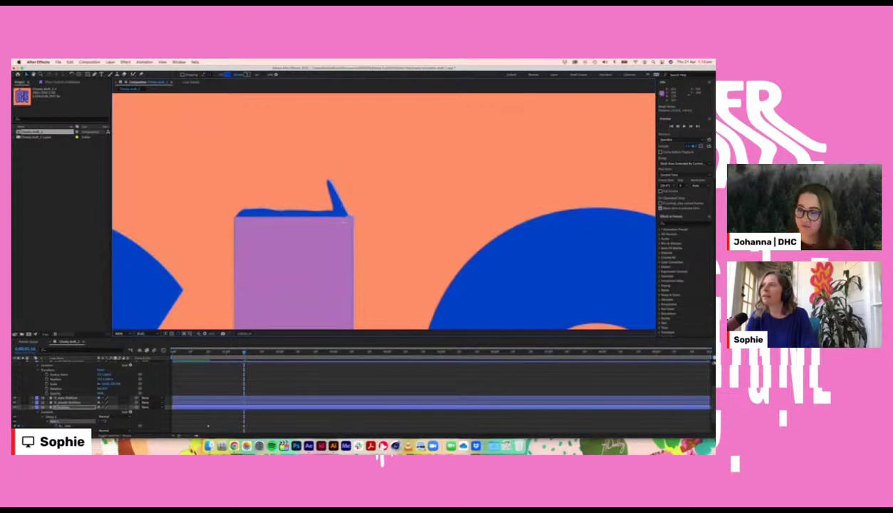
{"action": "left_click_drag", "start_coordinate": [328, 181], "coordinate": [336, 218]}
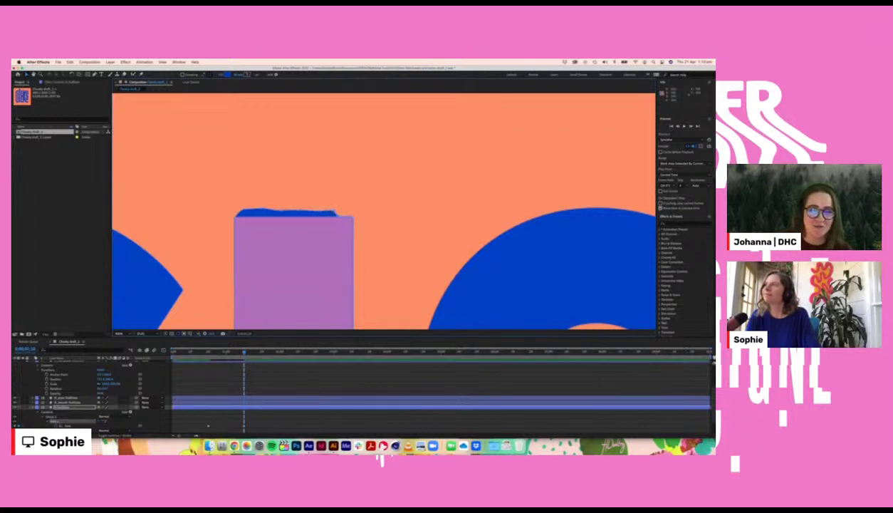
{"action": "left_click_drag", "start_coordinate": [336, 214], "coordinate": [328, 217]}
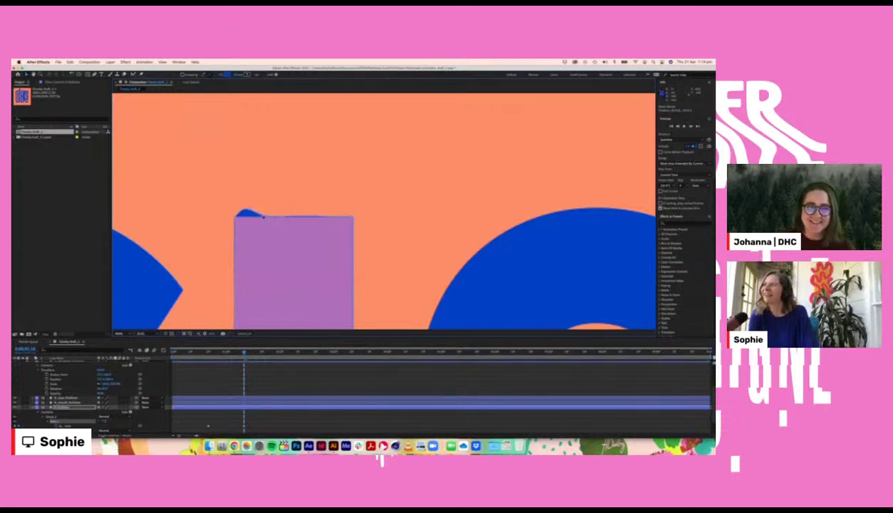
{"action": "left_click_drag", "start_coordinate": [263, 218], "coordinate": [247, 215]}
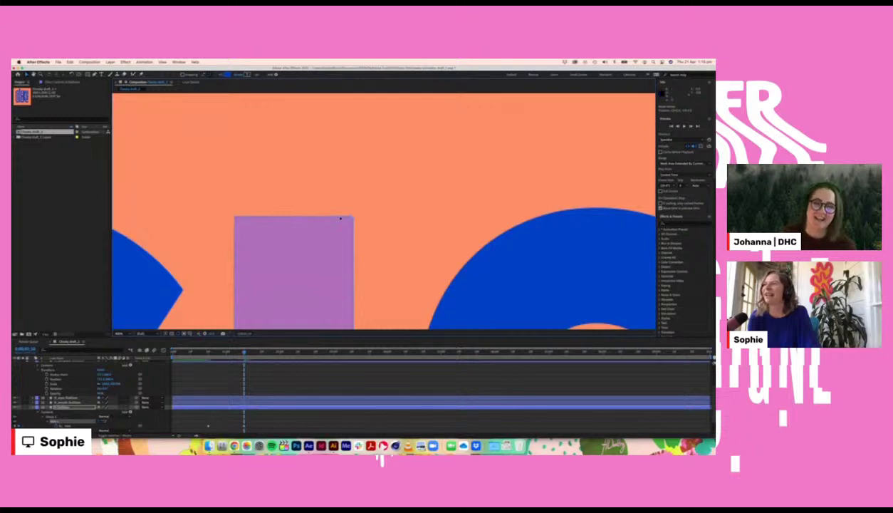
Step: Examine the flattened end of the H's arm against the pink template, overall and close up
{"action": "key", "text": "comma"}
{"action": "key", "text": "comma"}
{"action": "key", "text": "comma"}
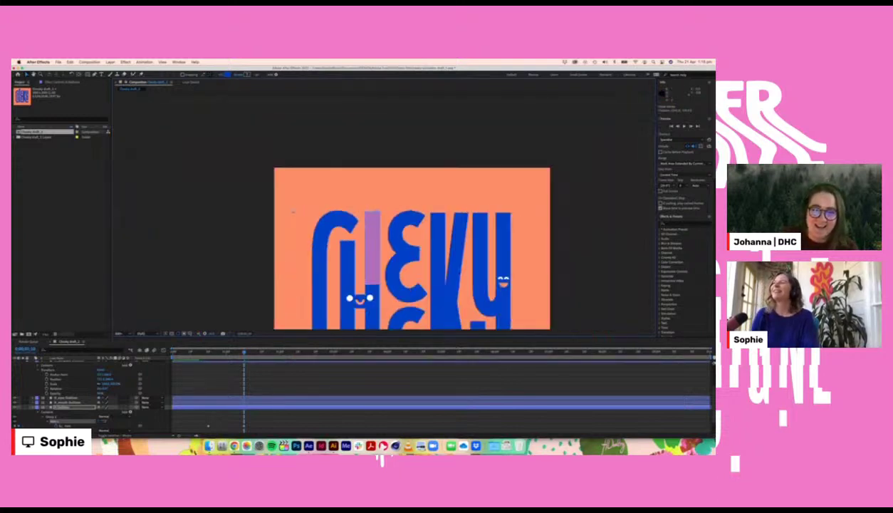
{"action": "key", "text": "period"}
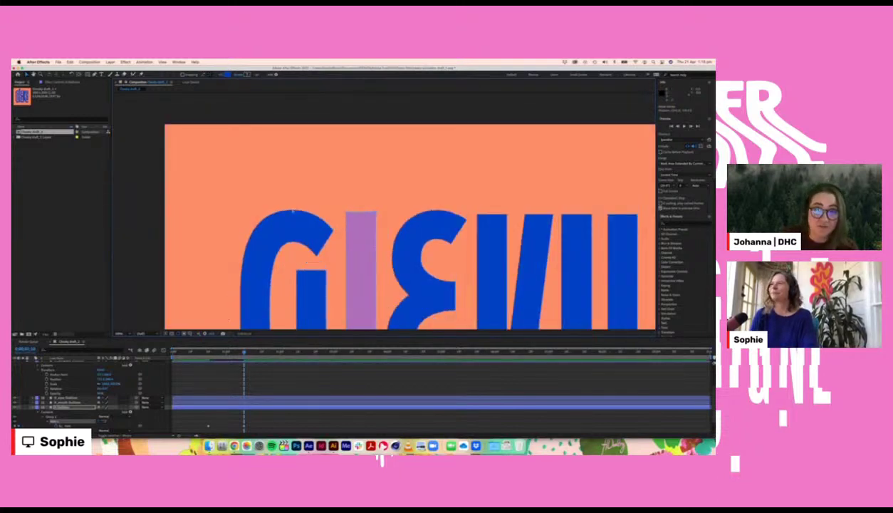
{"action": "key", "text": "period"}
{"action": "left_click_drag", "start_coordinate": [289, 203], "coordinate": [253, 183]}
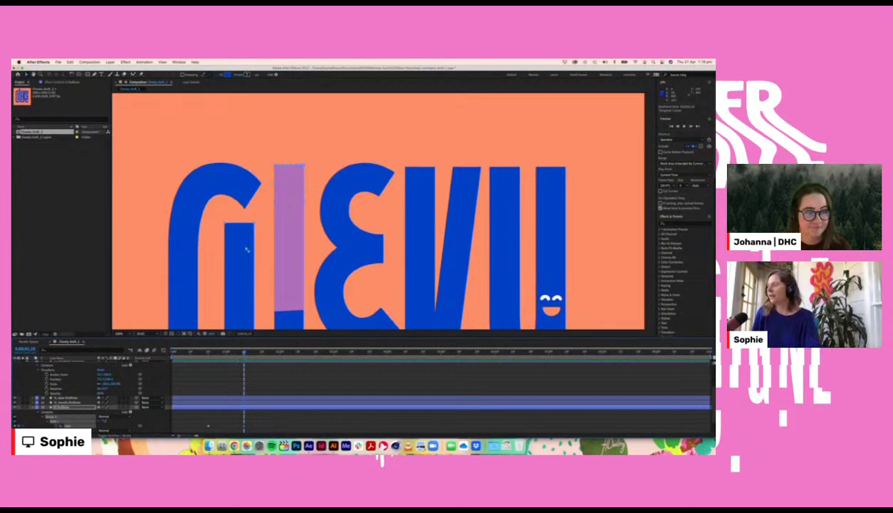
{"action": "key", "text": "period"}
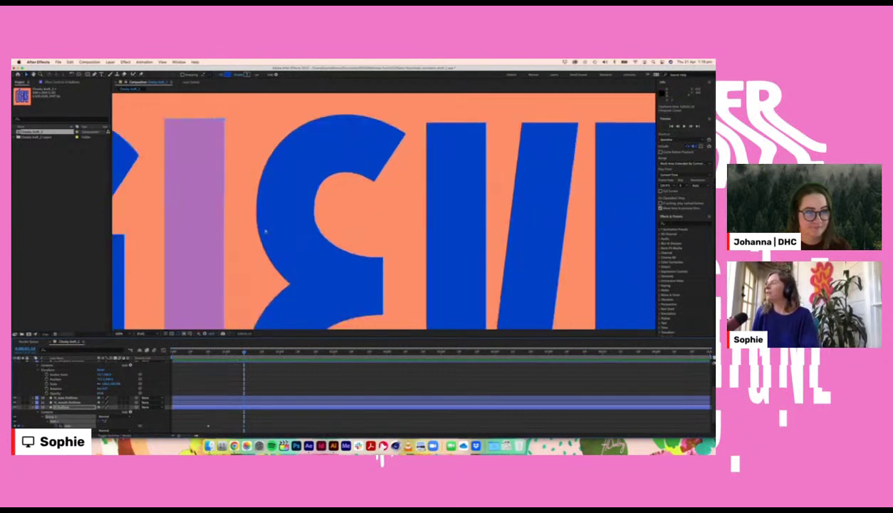
{"action": "key", "text": "period"}
{"action": "key", "text": "space"}
{"action": "left_click_drag", "start_coordinate": [137, 159], "coordinate": [364, 287]}
{"action": "left_click_drag", "start_coordinate": [266, 232], "coordinate": [301, 250]}
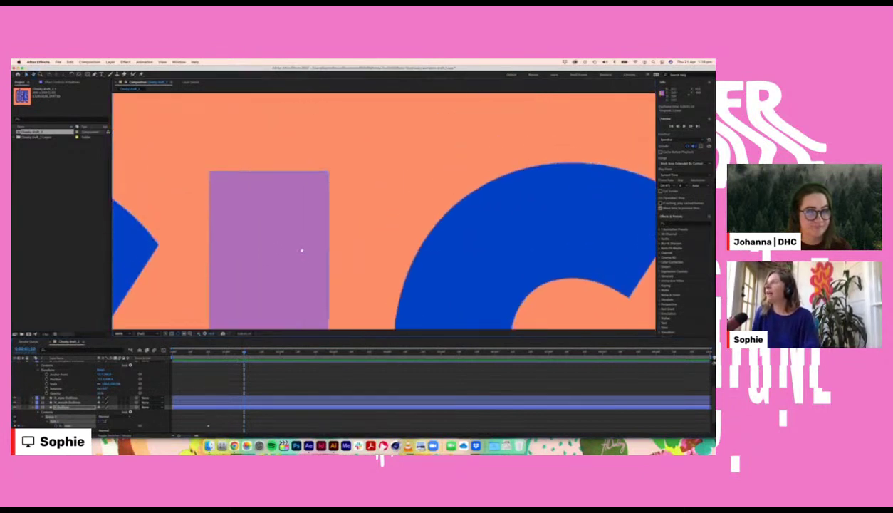
Step: Check the H without its hand within the whole CHEEKY lettering and around the upper arm
{"action": "key", "text": "comma"}
{"action": "key", "text": "comma"}
{"action": "key", "text": "comma"}
{"action": "key", "text": "comma"}
{"action": "key", "text": "comma"}
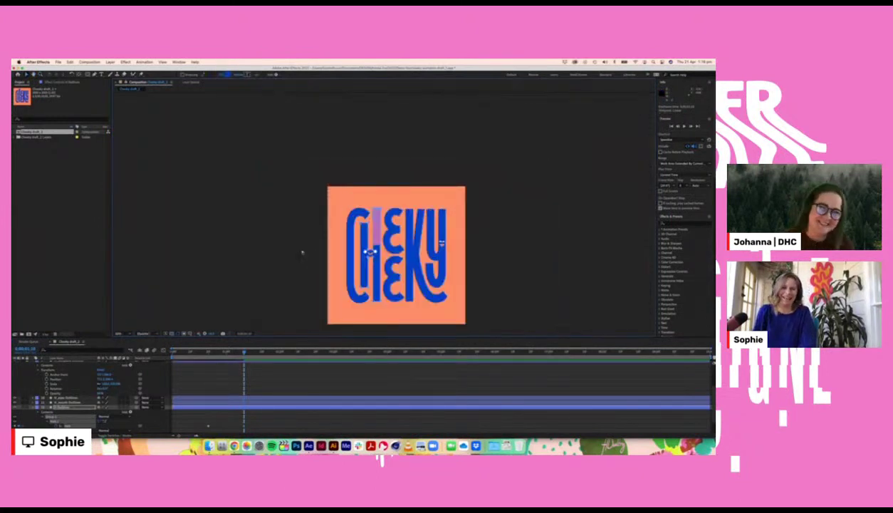
{"action": "key", "text": "period"}
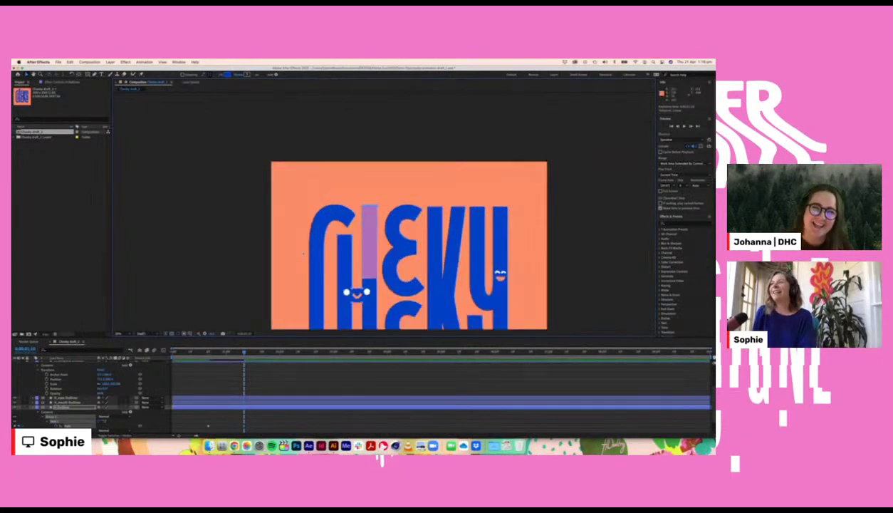
{"action": "key", "text": "period"}
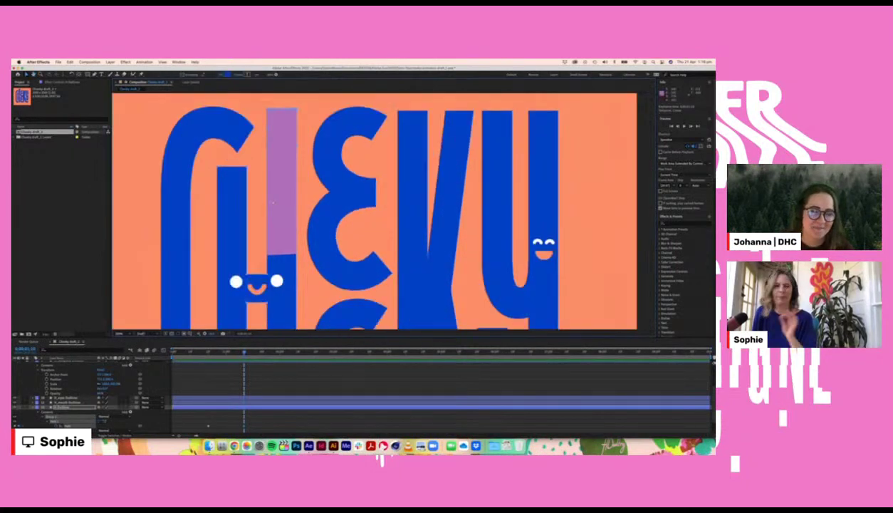
{"action": "key", "text": "h"}
{"action": "left_click_drag", "start_coordinate": [281, 190], "coordinate": [341, 248]}
{"action": "key", "text": "v"}
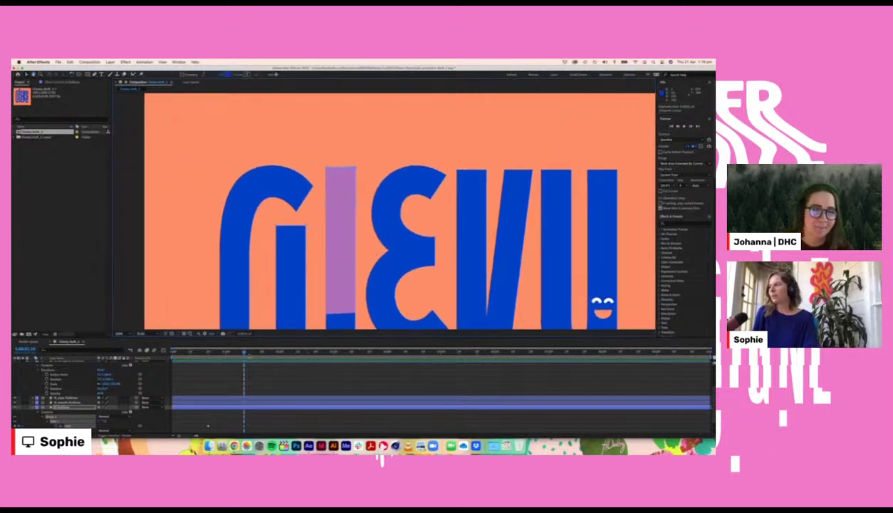
{"action": "scroll", "coordinate": [72, 416], "scroll_direction": "down", "scroll_amount": 1}
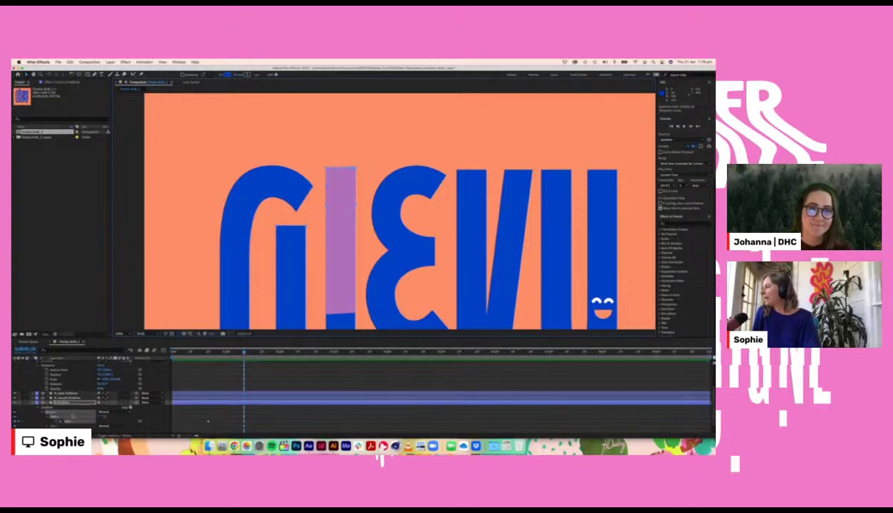
Step: Hide the pink template layer and bring the H layer's path keyframes back into view
{"action": "scroll", "coordinate": [72, 415], "scroll_direction": "down", "scroll_amount": 2}
{"action": "scroll", "coordinate": [72, 415], "scroll_direction": "up", "scroll_amount": 5}
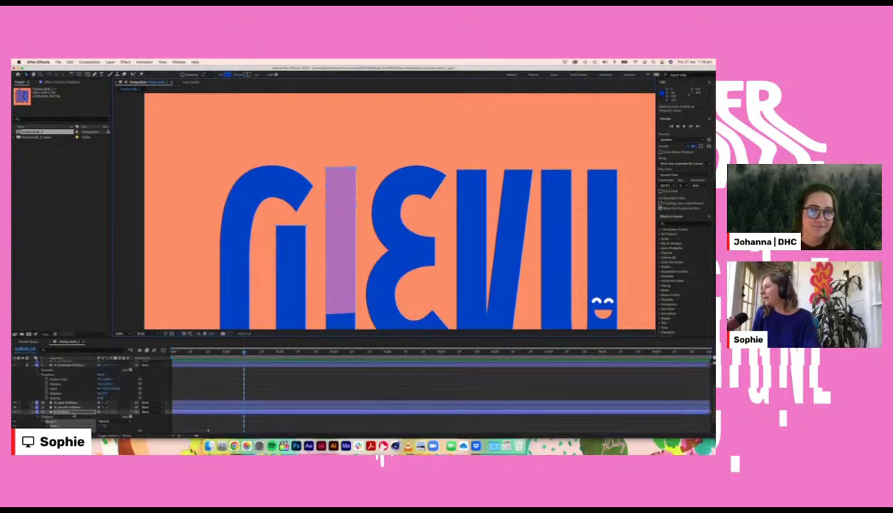
{"action": "left_click", "coordinate": [15, 384]}
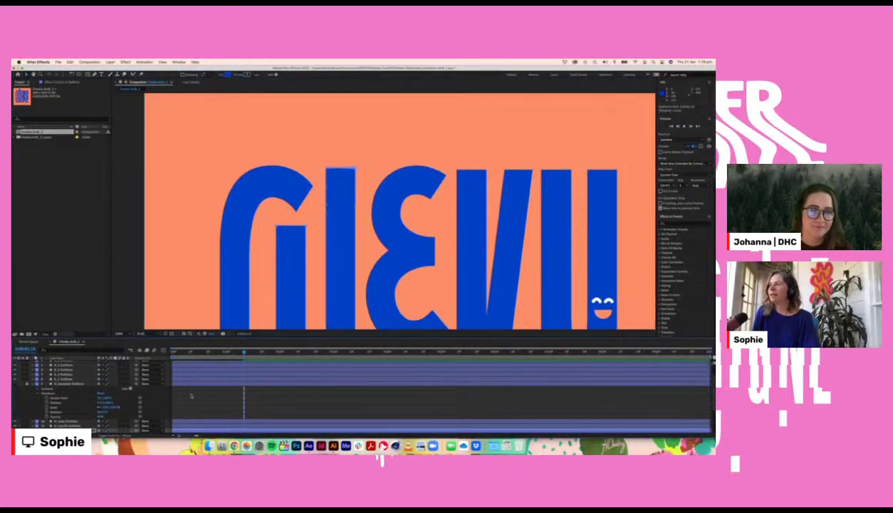
{"action": "scroll", "coordinate": [248, 401], "scroll_direction": "down", "scroll_amount": 5}
{"action": "scroll", "coordinate": [245, 399], "scroll_direction": "down", "scroll_amount": 3}
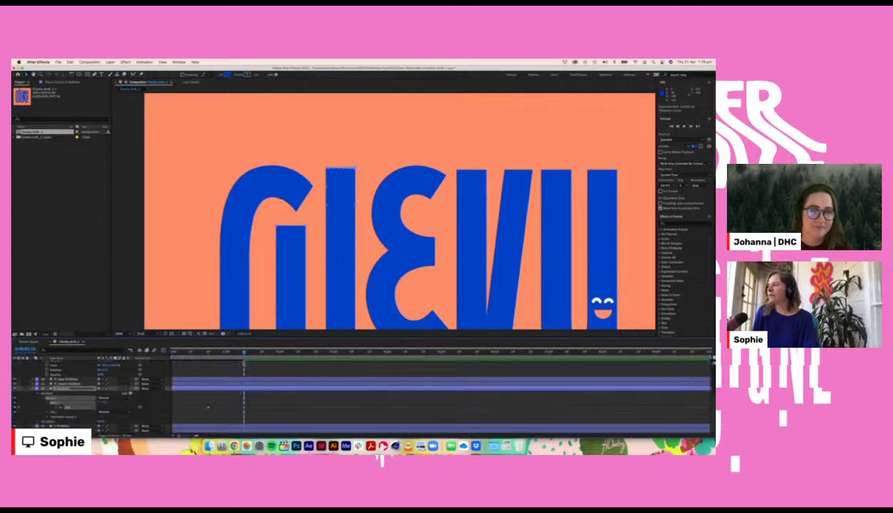
Step: Play back the H's hand collapsing into the flat arm several times from the first path keyframe
{"action": "left_click_drag", "start_coordinate": [243, 353], "coordinate": [208, 352]}
{"action": "key", "text": "space"}
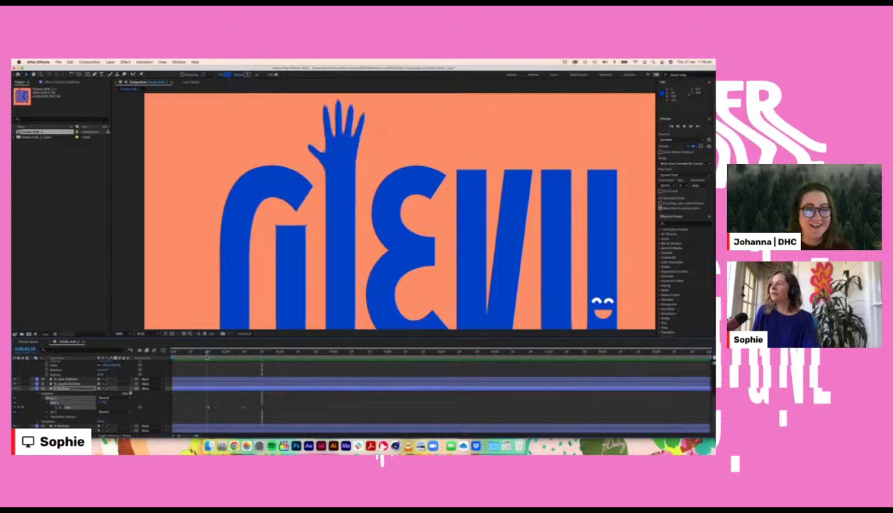
{"action": "left_click", "coordinate": [207, 355]}
{"action": "key", "text": "space"}
{"action": "key", "text": "space"}
{"action": "left_click", "coordinate": [207, 355]}
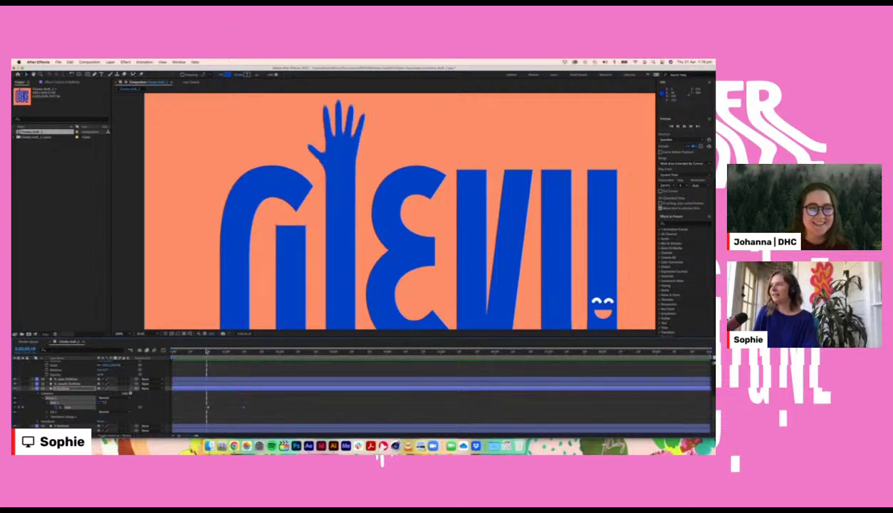
{"action": "key", "text": "space"}
{"action": "key", "text": "space"}
{"action": "left_click", "coordinate": [205, 354]}
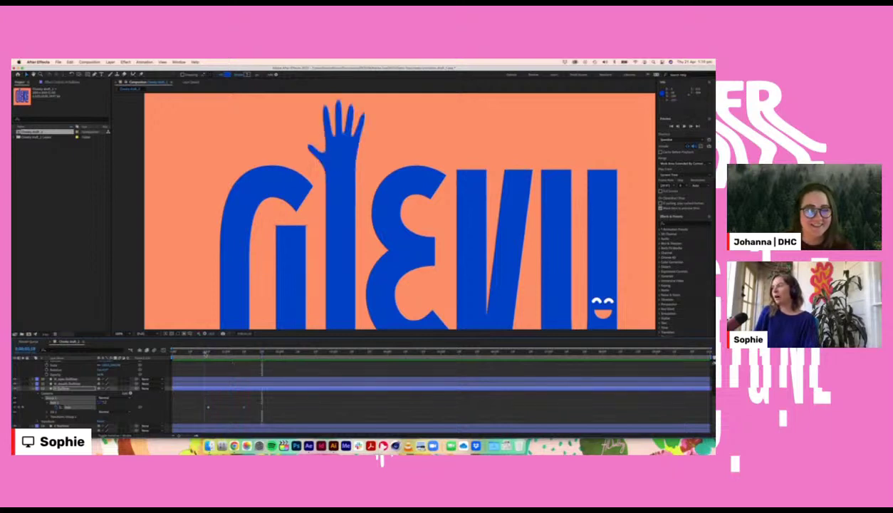
{"action": "key", "text": "space"}
Step: Reverse the H's motion by moving the hand keyframe after the flat-arm keyframe, and preview the hand rising
{"action": "left_click_drag", "start_coordinate": [205, 353], "coordinate": [248, 352]}
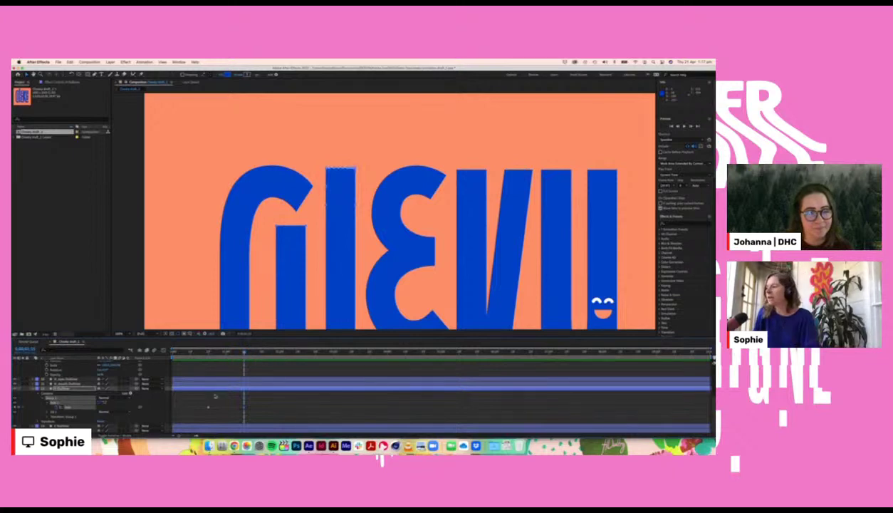
{"action": "left_click_drag", "start_coordinate": [208, 408], "coordinate": [275, 410]}
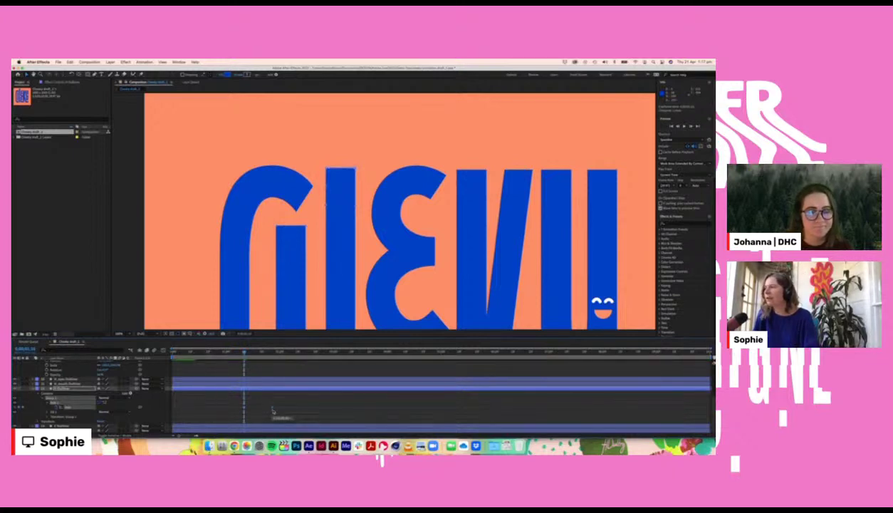
{"action": "key", "text": "space"}
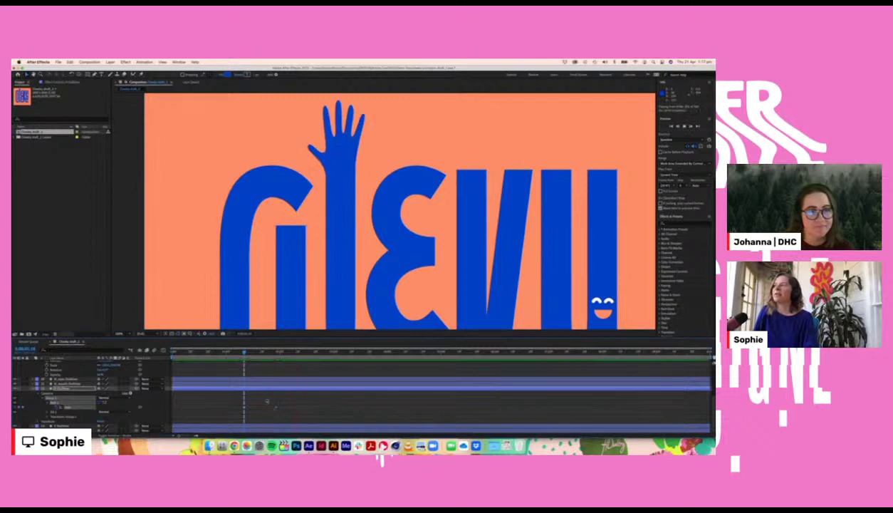
{"action": "key", "text": "space"}
{"action": "left_click", "coordinate": [248, 352]}
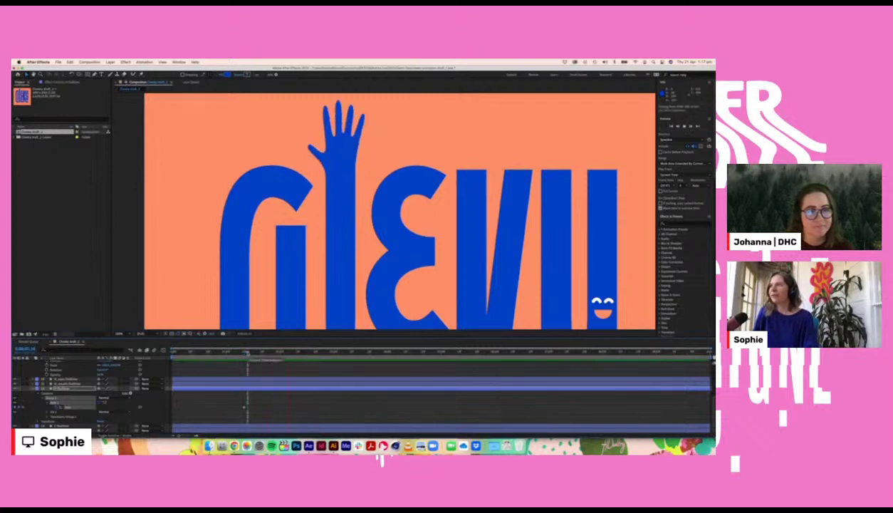
Step: Speed up the hand's rise by moving the hand keyframe closer to the flat-arm keyframe, and preview it
{"action": "left_click_drag", "start_coordinate": [247, 351], "coordinate": [287, 351]}
{"action": "left_click_drag", "start_coordinate": [276, 408], "coordinate": [265, 408]}
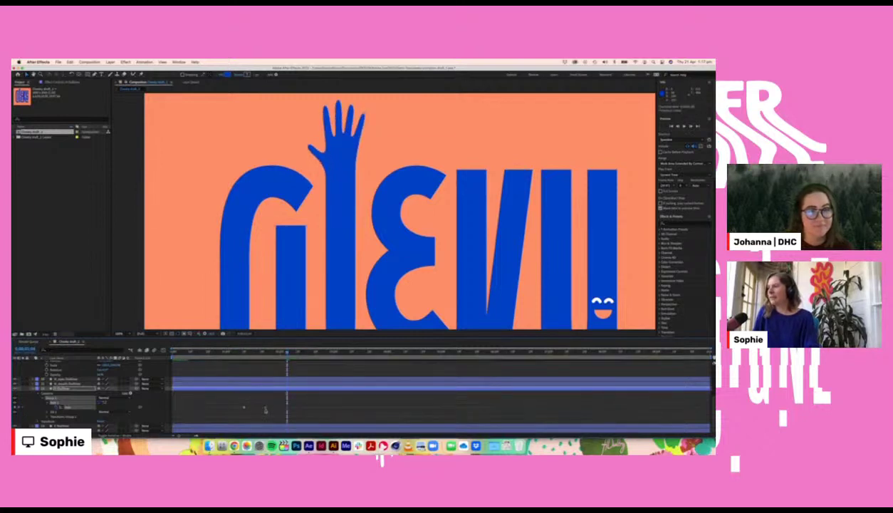
{"action": "left_click", "coordinate": [243, 353]}
{"action": "key", "text": "space"}
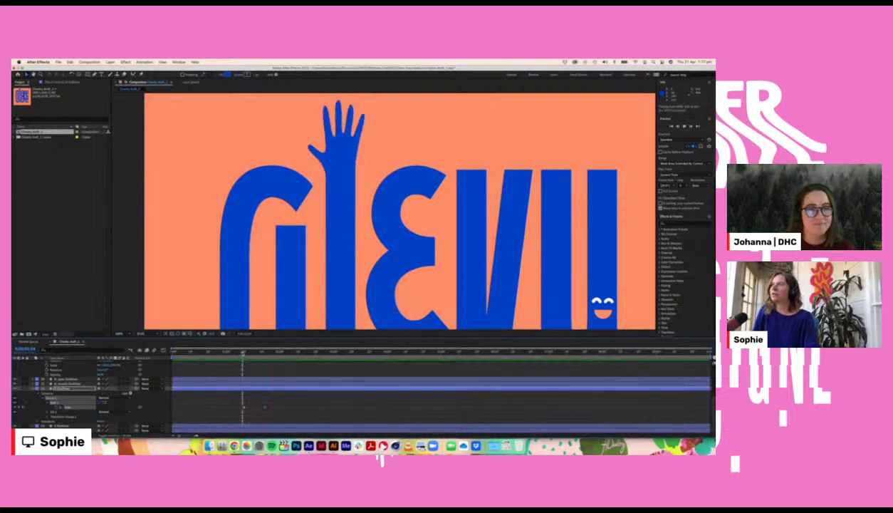
{"action": "key", "text": "space"}
Step: Shorten the gap between the flat-arm and hand keyframes slightly more and replay the hand popping up
{"action": "left_click_drag", "start_coordinate": [266, 408], "coordinate": [262, 408]}
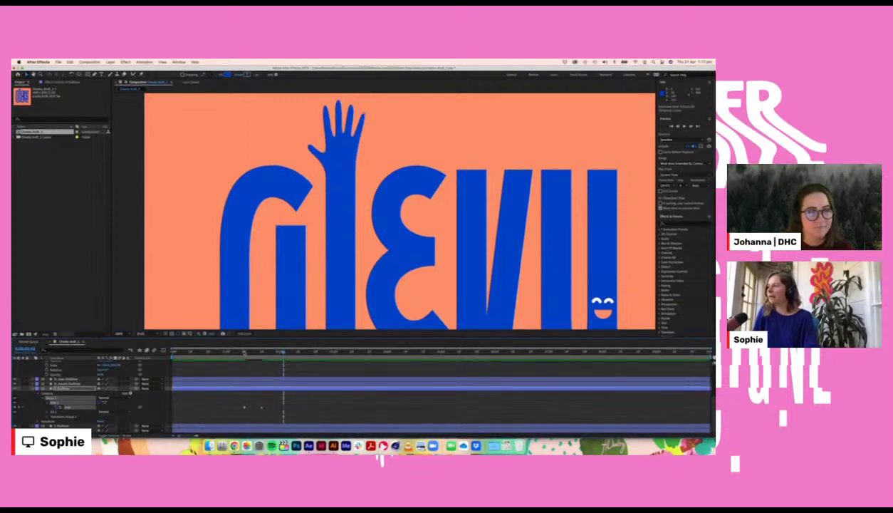
{"action": "left_click", "coordinate": [244, 352]}
{"action": "key", "text": "space"}
{"action": "left_click", "coordinate": [245, 353]}
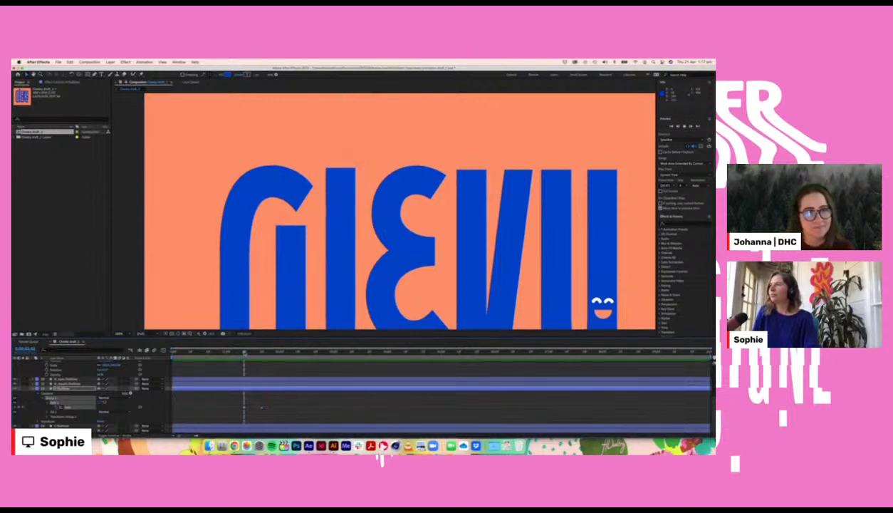
{"action": "key", "text": "space"}
{"action": "key", "text": "space"}
{"action": "left_click", "coordinate": [244, 353]}
{"action": "key", "text": "space"}
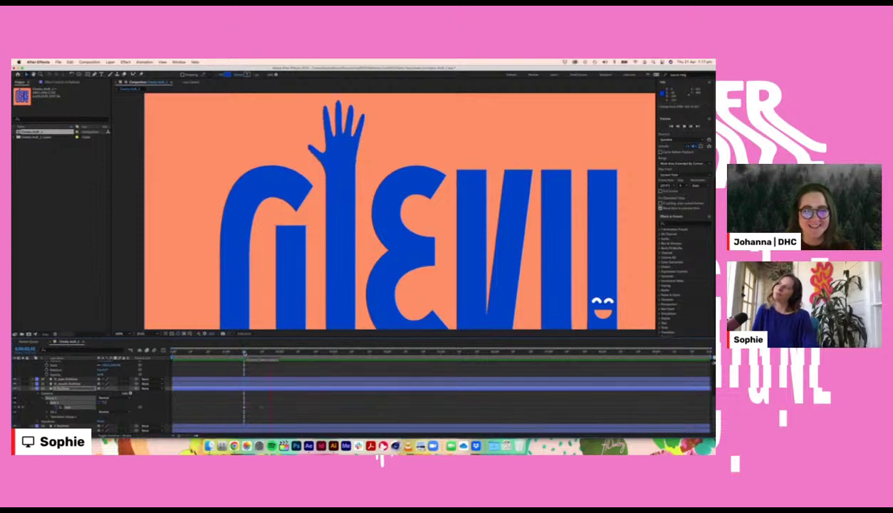
{"action": "key", "text": "space"}
Step: Replay the hand popping up repeatedly within the whole CHEEKY lettering to judge its timing
{"action": "key", "text": "comma"}
{"action": "key", "text": "comma"}
{"action": "key", "text": "period"}
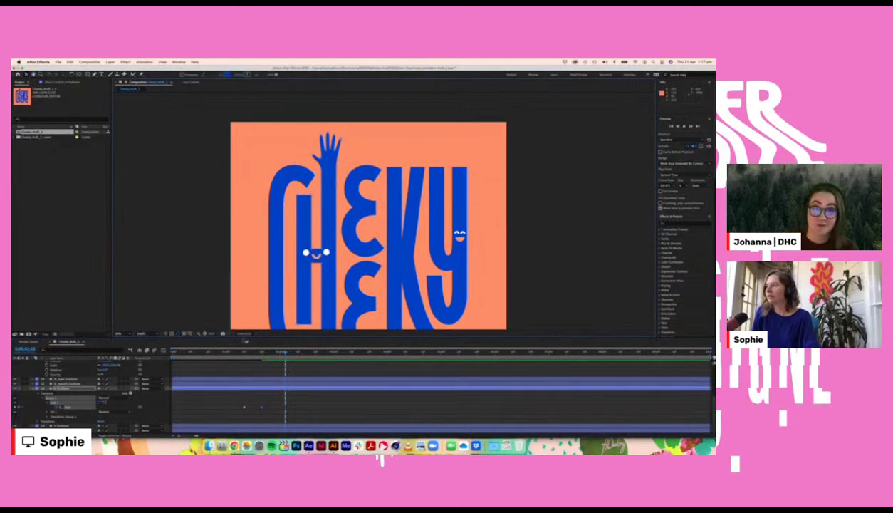
{"action": "left_click", "coordinate": [241, 352]}
{"action": "key", "text": "space"}
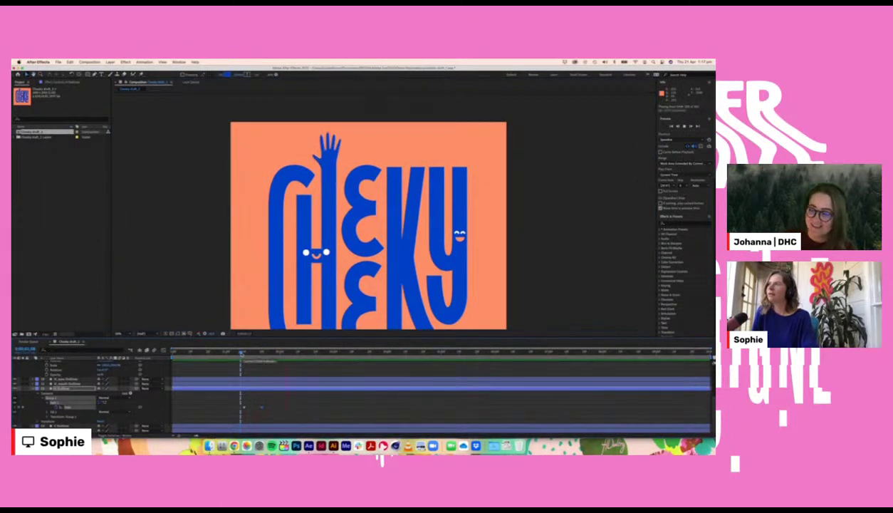
{"action": "left_click", "coordinate": [241, 353]}
{"action": "key", "text": "space"}
{"action": "key", "text": "space"}
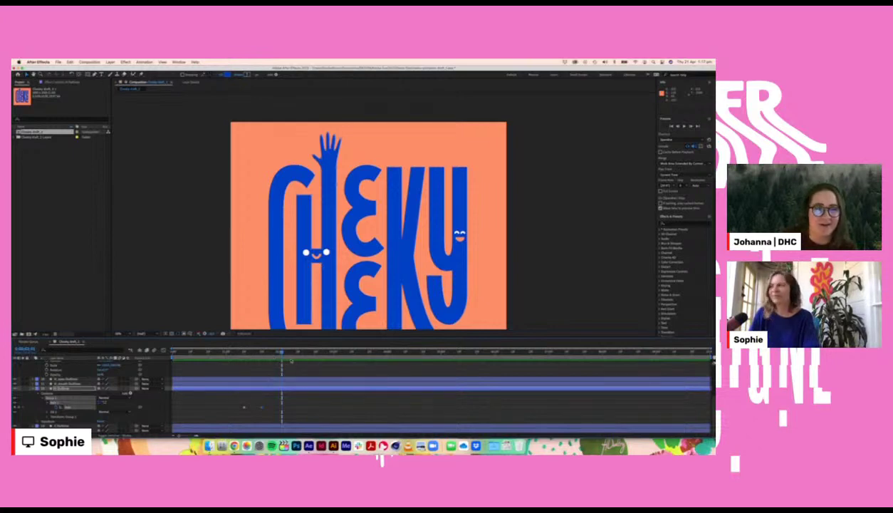
{"action": "left_click", "coordinate": [244, 353]}
{"action": "key", "text": "space"}
{"action": "key", "text": "space"}
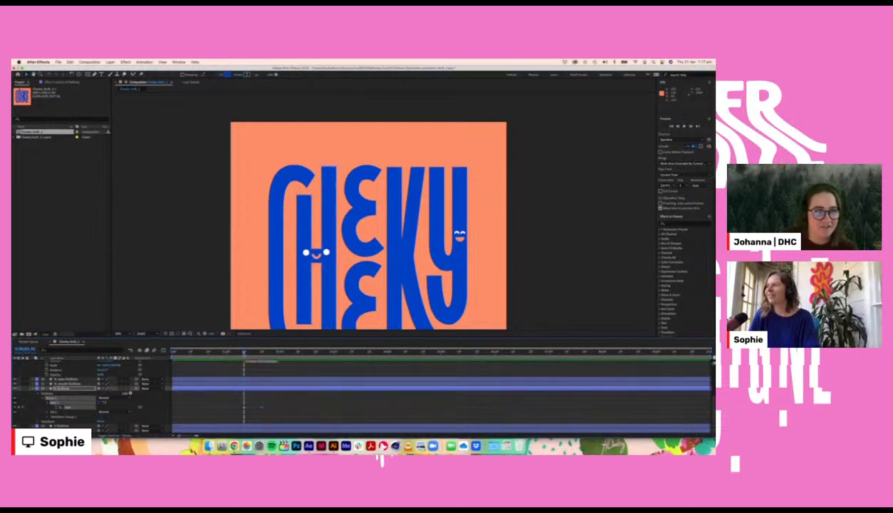
{"action": "key", "text": "space"}
{"action": "key", "text": "space"}
{"action": "key", "text": "space"}
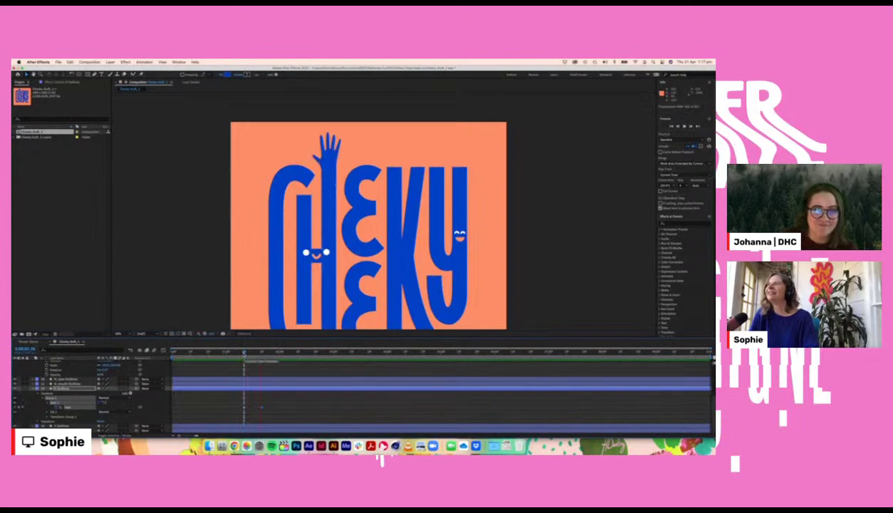
{"action": "key", "text": "space"}
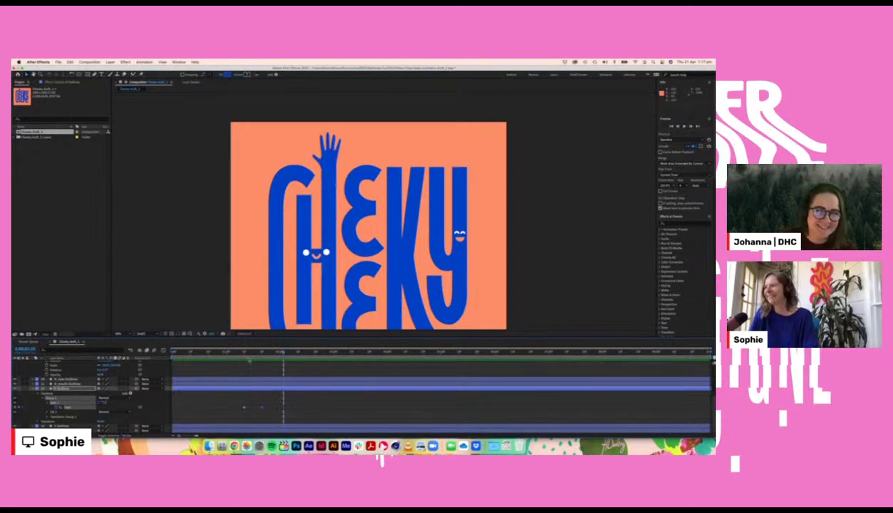
{"action": "mouse_move", "coordinate": [241, 352]}
{"action": "left_mouse_down"}
{"action": "mouse_move", "coordinate": [280, 352]}
{"action": "mouse_move", "coordinate": [244, 352]}
{"action": "left_mouse_up"}
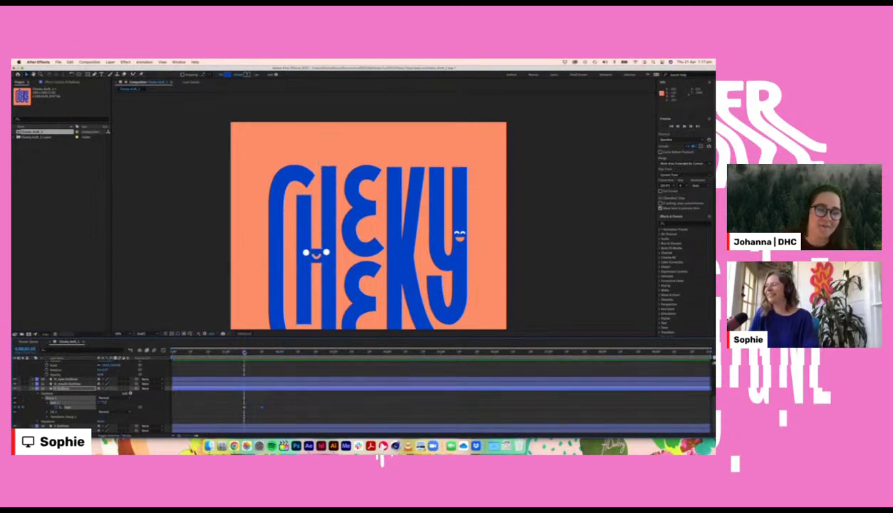
{"action": "key", "text": "space"}
{"action": "key", "text": "space"}
{"action": "left_click", "coordinate": [313, 411]}
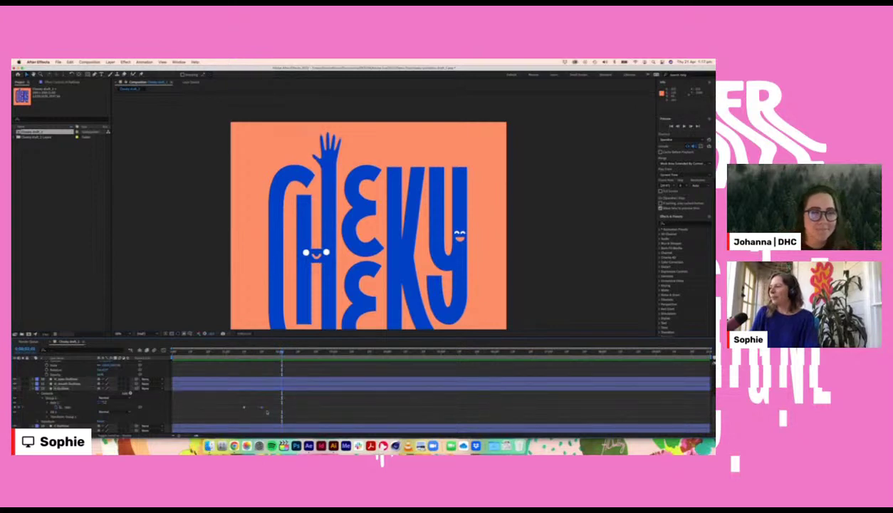
{"action": "left_click", "coordinate": [243, 349]}
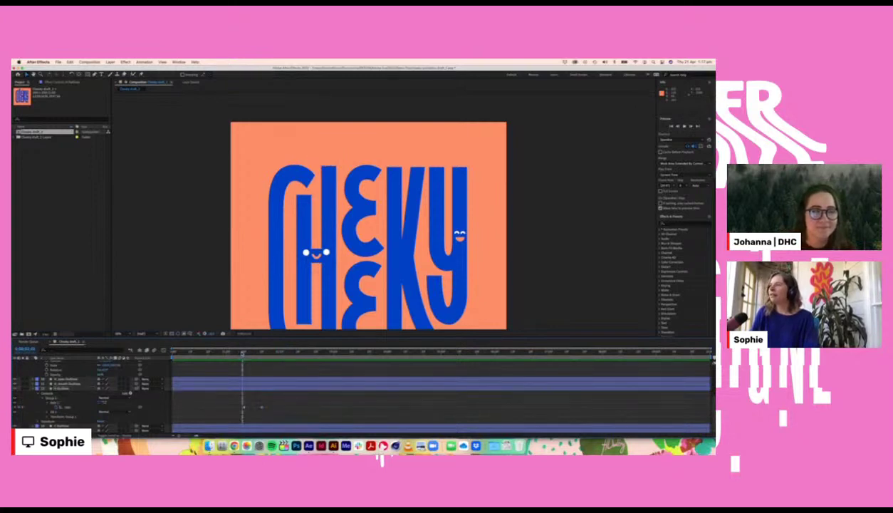
{"action": "key", "text": "space"}
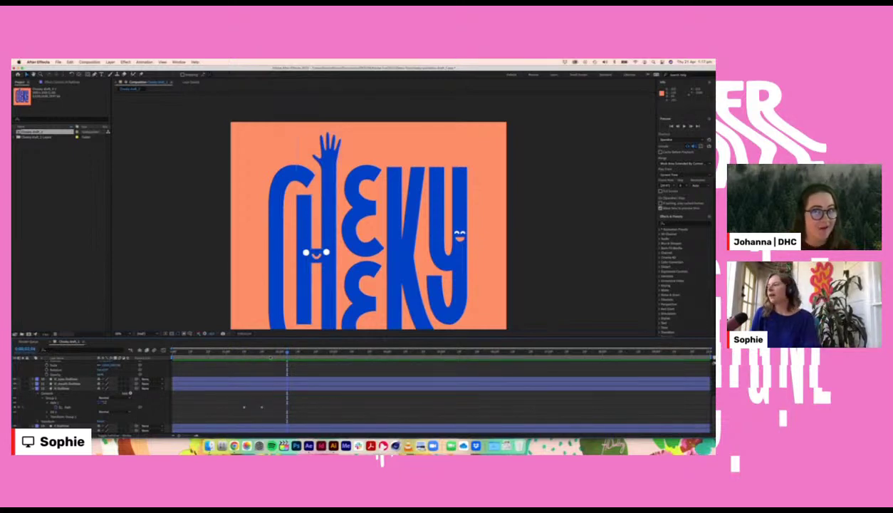
Step: Copy the hand keyframe to a point well after the rise, paste the flat-arm keyframe shortly after it, and preview
{"action": "left_click", "coordinate": [261, 407]}
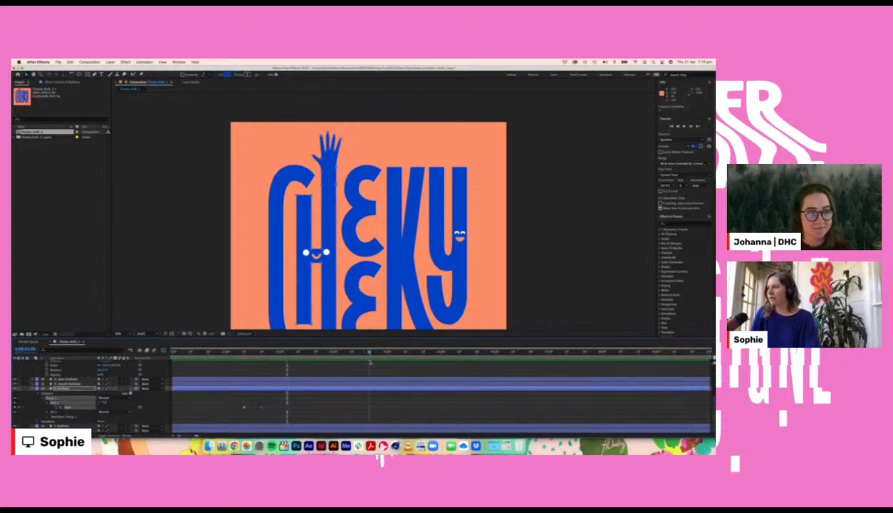
{"action": "key", "text": "k"}
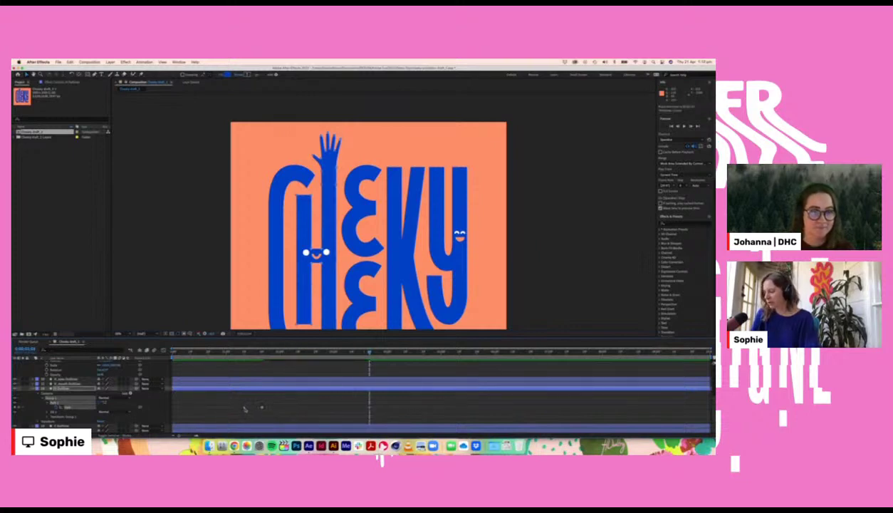
{"action": "mouse_move", "coordinate": [369, 352]}
{"action": "left_mouse_down"}
{"action": "mouse_move", "coordinate": [391, 356]}
{"action": "mouse_move", "coordinate": [365, 355]}
{"action": "left_mouse_up"}
{"action": "key", "text": "super+v"}
{"action": "key", "text": "space"}
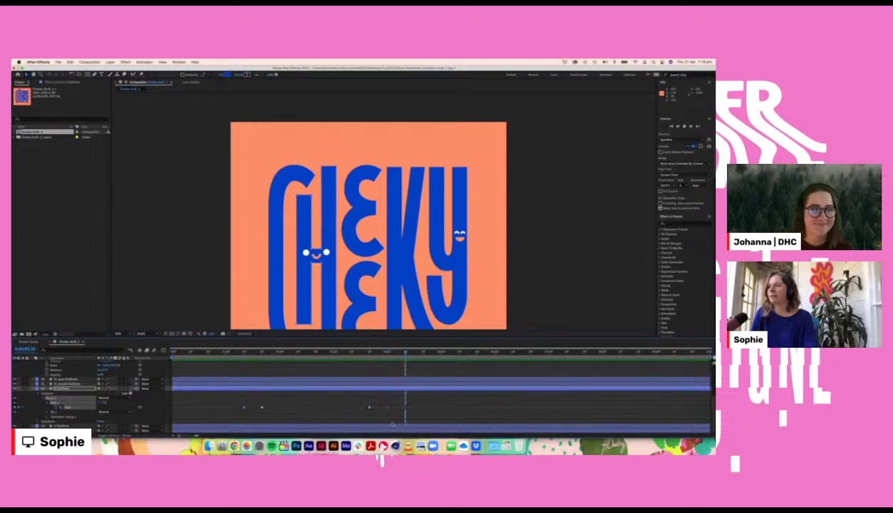
Step: Speed up the hand's retreat by moving the final flat-arm keyframe closer to the second hand keyframe, and preview it
{"action": "left_click", "coordinate": [389, 417]}
{"action": "left_click_drag", "start_coordinate": [387, 407], "coordinate": [381, 408]}
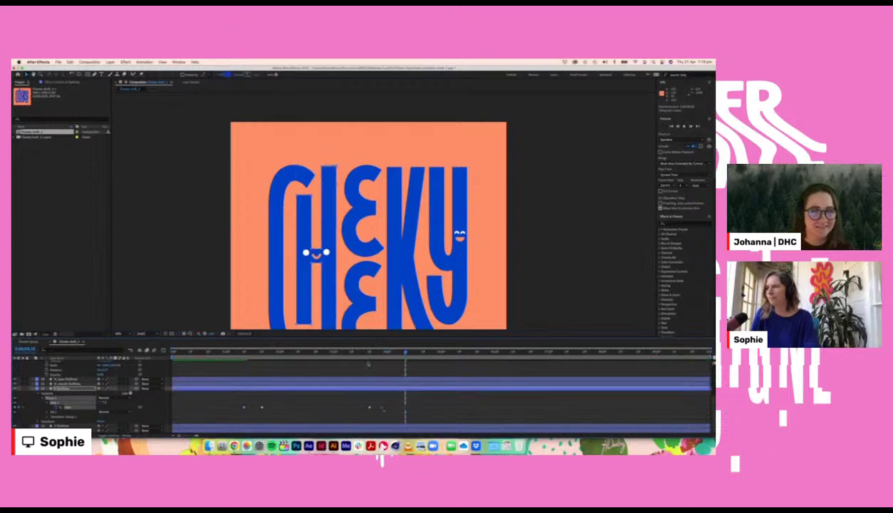
{"action": "left_click_drag", "start_coordinate": [367, 354], "coordinate": [397, 354]}
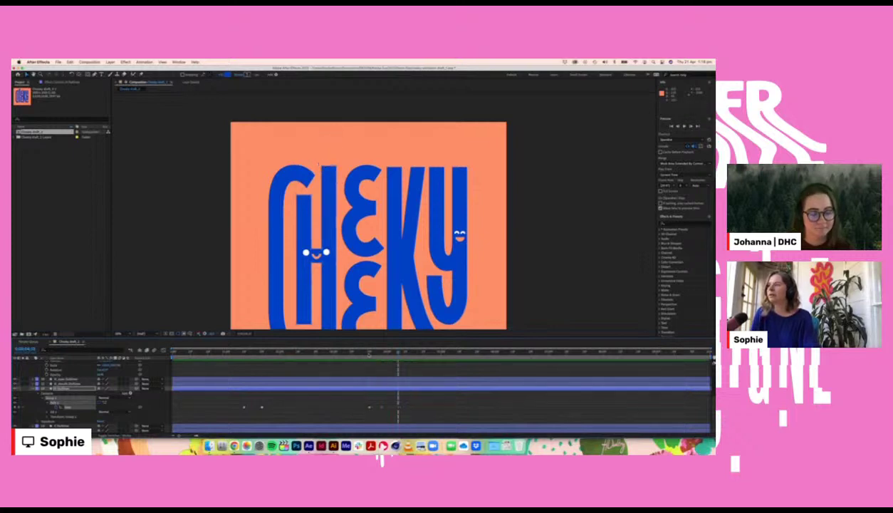
{"action": "left_click", "coordinate": [368, 354]}
{"action": "key", "text": "space"}
{"action": "key", "text": "space"}
Step: Play back the full hand animation from its rise, and replay its drop back into the H
{"action": "left_click", "coordinate": [242, 354]}
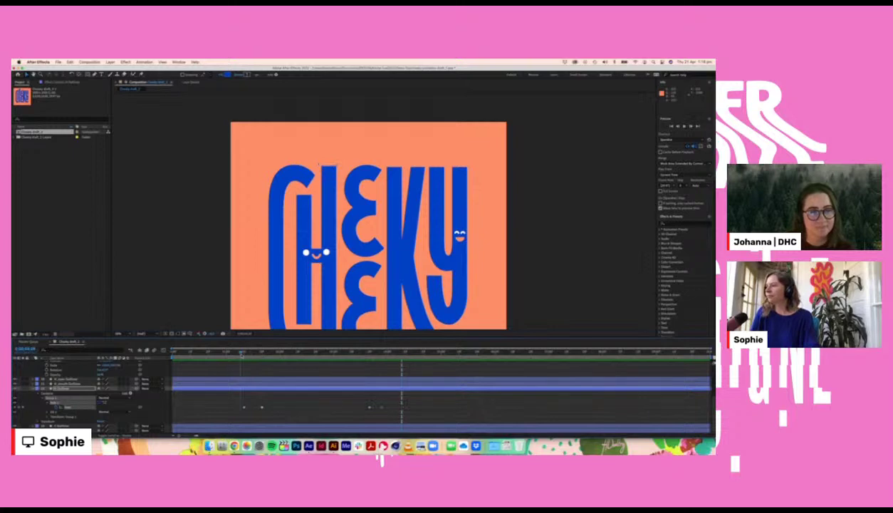
{"action": "left_click_drag", "start_coordinate": [241, 354], "coordinate": [243, 354]}
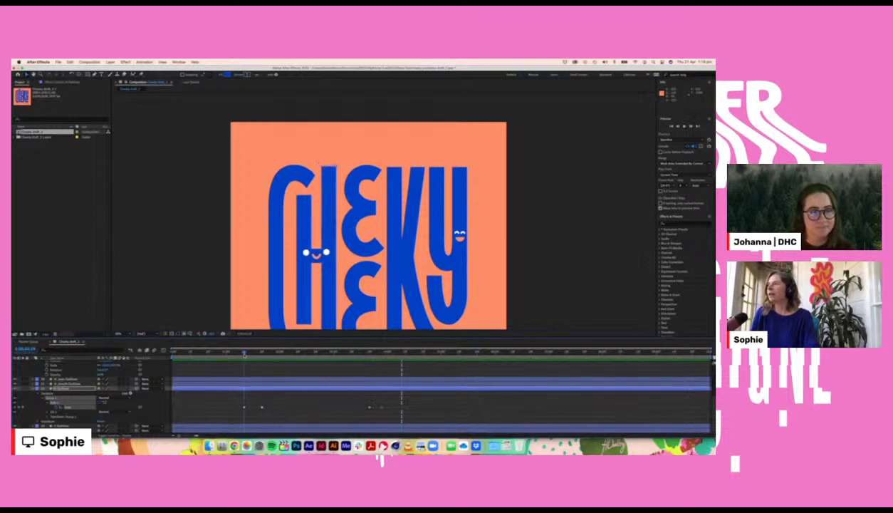
{"action": "key", "text": "space"}
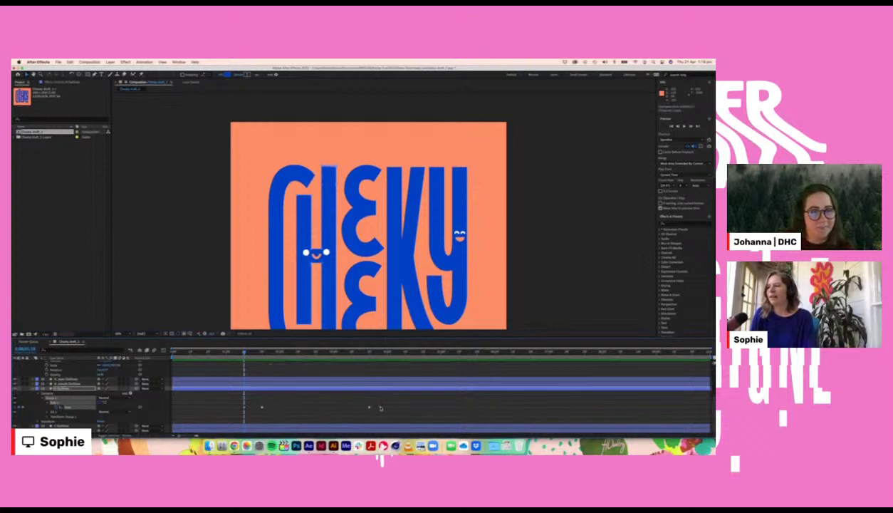
{"action": "left_click", "coordinate": [365, 353]}
{"action": "key", "text": "space"}
{"action": "key", "text": "space"}
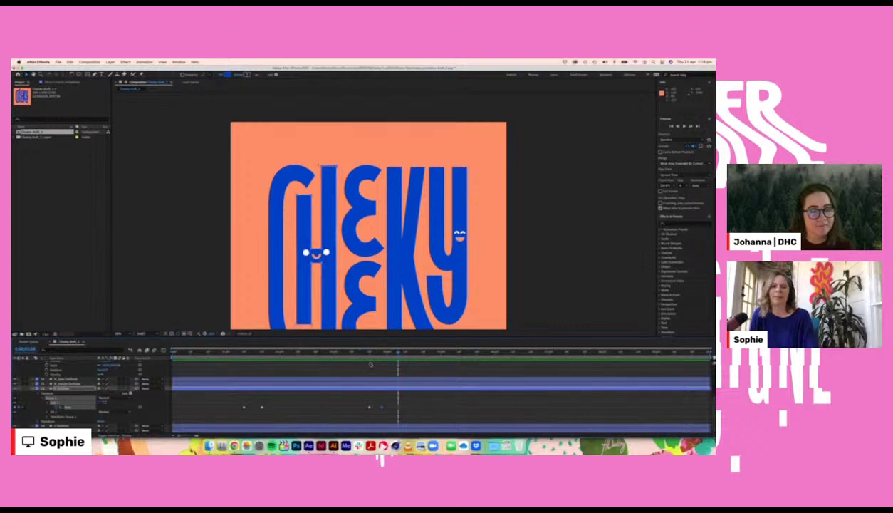
Step: Apply Easy Ease to all four path keyframes of the H's arm and preview the motion
{"action": "left_click_drag", "start_coordinate": [384, 403], "coordinate": [239, 402]}
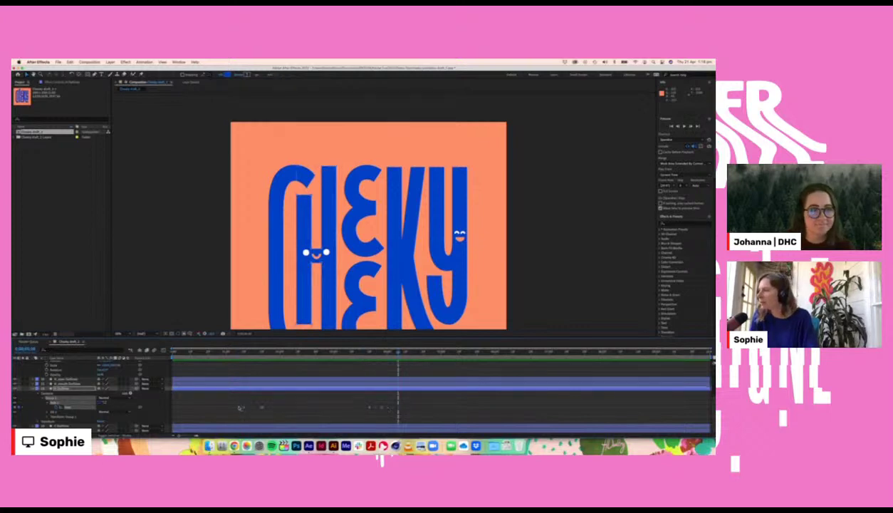
{"action": "right_click", "coordinate": [244, 407]}
{"action": "mouse_move", "coordinate": [269, 430]}
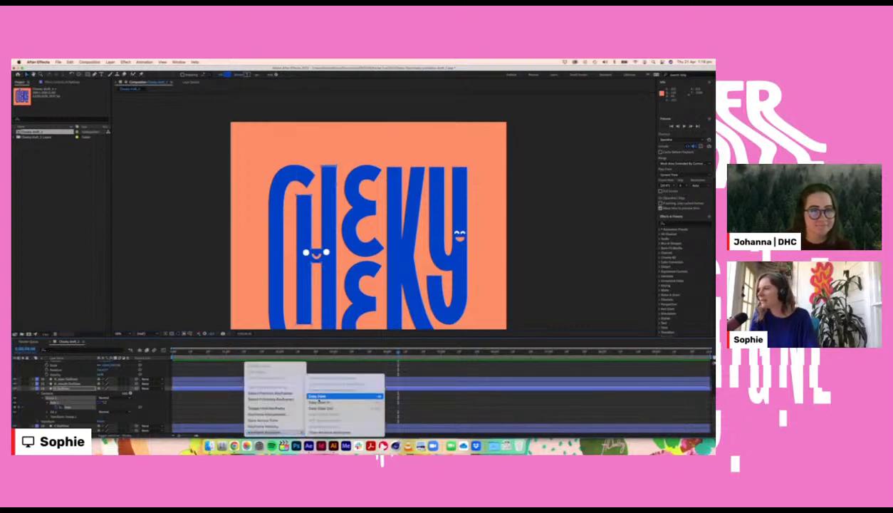
{"action": "left_click", "coordinate": [318, 396]}
{"action": "left_click", "coordinate": [240, 352]}
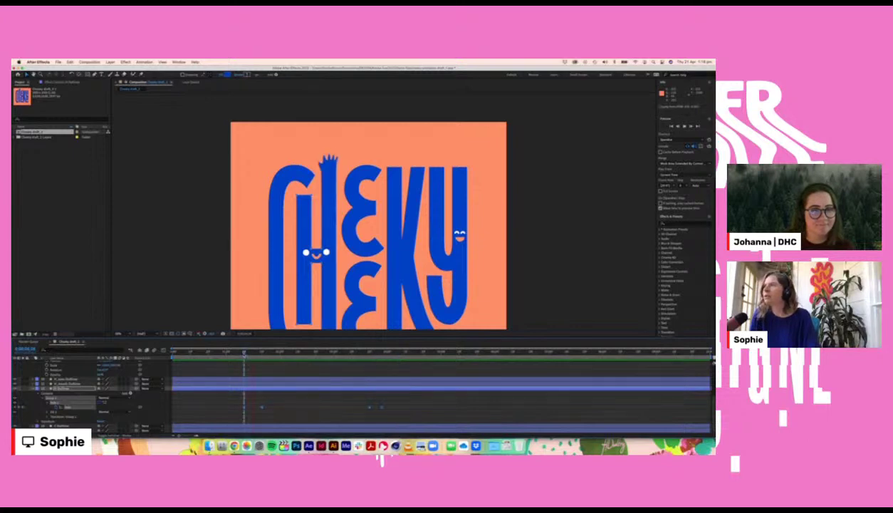
{"action": "key", "text": "space"}
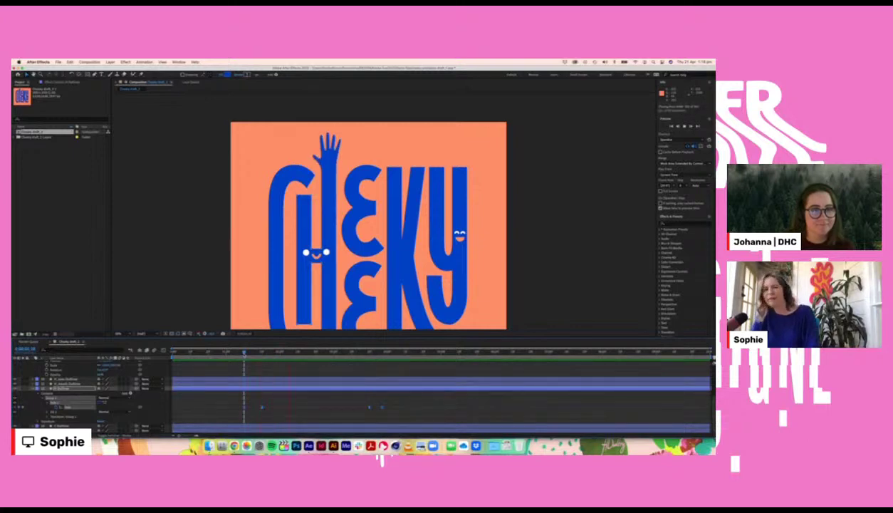
Step: Replay the eased hand animation several times from the start of its rise to judge the smoothing
{"action": "mouse_move", "coordinate": [243, 352]}
{"action": "left_mouse_down"}
{"action": "mouse_move", "coordinate": [328, 352]}
{"action": "mouse_move", "coordinate": [244, 351]}
{"action": "left_mouse_up"}
{"action": "key", "text": "space"}
{"action": "key", "text": "space"}
{"action": "left_click", "coordinate": [243, 353]}
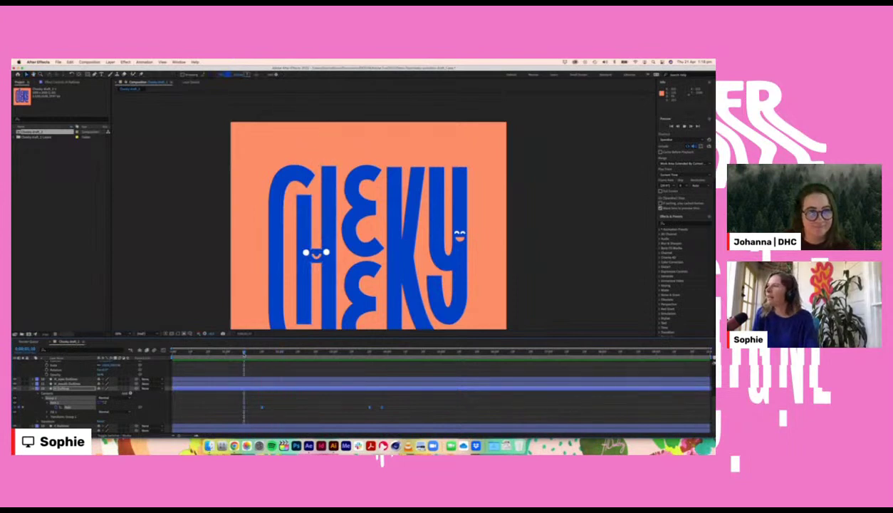
{"action": "key", "text": "space"}
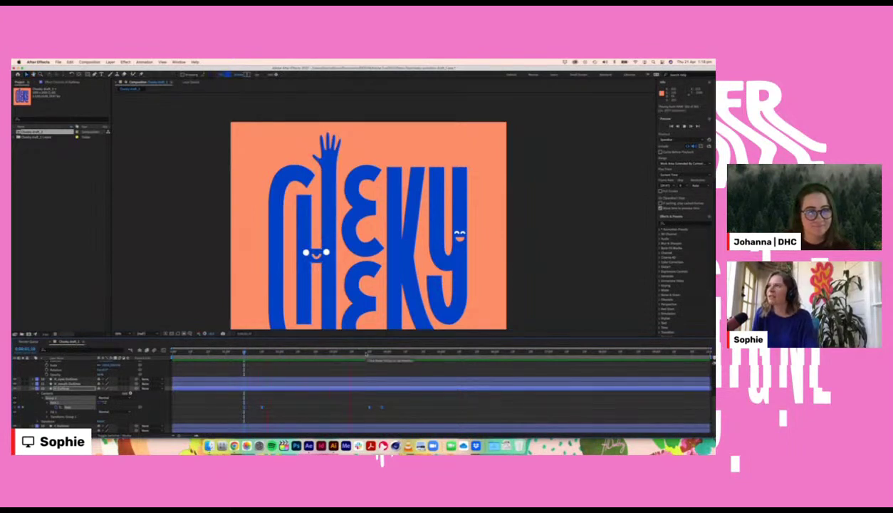
{"action": "key", "text": "space"}
{"action": "left_click", "coordinate": [243, 353]}
{"action": "key", "text": "space"}
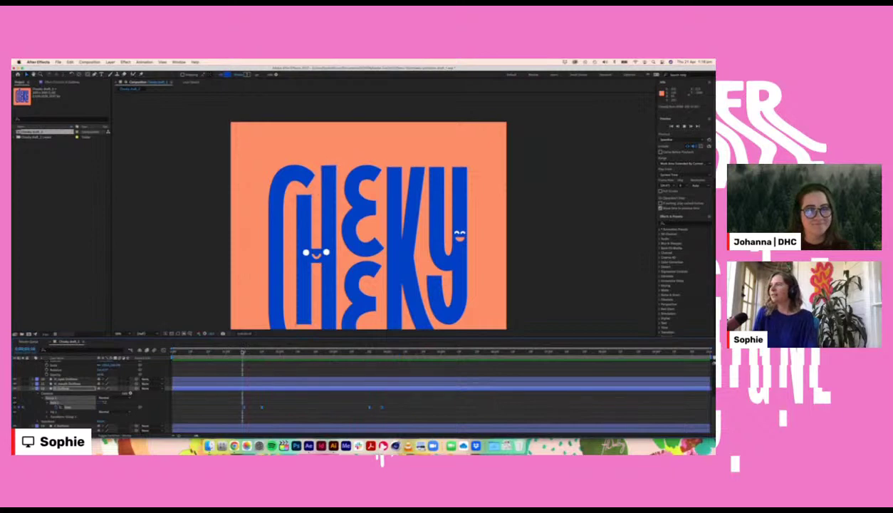
{"action": "left_click", "coordinate": [295, 352]}
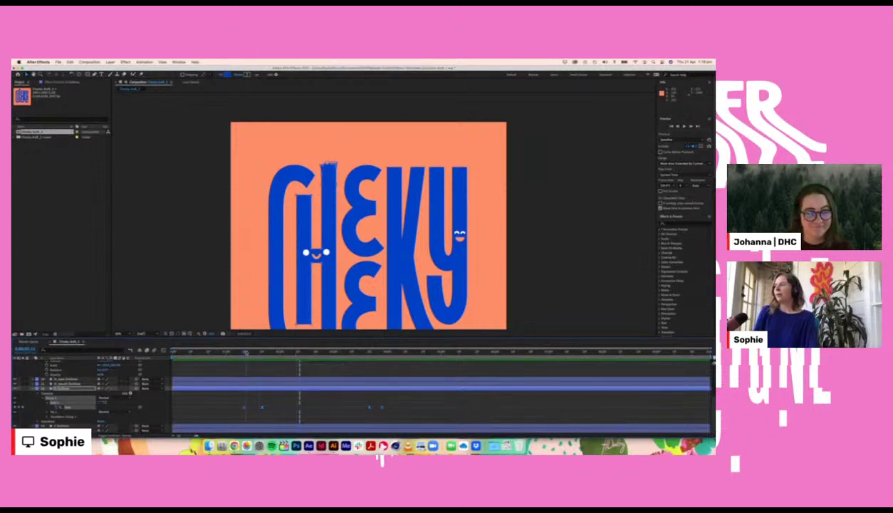
{"action": "left_click", "coordinate": [242, 352]}
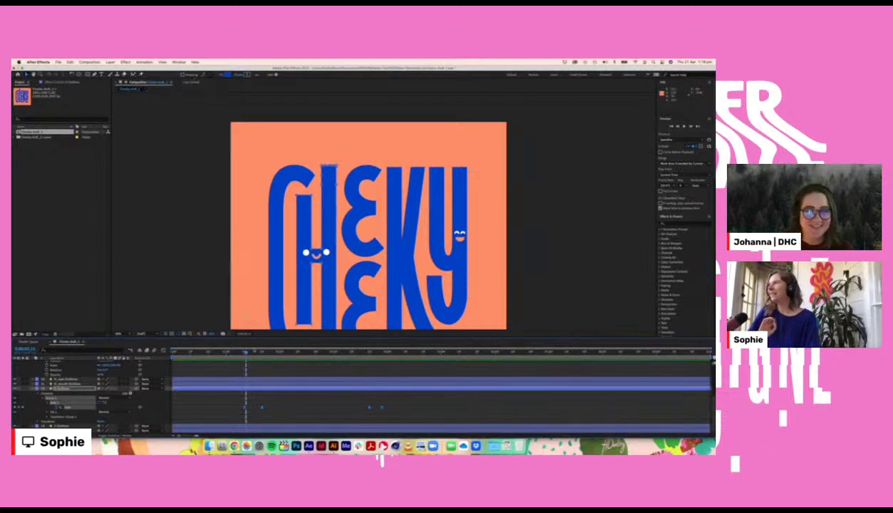
Step: Scrub back and forth through the hand's rise and hold to examine the in-between arm shapes
{"action": "left_click_drag", "start_coordinate": [243, 353], "coordinate": [390, 360]}
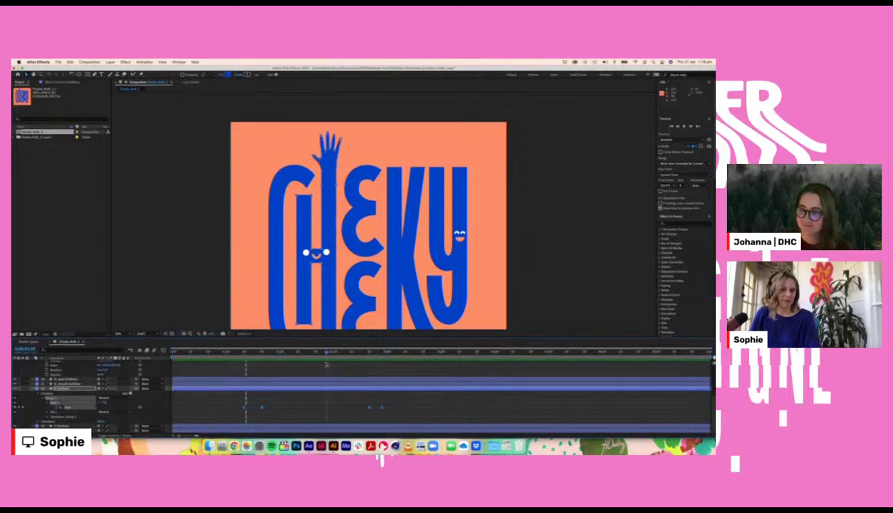
{"action": "left_click_drag", "start_coordinate": [326, 365], "coordinate": [250, 372]}
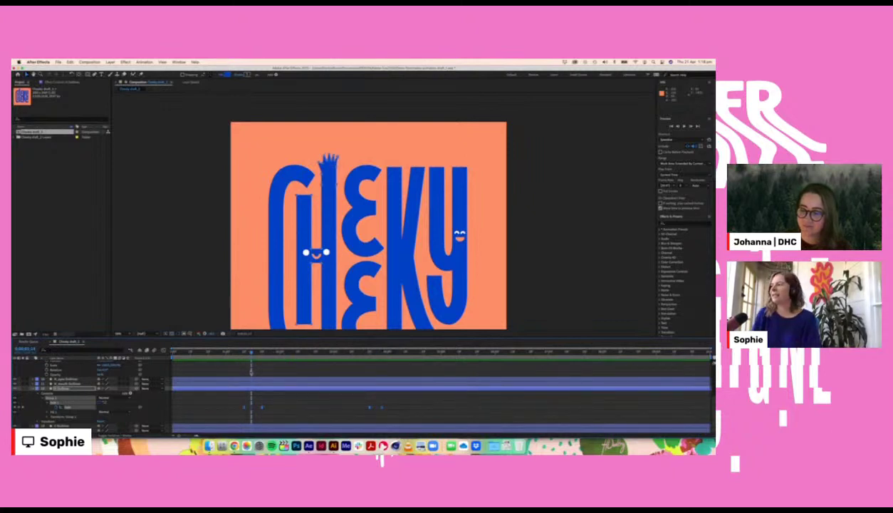
{"action": "left_click_drag", "start_coordinate": [250, 372], "coordinate": [286, 353]}
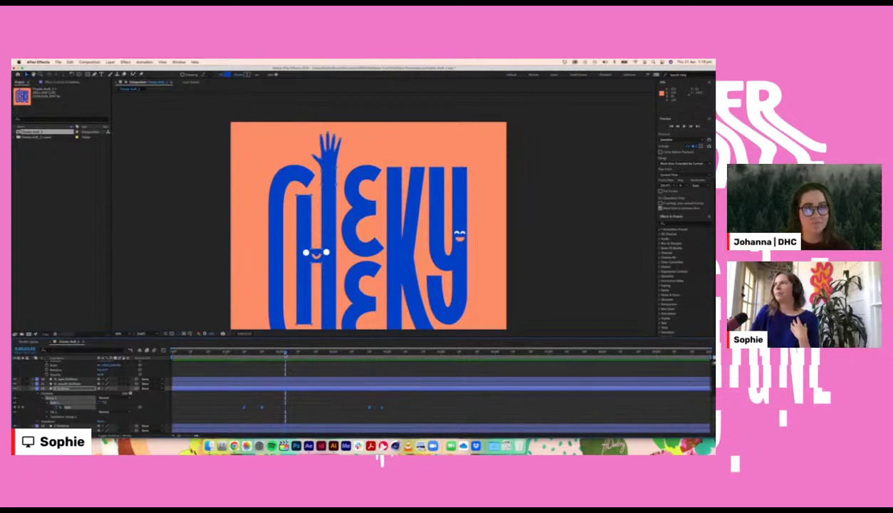
{"action": "left_click_drag", "start_coordinate": [249, 351], "coordinate": [257, 351]}
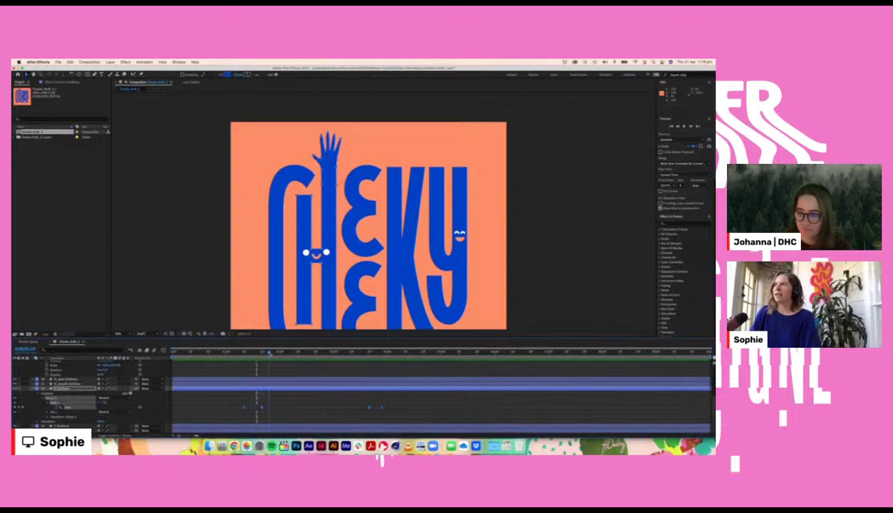
{"action": "left_click", "coordinate": [270, 353]}
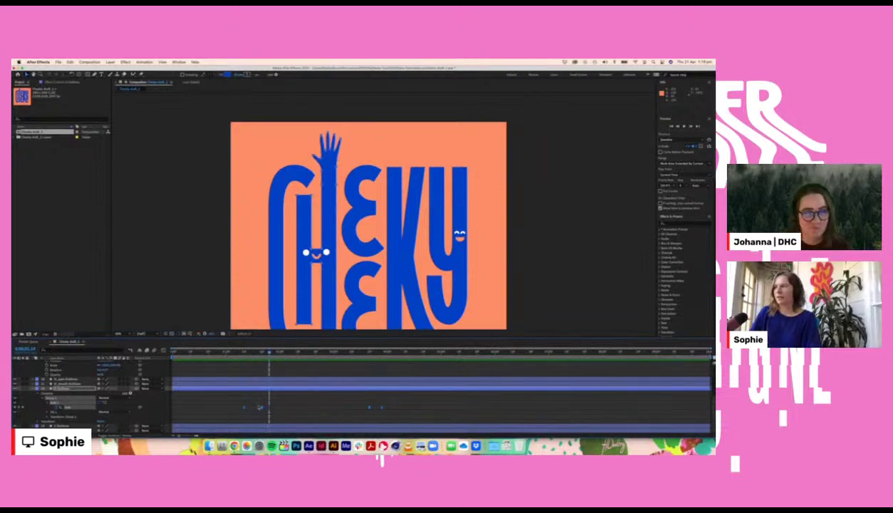
Step: Pre-compose the animated H outlines layer into its own composition
{"action": "right_click", "coordinate": [250, 389]}
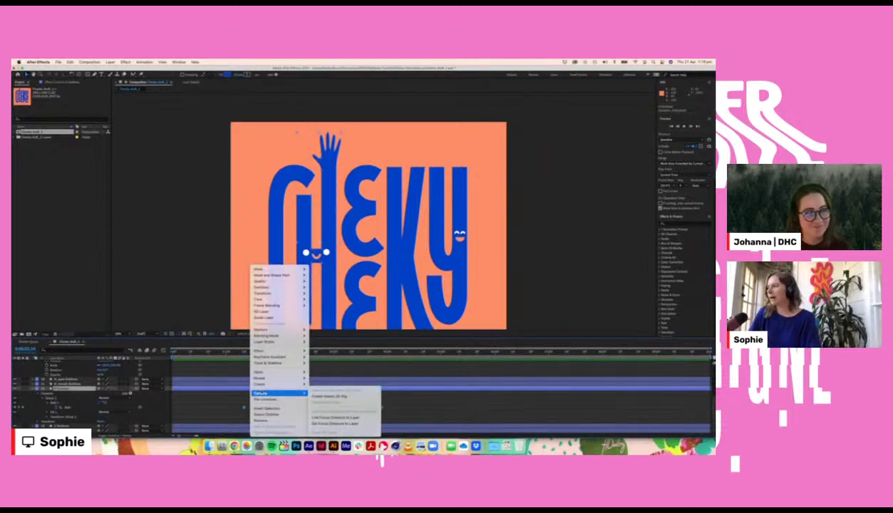
{"action": "left_click", "coordinate": [264, 399]}
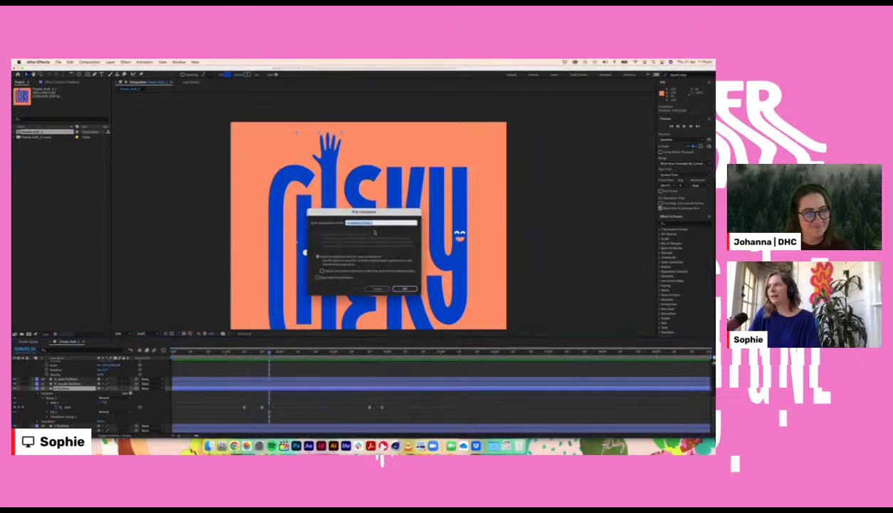
{"action": "key", "text": "Return"}
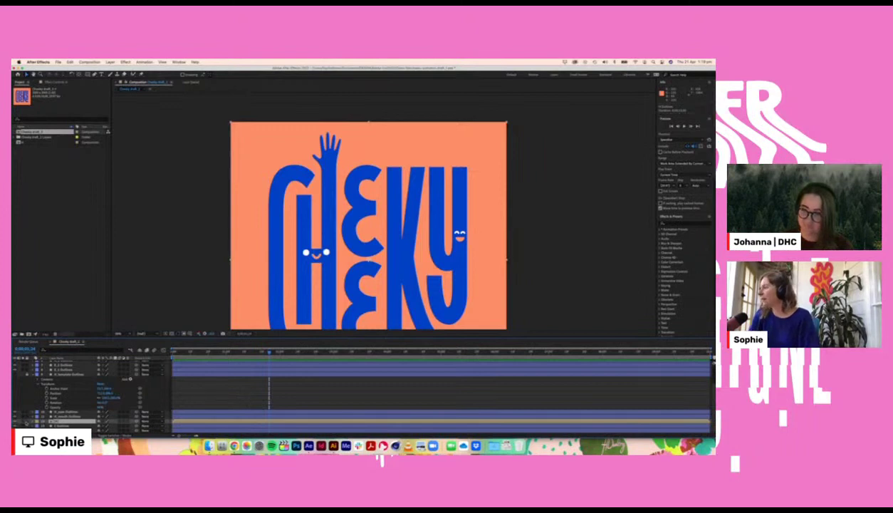
{"action": "left_click", "coordinate": [33, 421]}
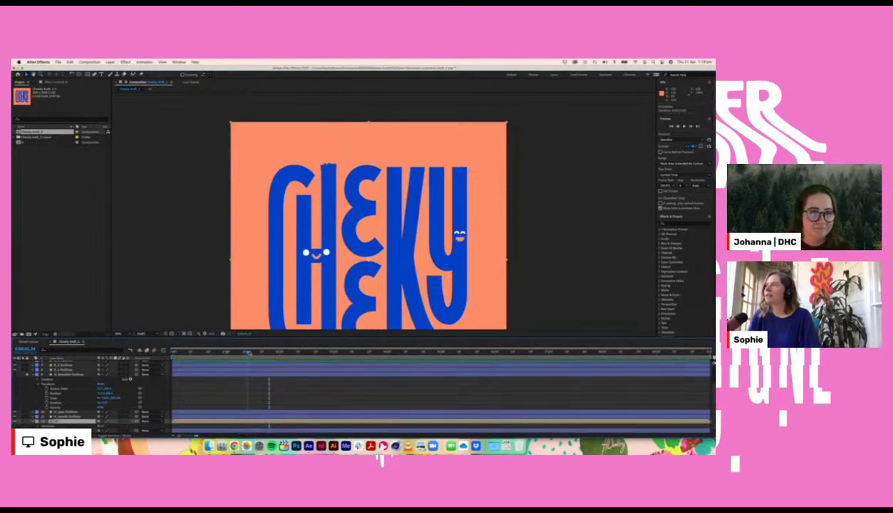
Step: At the frame where the hand is fully raised, place Puppet pins along the lower stems of the H
{"action": "left_click_drag", "start_coordinate": [269, 353], "coordinate": [267, 353]}
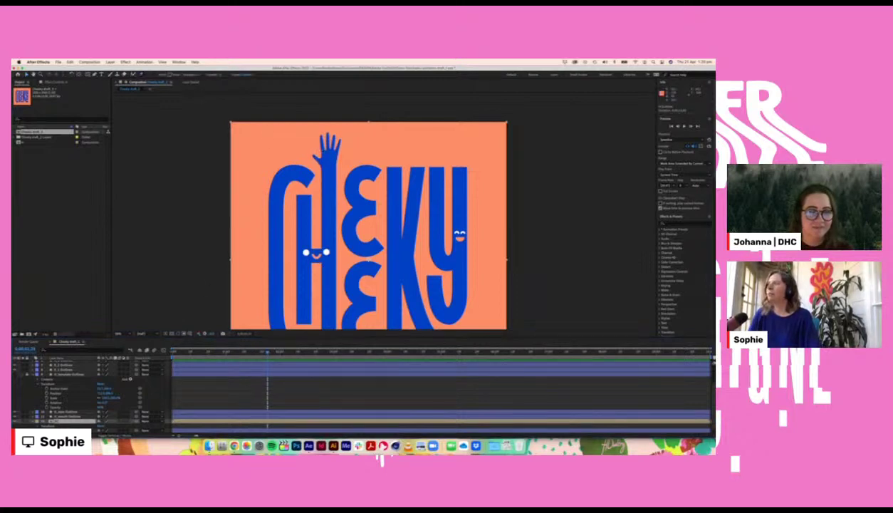
{"action": "key", "text": "space"}
{"action": "left_click_drag", "start_coordinate": [338, 278], "coordinate": [334, 241]}
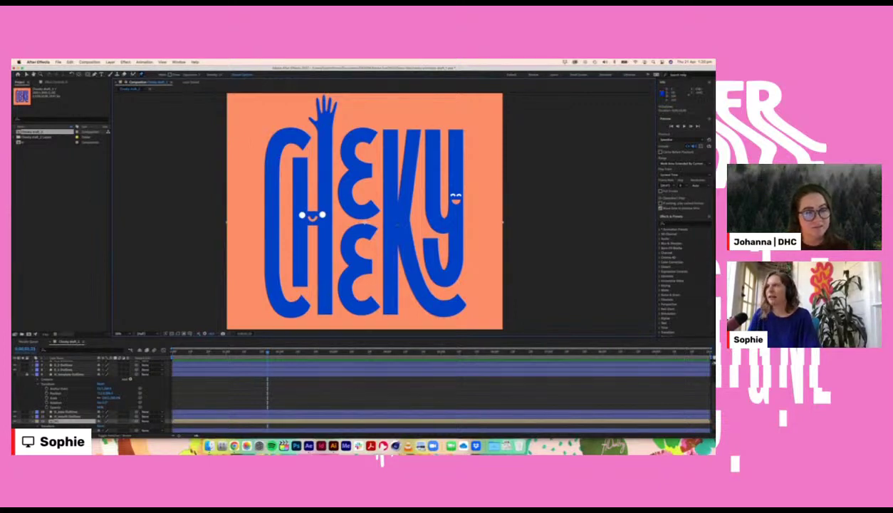
{"action": "left_click", "coordinate": [326, 305]}
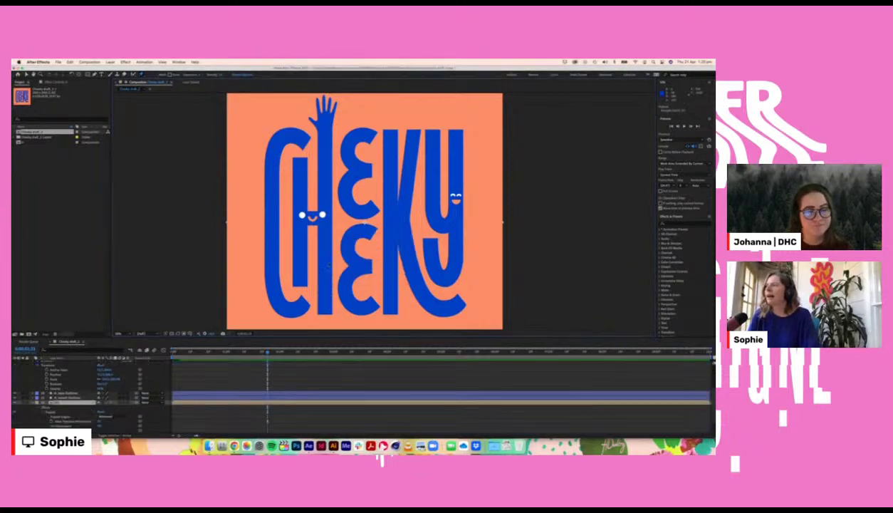
{"action": "left_click", "coordinate": [328, 264]}
{"action": "left_click", "coordinate": [326, 270]}
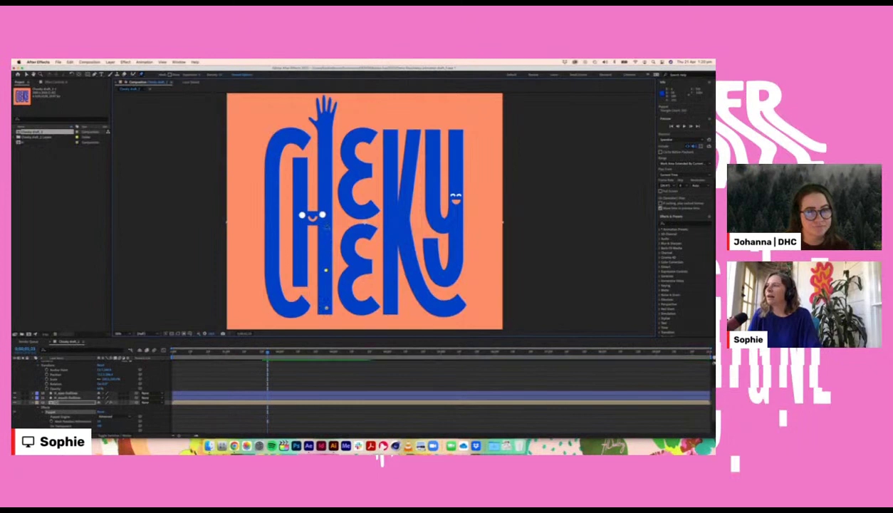
{"action": "left_click", "coordinate": [325, 228]}
{"action": "left_click", "coordinate": [299, 278]}
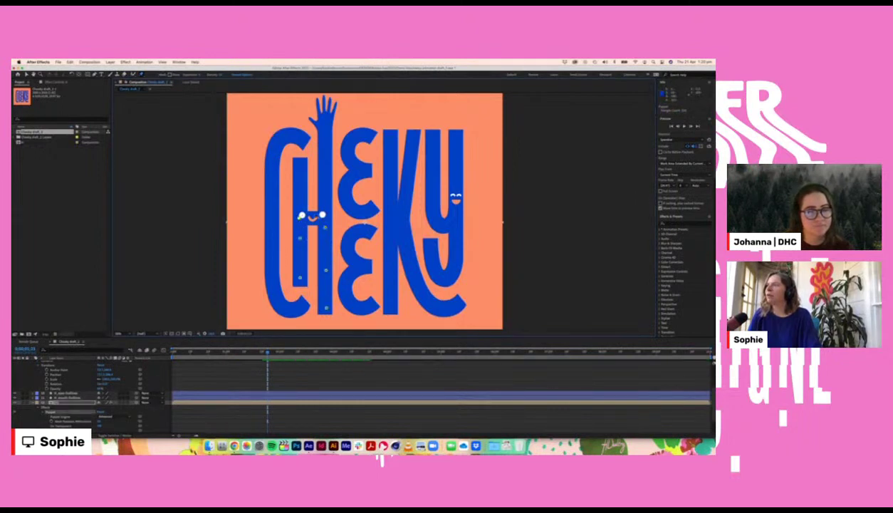
Step: Undo the last pin placement, and add Puppet pins up both upper stems of the H and on the palm
{"action": "key", "text": "super+z"}
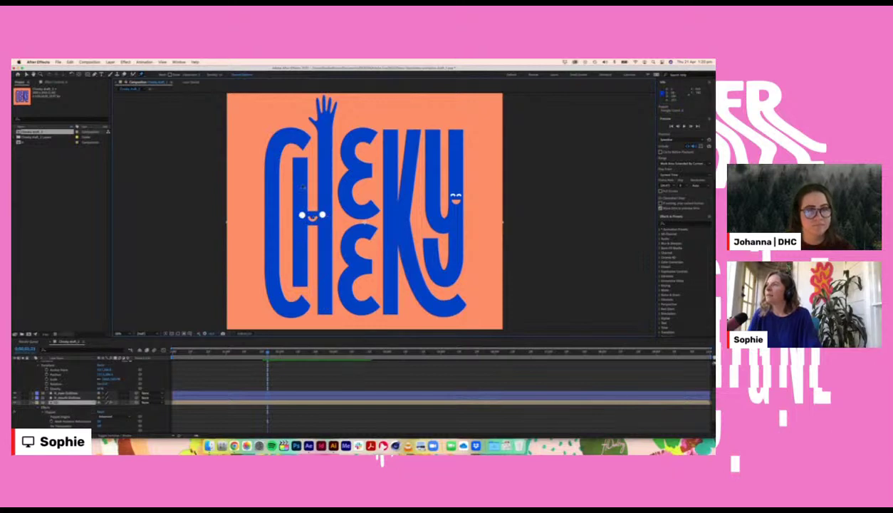
{"action": "left_click", "coordinate": [304, 187]}
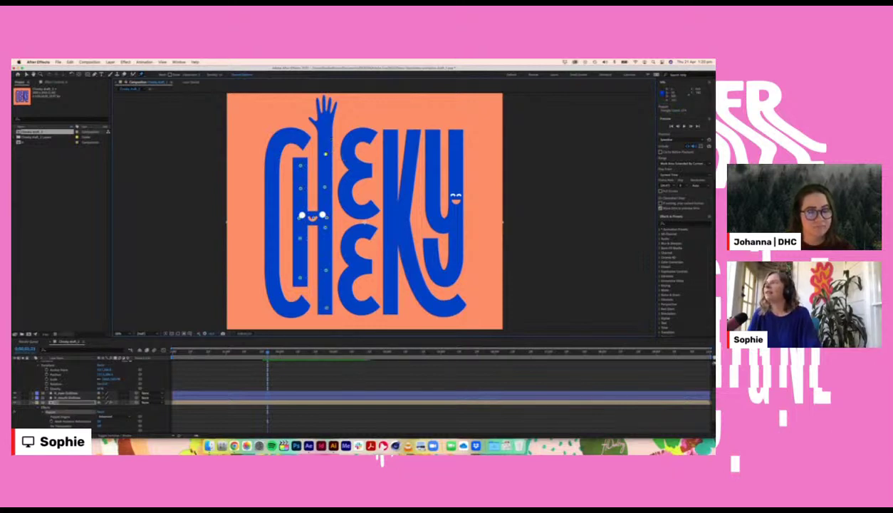
{"action": "left_click", "coordinate": [324, 120]}
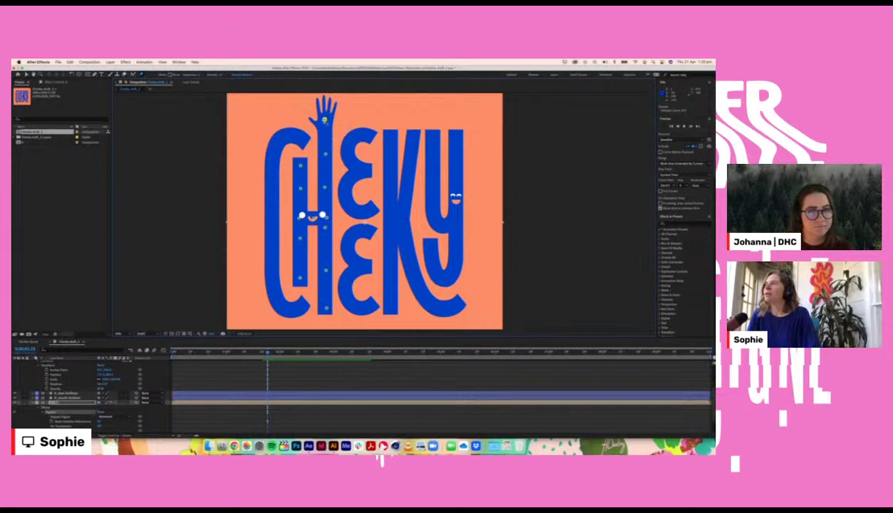
Step: Reveal the Position property of the palm's Puppet pin within the H layer's Puppet effect
{"action": "scroll", "coordinate": [78, 396], "scroll_direction": "down", "scroll_amount": 2}
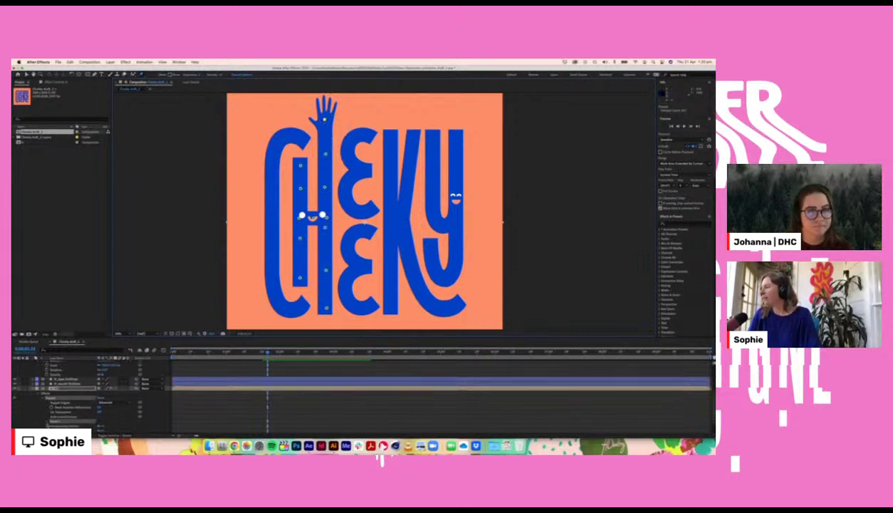
{"action": "scroll", "coordinate": [78, 395], "scroll_direction": "down", "scroll_amount": 1}
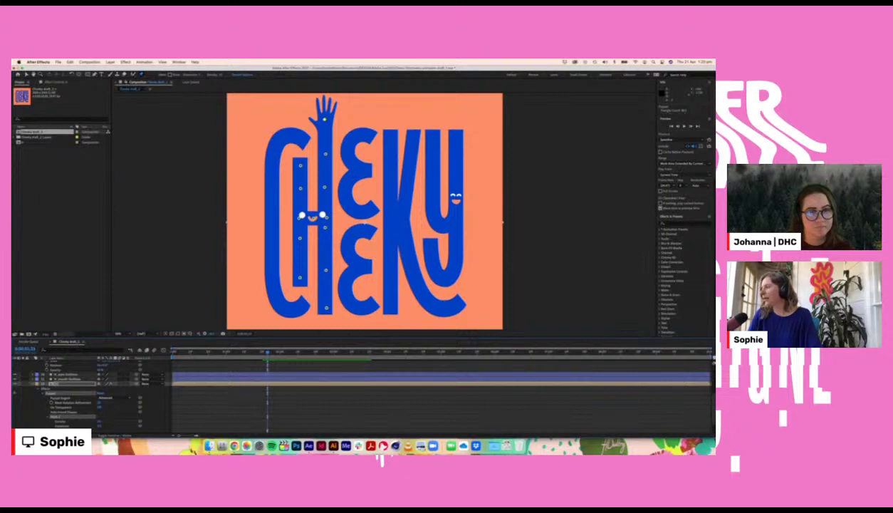
{"action": "scroll", "coordinate": [84, 393], "scroll_direction": "down", "scroll_amount": 6}
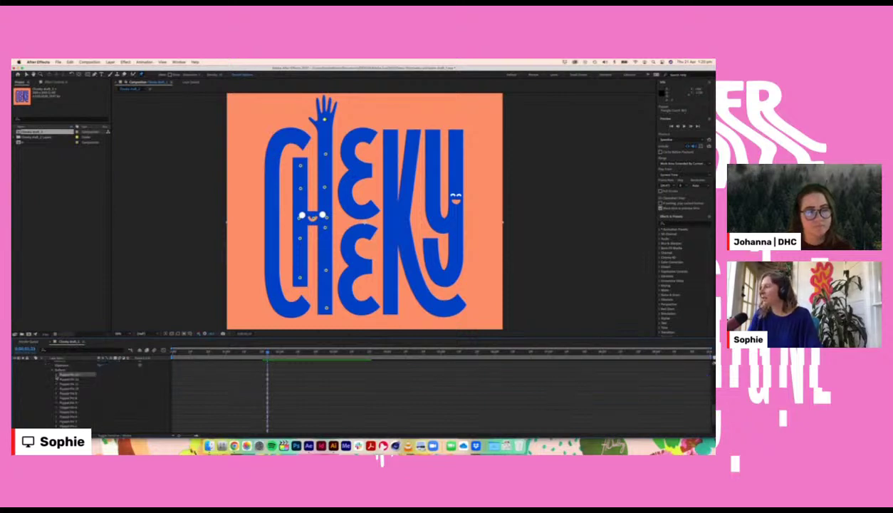
{"action": "left_click", "coordinate": [56, 374]}
{"action": "scroll", "coordinate": [77, 382], "scroll_direction": "down", "scroll_amount": 1}
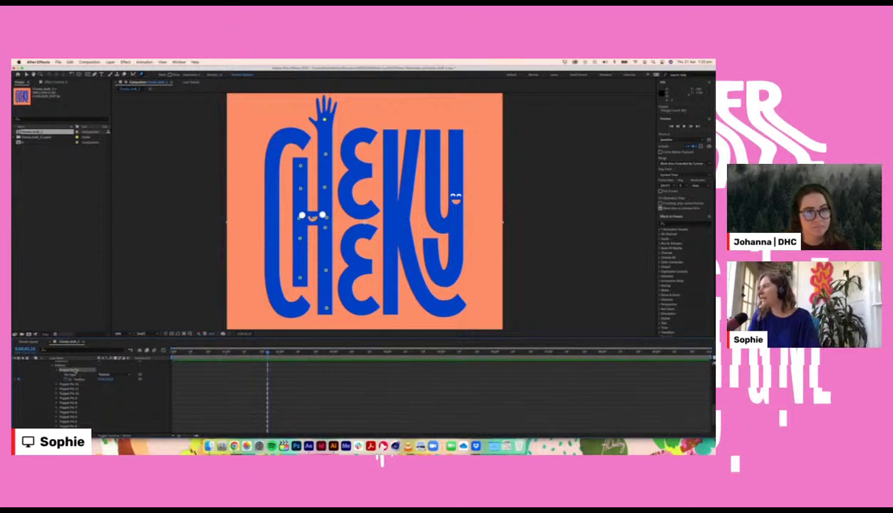
Step: Keyframe the palm pin shortly after the rise with the hand bent right, and again slightly further on bent left, and preview
{"action": "left_click_drag", "start_coordinate": [269, 355], "coordinate": [284, 354]}
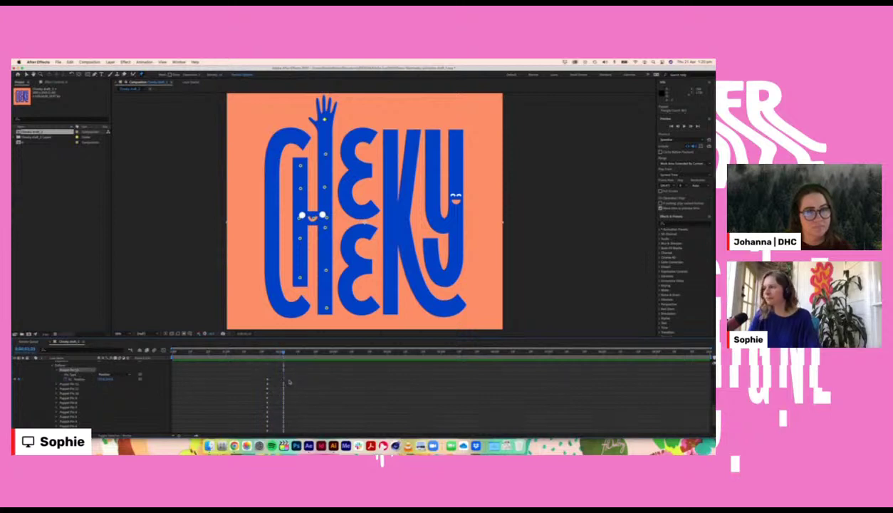
{"action": "left_click_drag", "start_coordinate": [325, 123], "coordinate": [333, 122]}
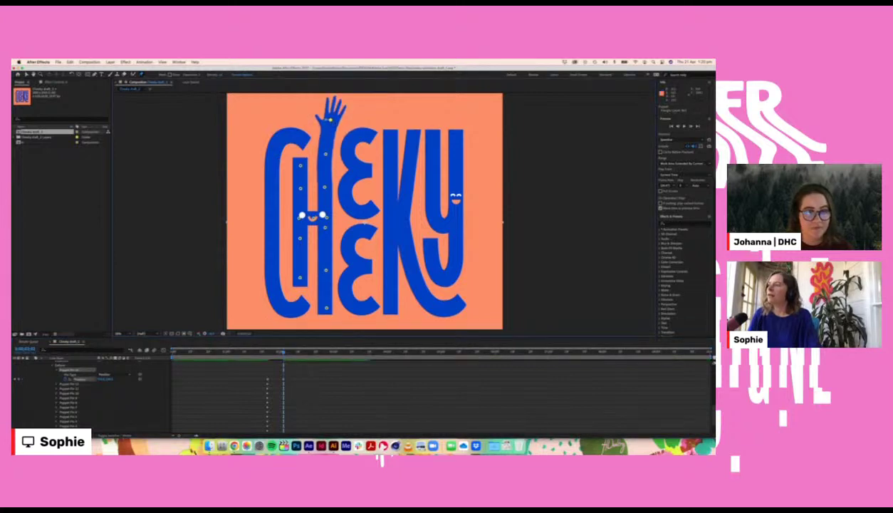
{"action": "left_click_drag", "start_coordinate": [284, 354], "coordinate": [303, 342]}
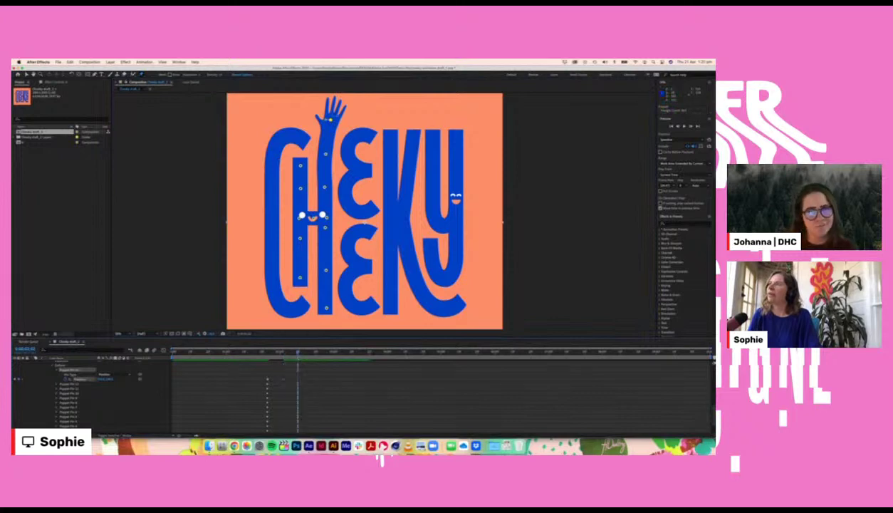
{"action": "left_click_drag", "start_coordinate": [329, 122], "coordinate": [316, 119]}
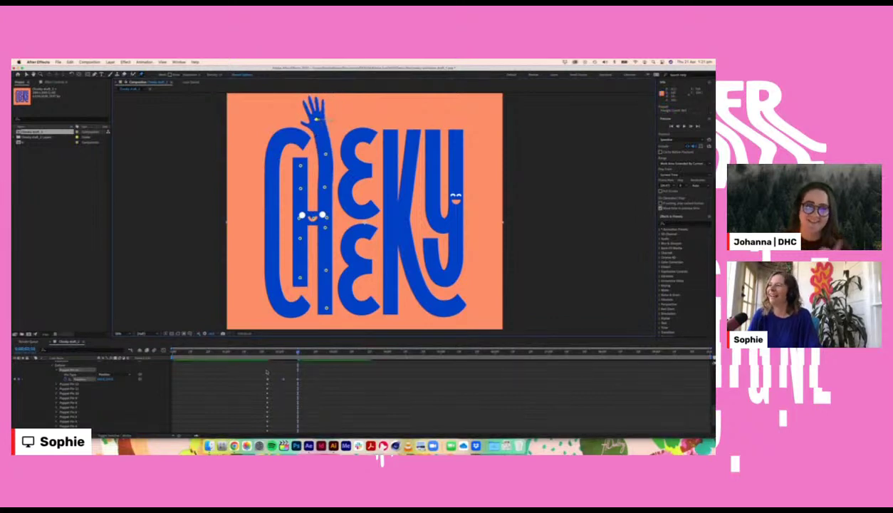
{"action": "key", "text": "space"}
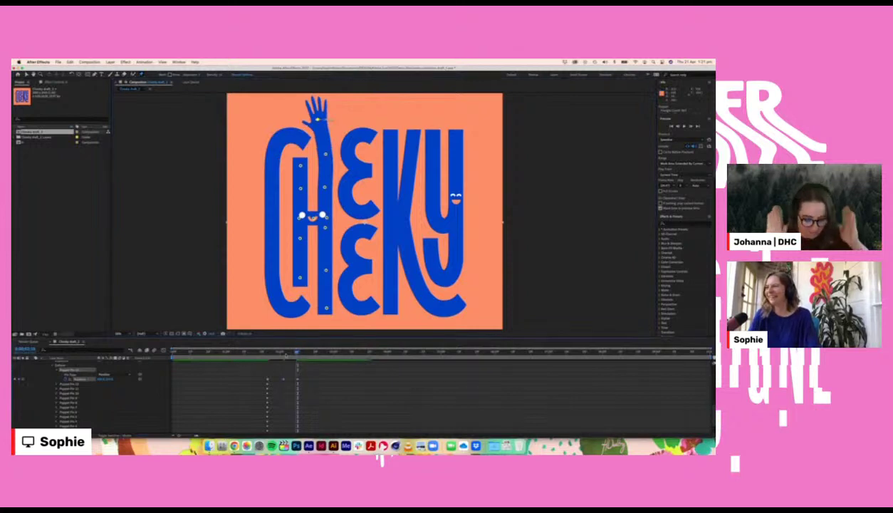
Step: Preview the palm pin's wave several times from the moment the hand is fully raised
{"action": "key", "text": "space"}
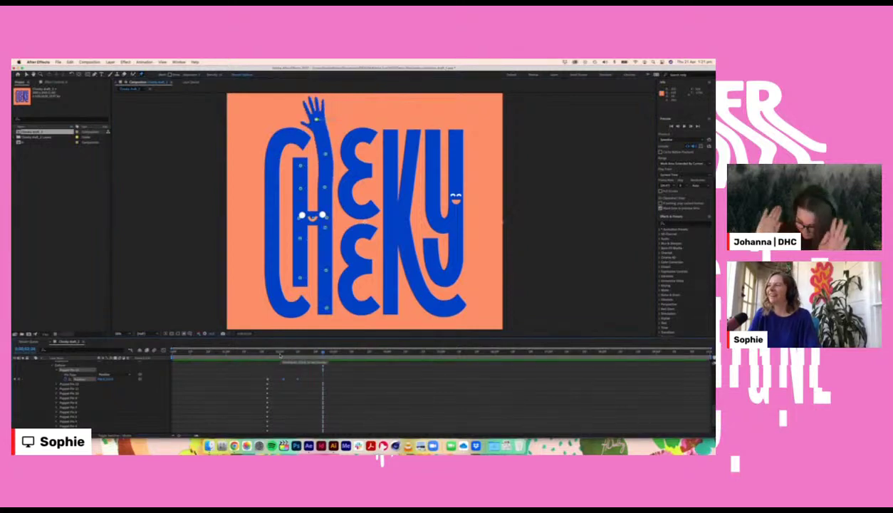
{"action": "left_click", "coordinate": [270, 353]}
{"action": "key", "text": "space"}
{"action": "key", "text": "space"}
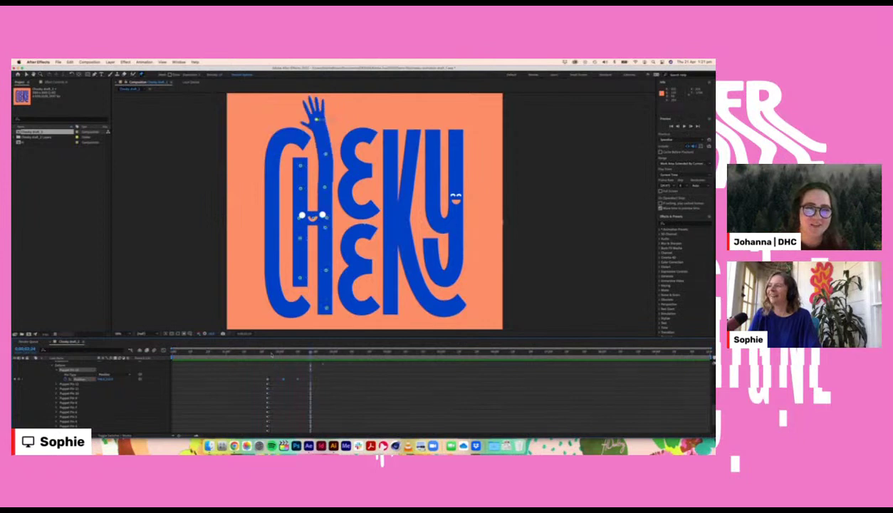
{"action": "left_click", "coordinate": [270, 353]}
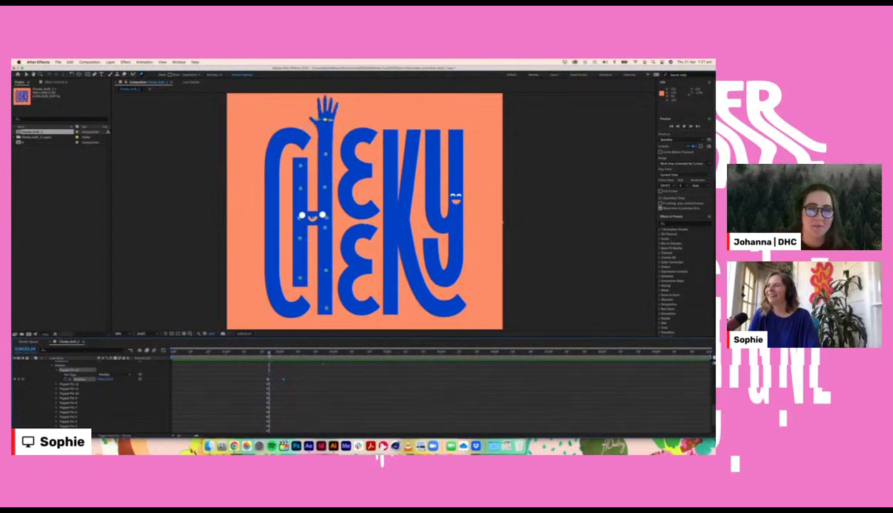
{"action": "key", "text": "space"}
{"action": "left_click_drag", "start_coordinate": [269, 353], "coordinate": [276, 354]}
{"action": "key", "text": "space"}
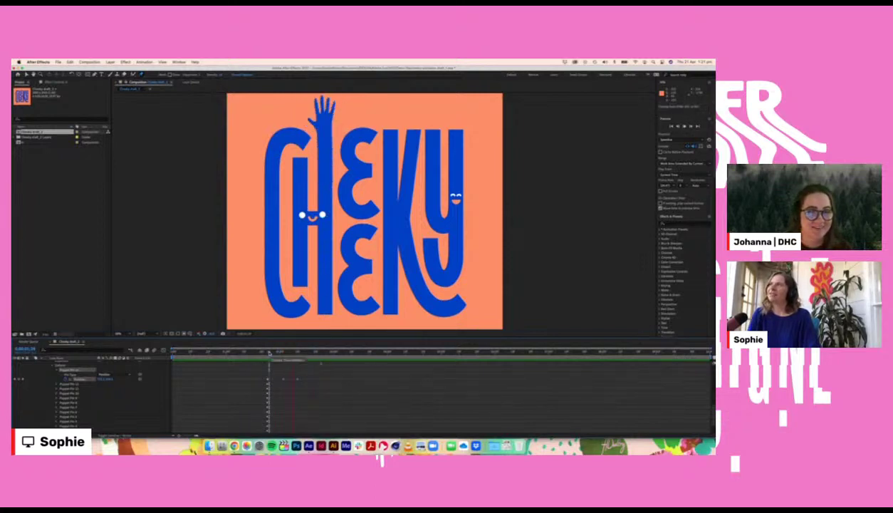
{"action": "key", "text": "space"}
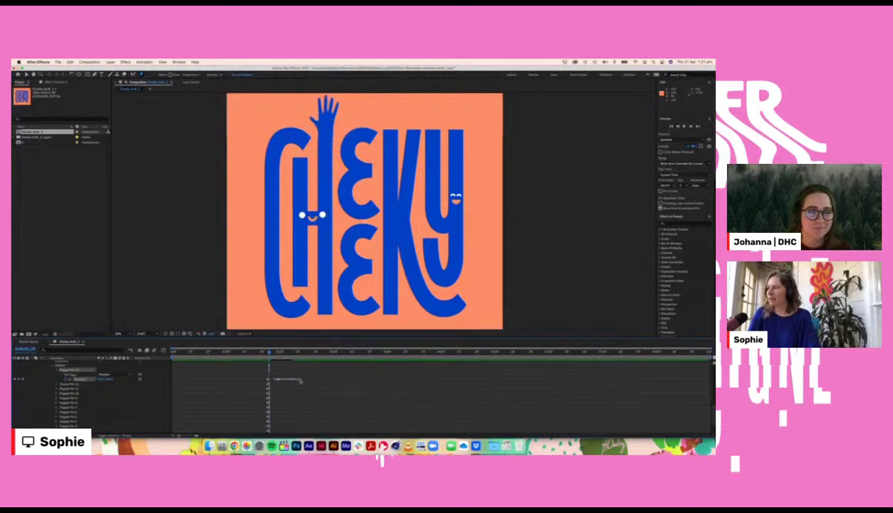
Step: Copy the palm pin's bent-right and bent-left keyframes, paste them twice further along to repeat the wave, and preview
{"action": "key", "text": "super+c"}
{"action": "left_click_drag", "start_coordinate": [300, 352], "coordinate": [273, 354]}
{"action": "key", "text": "super+v"}
{"action": "key", "text": "super+v"}
{"action": "key", "text": "space"}
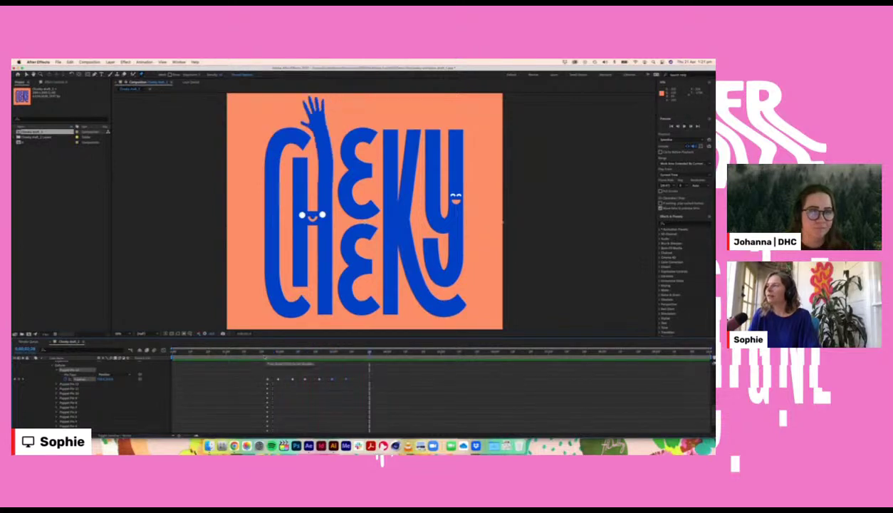
Step: Copy the palm pin's first upright keyframe to the end of the wave so the hand straightens, and preview
{"action": "left_click", "coordinate": [267, 380]}
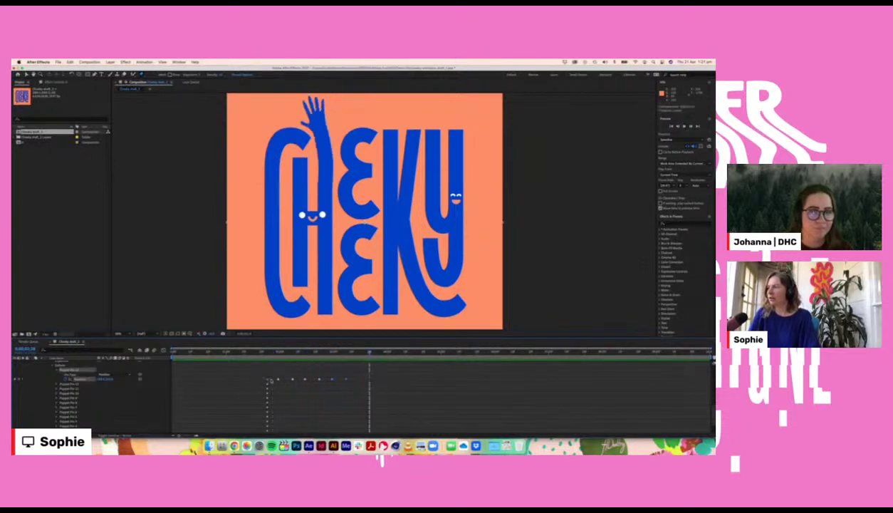
{"action": "key", "text": "super+c"}
{"action": "left_click", "coordinate": [346, 352]}
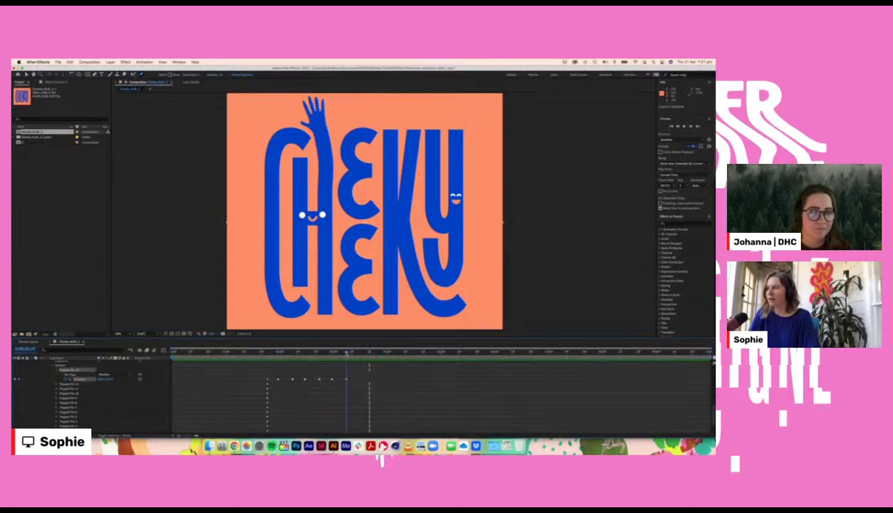
{"action": "key", "text": "super+v"}
{"action": "left_click_drag", "start_coordinate": [347, 353], "coordinate": [265, 362]}
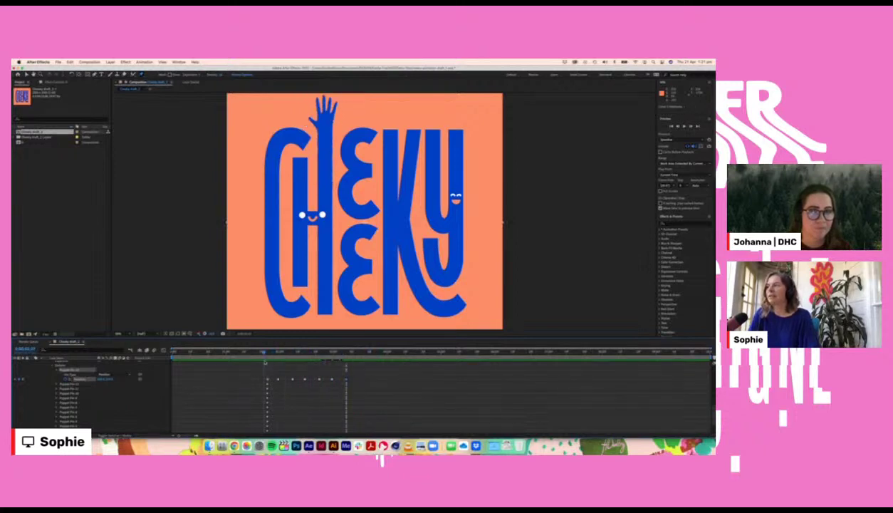
{"action": "key", "text": "space"}
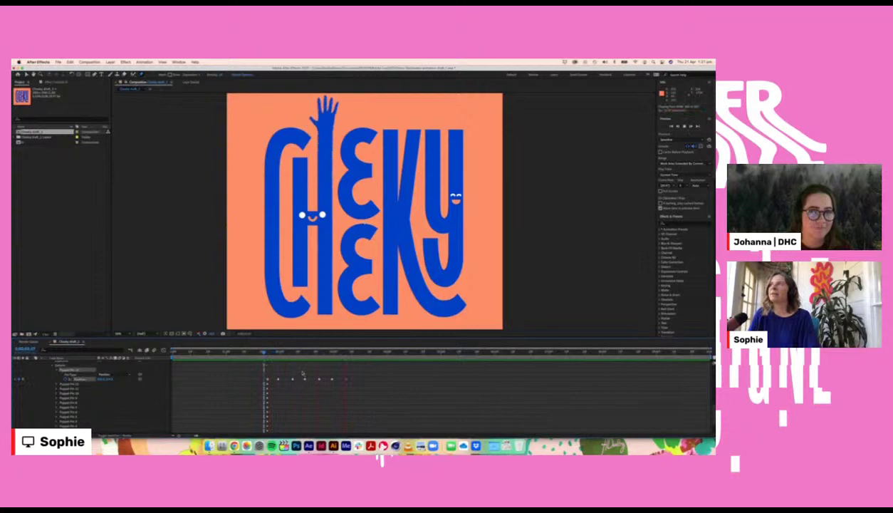
{"action": "key", "text": "space"}
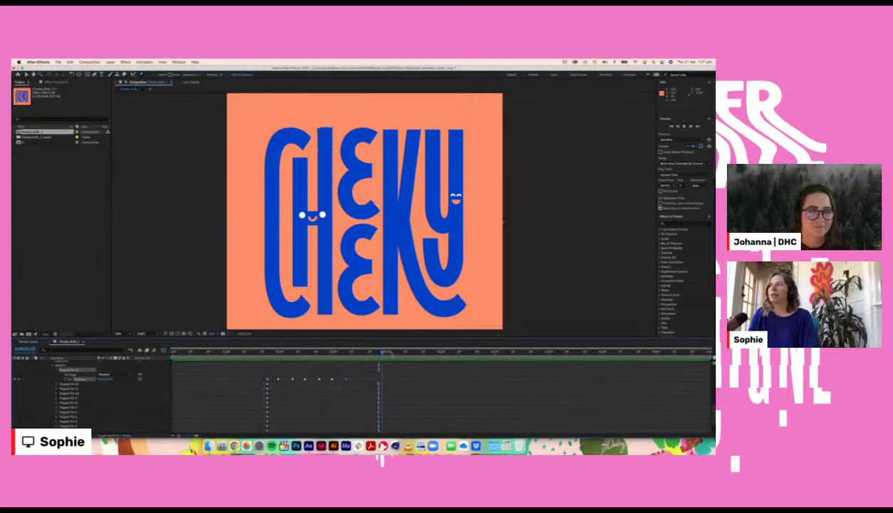
{"action": "left_click_drag", "start_coordinate": [384, 354], "coordinate": [368, 356]}
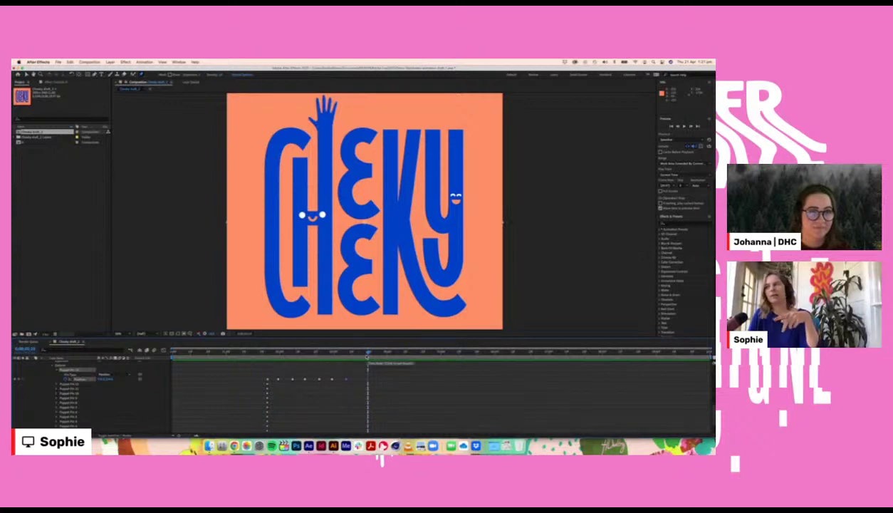
{"action": "left_click", "coordinate": [264, 354]}
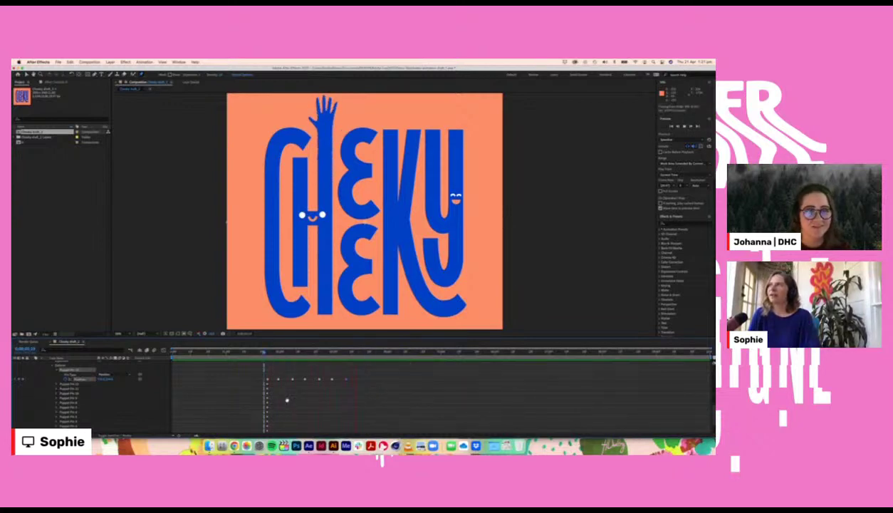
Step: Move the palm pin's wave keyframes closer together to speed up the waving, and preview
{"action": "left_click_drag", "start_coordinate": [269, 367], "coordinate": [311, 378]}
{"action": "left_click", "coordinate": [318, 389]}
{"action": "left_click", "coordinate": [313, 380]}
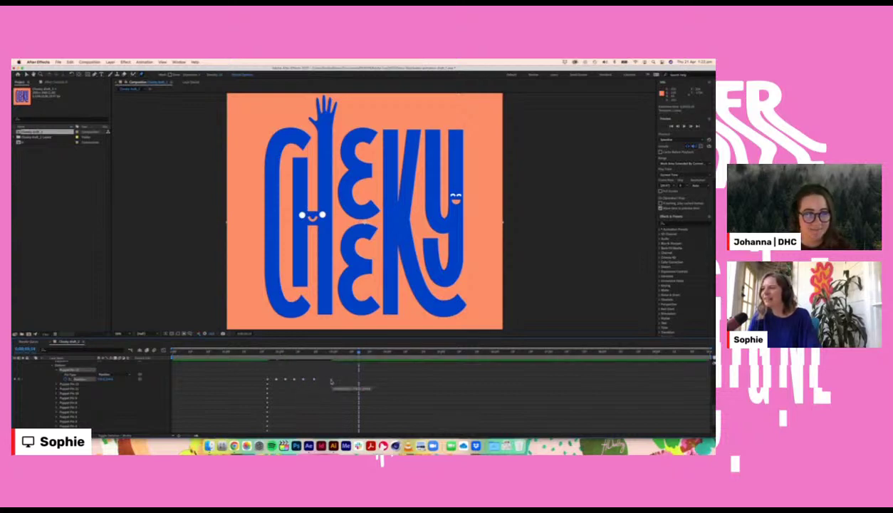
{"action": "left_click", "coordinate": [264, 352]}
{"action": "key", "text": "space"}
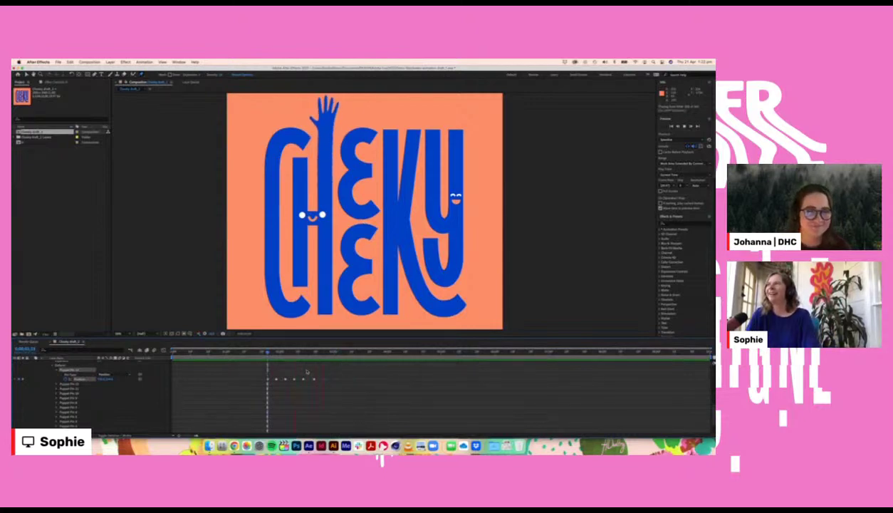
Step: Tighten the spacing of the palm pin's wave keyframes further into short, even intervals, and preview from just before the wave
{"action": "left_click_drag", "start_coordinate": [328, 383], "coordinate": [311, 374]}
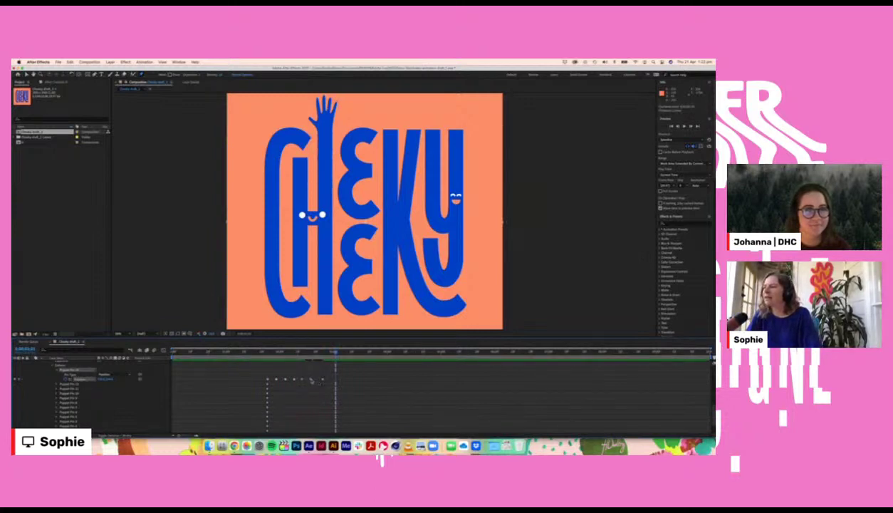
{"action": "left_click_drag", "start_coordinate": [295, 364], "coordinate": [312, 381]}
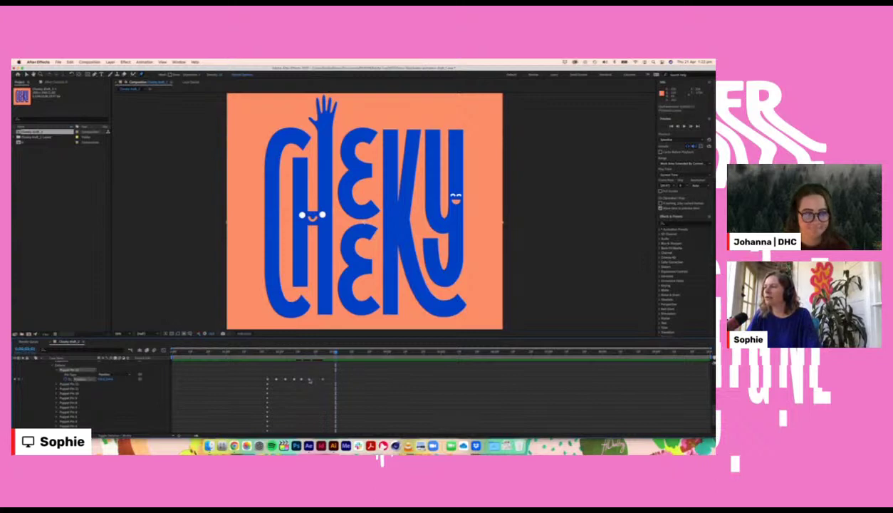
{"action": "left_click_drag", "start_coordinate": [323, 381], "coordinate": [284, 375]}
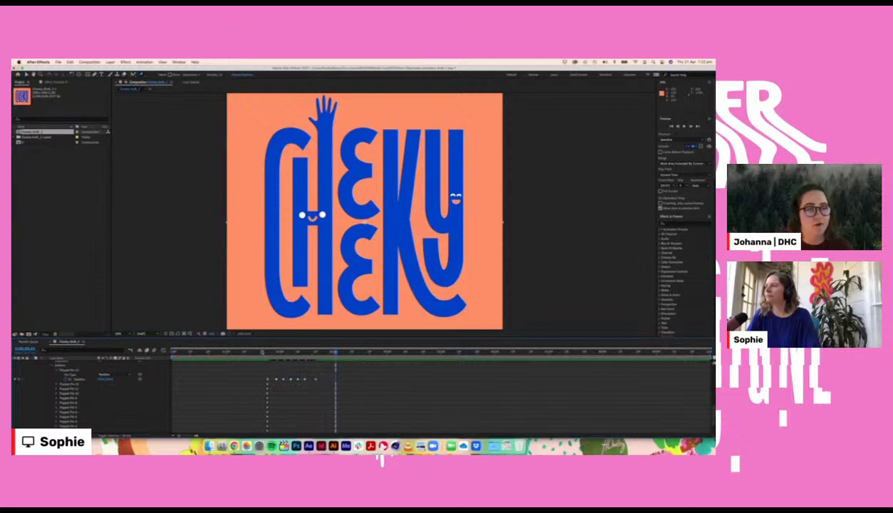
{"action": "left_click", "coordinate": [259, 351]}
{"action": "key", "text": "space"}
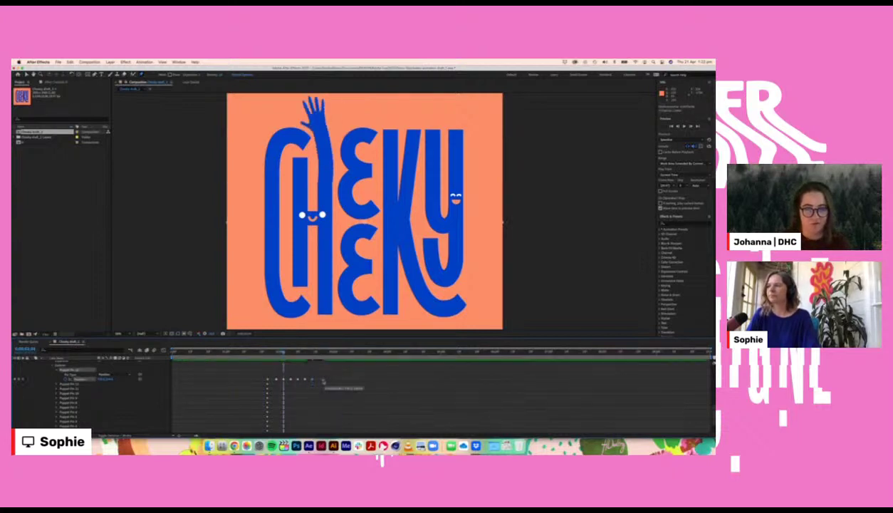
Step: Play back the retimed hand wave repeatedly to check its speed and rhythm
{"action": "left_click", "coordinate": [262, 352]}
{"action": "key", "text": "space"}
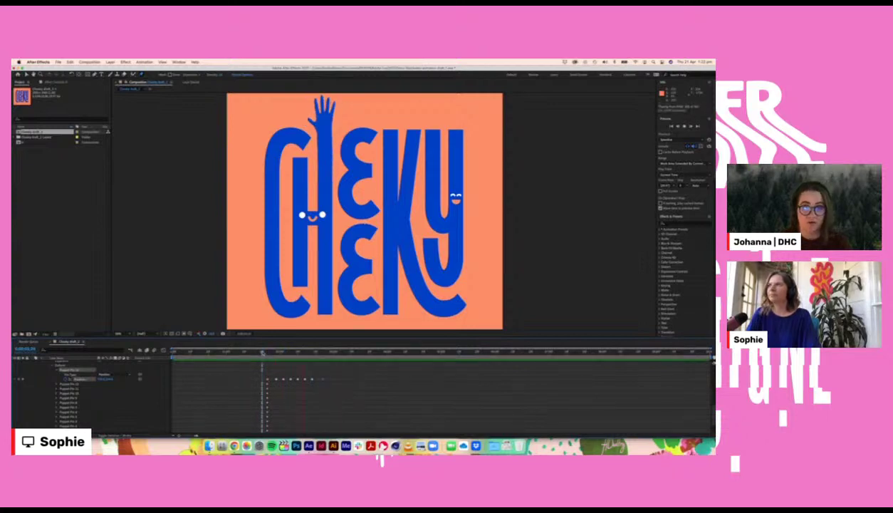
{"action": "key", "text": "space"}
{"action": "left_click", "coordinate": [266, 353]}
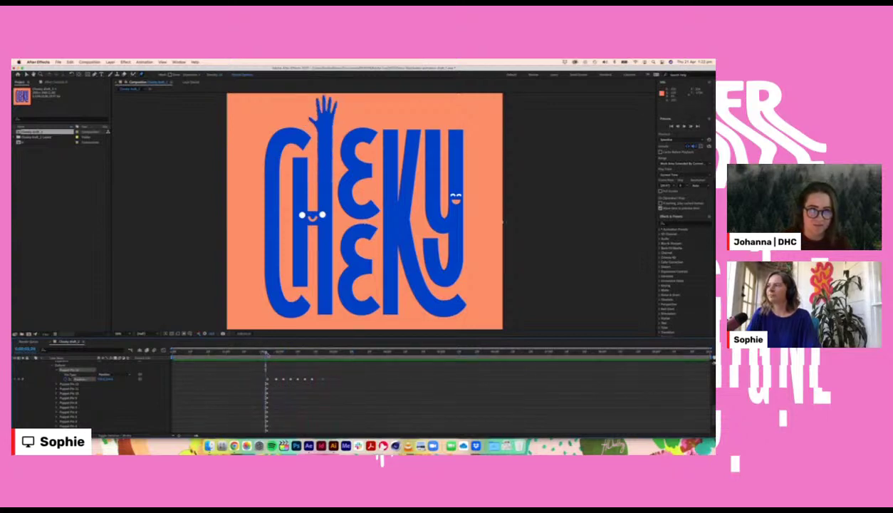
{"action": "key", "text": "space"}
{"action": "key", "text": "space"}
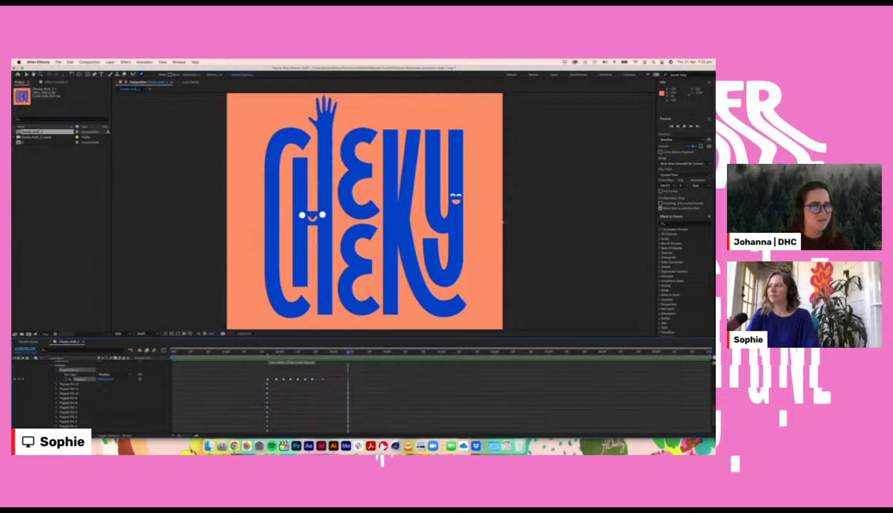
{"action": "left_click", "coordinate": [264, 354]}
{"action": "key", "text": "space"}
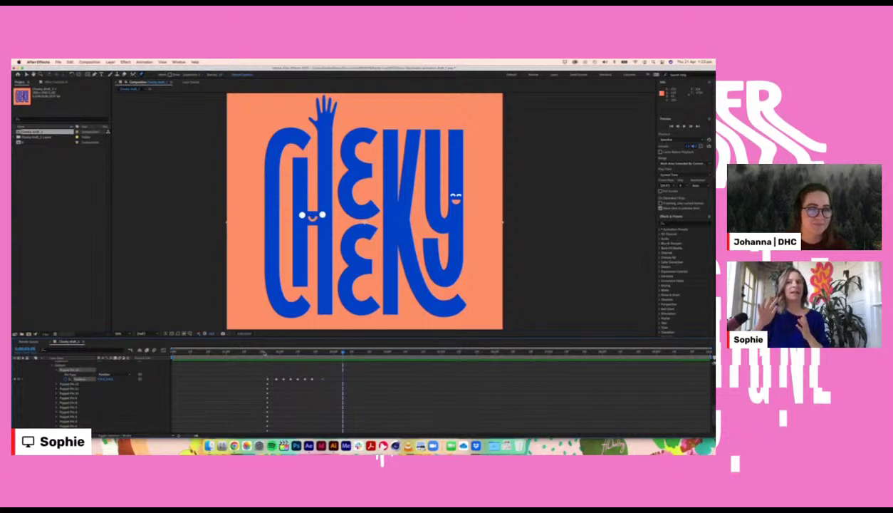
{"action": "left_click", "coordinate": [264, 352]}
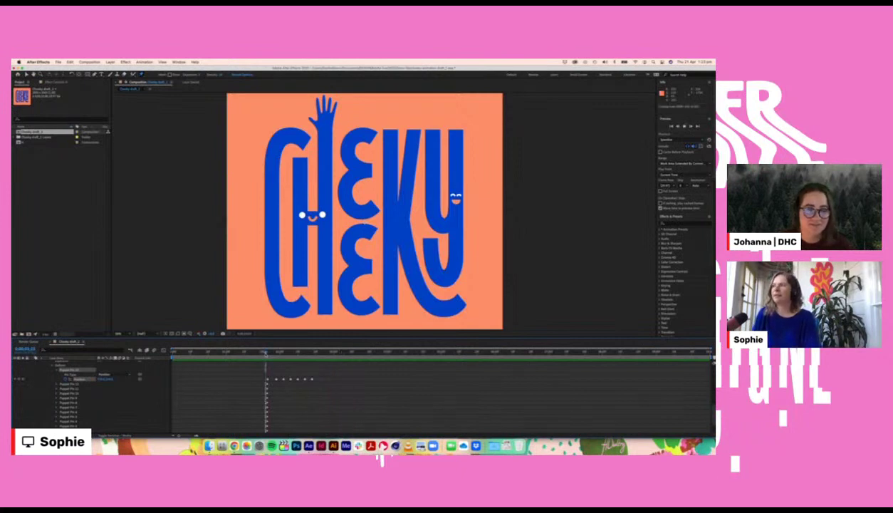
{"action": "key", "text": "space"}
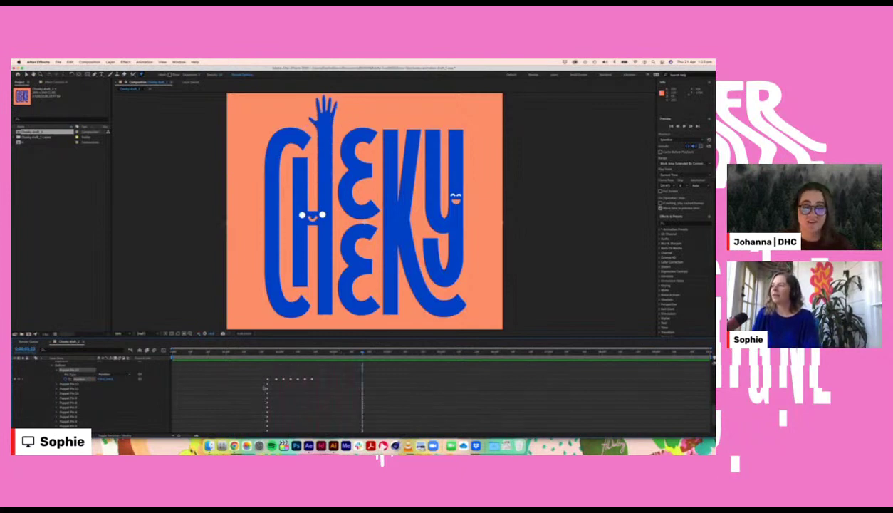
Step: Apply Easy Ease to all of the palm pin's Position keyframes and preview the wave
{"action": "left_click_drag", "start_coordinate": [262, 380], "coordinate": [327, 381]}
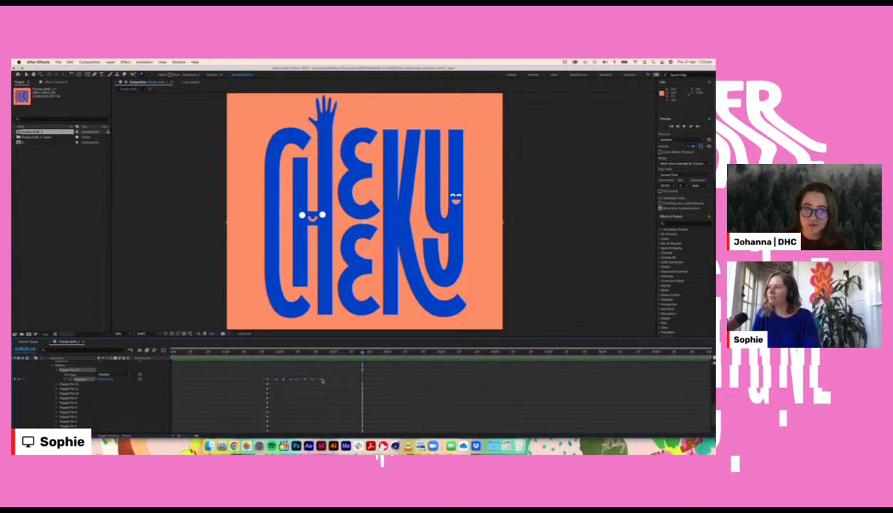
{"action": "right_click", "coordinate": [322, 380]}
{"action": "mouse_move", "coordinate": [349, 431]}
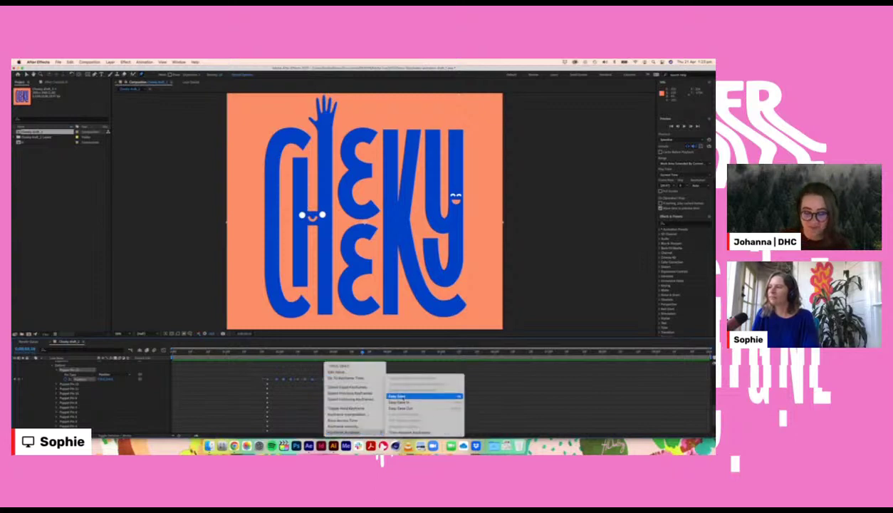
{"action": "left_click", "coordinate": [403, 397]}
{"action": "left_click", "coordinate": [263, 352]}
{"action": "key", "text": "space"}
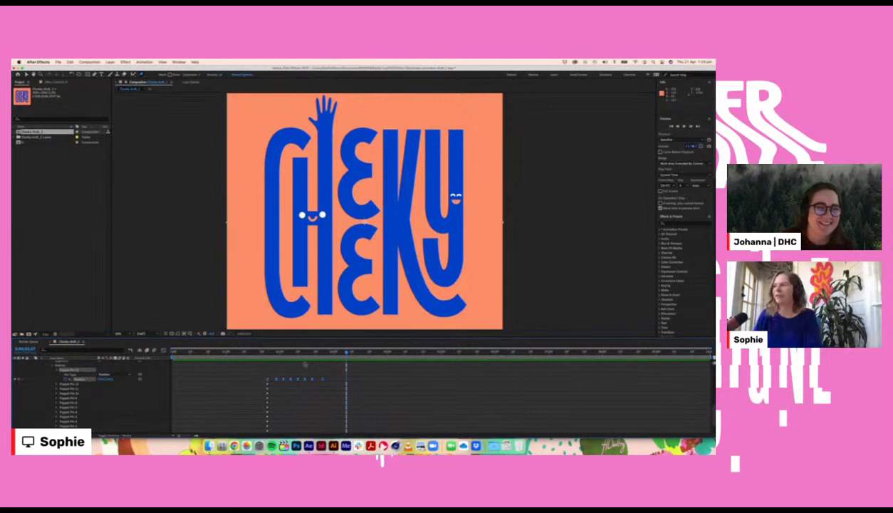
Step: Replay the eased wave from around the fully raised hand to examine how smoothly it moves
{"action": "key", "text": "space"}
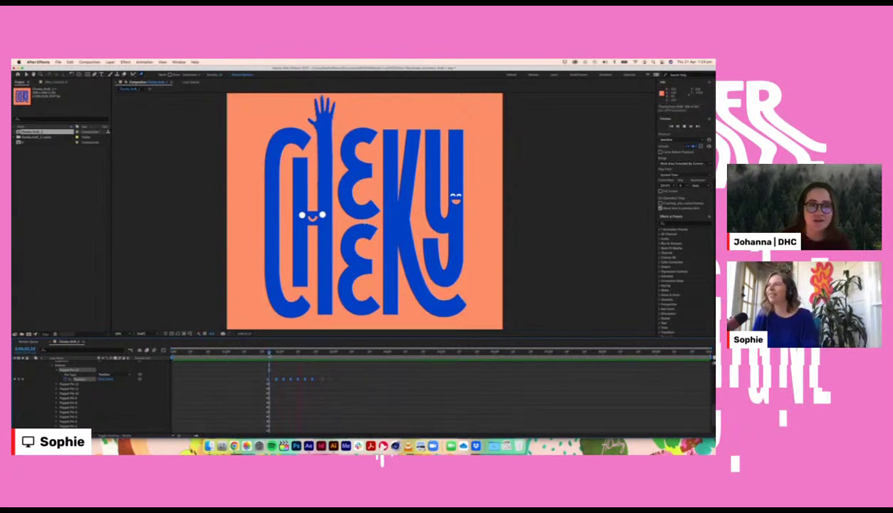
{"action": "left_click", "coordinate": [266, 352]}
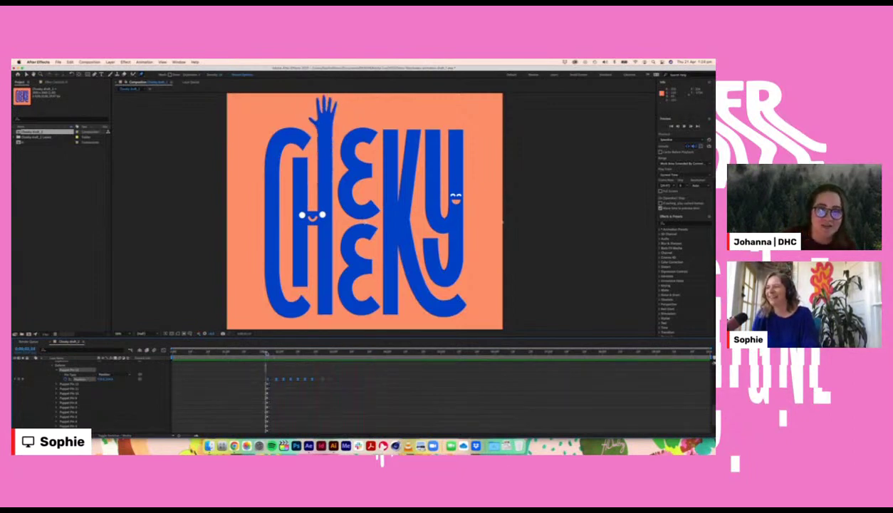
{"action": "key", "text": "space"}
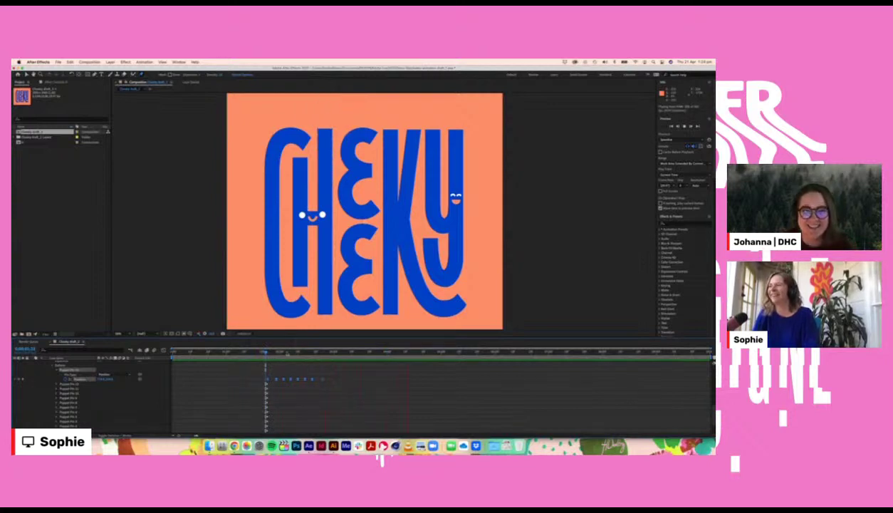
{"action": "key", "text": "space"}
{"action": "left_click", "coordinate": [267, 352]}
{"action": "key", "text": "space"}
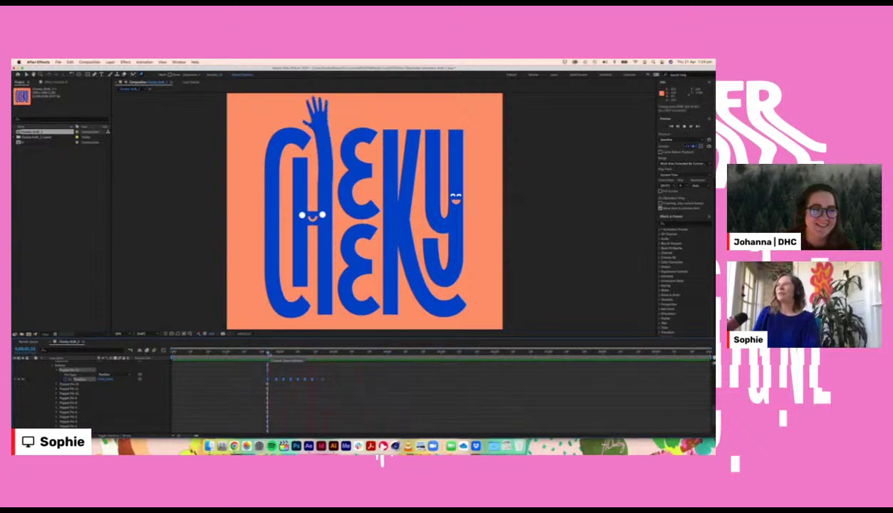
{"action": "left_click_drag", "start_coordinate": [268, 353], "coordinate": [258, 354]}
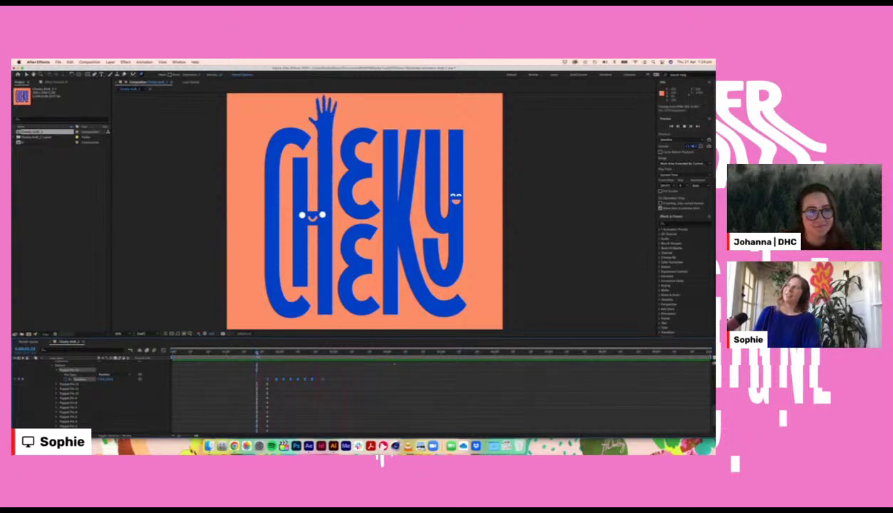
{"action": "key", "text": "space"}
{"action": "left_click", "coordinate": [268, 351]}
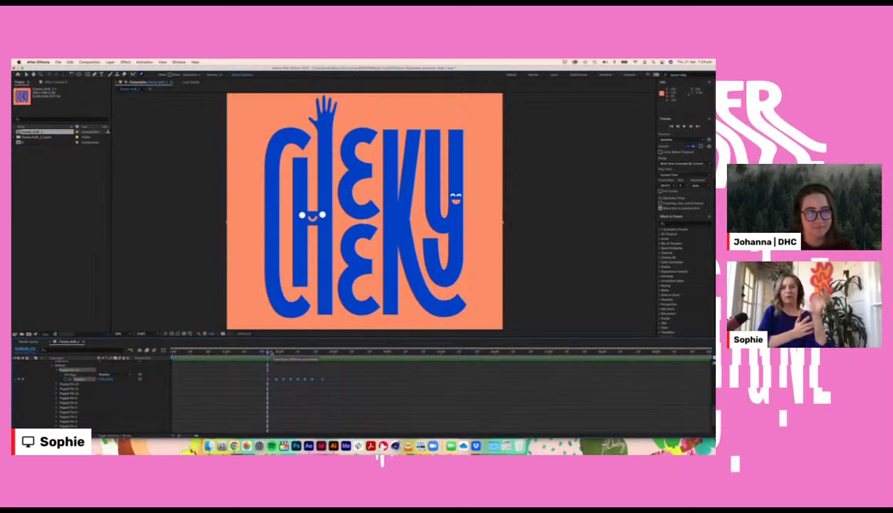
{"action": "key", "text": "space"}
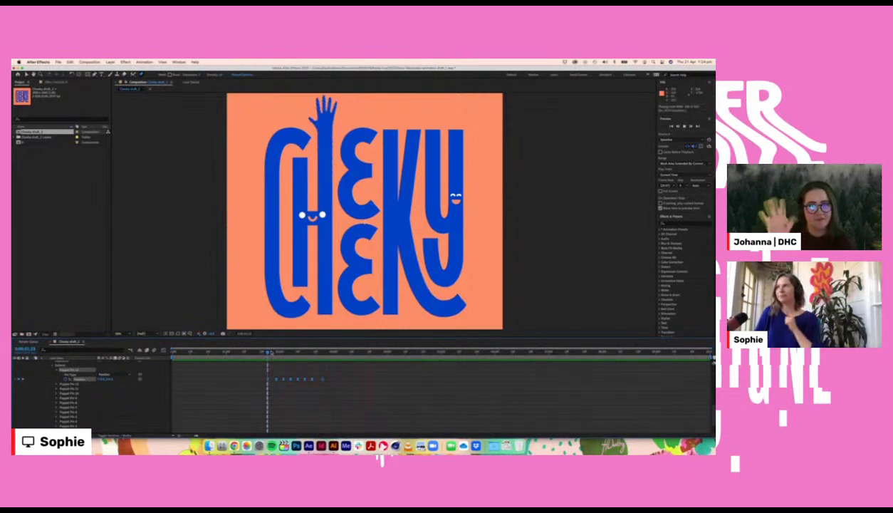
Step: Replay the hand wave from slightly before the first wave keyframe to check its motion
{"action": "key", "text": "space"}
{"action": "left_click_drag", "start_coordinate": [267, 353], "coordinate": [264, 353]}
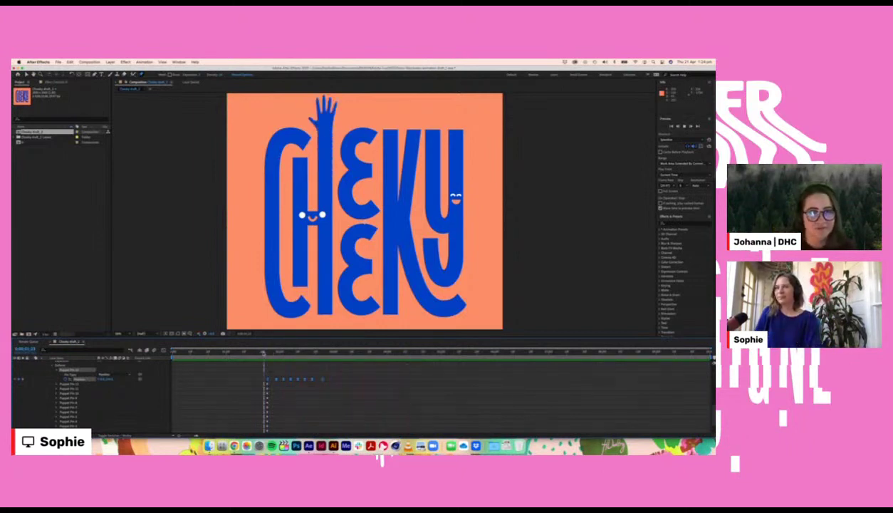
{"action": "key", "text": "space"}
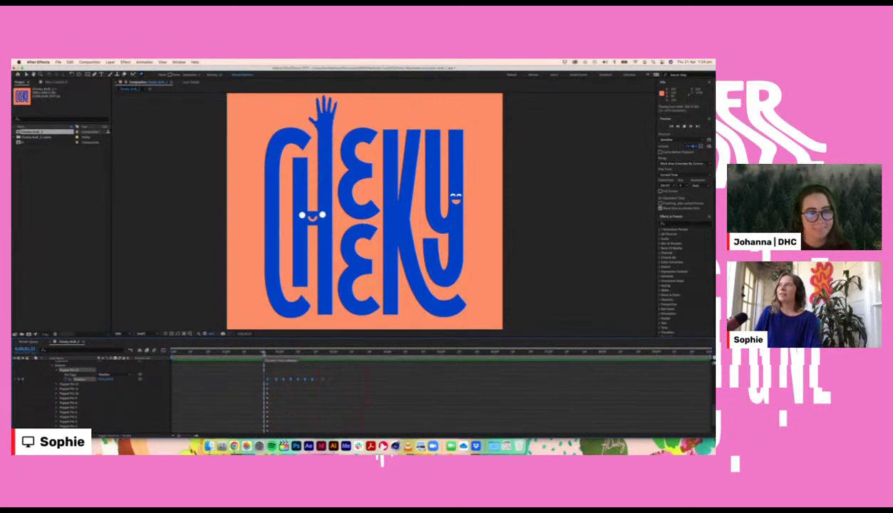
Step: Open the H precomposition and expand its outline layer down to the animated Path property of Group 1
{"action": "scroll", "coordinate": [271, 378], "scroll_direction": "up", "scroll_amount": 3}
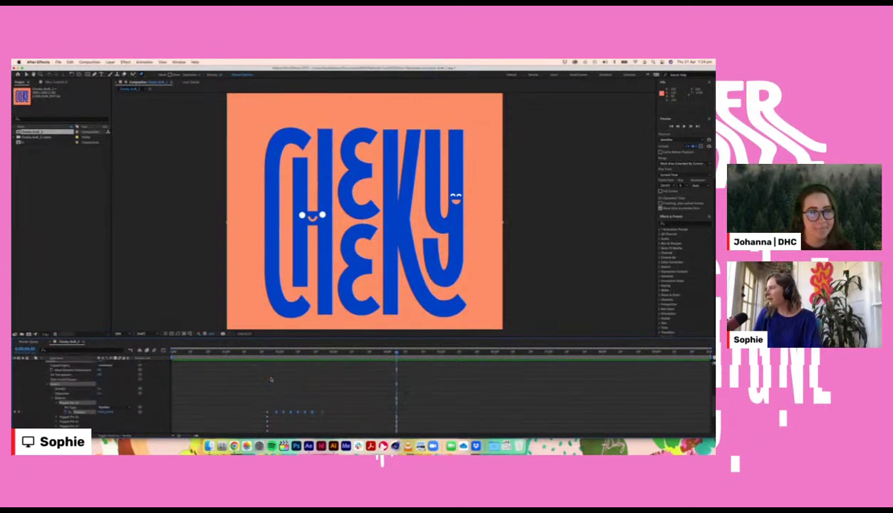
{"action": "scroll", "coordinate": [274, 380], "scroll_direction": "up", "scroll_amount": 3}
{"action": "double_click", "coordinate": [291, 390]}
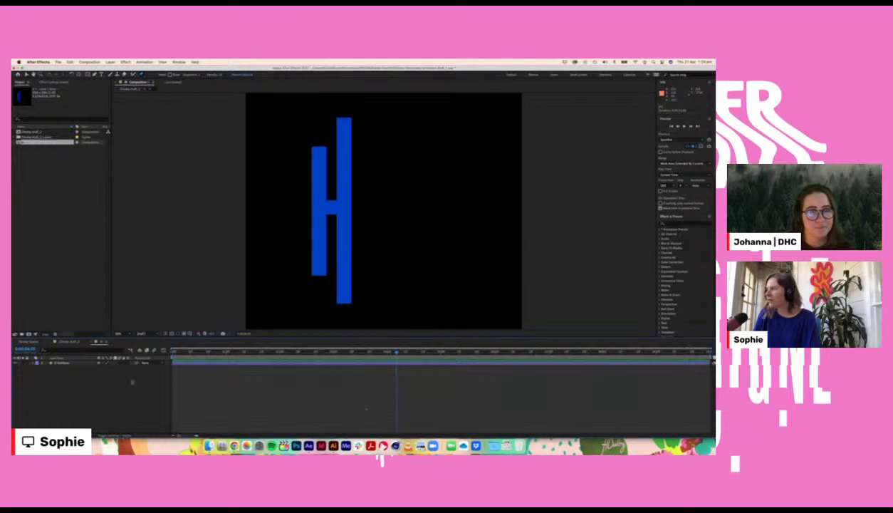
{"action": "left_click", "coordinate": [57, 362]}
{"action": "left_click", "coordinate": [37, 368]}
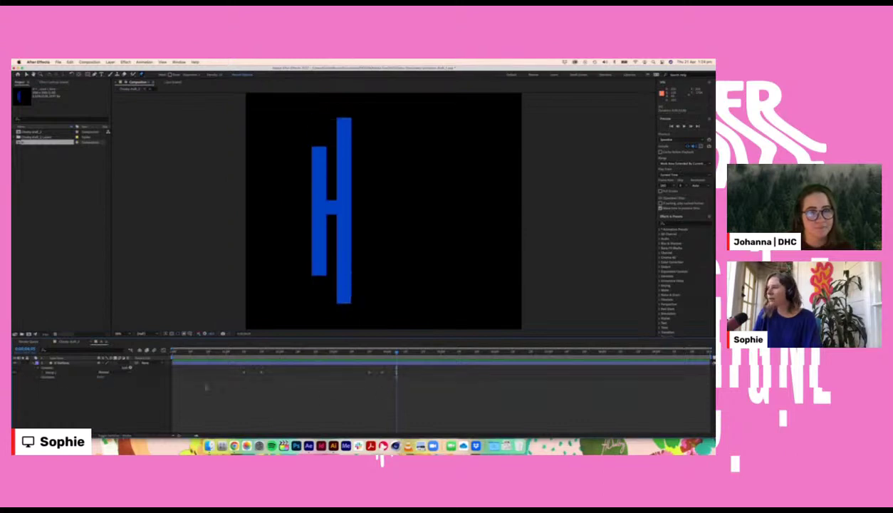
{"action": "left_click", "coordinate": [79, 370]}
{"action": "left_click", "coordinate": [43, 372]}
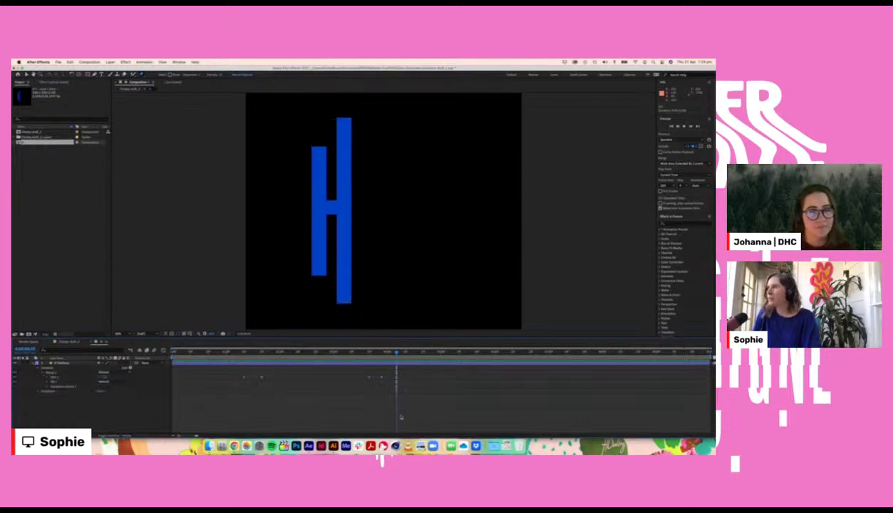
{"action": "left_click", "coordinate": [48, 376]}
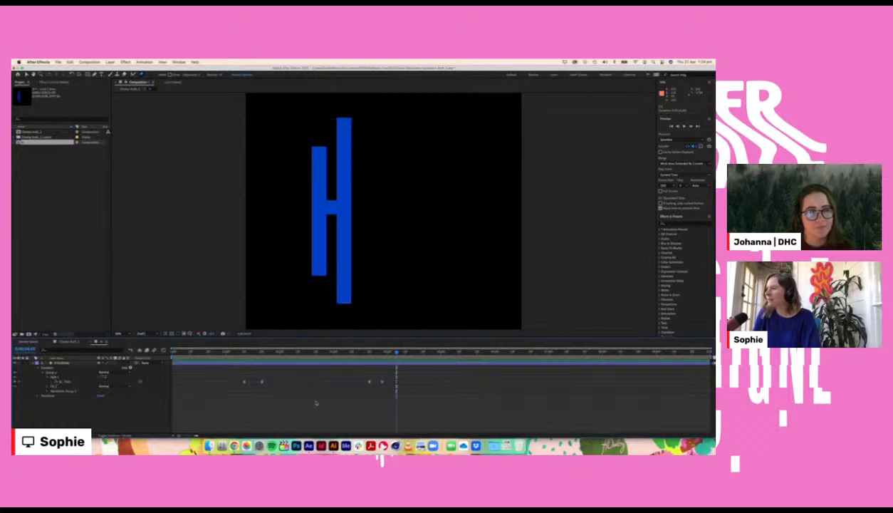
Step: Move the last two Path keyframes of the H earlier in time and preview the arm's drop in the main composition
{"action": "left_click_drag", "start_coordinate": [344, 385], "coordinate": [364, 382]}
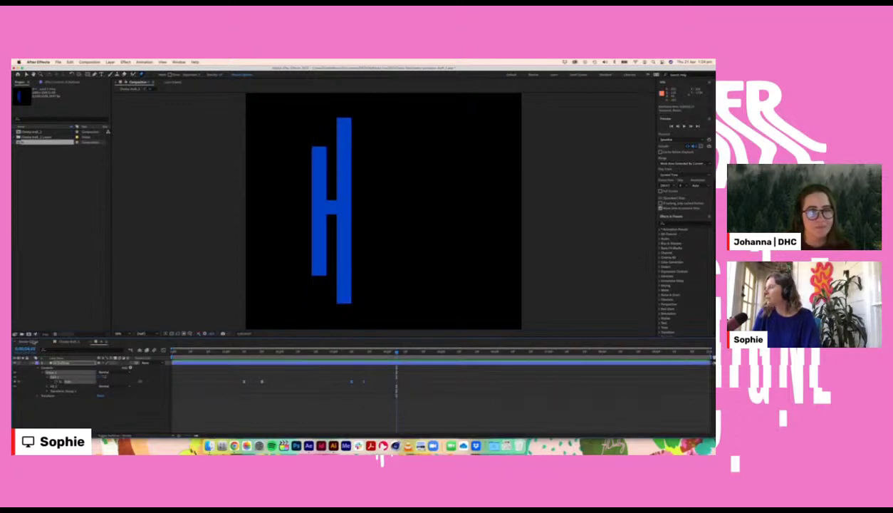
{"action": "left_click", "coordinate": [69, 342]}
{"action": "left_click_drag", "start_coordinate": [375, 352], "coordinate": [277, 351]}
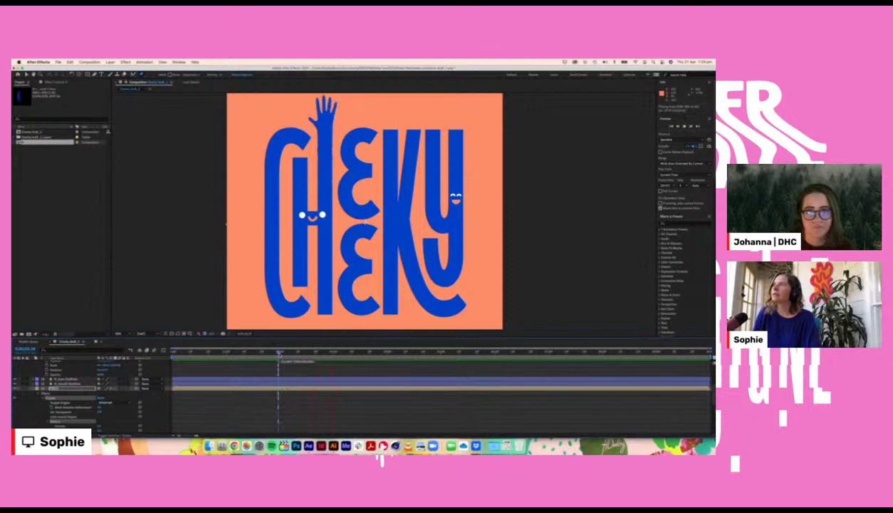
{"action": "key", "text": "space"}
Step: Shift the H's last two Path keyframes still earlier, closer to the wave's end, and preview the whole arm animation
{"action": "left_click", "coordinate": [97, 342]}
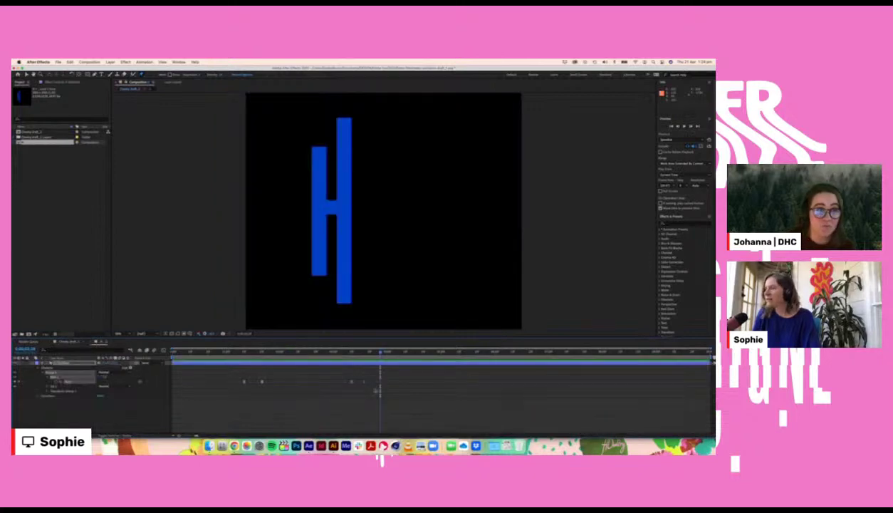
{"action": "left_click_drag", "start_coordinate": [364, 382], "coordinate": [353, 383]}
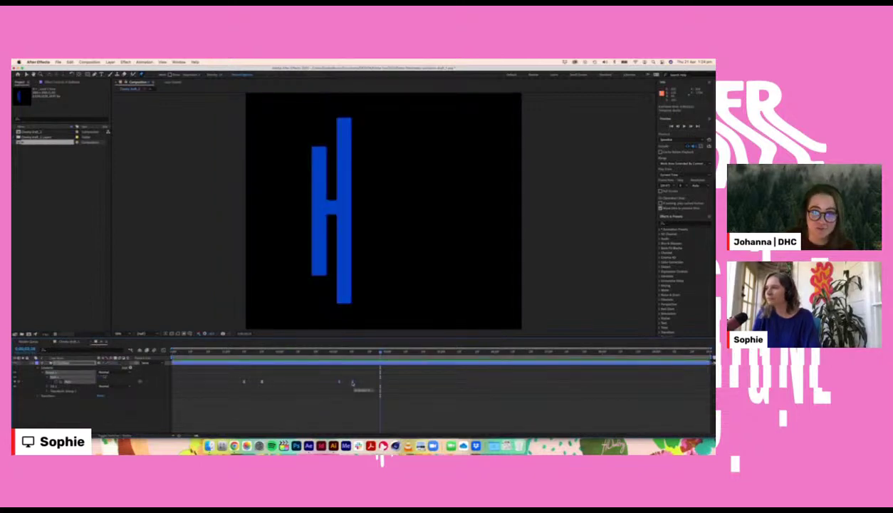
{"action": "left_click", "coordinate": [69, 341]}
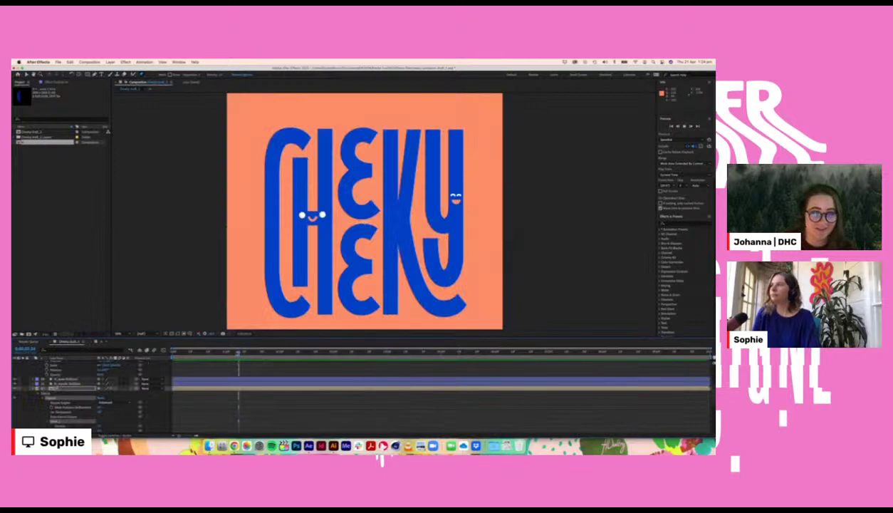
{"action": "key", "text": "space"}
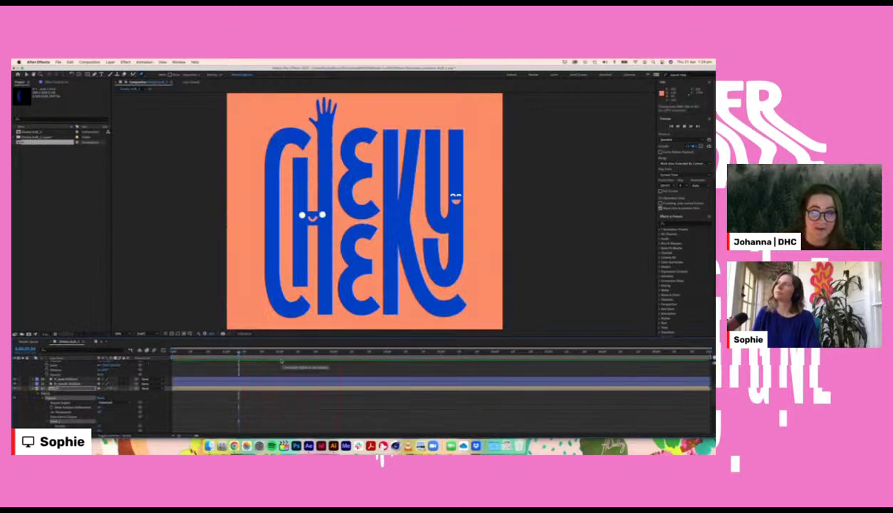
{"action": "key", "text": "space"}
Step: Play back the arm's rise, wave and drop several times to judge the overall timing
{"action": "left_click", "coordinate": [237, 354]}
{"action": "key", "text": "space"}
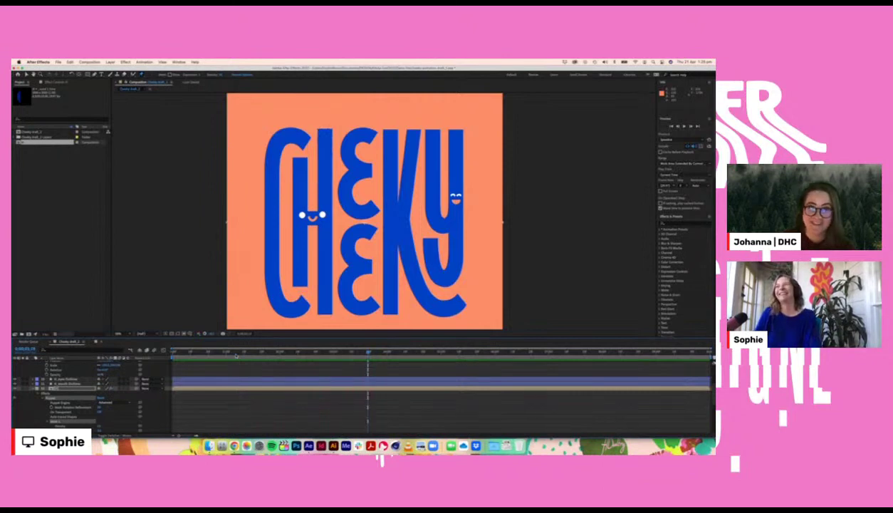
{"action": "left_click", "coordinate": [236, 354]}
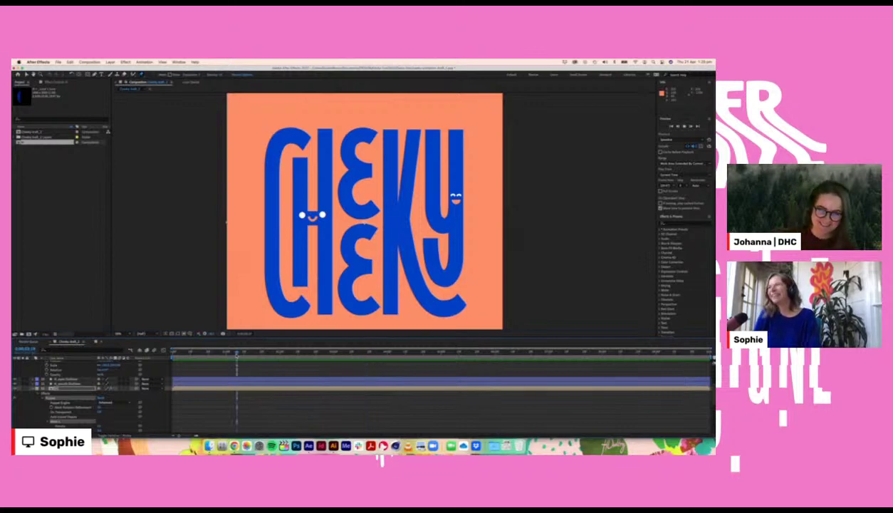
{"action": "key", "text": "space"}
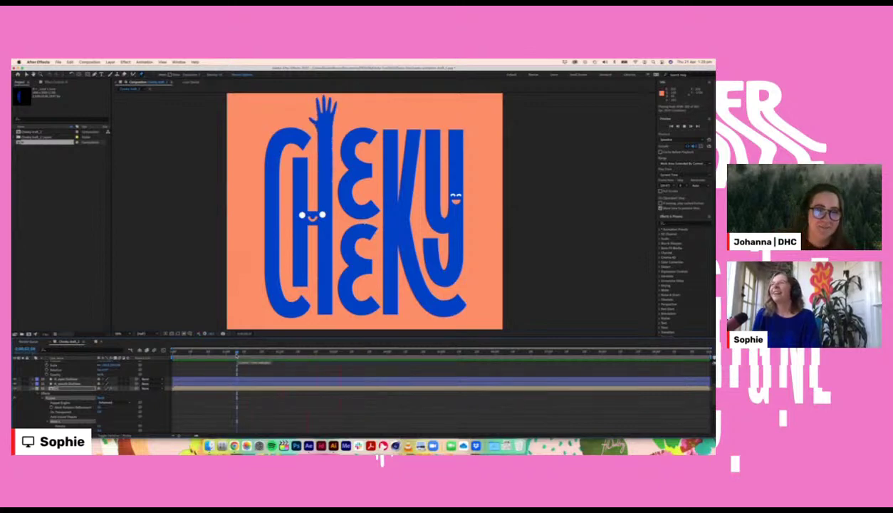
{"action": "key", "text": "space"}
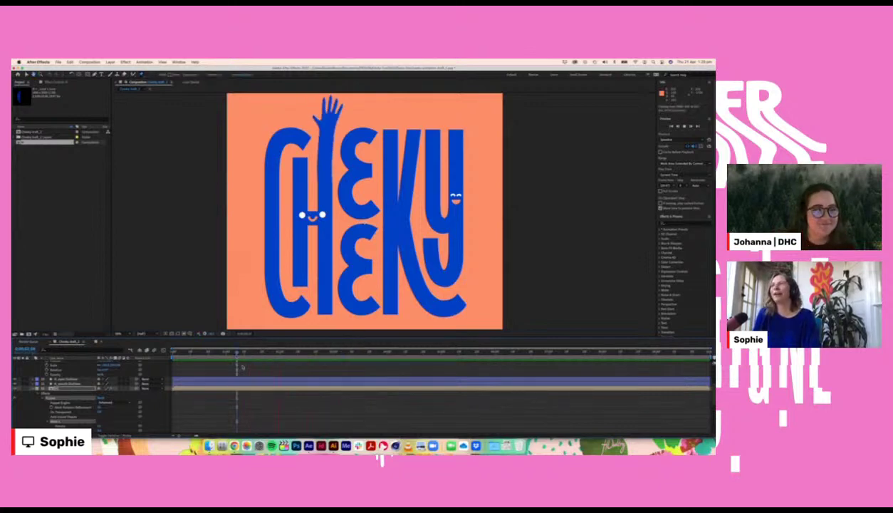
{"action": "key", "text": "space"}
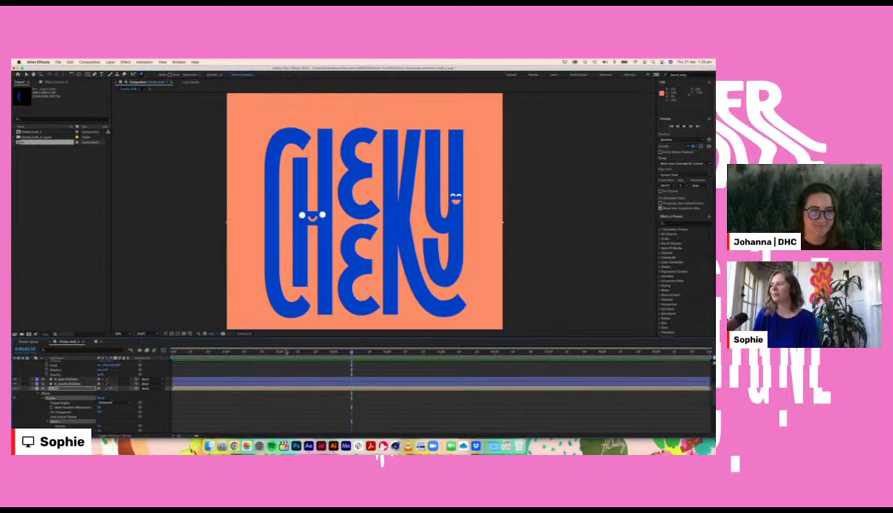
{"action": "left_click", "coordinate": [285, 351]}
{"action": "key", "text": "space"}
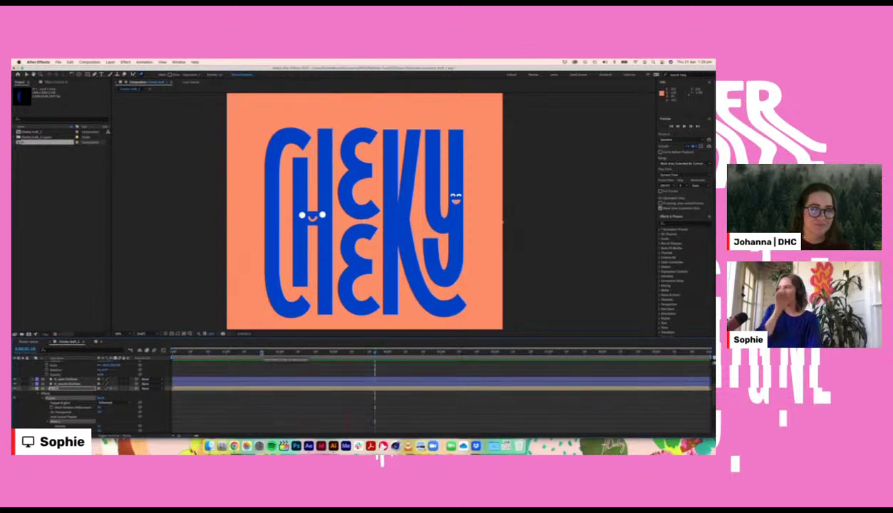
{"action": "key", "text": "space"}
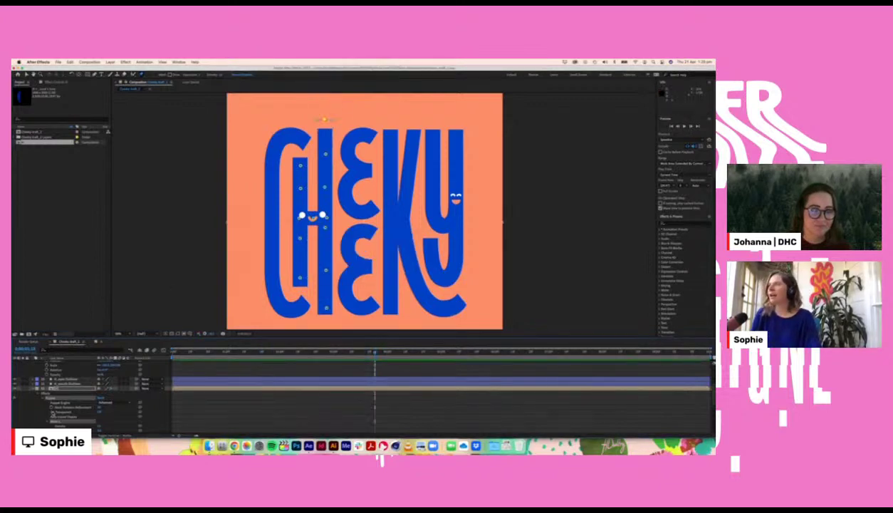
Step: Select both E outline layers together with the Selection tool active, and place the playhead just after the arm's drop
{"action": "scroll", "coordinate": [51, 403], "scroll_direction": "up", "scroll_amount": 4}
{"action": "scroll", "coordinate": [71, 383], "scroll_direction": "up", "scroll_amount": 1}
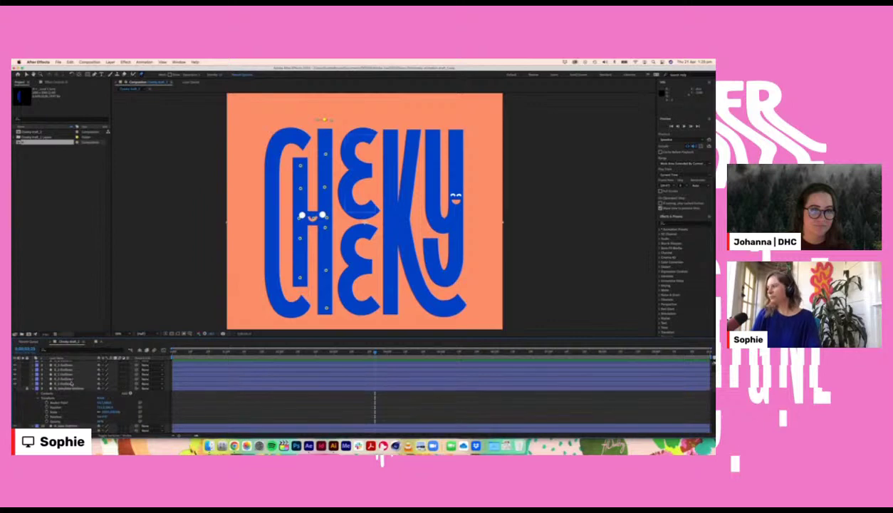
{"action": "left_click", "coordinate": [69, 383]}
{"action": "left_click", "coordinate": [65, 379]}
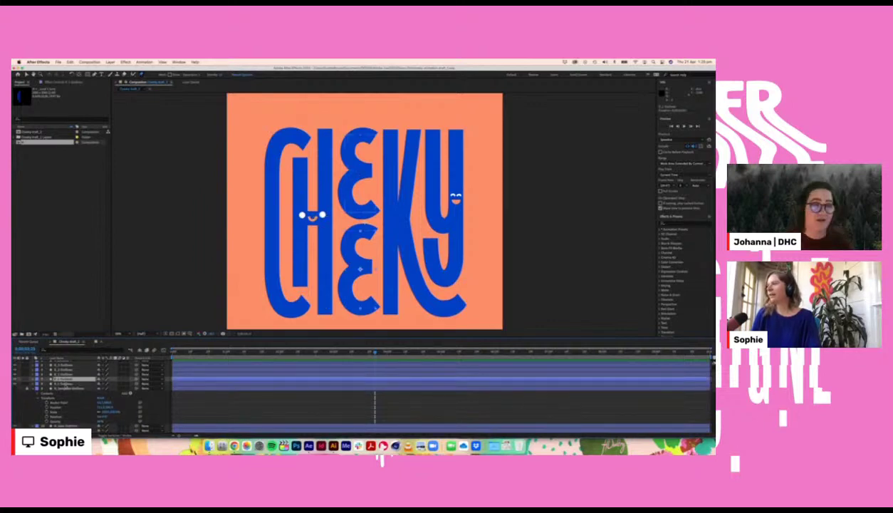
{"action": "left_click", "coordinate": [64, 384]}
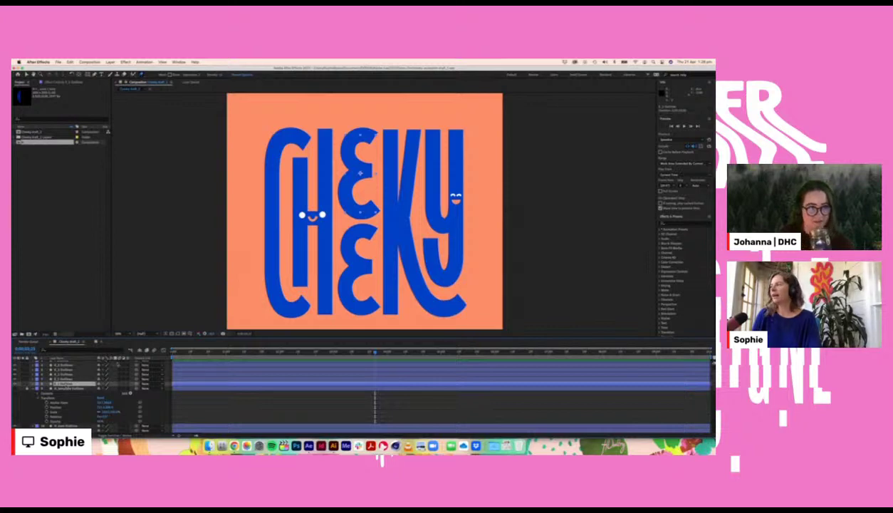
{"action": "left_click", "coordinate": [64, 378]}
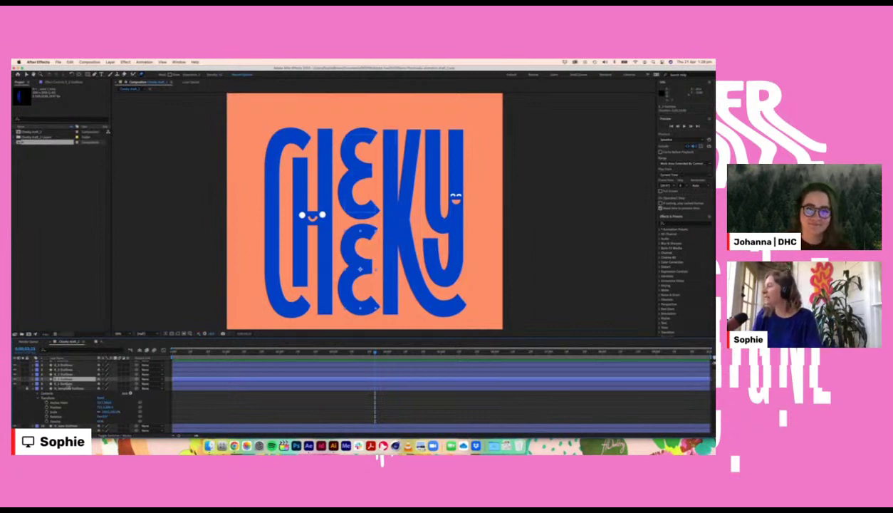
{"action": "left_click", "coordinate": [54, 375]}
{"action": "mouse_move", "coordinate": [376, 354]}
{"action": "left_mouse_down"}
{"action": "mouse_move", "coordinate": [314, 353]}
{"action": "mouse_move", "coordinate": [369, 353]}
{"action": "left_mouse_up"}
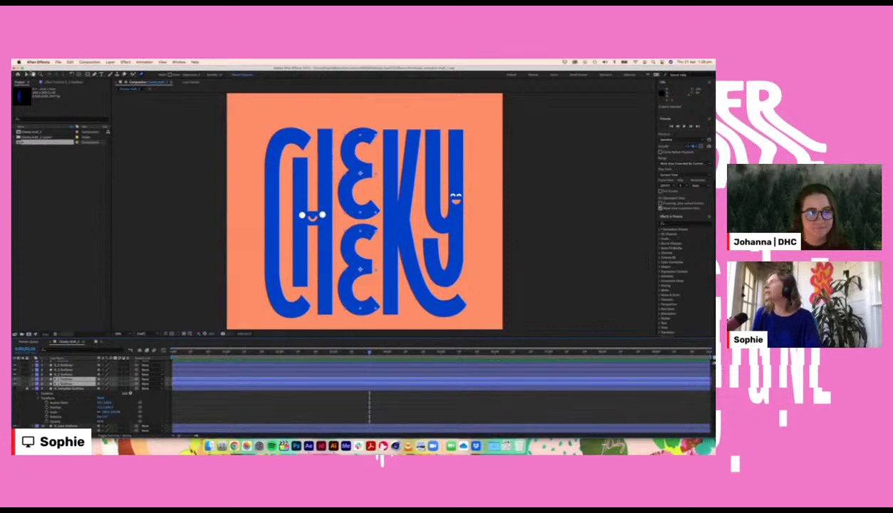
{"action": "left_click", "coordinate": [28, 74]}
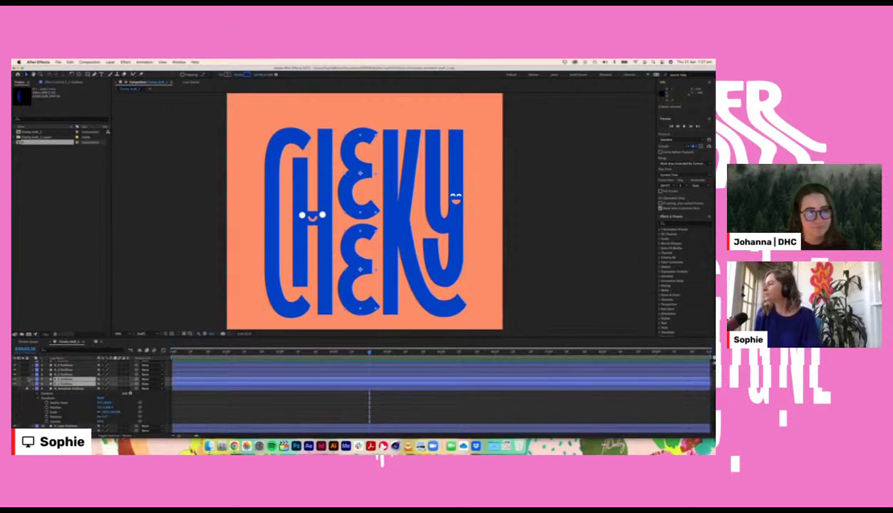
Step: Expand the lower E's outline layer to reveal the Path property in both of its shape groups
{"action": "left_click", "coordinate": [32, 379]}
{"action": "left_click", "coordinate": [38, 384]}
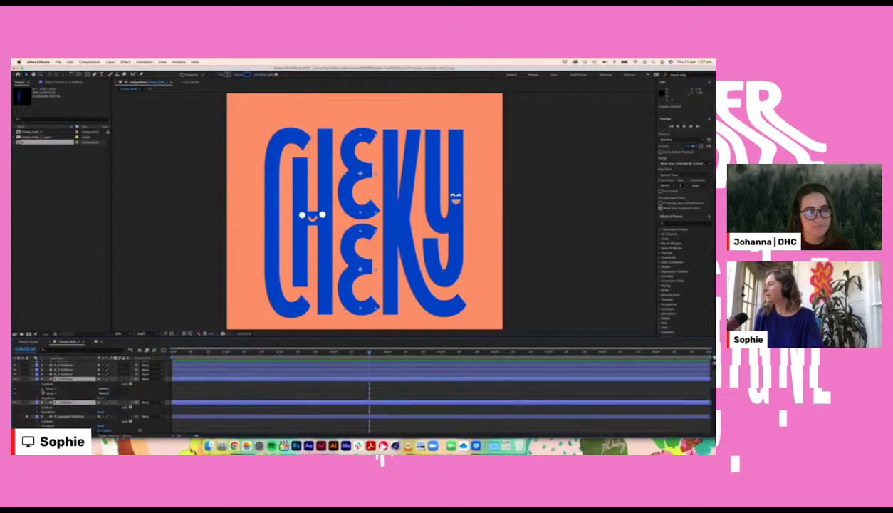
{"action": "left_click", "coordinate": [42, 388]}
{"action": "left_click", "coordinate": [47, 393]}
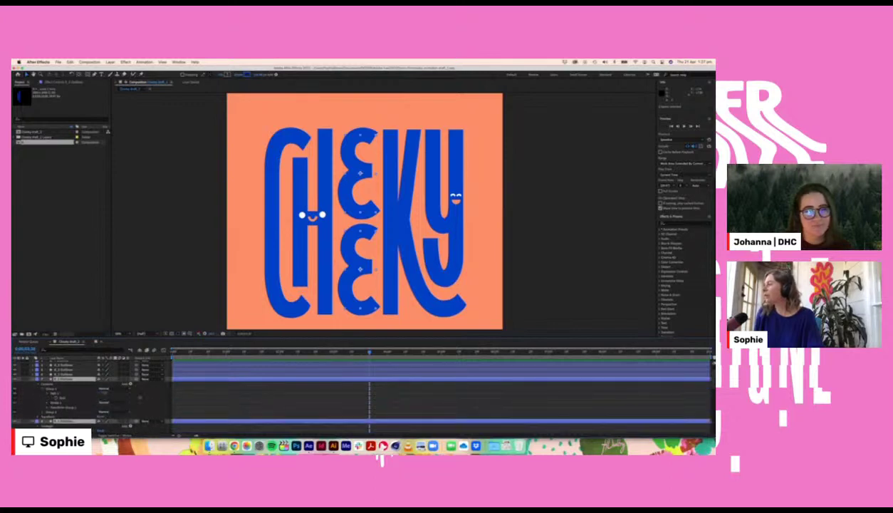
{"action": "left_click", "coordinate": [42, 412]}
{"action": "left_click", "coordinate": [47, 416]}
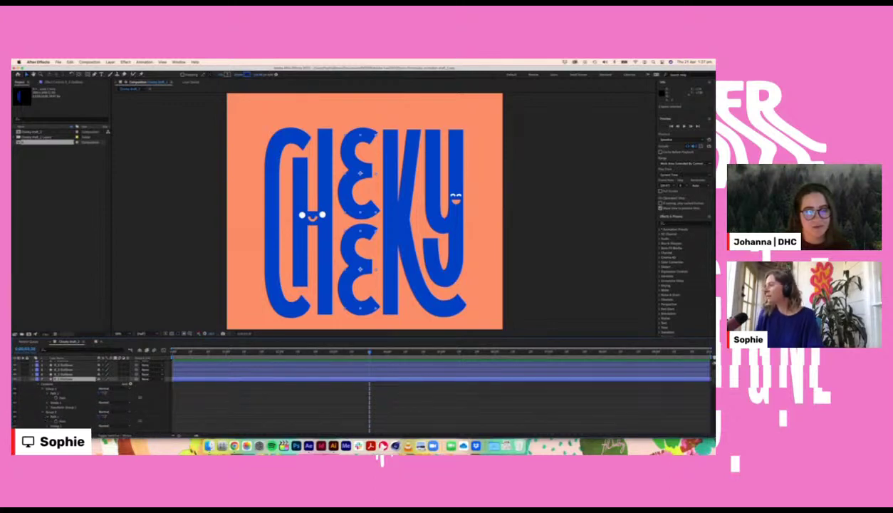
{"action": "scroll", "coordinate": [74, 415], "scroll_direction": "down", "scroll_amount": 3}
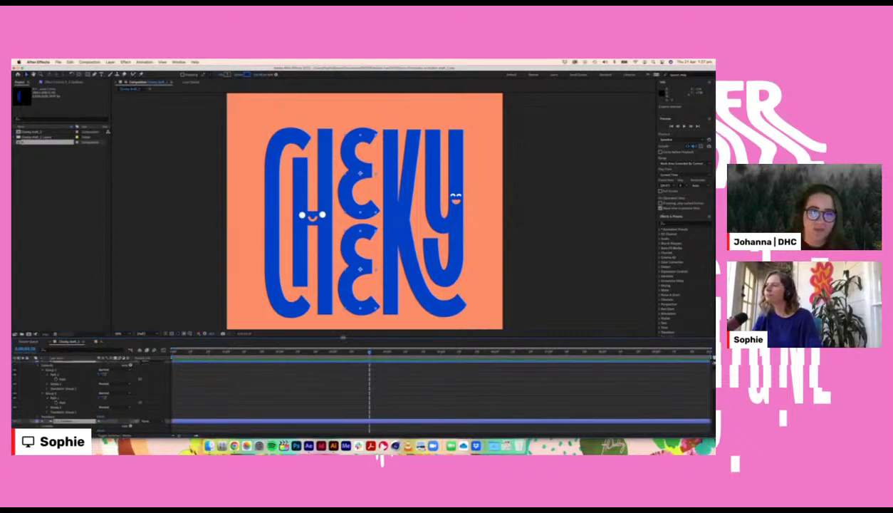
Step: Enlarge the timeline area and reveal the Path property in both shape groups of the upper E's outline layer
{"action": "left_click_drag", "start_coordinate": [339, 336], "coordinate": [339, 306]}
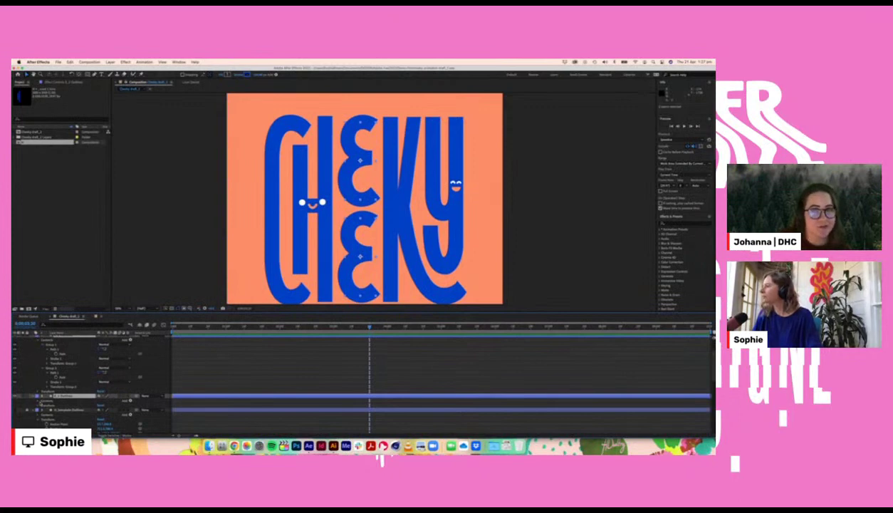
{"action": "left_click", "coordinate": [40, 401]}
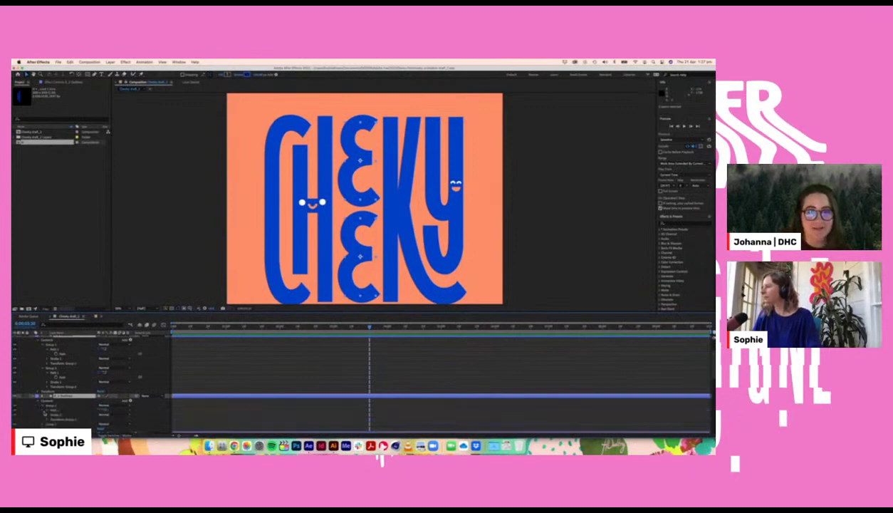
{"action": "left_click", "coordinate": [47, 410]}
{"action": "scroll", "coordinate": [47, 412], "scroll_direction": "down", "scroll_amount": 2}
{"action": "left_click", "coordinate": [42, 415]}
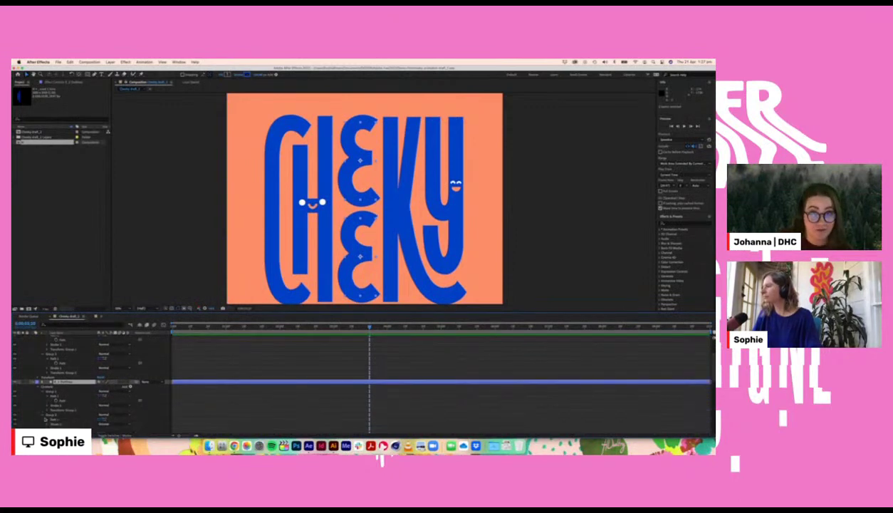
{"action": "left_click", "coordinate": [48, 419]}
{"action": "scroll", "coordinate": [72, 425], "scroll_direction": "down", "scroll_amount": 1}
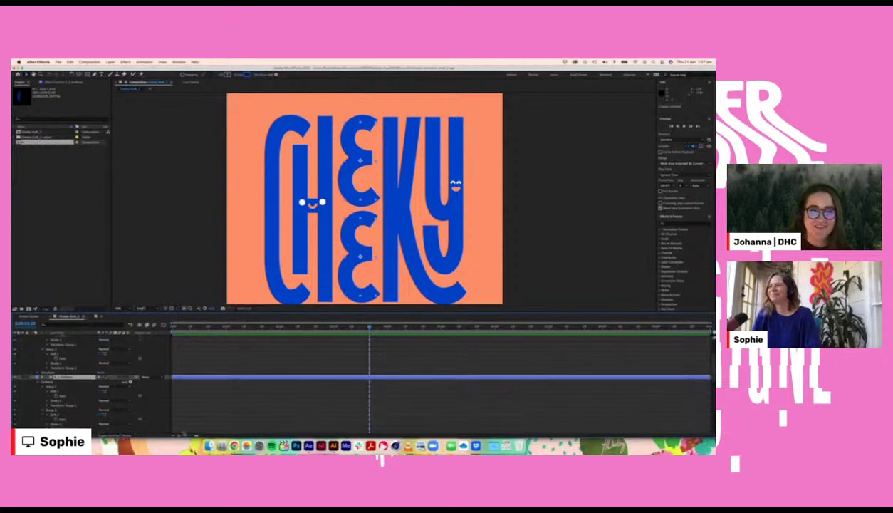
{"action": "mouse_move", "coordinate": [360, 327]}
{"action": "left_mouse_down"}
{"action": "mouse_move", "coordinate": [333, 326]}
{"action": "mouse_move", "coordinate": [370, 326]}
{"action": "left_mouse_up"}
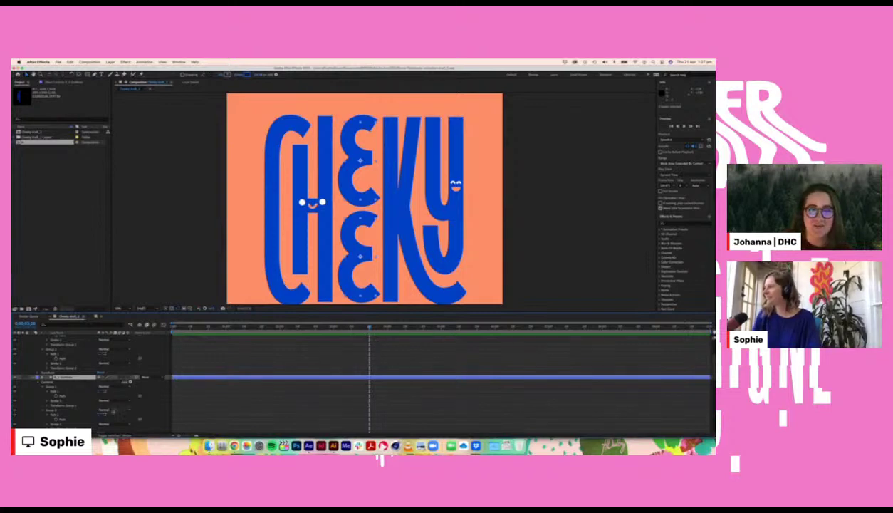
Step: Start Path keyframes for both shape groups of the upper E and both shape groups of the lower E at the current time
{"action": "left_click", "coordinate": [56, 418]}
{"action": "left_click", "coordinate": [57, 396]}
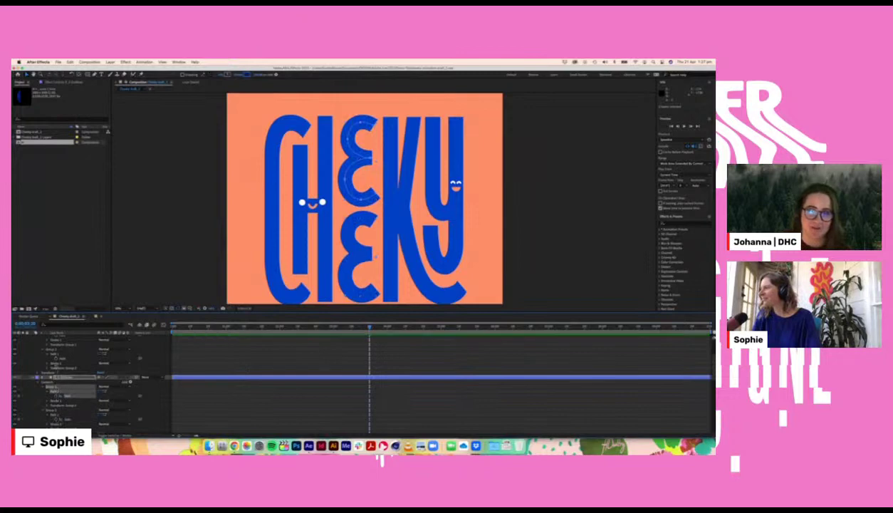
{"action": "left_click", "coordinate": [56, 358]}
{"action": "scroll", "coordinate": [56, 359], "scroll_direction": "up", "scroll_amount": 1}
{"action": "left_click", "coordinate": [56, 344]}
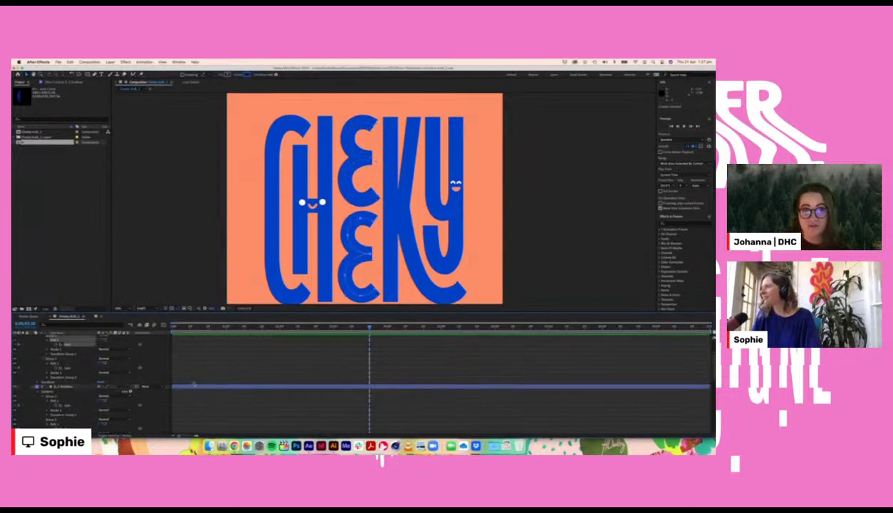
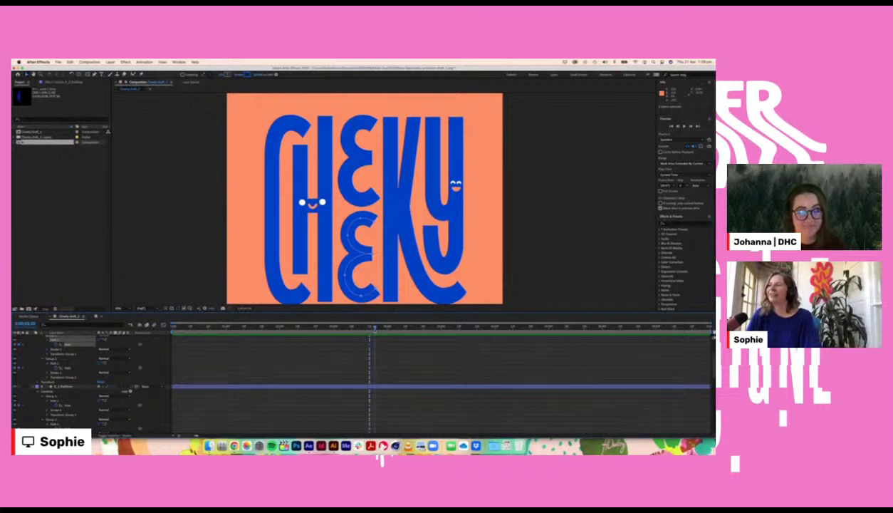
Step: At 04:00, reshape the lower E's two paths into a squashed pose, stretching the lower bowl downward and shifting the upper bowl's points down
{"action": "left_click_drag", "start_coordinate": [375, 327], "coordinate": [387, 329]}
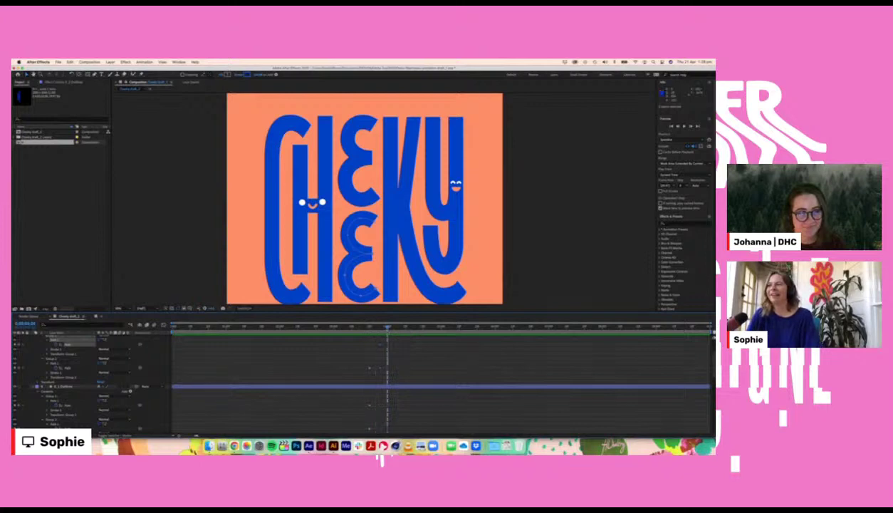
{"action": "left_click_drag", "start_coordinate": [376, 289], "coordinate": [364, 254]}
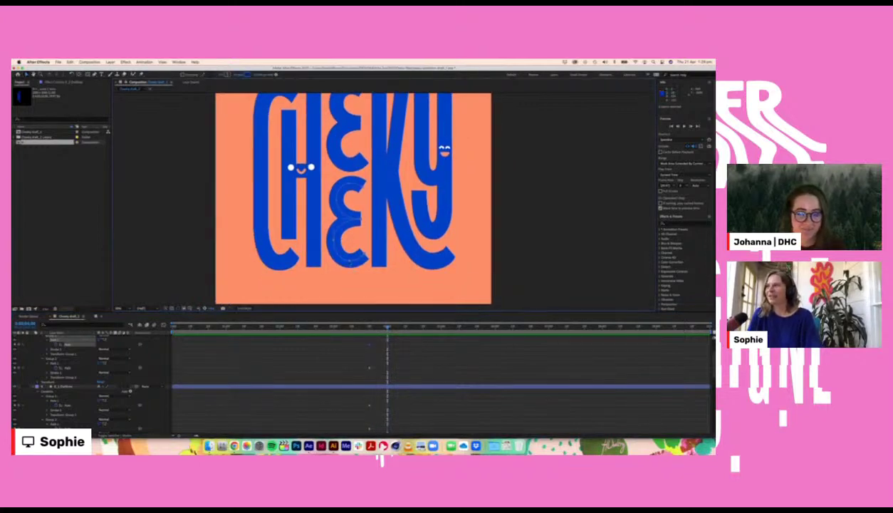
{"action": "left_click_drag", "start_coordinate": [349, 261], "coordinate": [331, 245]}
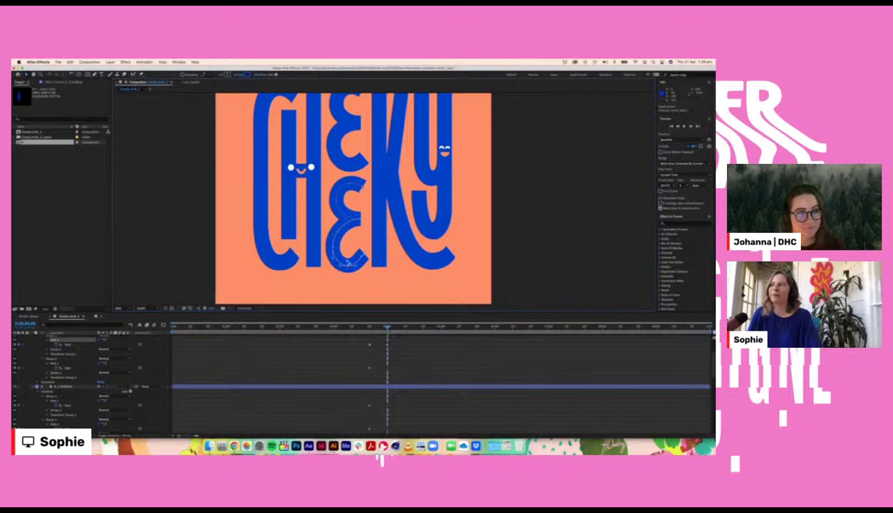
{"action": "left_click_drag", "start_coordinate": [338, 200], "coordinate": [335, 206]}
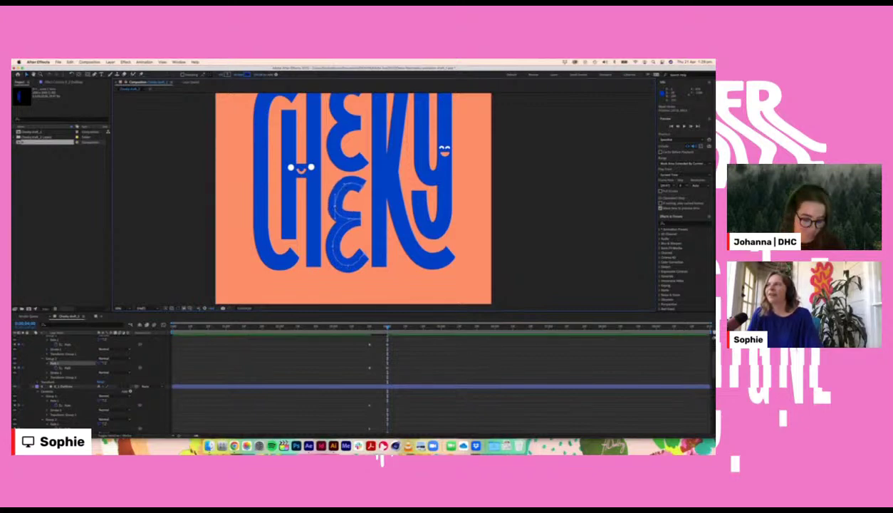
{"action": "left_click_drag", "start_coordinate": [335, 206], "coordinate": [337, 204]}
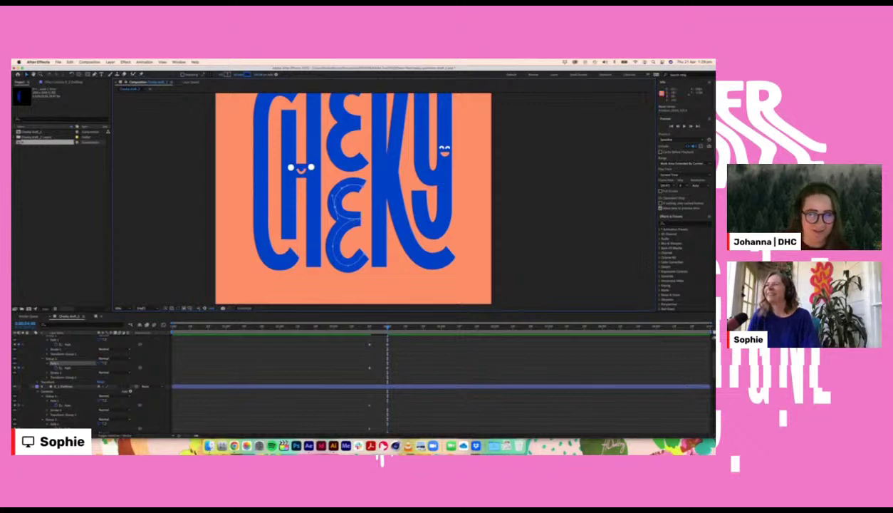
Step: At 04:06, reshape the lower E's paths in the opposite direction, raising the upper bowl and bulging the lower bowl outward
{"action": "scroll", "coordinate": [398, 354], "scroll_direction": "up", "scroll_amount": 1}
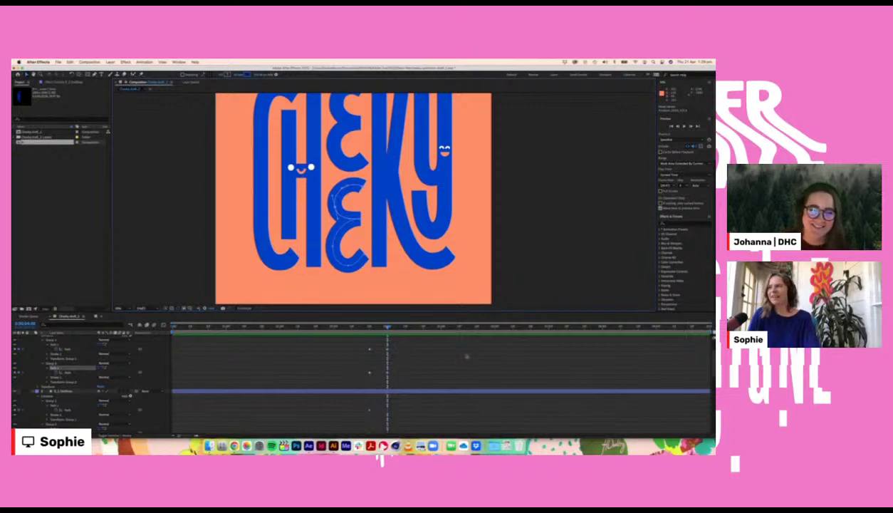
{"action": "left_click_drag", "start_coordinate": [387, 327], "coordinate": [398, 329]}
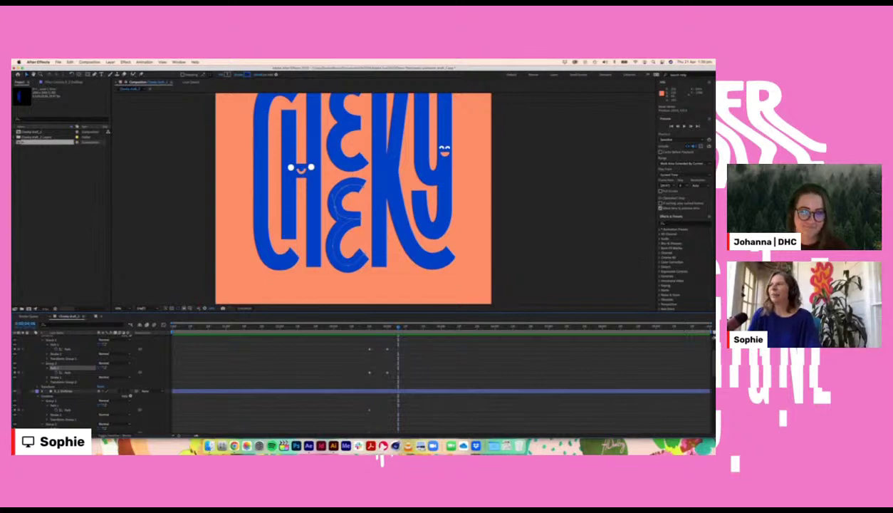
{"action": "left_click", "coordinate": [387, 350]}
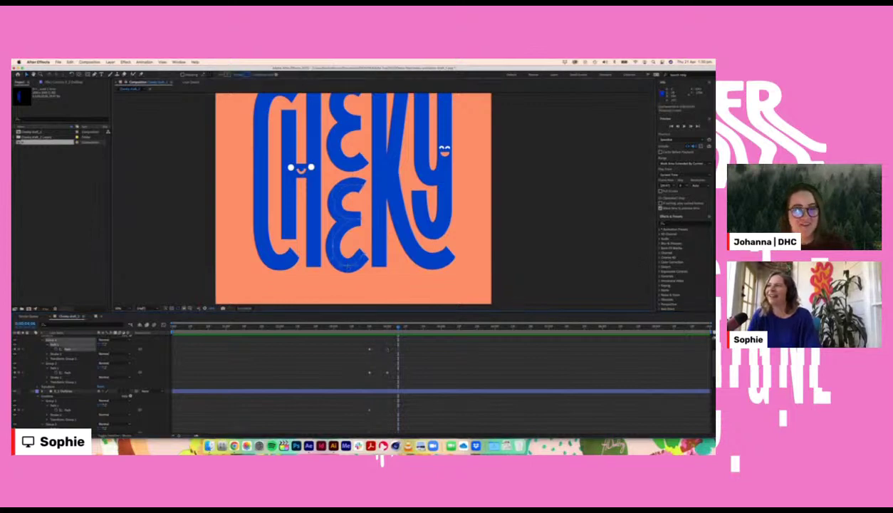
{"action": "left_click_drag", "start_coordinate": [347, 185], "coordinate": [342, 182]}
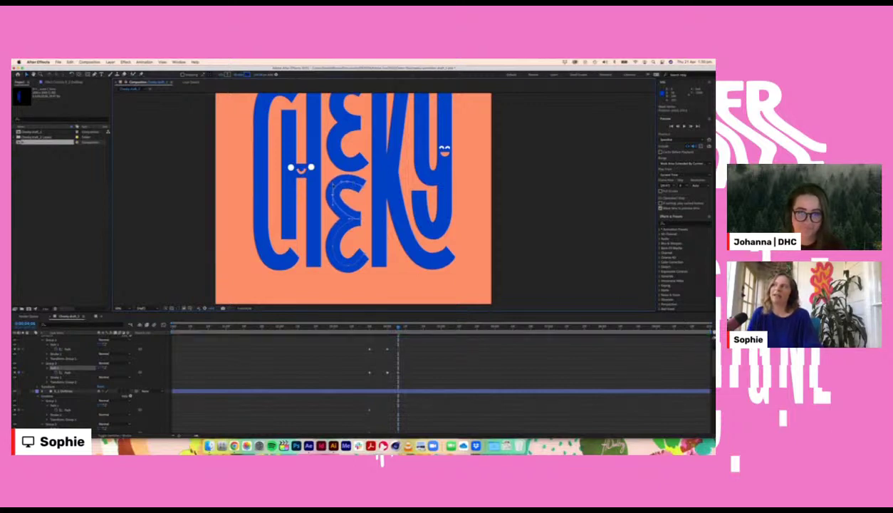
{"action": "left_click_drag", "start_coordinate": [333, 247], "coordinate": [334, 250]}
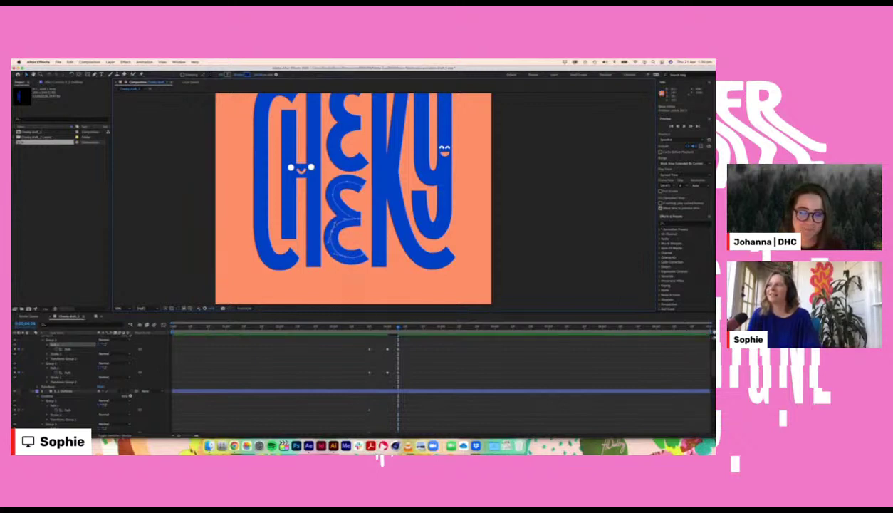
Step: Copy the lower E's starting Path keyframes from both shape groups and paste them at 04:12
{"action": "left_click_drag", "start_coordinate": [398, 327], "coordinate": [409, 326]}
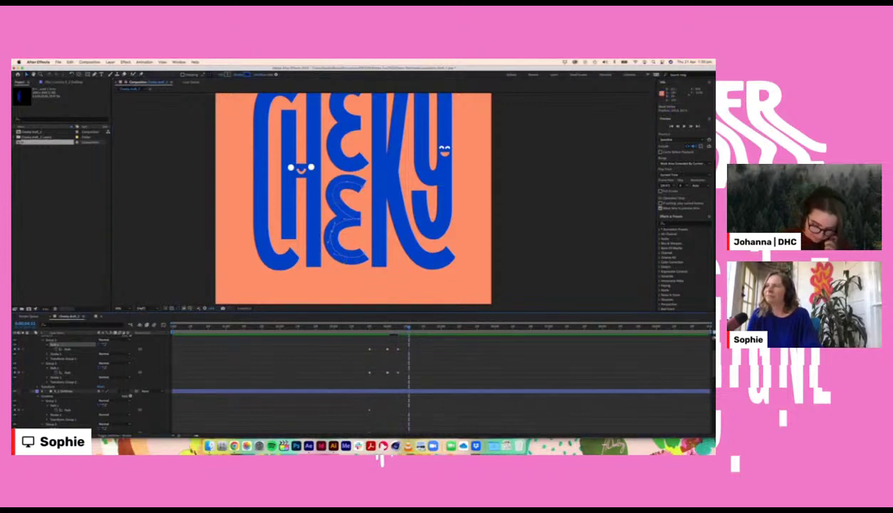
{"action": "left_click", "coordinate": [370, 349]}
{"action": "left_click", "coordinate": [370, 373], "text": "shift"}
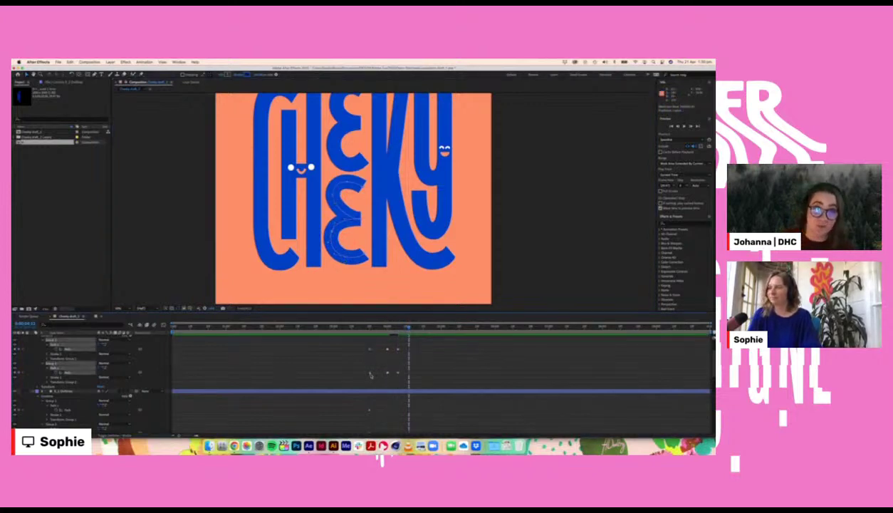
{"action": "key", "text": "super+c"}
{"action": "key", "text": "super+v"}
{"action": "left_click", "coordinate": [420, 366]}
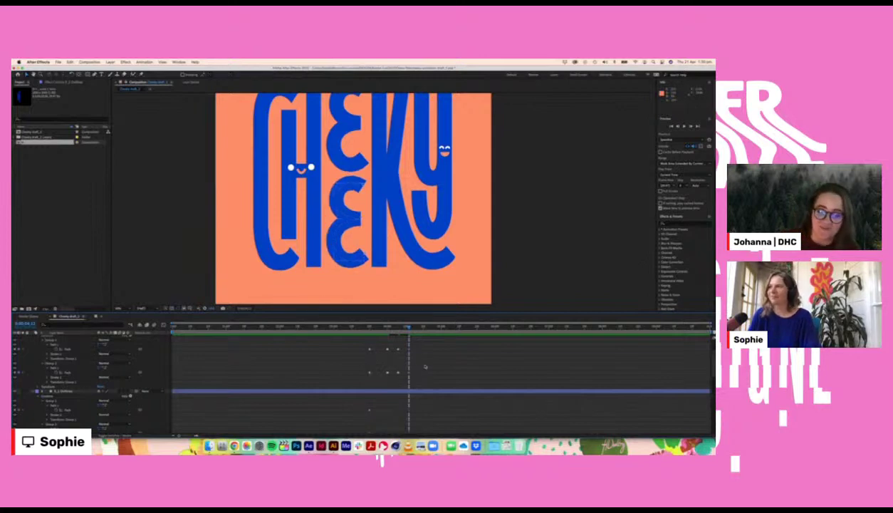
Step: Nudge the lower E's lower and upper bowl points slightly downward at 04:12 for a milder squash
{"action": "left_click", "coordinate": [364, 255]}
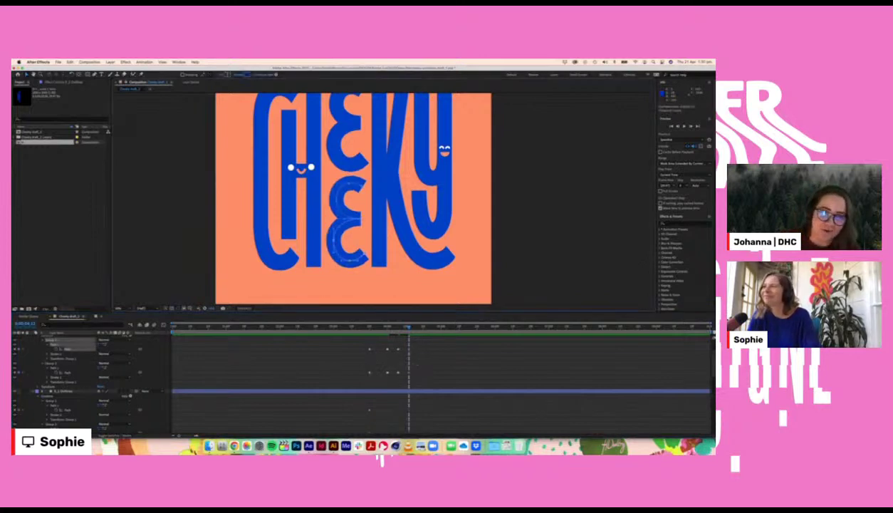
{"action": "left_click_drag", "start_coordinate": [348, 260], "coordinate": [348, 263]}
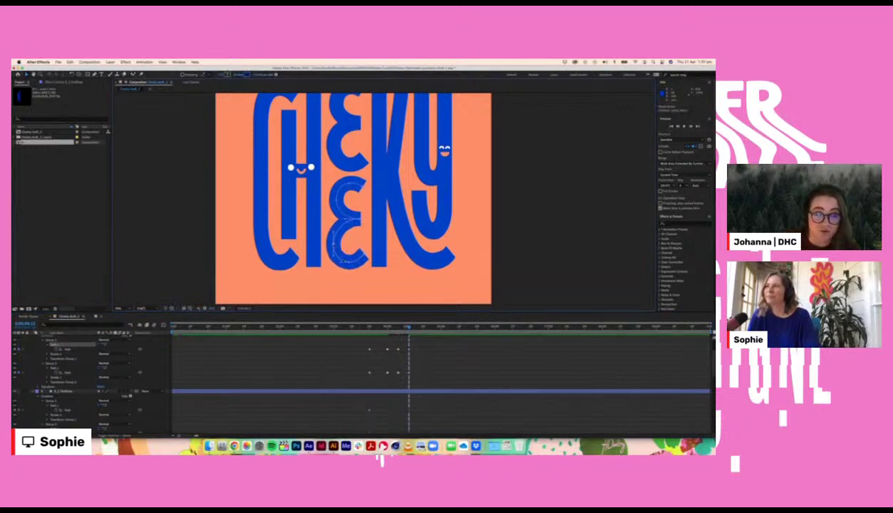
{"action": "left_click_drag", "start_coordinate": [336, 200], "coordinate": [334, 202]}
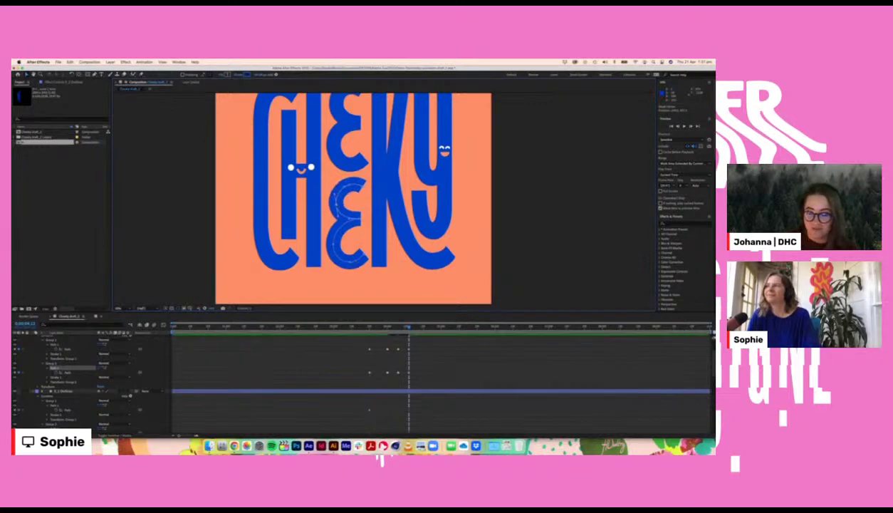
{"action": "left_click", "coordinate": [348, 262]}
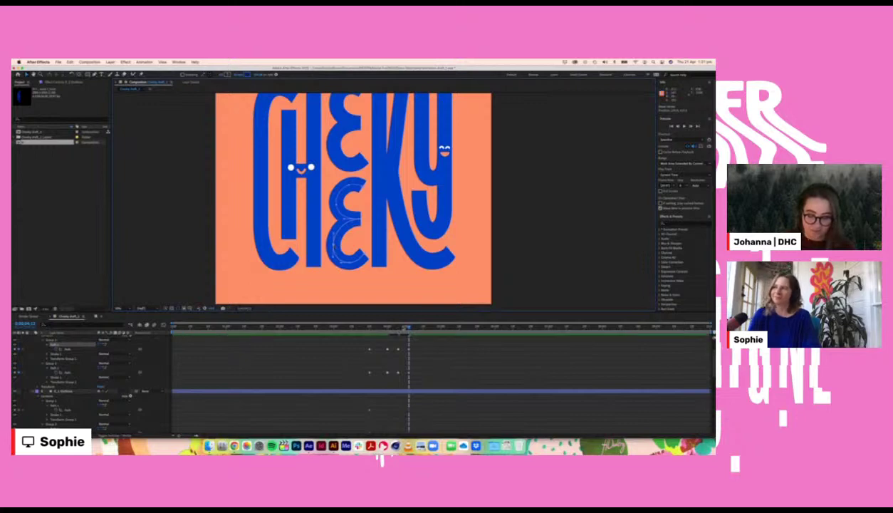
Step: At 04:18, reuse the lower E's starting Path keyframes and slightly raise the upper bowl and adjust the lower bowl for a milder stretch
{"action": "key", "text": "space"}
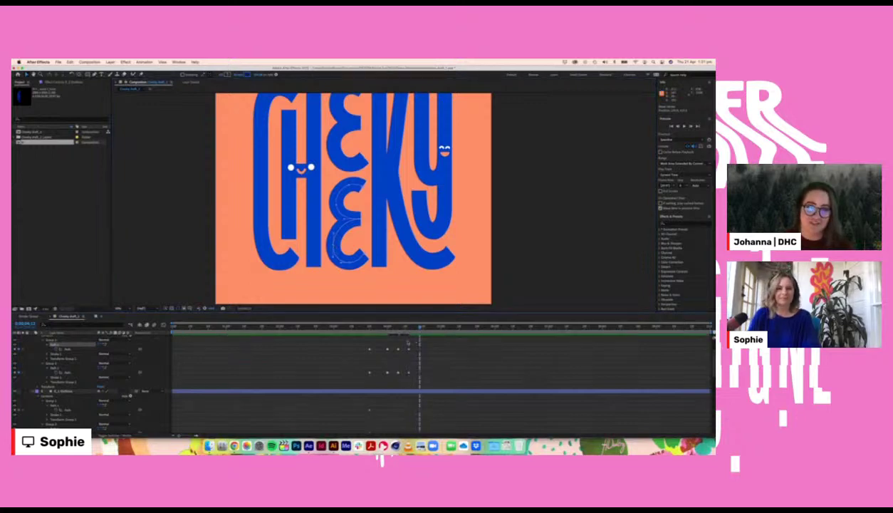
{"action": "left_click", "coordinate": [369, 350]}
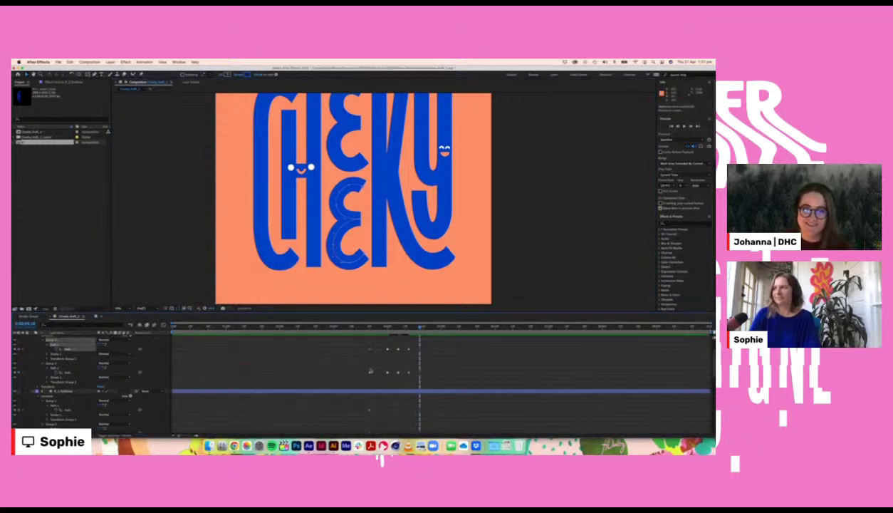
{"action": "left_click", "coordinate": [369, 373], "text": "shift"}
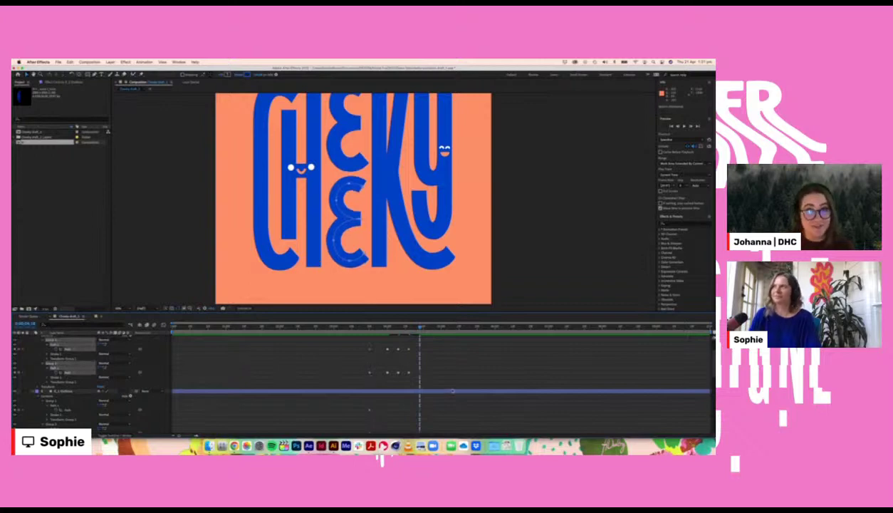
{"action": "left_click_drag", "start_coordinate": [349, 184], "coordinate": [349, 180]}
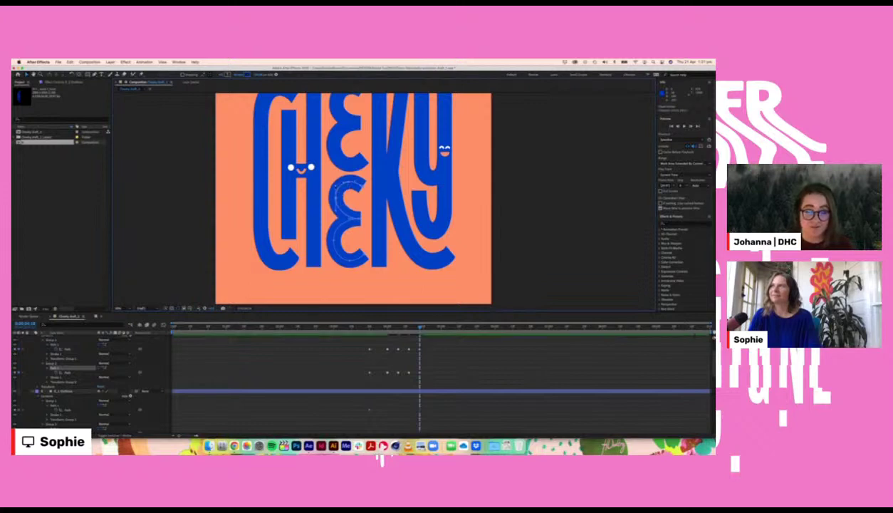
{"action": "left_click_drag", "start_coordinate": [336, 187], "coordinate": [336, 187]}
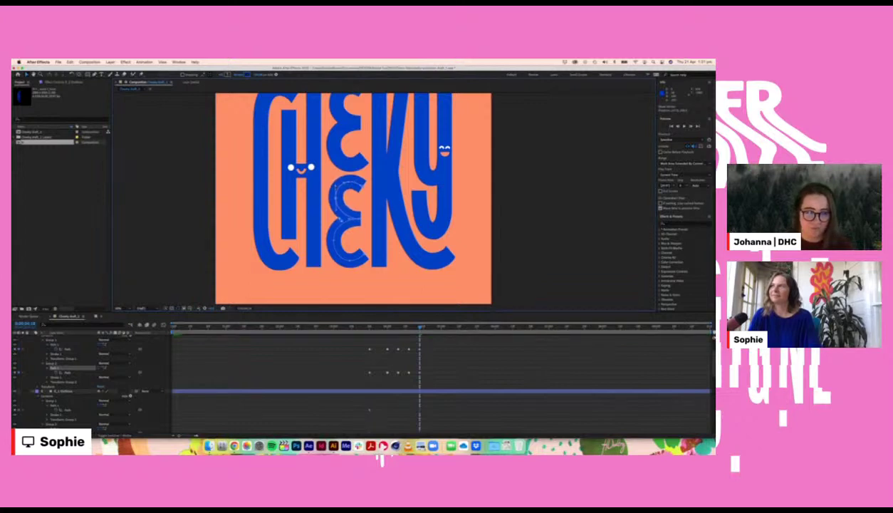
{"action": "left_click_drag", "start_coordinate": [336, 242], "coordinate": [334, 237]}
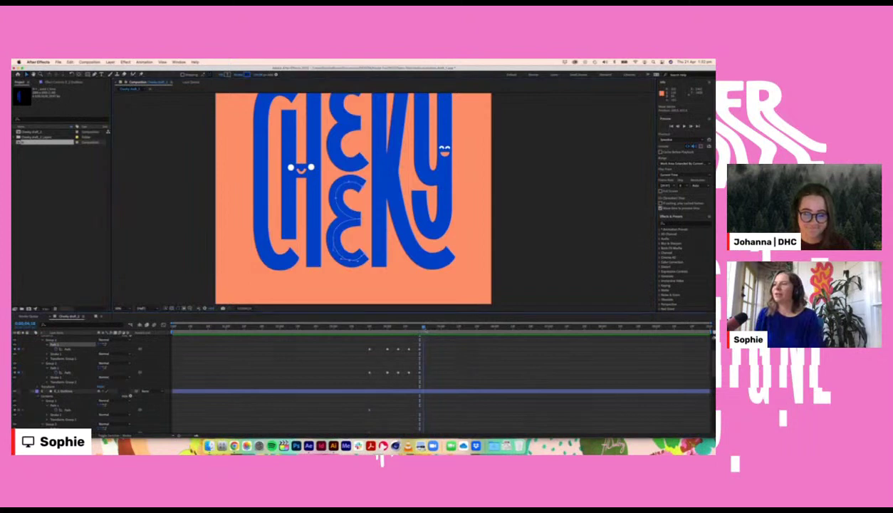
Step: Copy the starting Path keyframes of both lower E groups and paste them after the last pose to return the letter to its original shape
{"action": "left_click_drag", "start_coordinate": [419, 328], "coordinate": [431, 331]}
{"action": "left_click", "coordinate": [367, 348]}
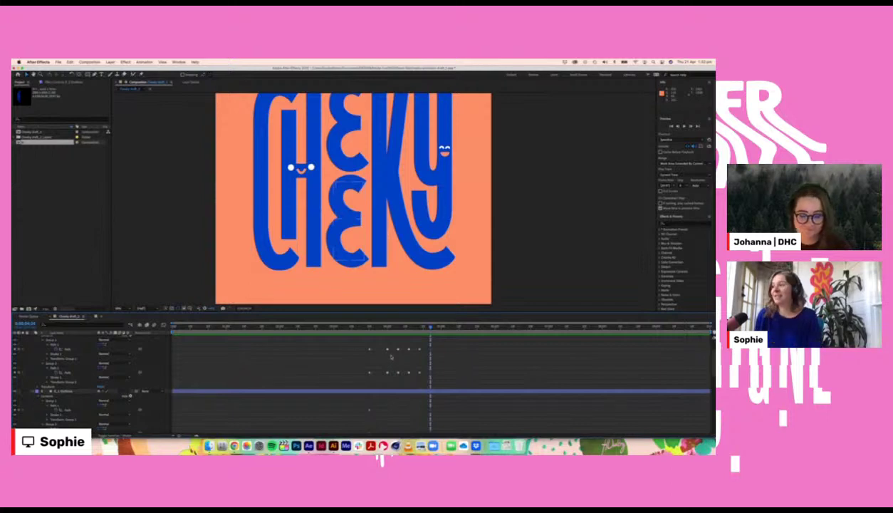
{"action": "left_click_drag", "start_coordinate": [367, 346], "coordinate": [372, 376]}
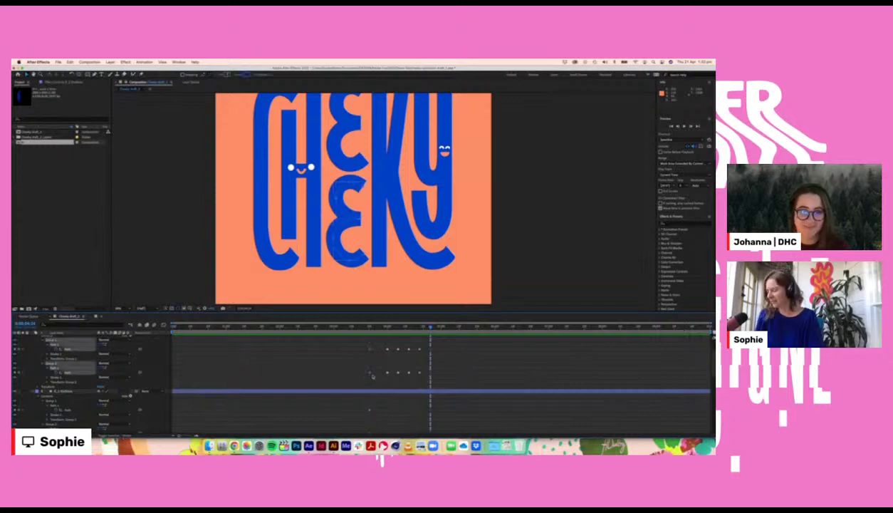
{"action": "key", "text": "super+c"}
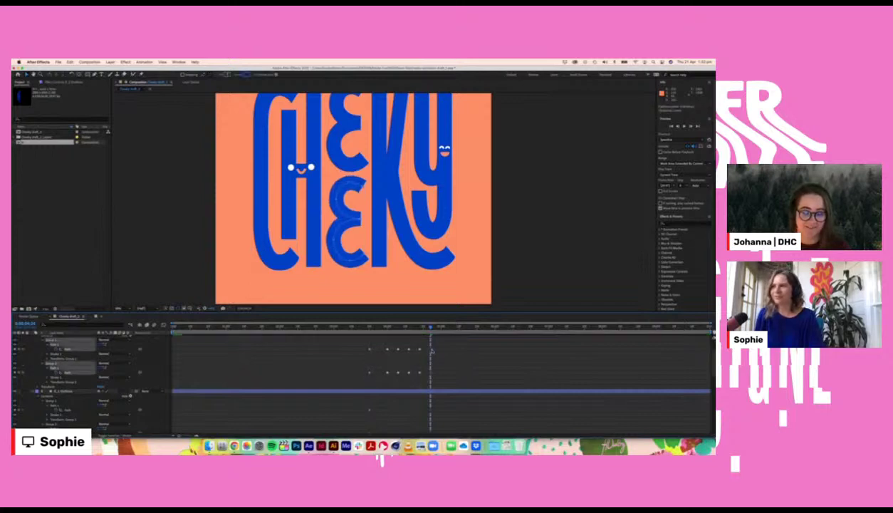
Step: Play back the lower E's wobble from its first keyframe to judge the motion
{"action": "left_click", "coordinate": [370, 328]}
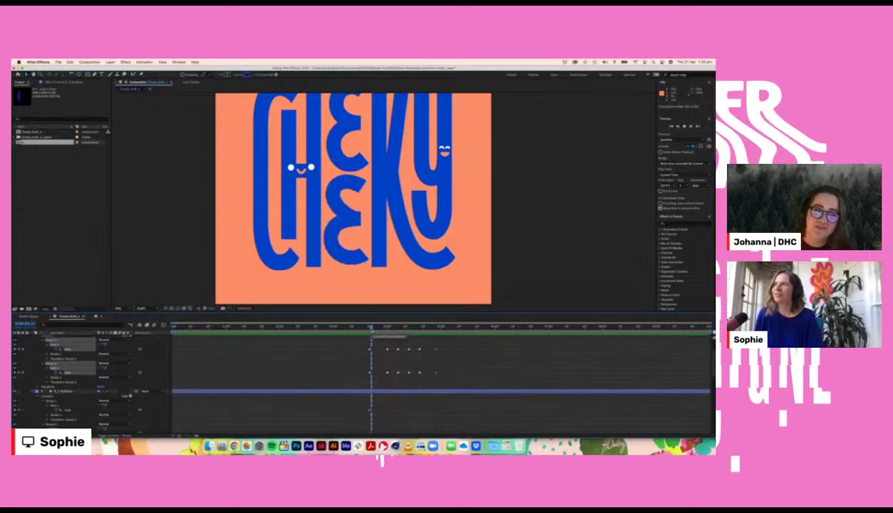
{"action": "key", "text": "space"}
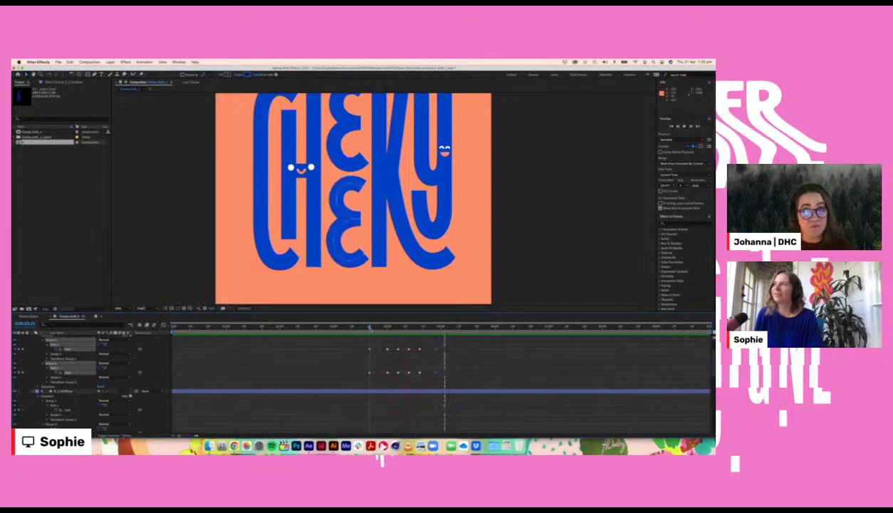
{"action": "key", "text": "space"}
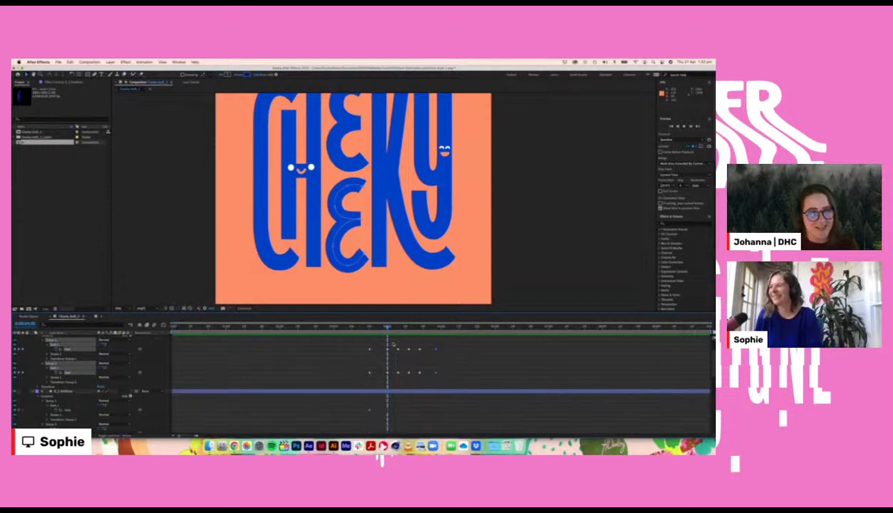
Step: At 04:00, raise the upper bowl of the upper E and pull its lower bowl slightly upward to make a first stretched pose
{"action": "left_click_drag", "start_coordinate": [354, 168], "coordinate": [350, 198]}
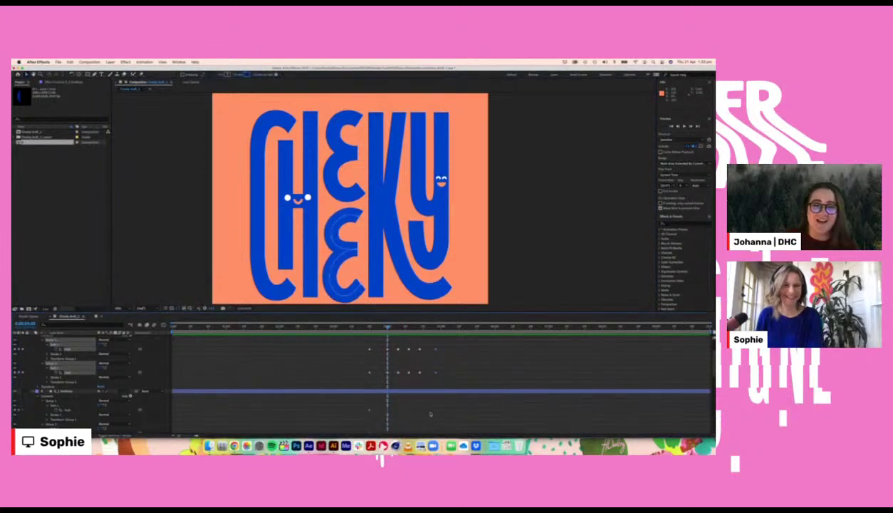
{"action": "scroll", "coordinate": [399, 409], "scroll_direction": "down", "scroll_amount": 1}
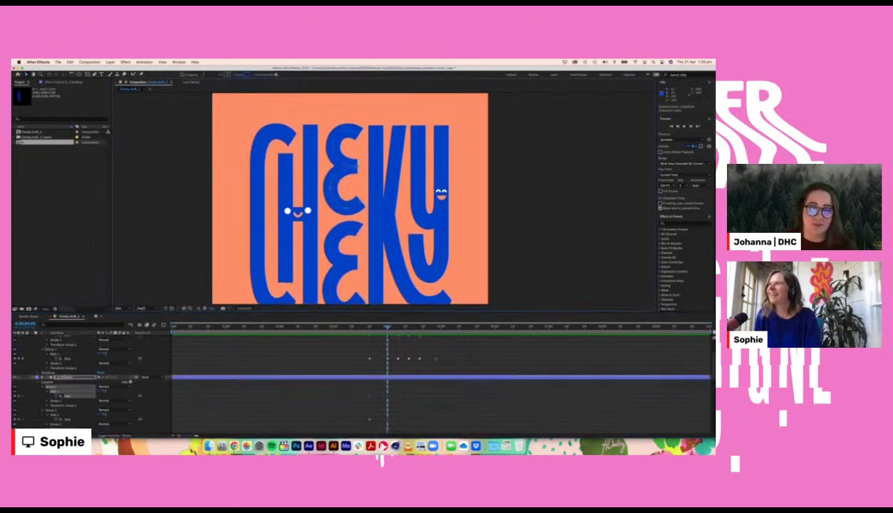
{"action": "left_click_drag", "start_coordinate": [369, 213], "coordinate": [355, 200]}
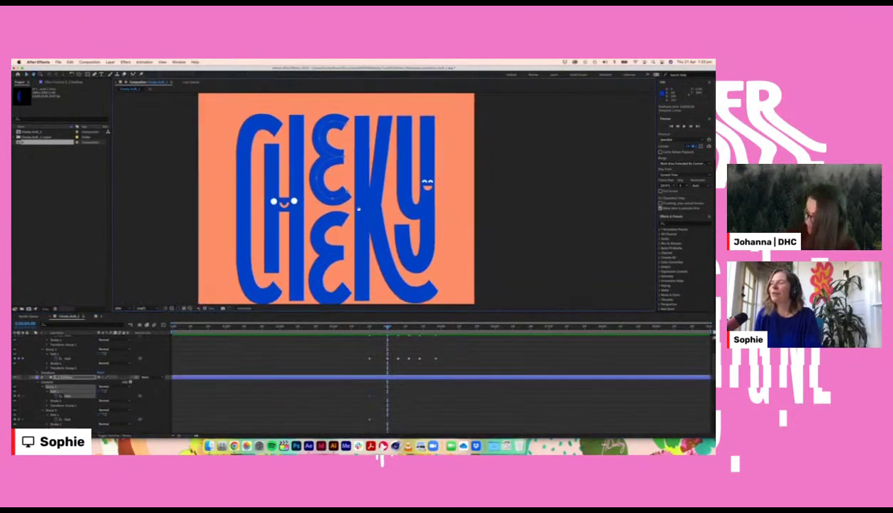
{"action": "left_click_drag", "start_coordinate": [333, 156], "coordinate": [338, 169]}
{"action": "left_click", "coordinate": [336, 133]}
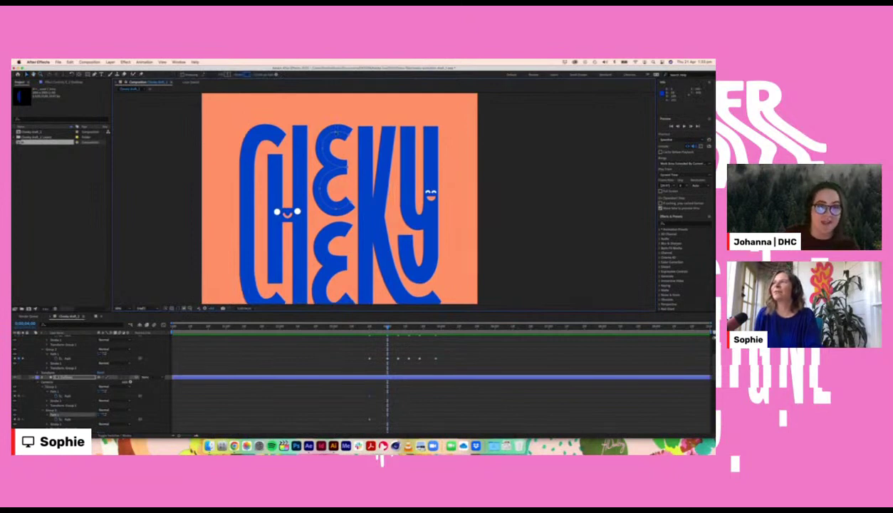
{"action": "double_click", "coordinate": [338, 132]}
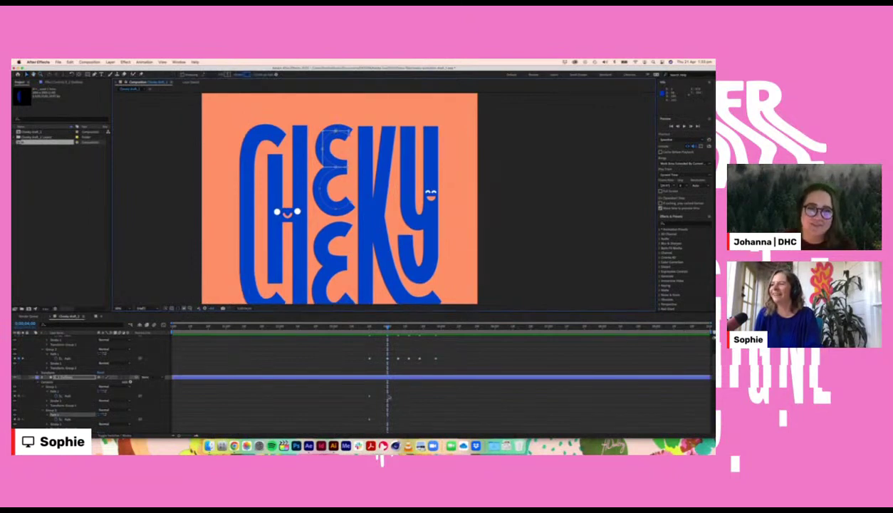
{"action": "left_click", "coordinate": [375, 398]}
{"action": "left_click", "coordinate": [369, 396]}
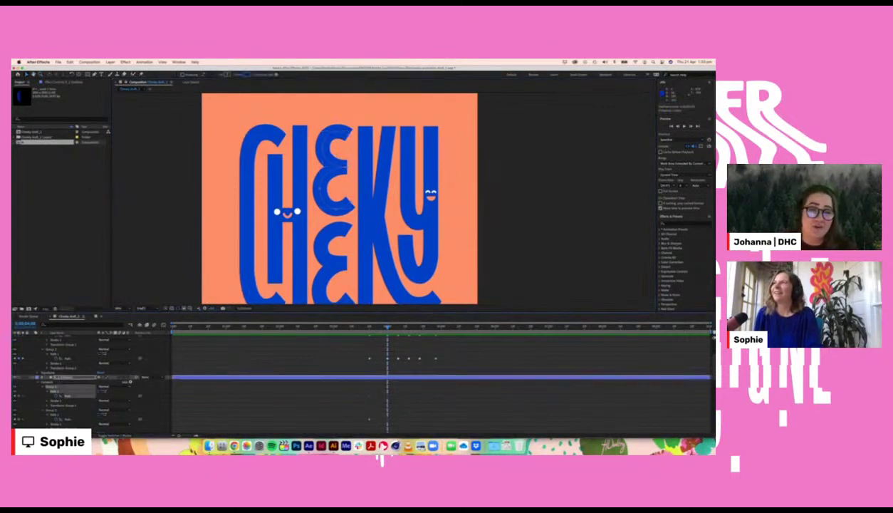
{"action": "left_click", "coordinate": [338, 134]}
{"action": "left_click_drag", "start_coordinate": [336, 132], "coordinate": [334, 129]}
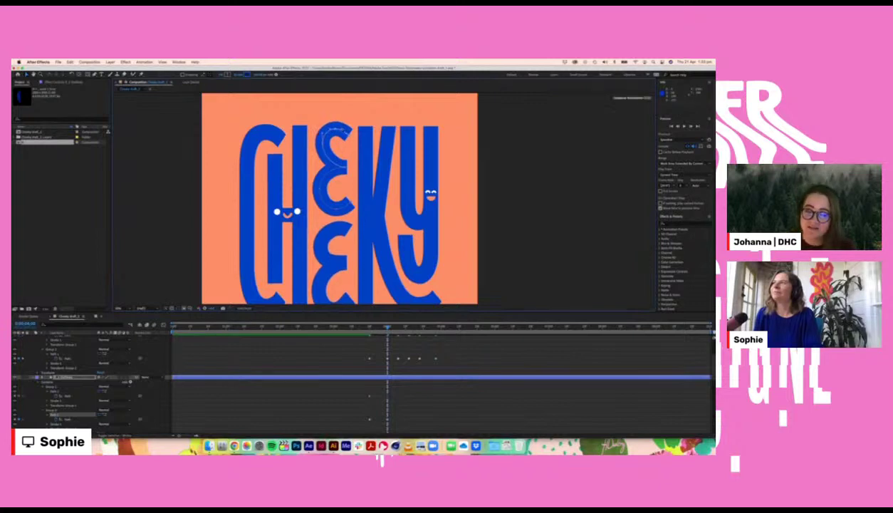
{"action": "left_click_drag", "start_coordinate": [320, 189], "coordinate": [319, 180]}
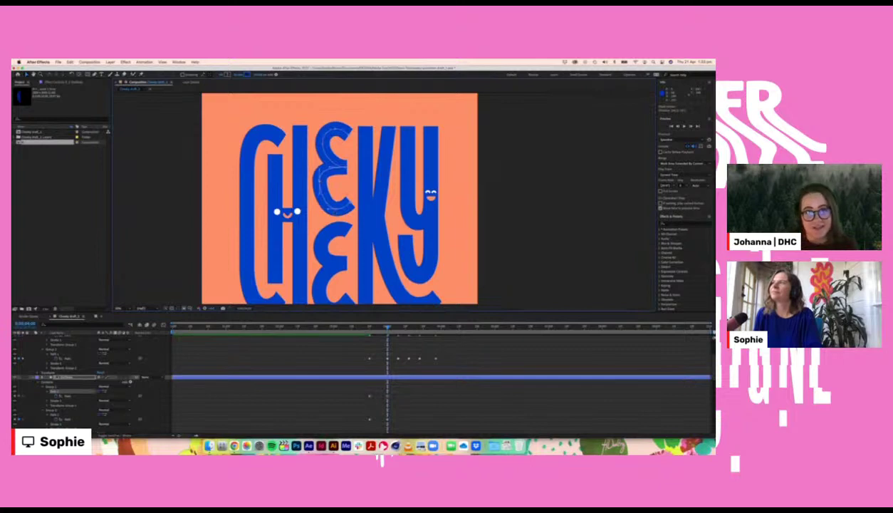
{"action": "left_click_drag", "start_coordinate": [331, 211], "coordinate": [330, 207]}
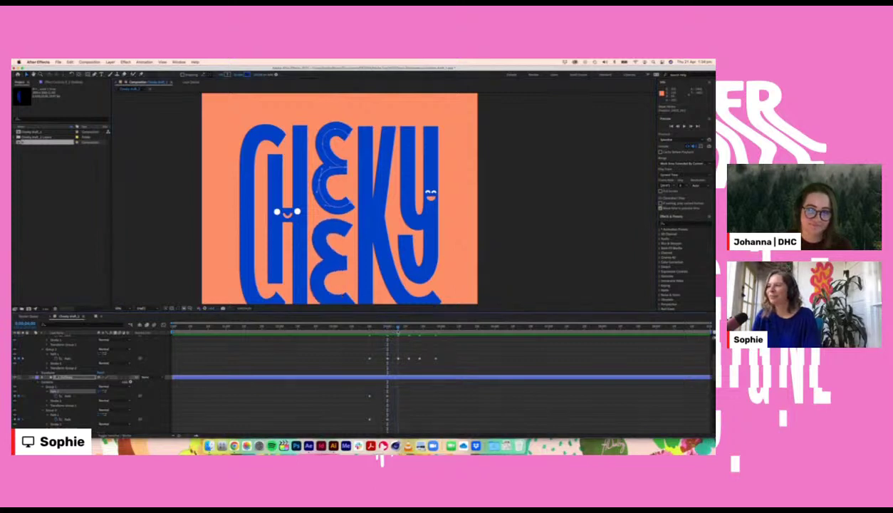
Step: At 04:06, pull the upper E's lower bowl and upper bowl slightly downward to make a squashed pose
{"action": "left_click_drag", "start_coordinate": [398, 330], "coordinate": [388, 329]}
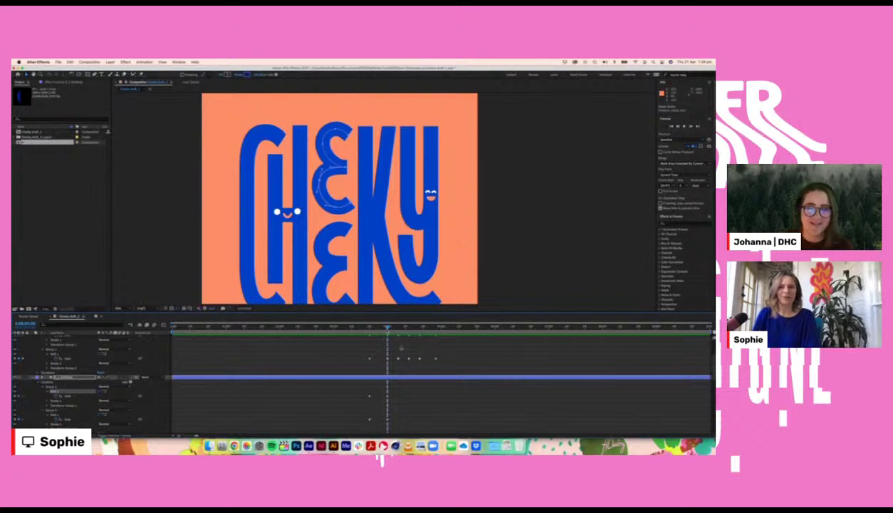
{"action": "mouse_move", "coordinate": [387, 329]}
{"action": "left_mouse_down"}
{"action": "mouse_move", "coordinate": [376, 328]}
{"action": "mouse_move", "coordinate": [397, 328]}
{"action": "left_mouse_up"}
{"action": "key", "text": "Page_Down"}
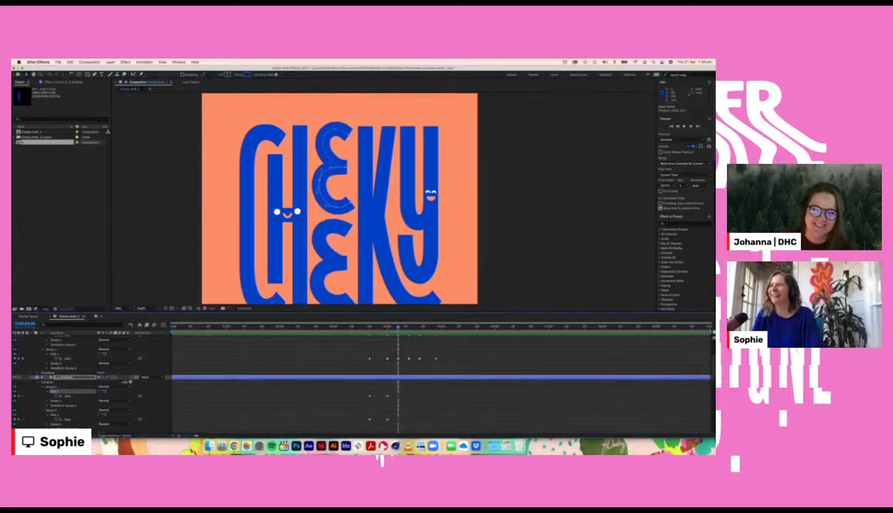
{"action": "left_click_drag", "start_coordinate": [331, 210], "coordinate": [324, 212]}
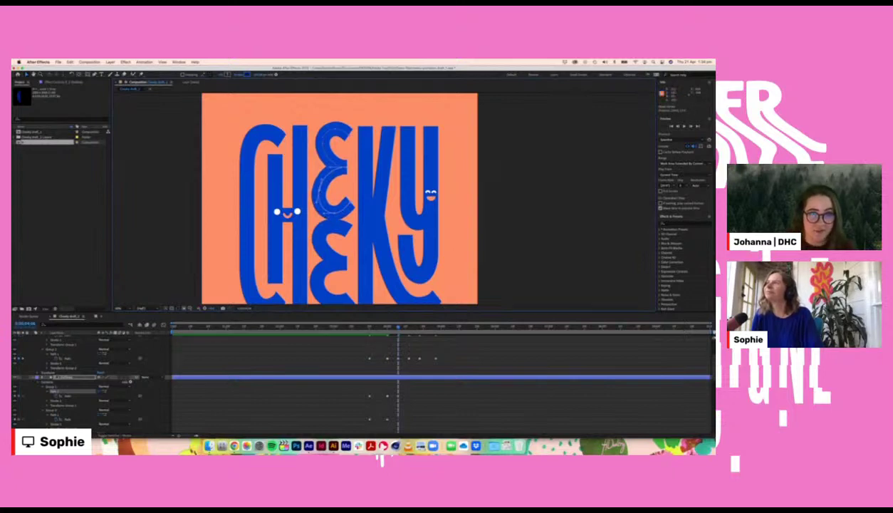
{"action": "left_click_drag", "start_coordinate": [322, 144], "coordinate": [321, 151]}
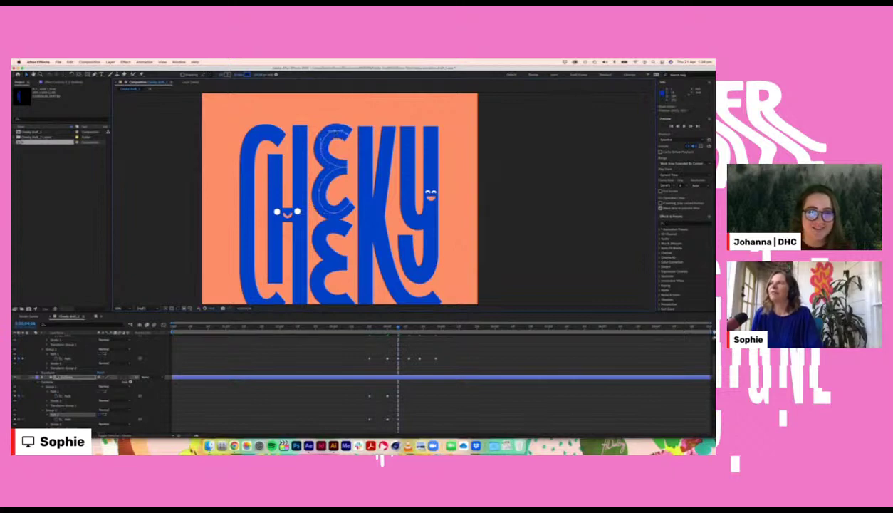
{"action": "left_click_drag", "start_coordinate": [321, 140], "coordinate": [329, 131]}
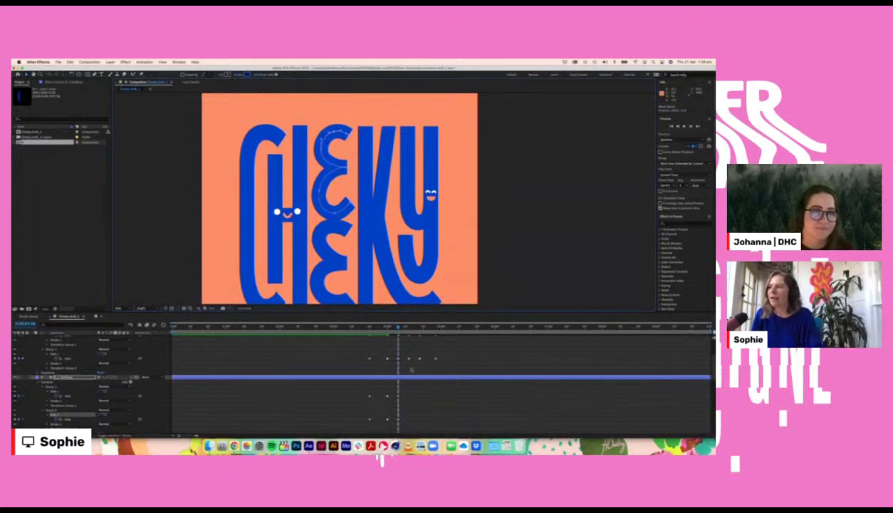
Step: Play back the upper E's first poses from its starting keyframe to judge the motion
{"action": "mouse_move", "coordinate": [392, 326]}
{"action": "left_mouse_down"}
{"action": "mouse_move", "coordinate": [430, 330]}
{"action": "mouse_move", "coordinate": [364, 334]}
{"action": "mouse_move", "coordinate": [447, 335]}
{"action": "mouse_move", "coordinate": [368, 329]}
{"action": "mouse_move", "coordinate": [399, 333]}
{"action": "left_mouse_up"}
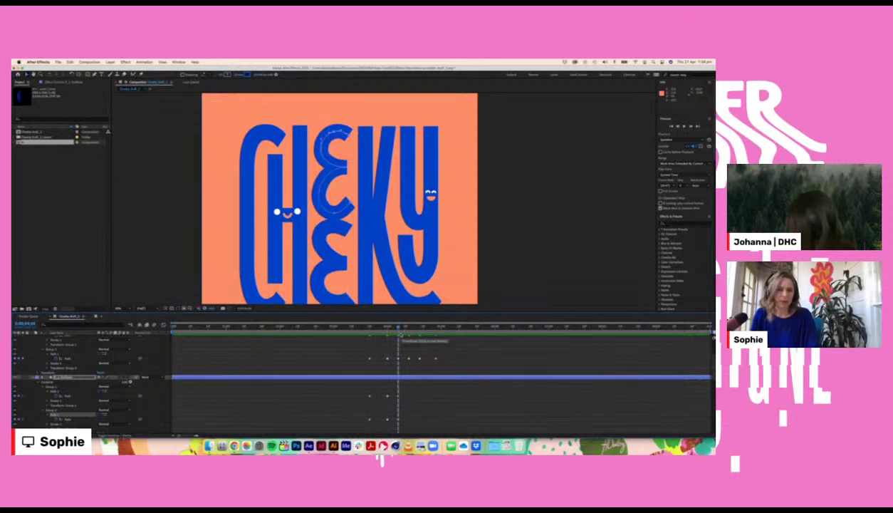
{"action": "left_click", "coordinate": [369, 328]}
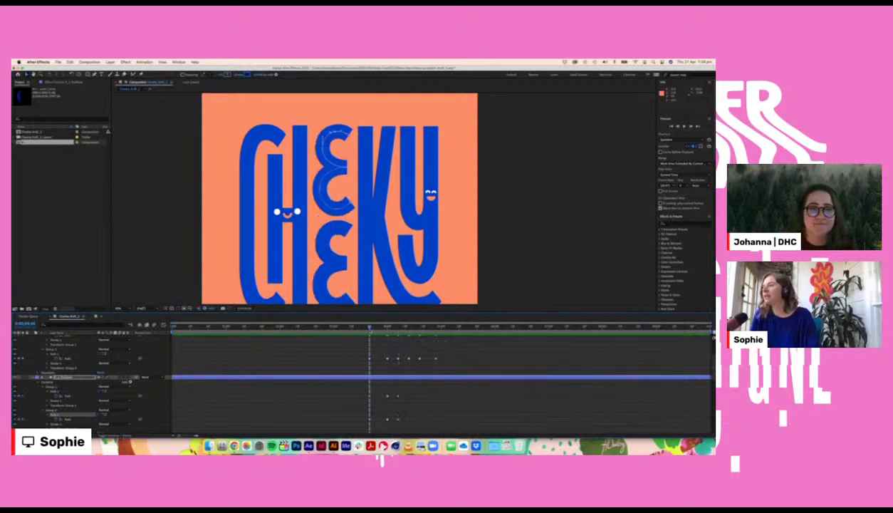
{"action": "key", "text": "space"}
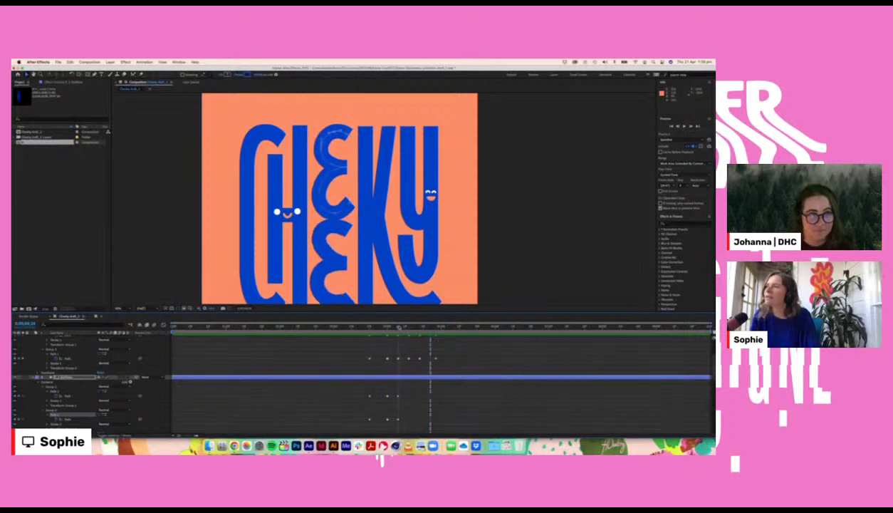
Step: Copy the starting Path keyframes of both upper E groups to 04:12 as the base for another pose
{"action": "left_click", "coordinate": [398, 326]}
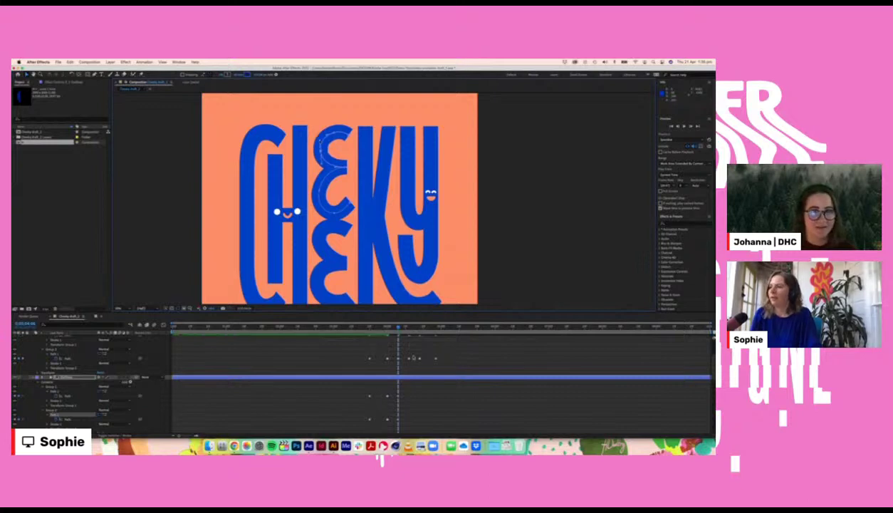
{"action": "left_click_drag", "start_coordinate": [400, 329], "coordinate": [409, 328]}
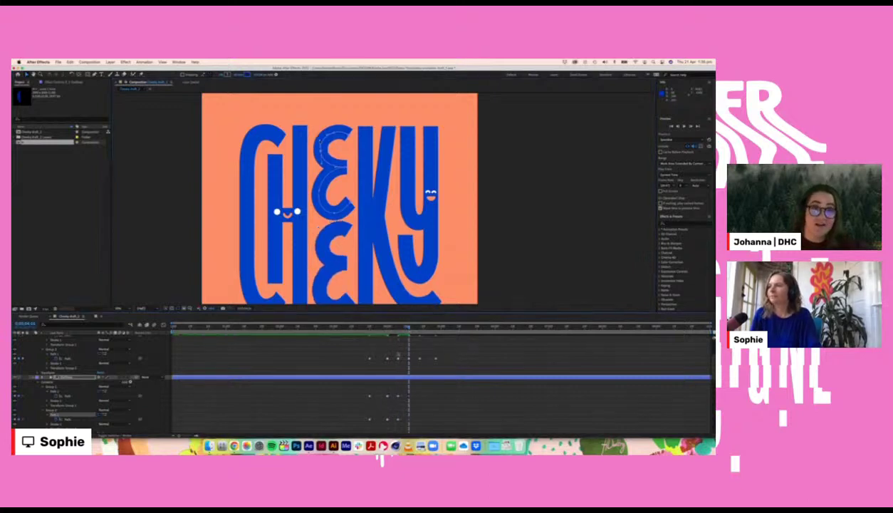
{"action": "left_click", "coordinate": [369, 397]}
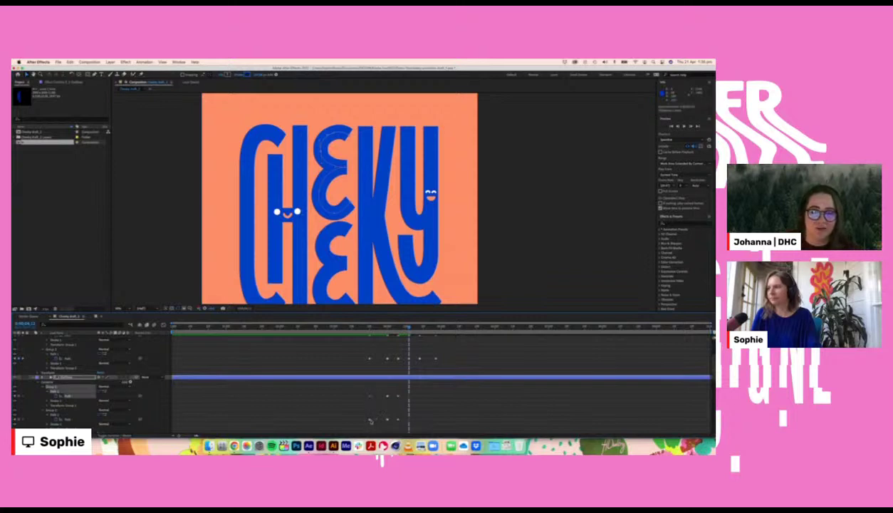
{"action": "left_click", "coordinate": [369, 420]}
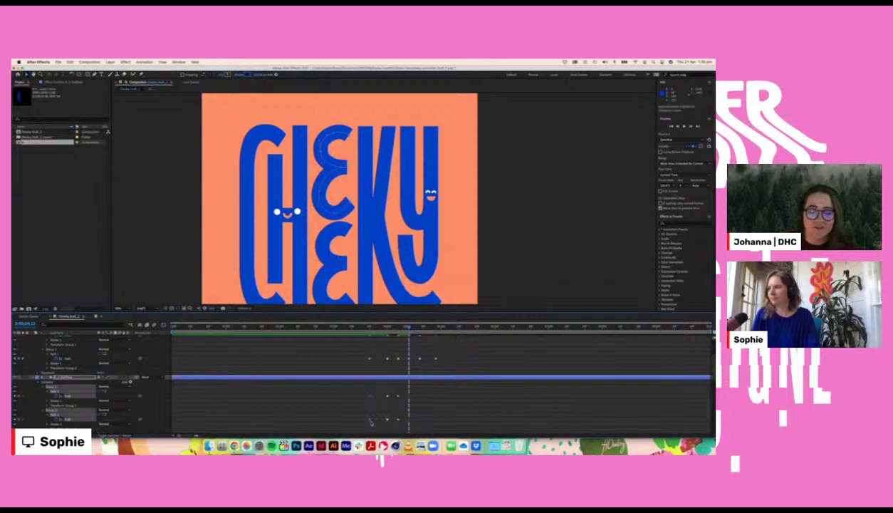
{"action": "left_click", "coordinate": [413, 402]}
{"action": "left_click", "coordinate": [399, 395]}
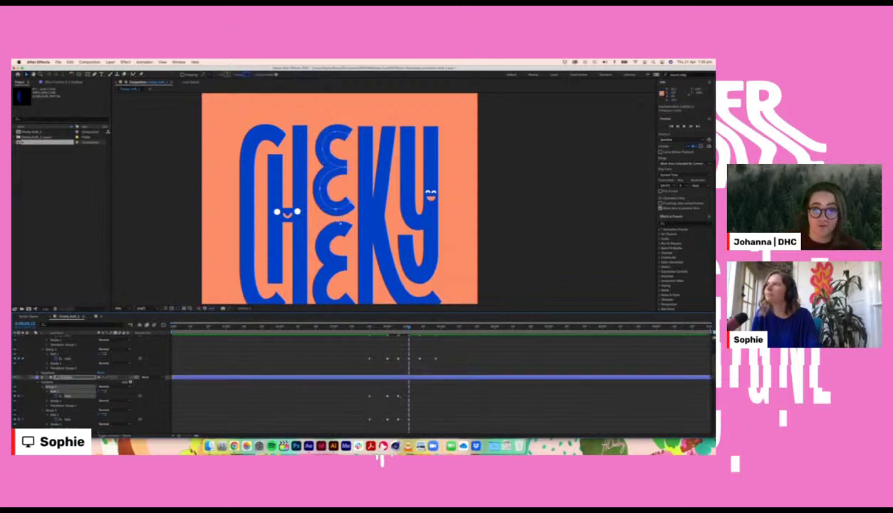
Step: Raise the upper E's upper bowl and adjust its lower bowl at 04:12 for a milder stretch
{"action": "left_click", "coordinate": [335, 209]}
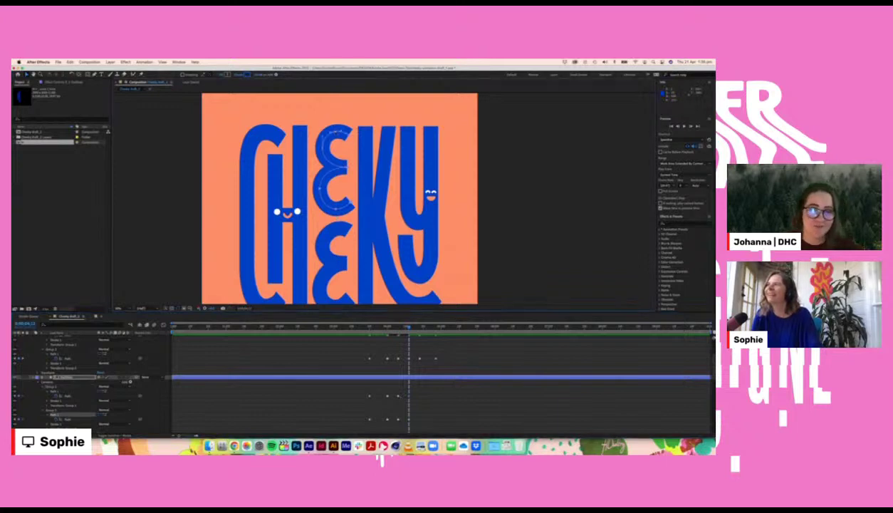
{"action": "left_click_drag", "start_coordinate": [335, 133], "coordinate": [324, 148]}
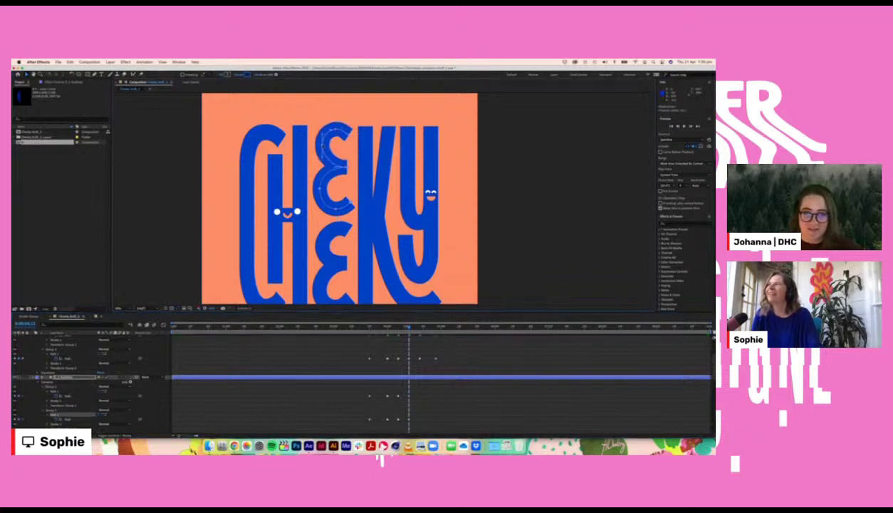
{"action": "left_click", "coordinate": [320, 189]}
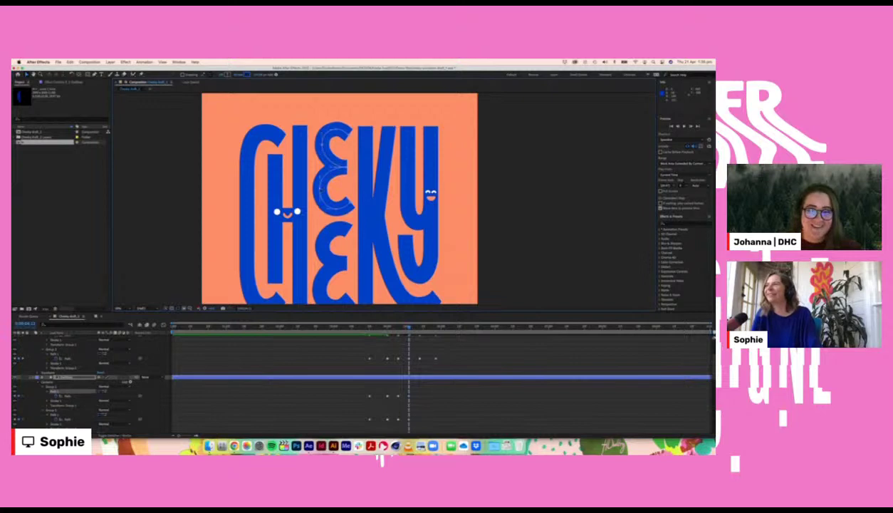
{"action": "left_click", "coordinate": [405, 379]}
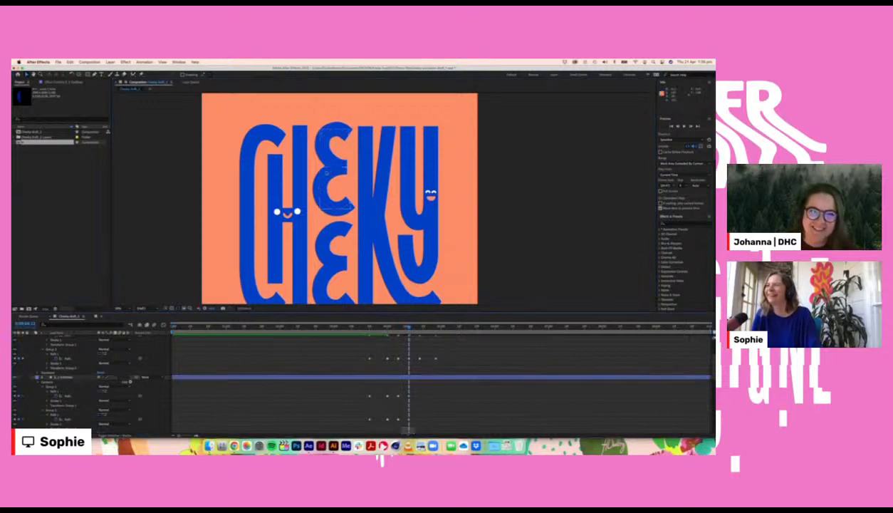
{"action": "left_click", "coordinate": [317, 191]}
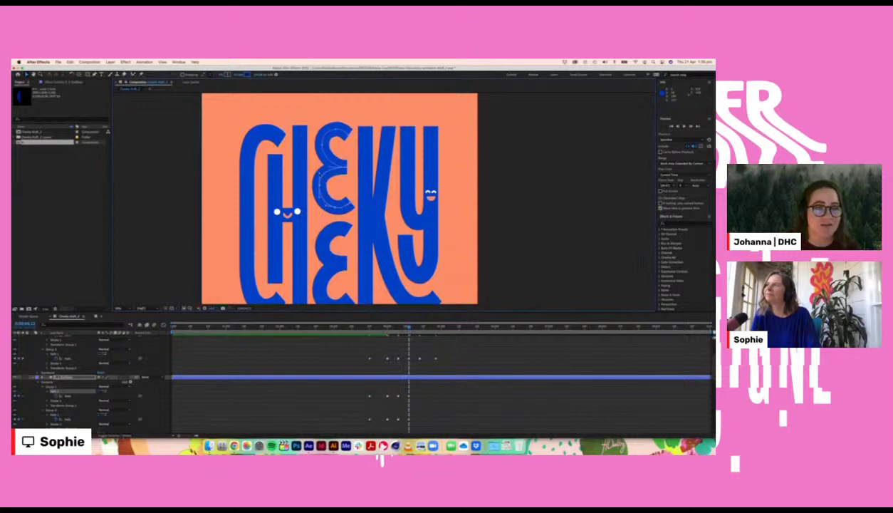
{"action": "left_click", "coordinate": [335, 131]}
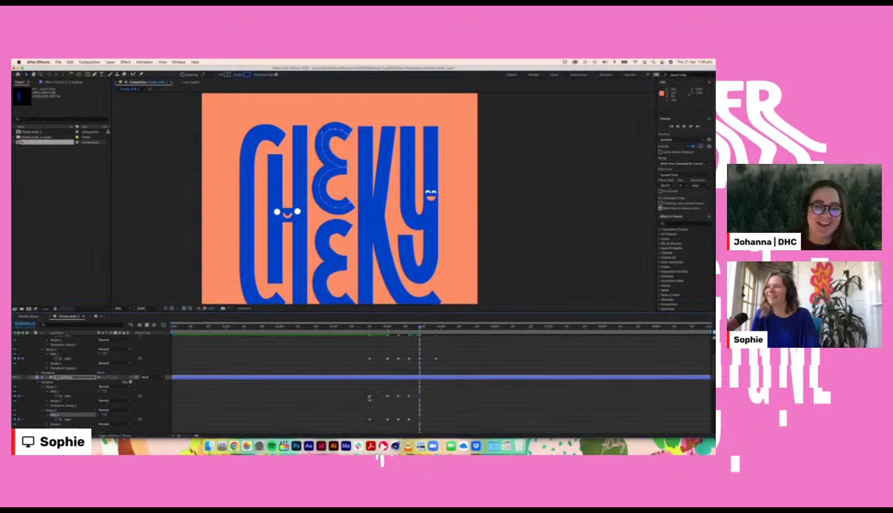
Step: Reuse the starting Path keyframes of both upper E groups at 04:18 for the last wobble pose
{"action": "left_click", "coordinate": [368, 395]}
{"action": "left_click", "coordinate": [372, 420]}
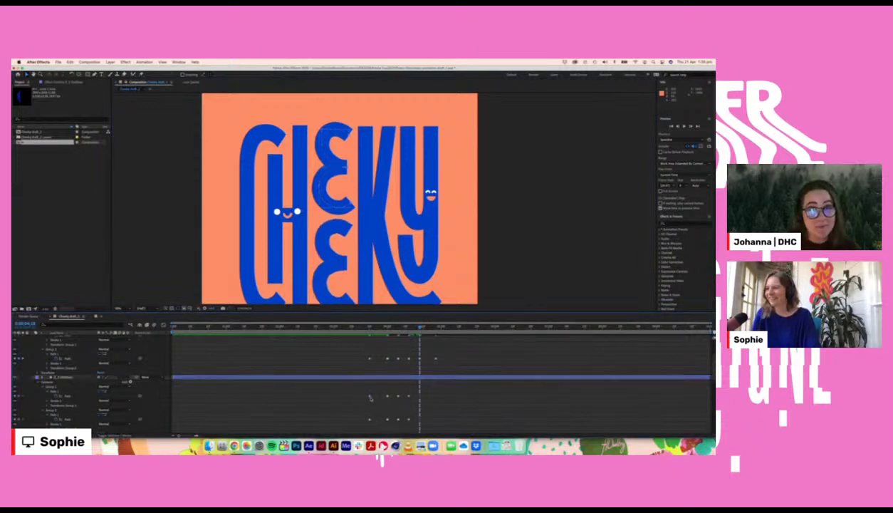
{"action": "left_click", "coordinate": [369, 396]}
{"action": "left_click", "coordinate": [369, 419], "text": "shift"}
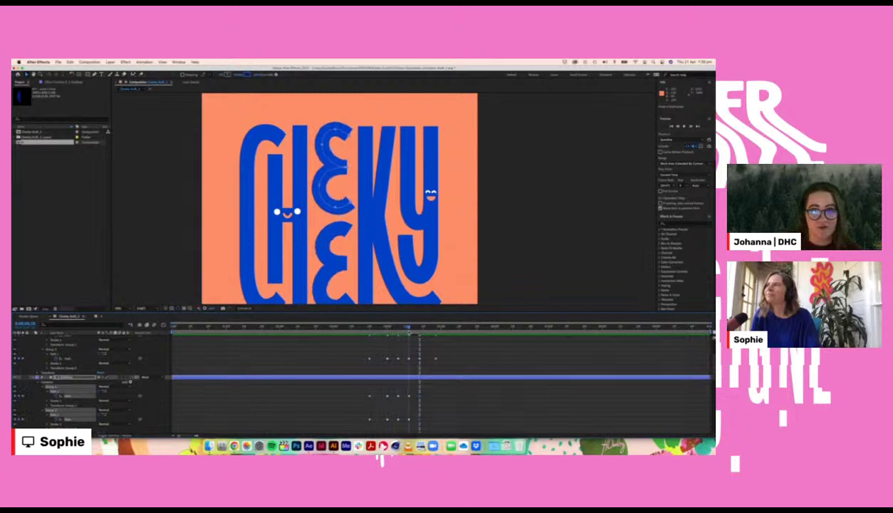
{"action": "left_click", "coordinate": [426, 401]}
{"action": "left_click", "coordinate": [419, 396]}
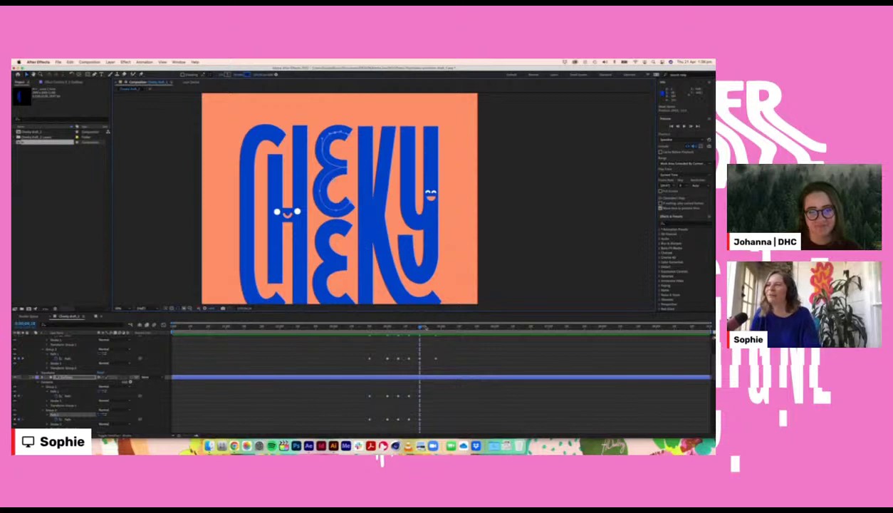
Step: Paste the upper E's starting Path keyframes in line with the lower E's final keyframes to return the letter to its original shape
{"action": "mouse_move", "coordinate": [420, 327]}
{"action": "left_mouse_down"}
{"action": "mouse_move", "coordinate": [388, 327]}
{"action": "mouse_move", "coordinate": [436, 326]}
{"action": "left_mouse_up"}
{"action": "key", "text": "space"}
{"action": "left_click_drag", "start_coordinate": [365, 393], "coordinate": [373, 421]}
{"action": "key", "text": "super+c"}
{"action": "key", "text": "super+v"}
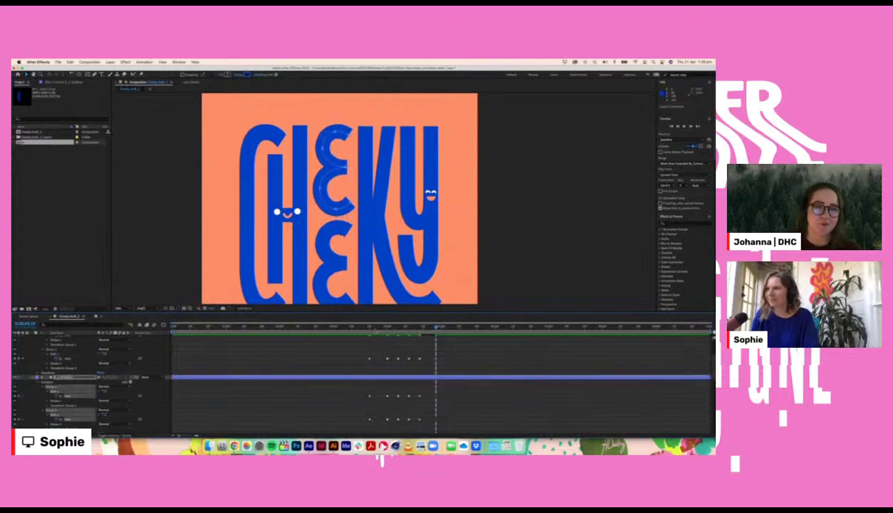
Step: Play back the wobble of both E letters from around their first keyframes to check how they move together
{"action": "left_click", "coordinate": [370, 327]}
{"action": "key", "text": "space"}
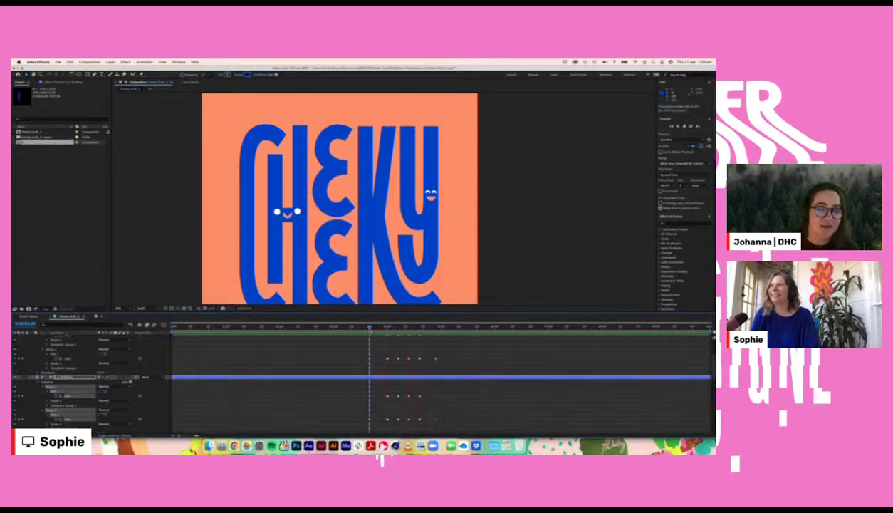
{"action": "key", "text": "space"}
{"action": "left_click_drag", "start_coordinate": [358, 269], "coordinate": [329, 249]}
{"action": "left_click", "coordinate": [359, 327]}
{"action": "key", "text": "space"}
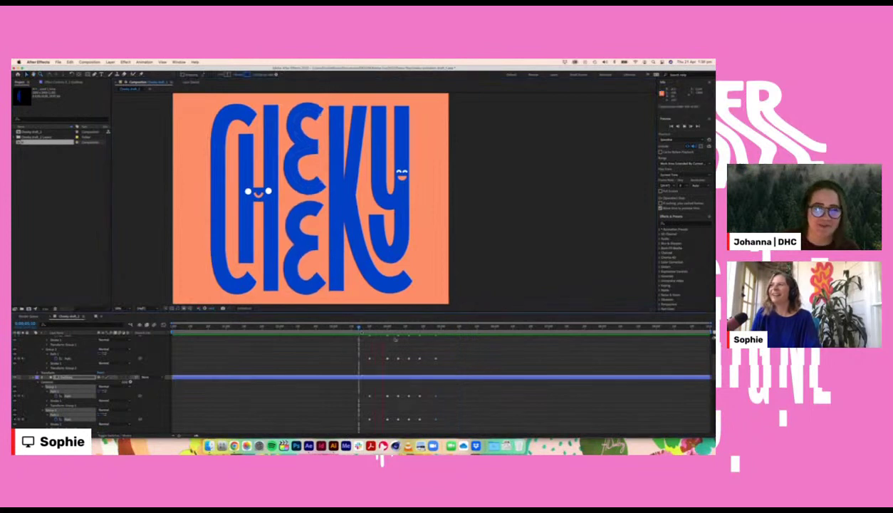
{"action": "key", "text": "space"}
{"action": "left_click_drag", "start_coordinate": [349, 327], "coordinate": [356, 329]}
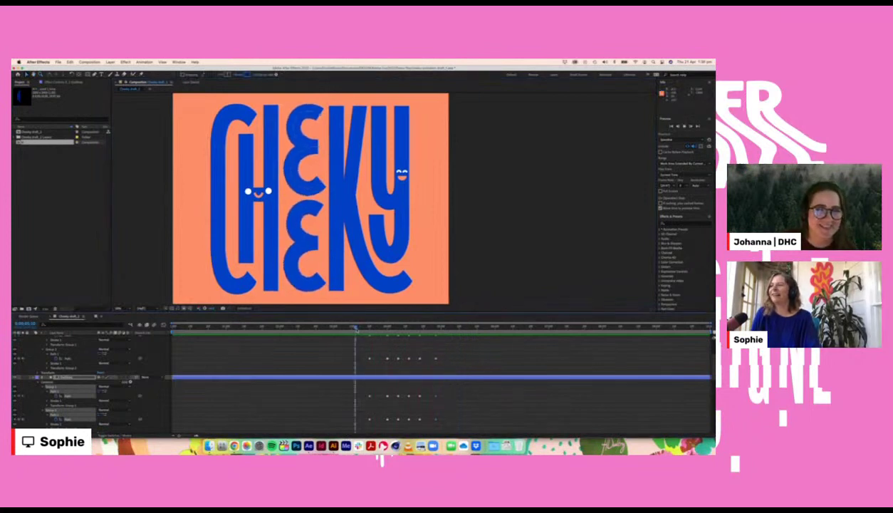
Step: Play back both E letters from just before their first wobble keyframes to judge the unsmoothed motion
{"action": "key", "text": "space"}
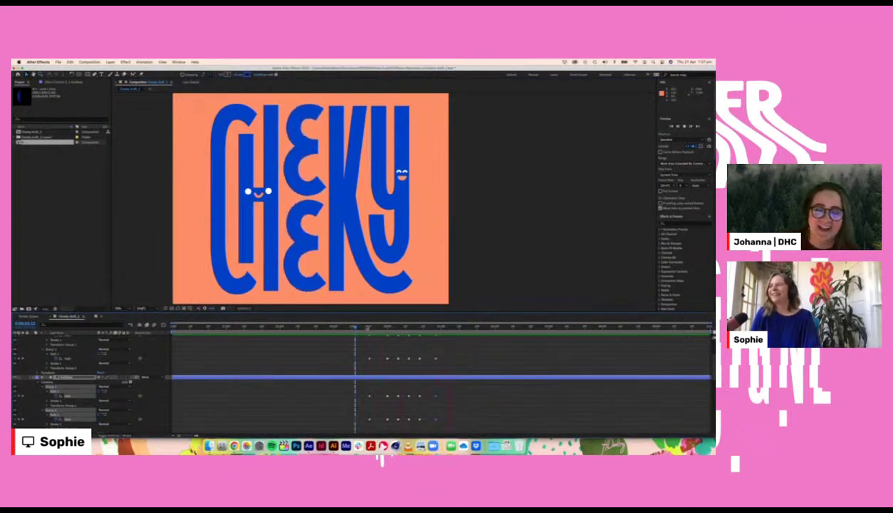
{"action": "left_click", "coordinate": [363, 326]}
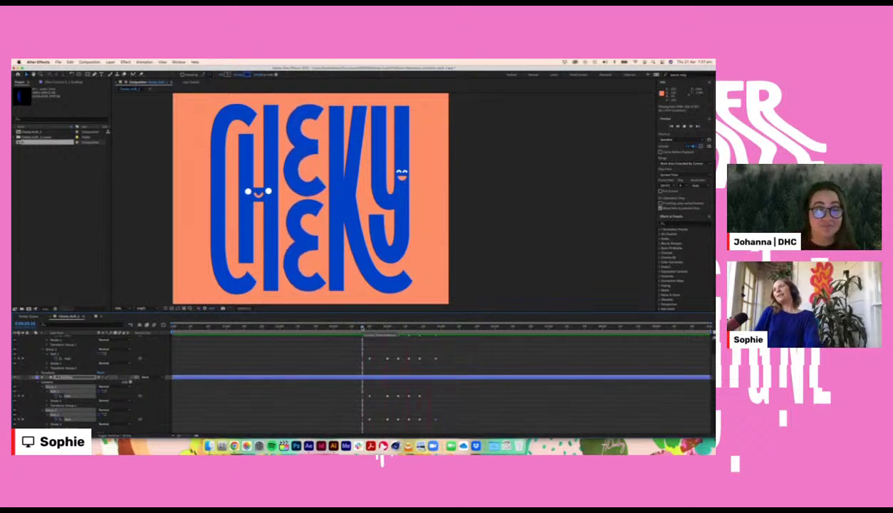
{"action": "key", "text": "space"}
{"action": "left_click", "coordinate": [363, 327]}
{"action": "key", "text": "space"}
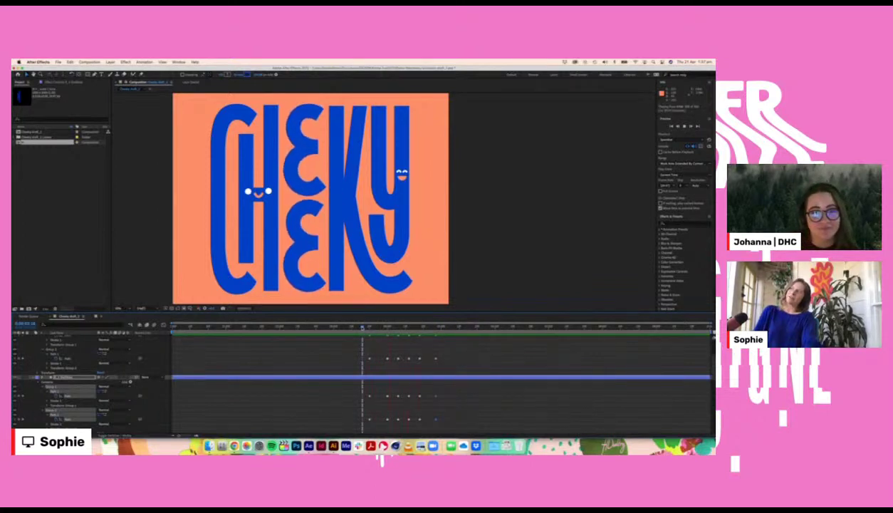
{"action": "key", "text": "space"}
Step: Apply Easy Ease to all Path keyframes in both E layers and play back the smoothed wobble
{"action": "scroll", "coordinate": [363, 341], "scroll_direction": "up", "scroll_amount": 1}
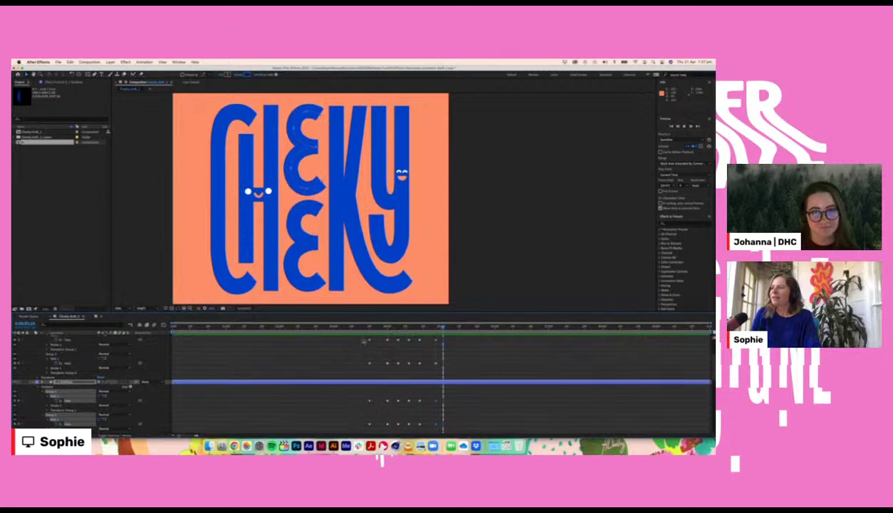
{"action": "left_click_drag", "start_coordinate": [363, 341], "coordinate": [446, 428]}
{"action": "right_click", "coordinate": [435, 362]}
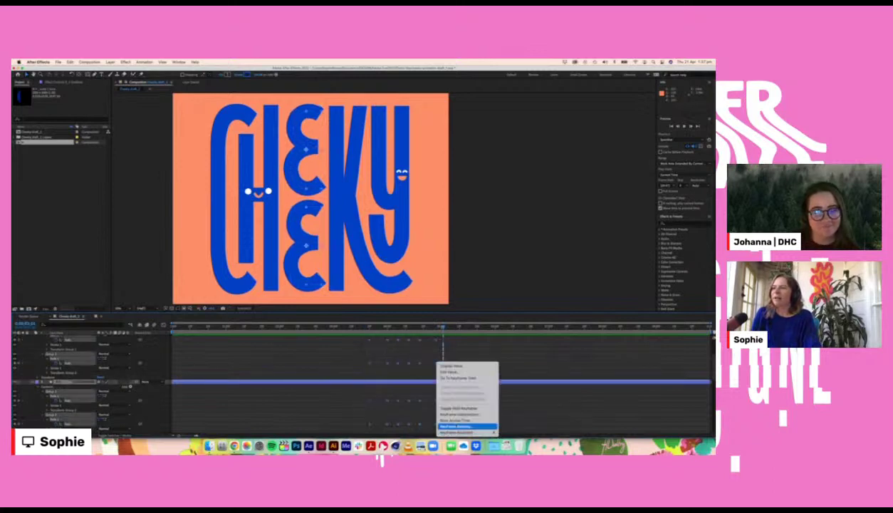
{"action": "mouse_move", "coordinate": [459, 433]}
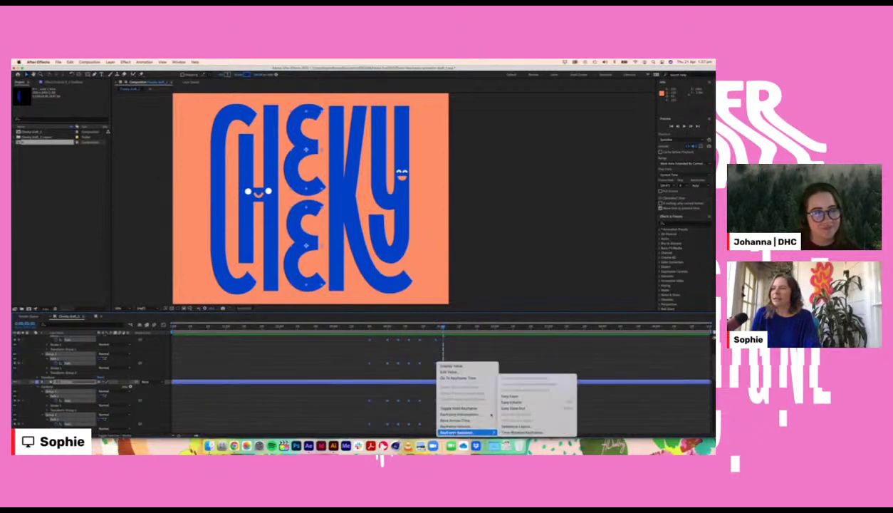
{"action": "left_click", "coordinate": [510, 396]}
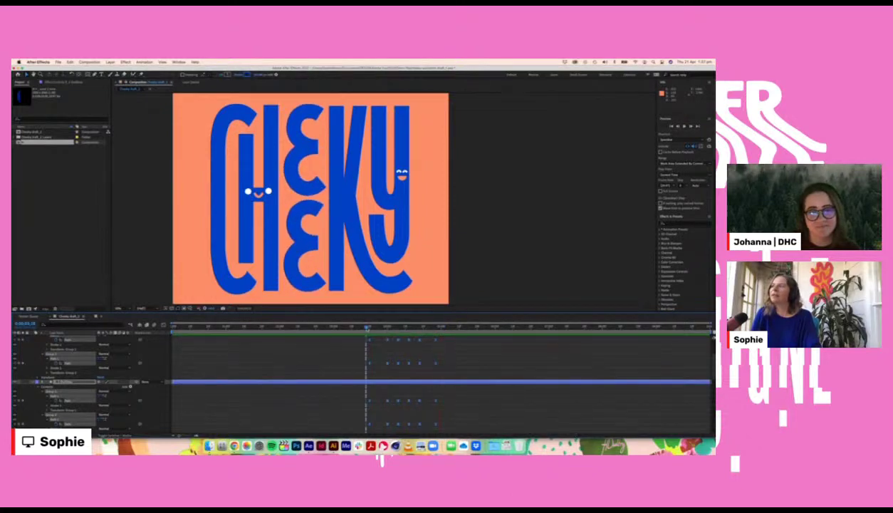
{"action": "key", "text": "space"}
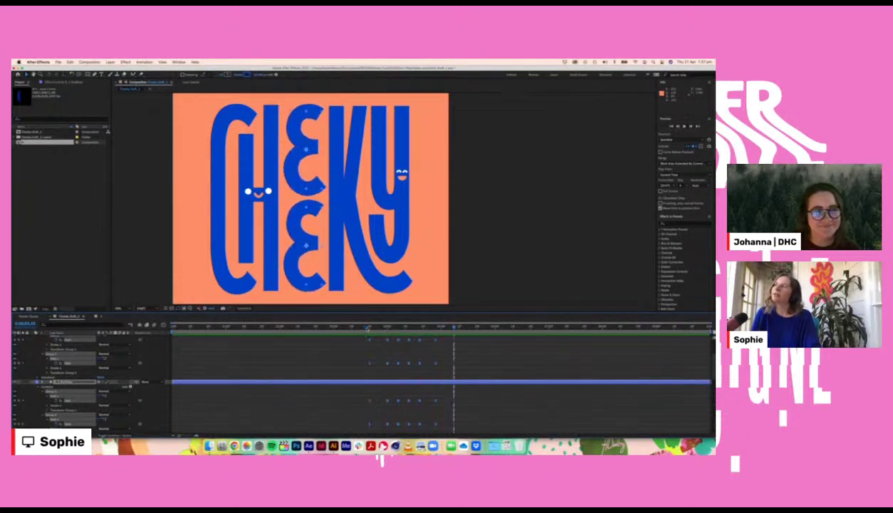
{"action": "key", "text": "space"}
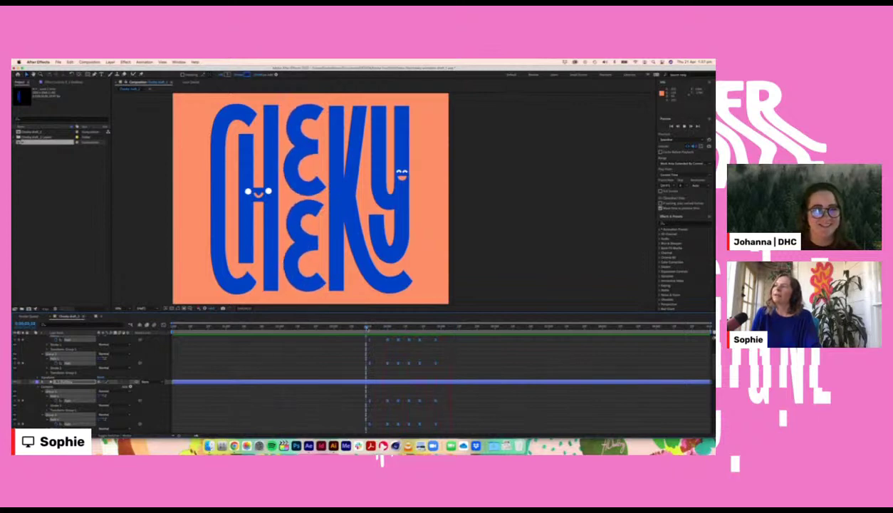
Step: Identify the E layers' shape groups by toggling visibility, then shift the second group's Path keyframes slightly earlier in both letters
{"action": "left_click", "coordinate": [457, 358]}
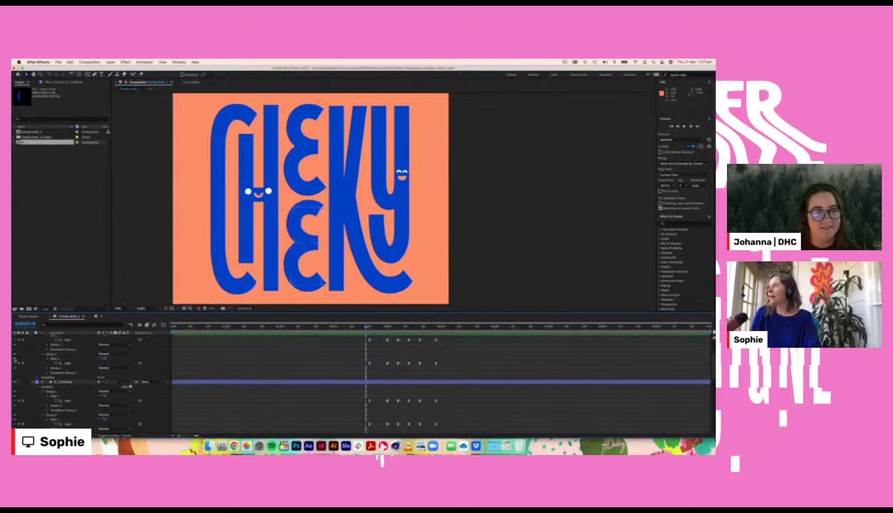
{"action": "scroll", "coordinate": [19, 340], "scroll_direction": "up", "scroll_amount": 1}
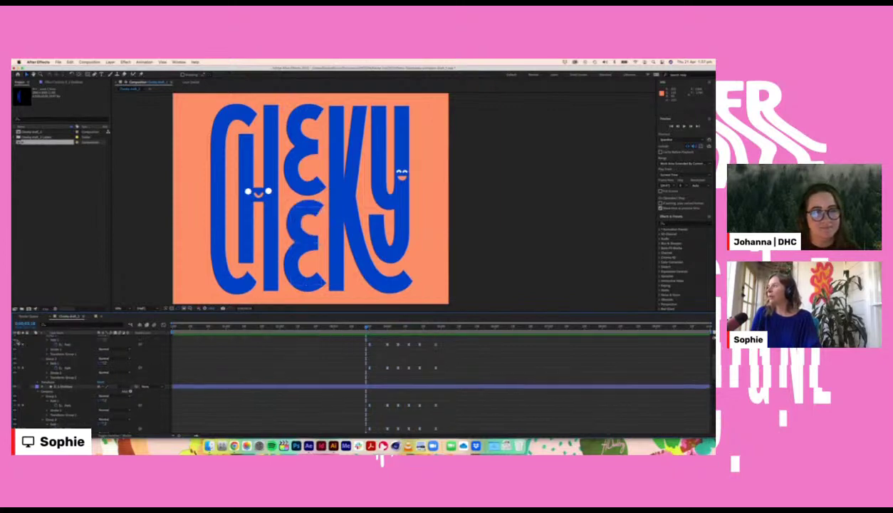
{"action": "left_click", "coordinate": [16, 340]}
{"action": "left_click", "coordinate": [16, 339]}
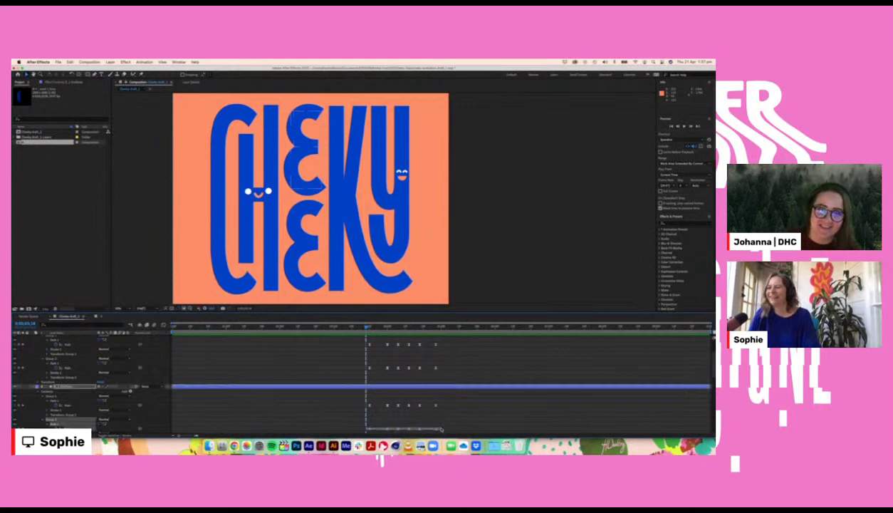
{"action": "left_click_drag", "start_coordinate": [360, 365], "coordinate": [426, 377]}
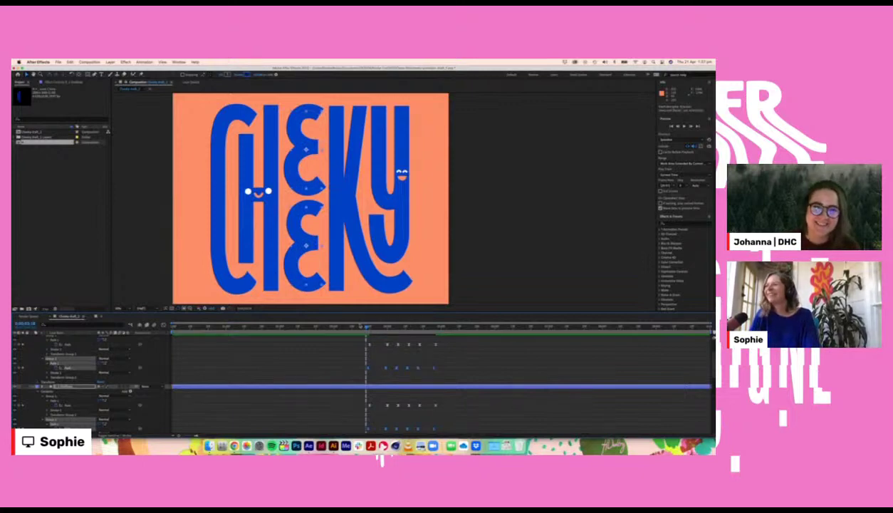
Step: Play back the E wobble several times to compare the staggered and aligned timing of the shape groups
{"action": "left_click", "coordinate": [360, 326]}
{"action": "key", "text": "space"}
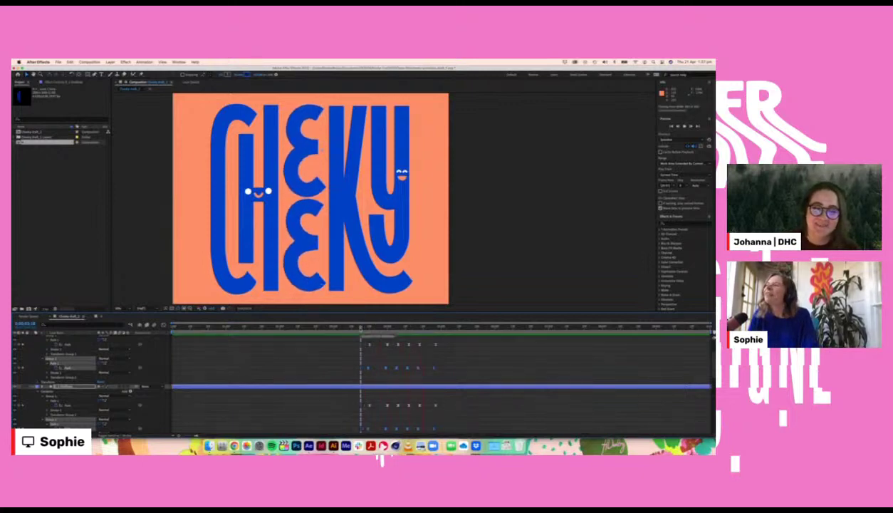
{"action": "key", "text": "space"}
{"action": "key", "text": "space"}
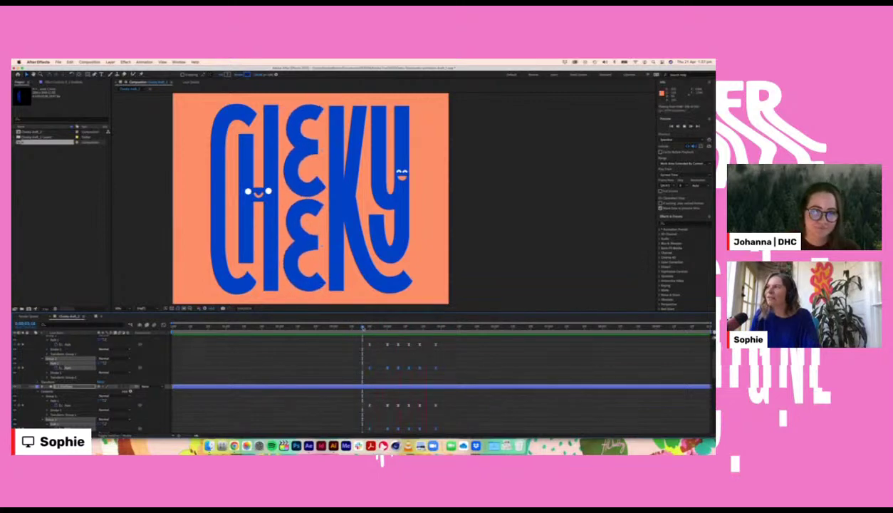
{"action": "left_click", "coordinate": [358, 327]}
{"action": "key", "text": "space"}
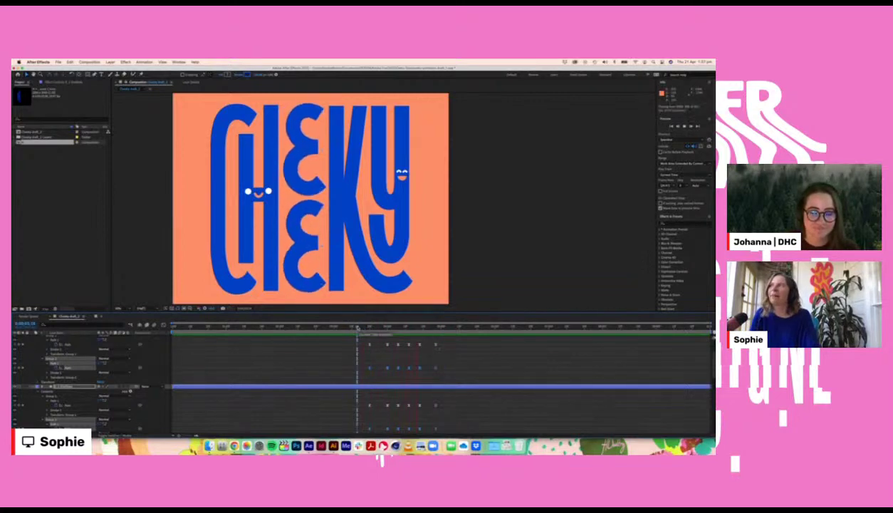
{"action": "key", "text": "space"}
{"action": "key", "text": "space"}
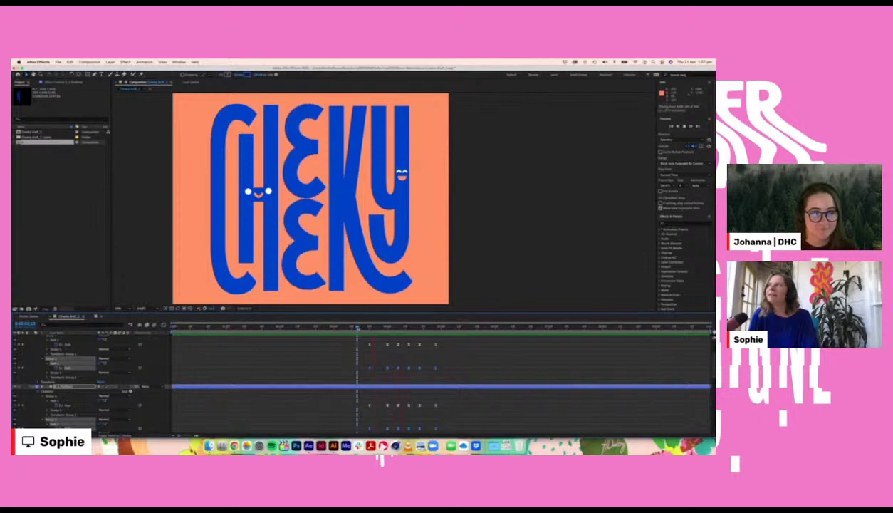
{"action": "key", "text": "space"}
Step: Move the second shape group's Path keyframes slightly ahead of the first group's in both E letters and preview the offset
{"action": "left_click_drag", "start_coordinate": [359, 328], "coordinate": [365, 328]}
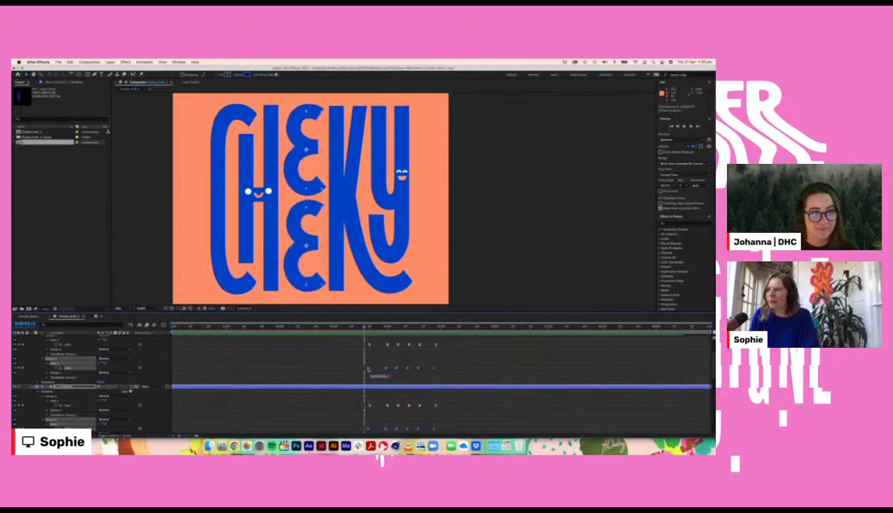
{"action": "left_click_drag", "start_coordinate": [370, 369], "coordinate": [368, 369]}
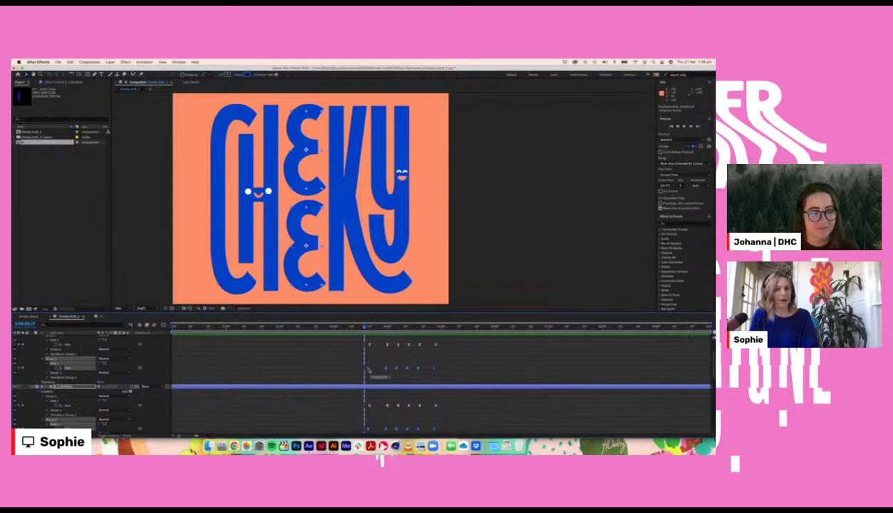
{"action": "left_click", "coordinate": [354, 326]}
{"action": "key", "text": "space"}
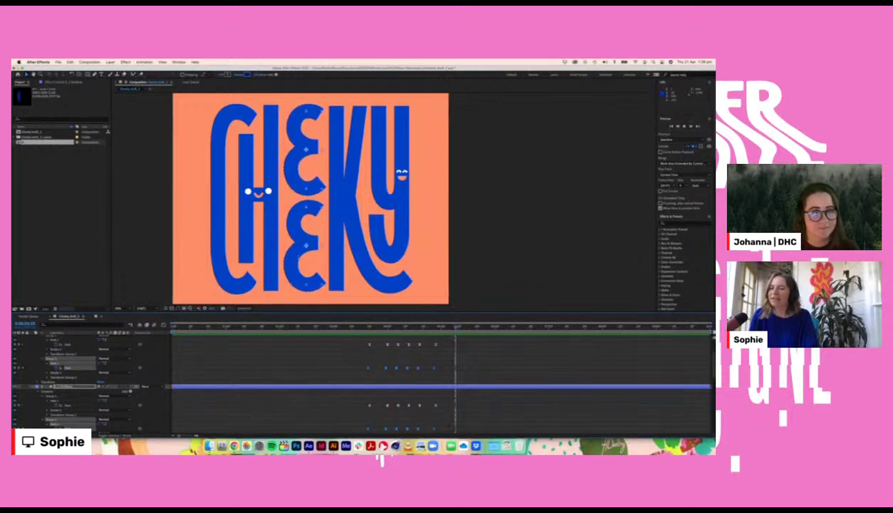
{"action": "key", "text": "space"}
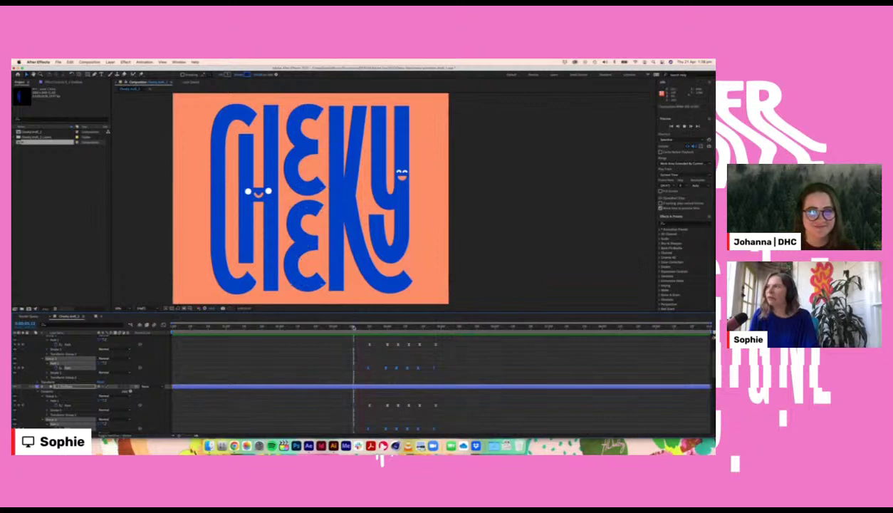
Step: Replay the E letters' movement from before the first keyframes to check the staggered timing
{"action": "key", "text": "space"}
{"action": "left_click", "coordinate": [354, 327]}
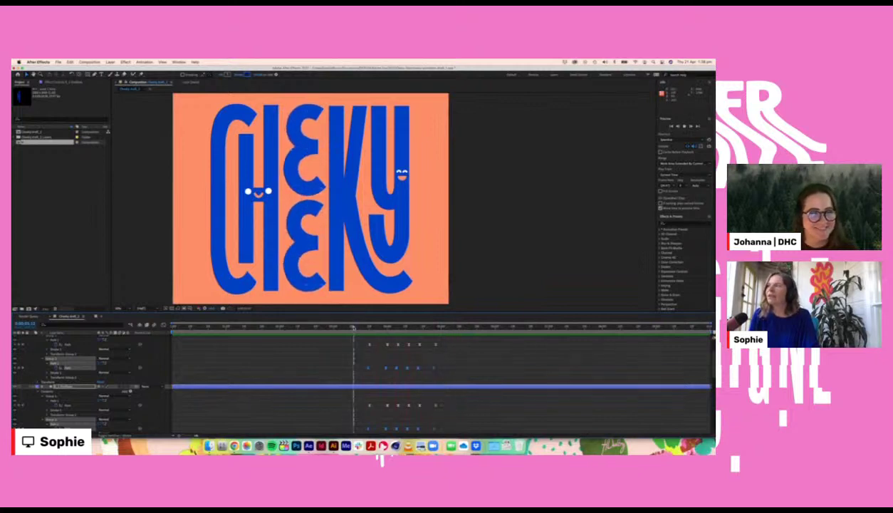
{"action": "key", "text": "space"}
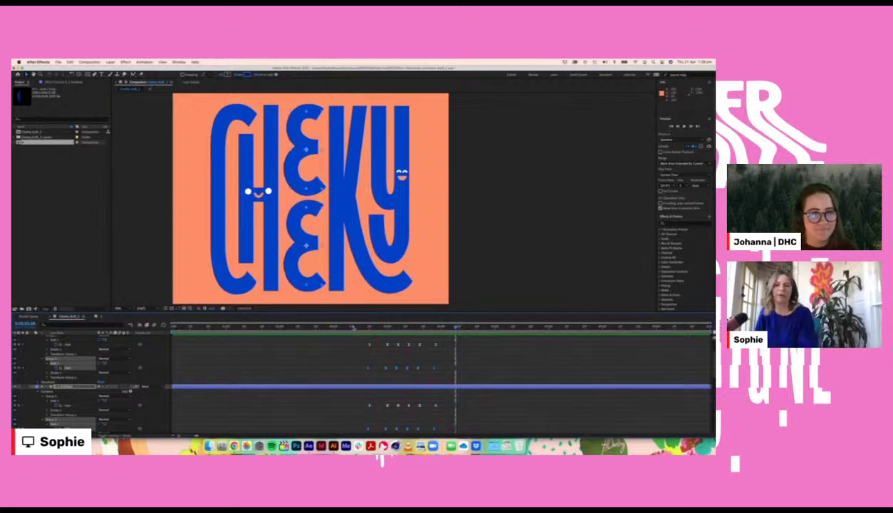
{"action": "left_click", "coordinate": [353, 328]}
{"action": "key", "text": "space"}
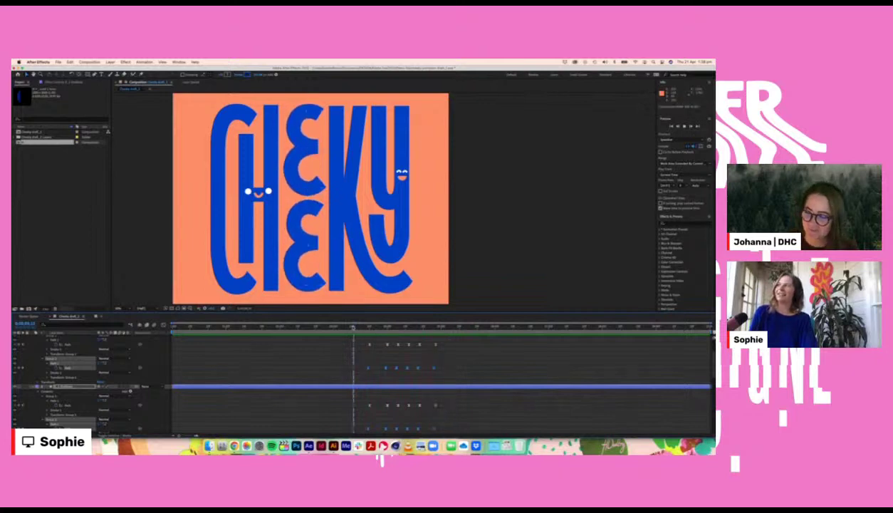
{"action": "key", "text": "space"}
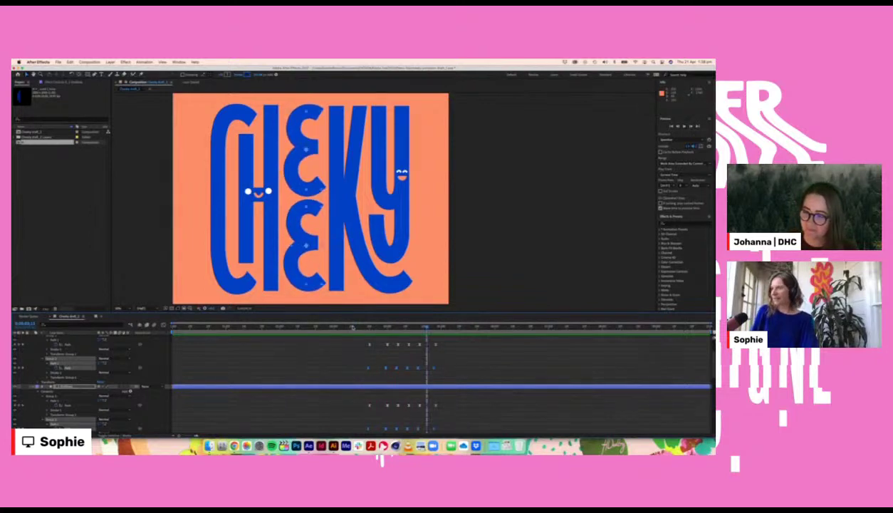
Step: Play back the lettering animation from its early part through the E wobble with the full composition visible
{"action": "left_click", "coordinate": [230, 325]}
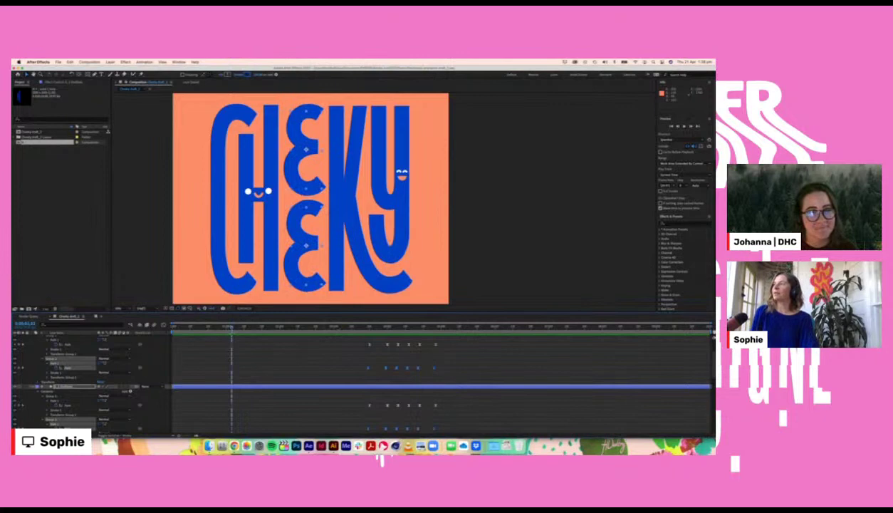
{"action": "mouse_move", "coordinate": [230, 325]}
{"action": "left_mouse_down"}
{"action": "mouse_move", "coordinate": [196, 325]}
{"action": "mouse_move", "coordinate": [238, 325]}
{"action": "left_mouse_up"}
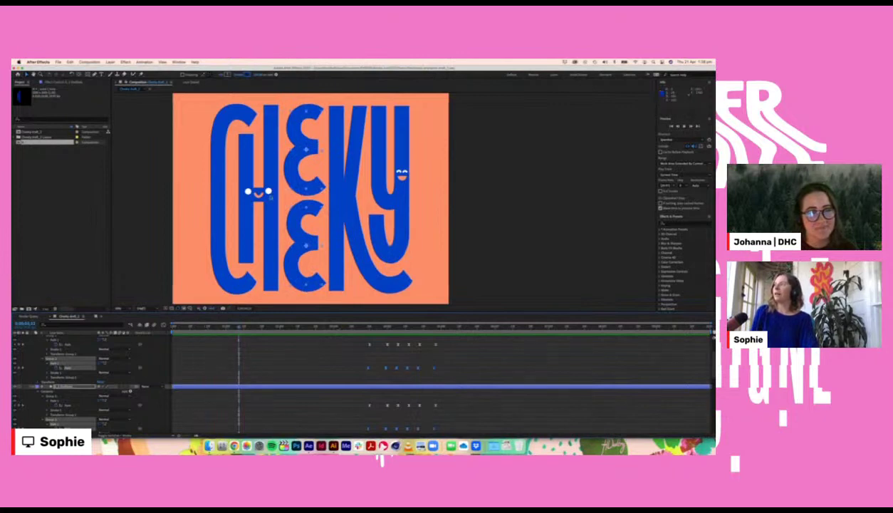
{"action": "key", "text": "comma"}
{"action": "key", "text": "space"}
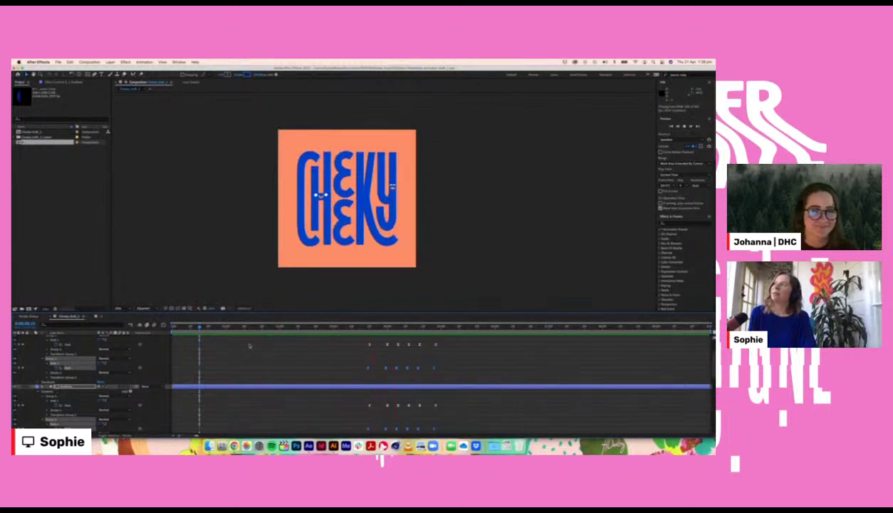
{"action": "key", "text": "space"}
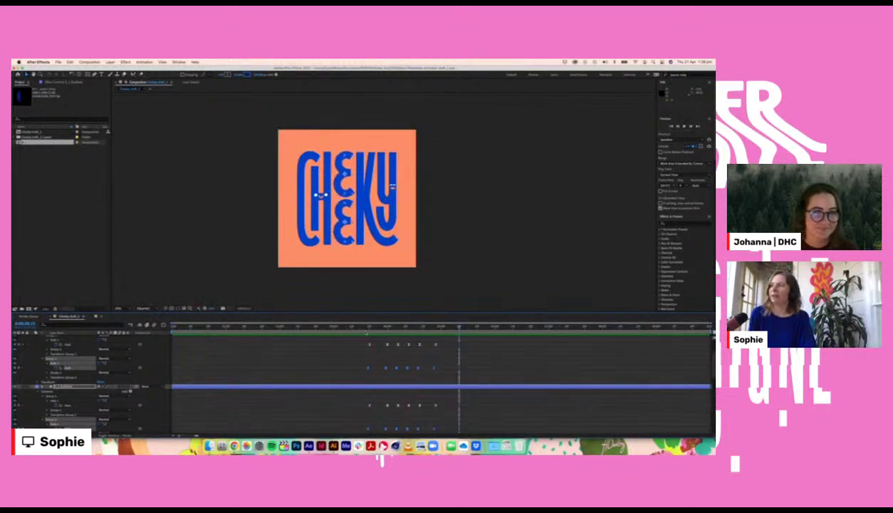
Step: Replay the E wobble section to check how it reads within the whole CHEEKY lettering
{"action": "left_click", "coordinate": [366, 326]}
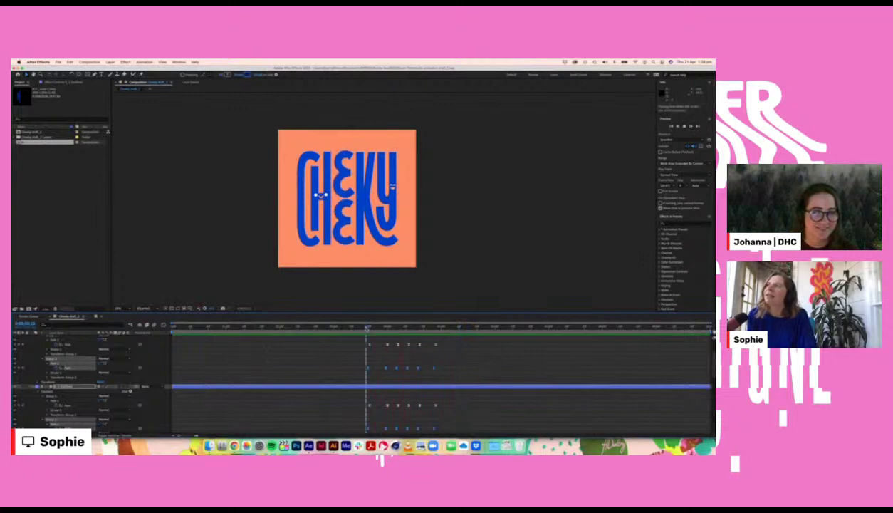
{"action": "key", "text": "space"}
{"action": "left_click", "coordinate": [367, 327]}
{"action": "key", "text": "space"}
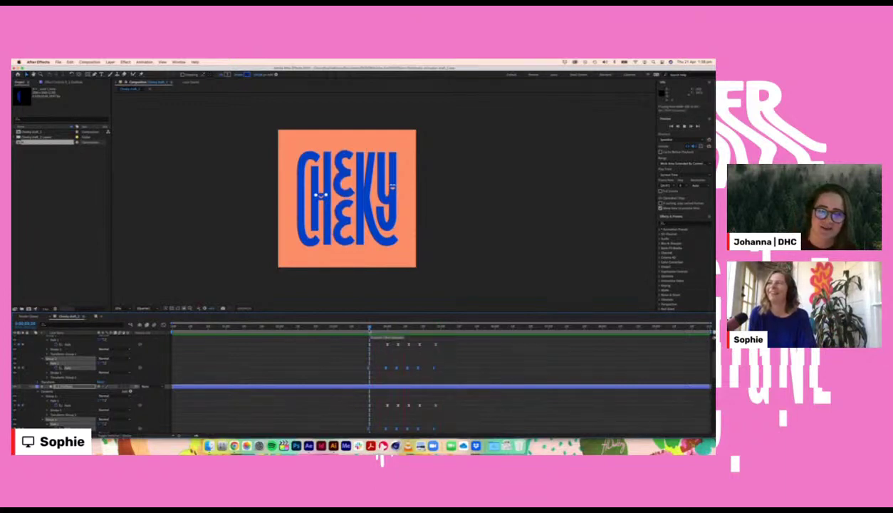
Step: Deselect the E keyframes and play back the wobble up close without the path outlines
{"action": "key", "text": "period"}
{"action": "key", "text": "period"}
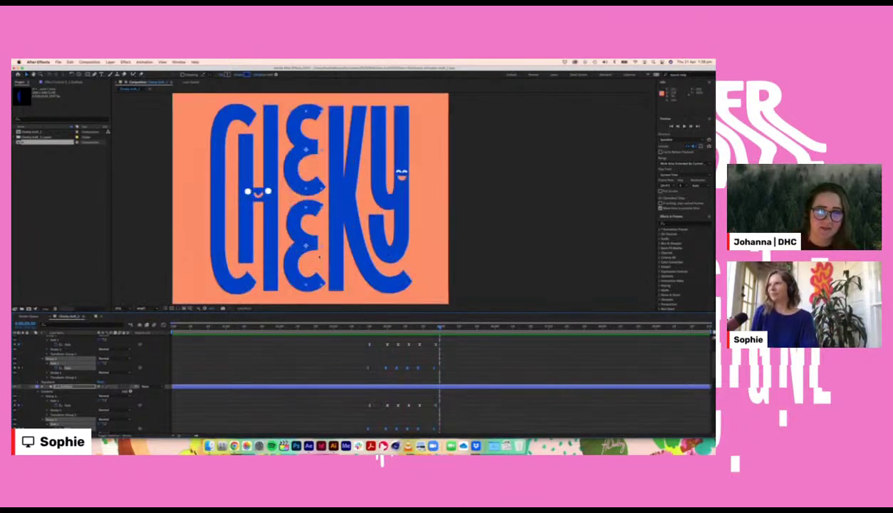
{"action": "left_click", "coordinate": [549, 237]}
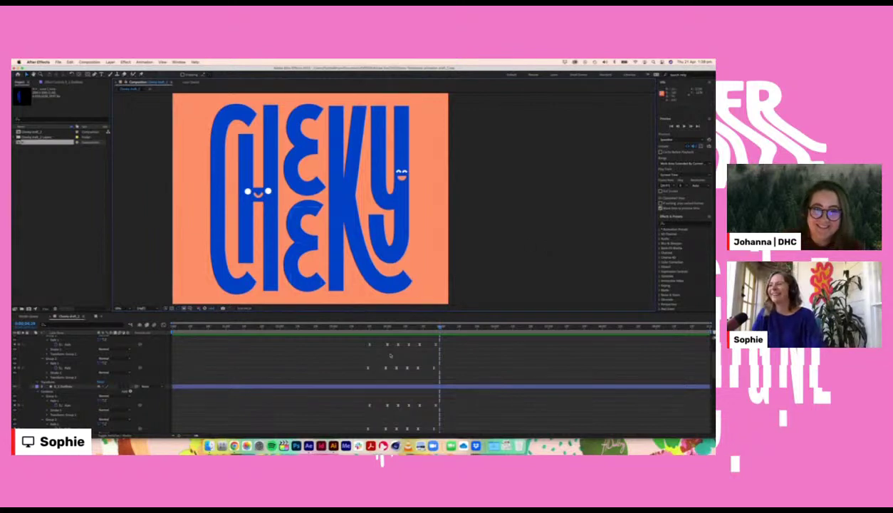
{"action": "left_click", "coordinate": [360, 328]}
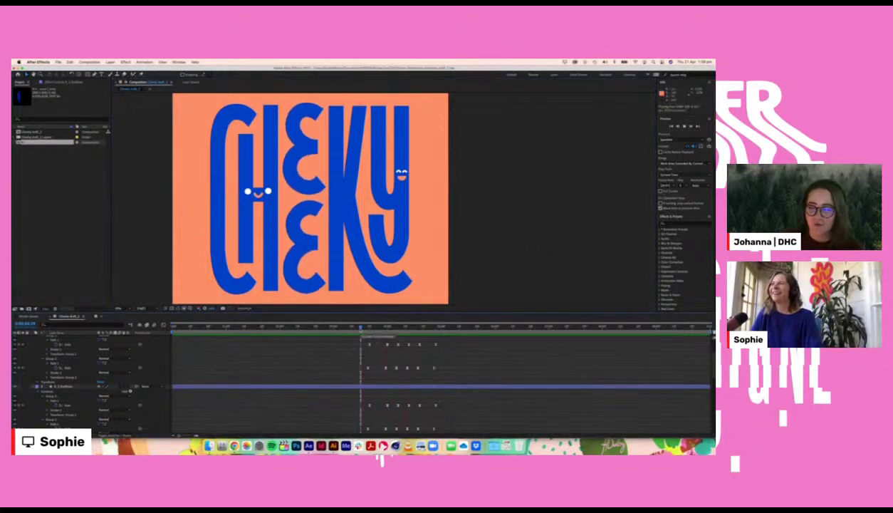
{"action": "key", "text": "space"}
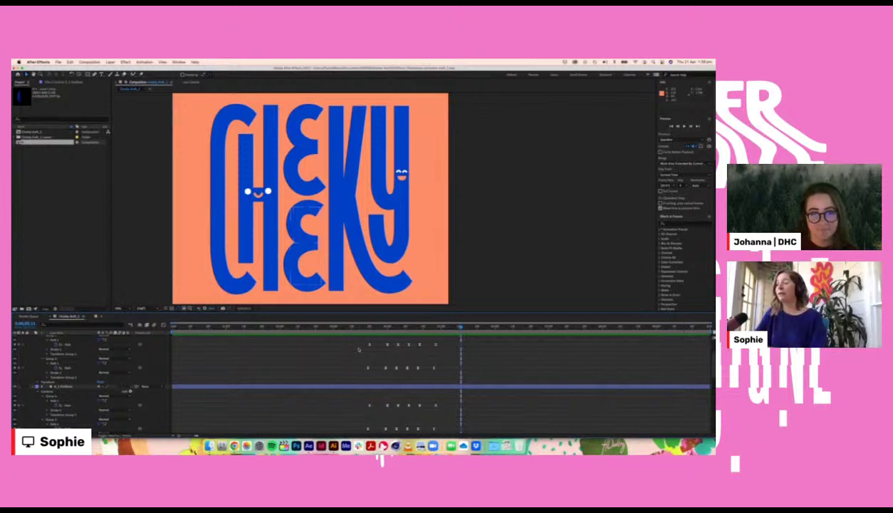
Step: Play back the CHEEKY animation from the first E wobble keyframes with the whole lettering in view
{"action": "left_click", "coordinate": [367, 326]}
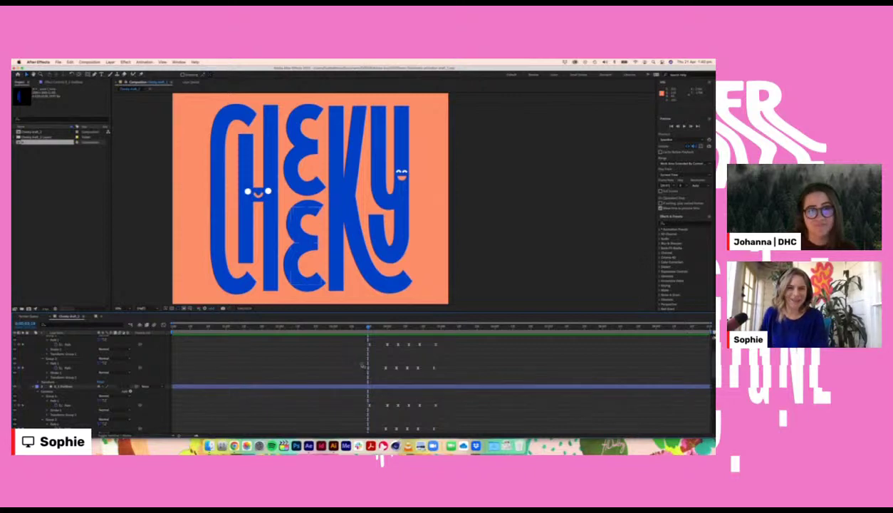
{"action": "key", "text": "space"}
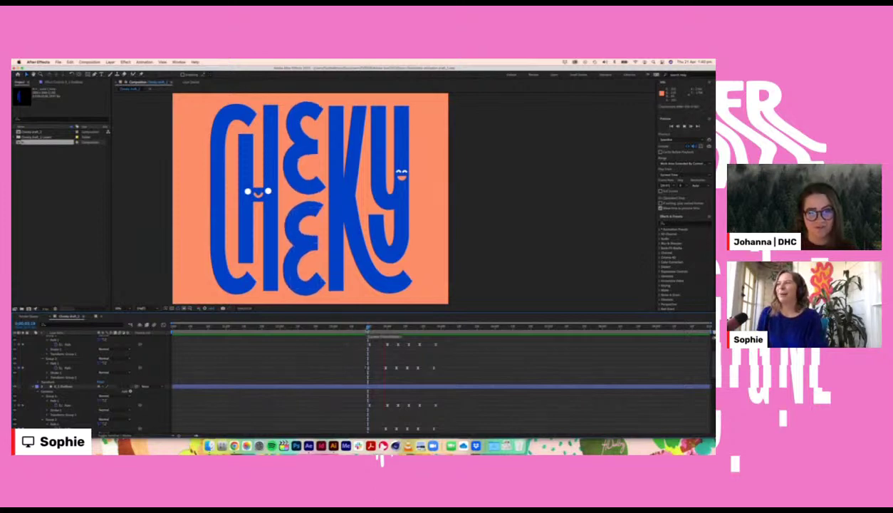
{"action": "left_click_drag", "start_coordinate": [368, 328], "coordinate": [366, 328]}
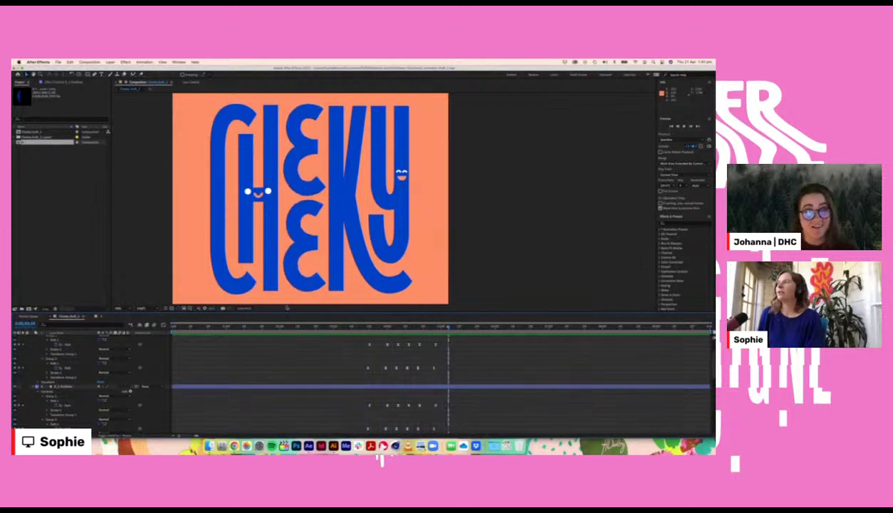
{"action": "scroll", "coordinate": [91, 380], "scroll_direction": "up", "scroll_amount": 2}
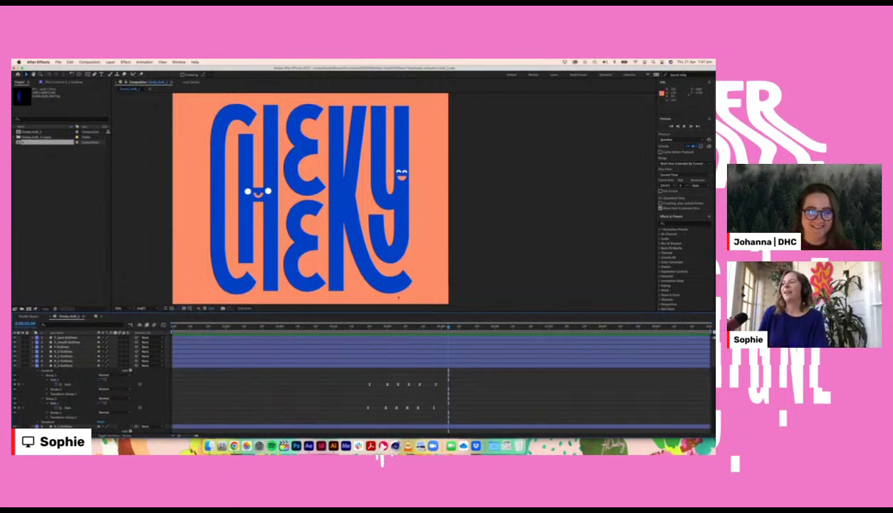
Step: Switch to Chrome to view the Instagram post of the pink letter K covered in lips, and return to After Effects
{"action": "left_click", "coordinate": [234, 445]}
{"action": "left_click", "coordinate": [128, 72]}
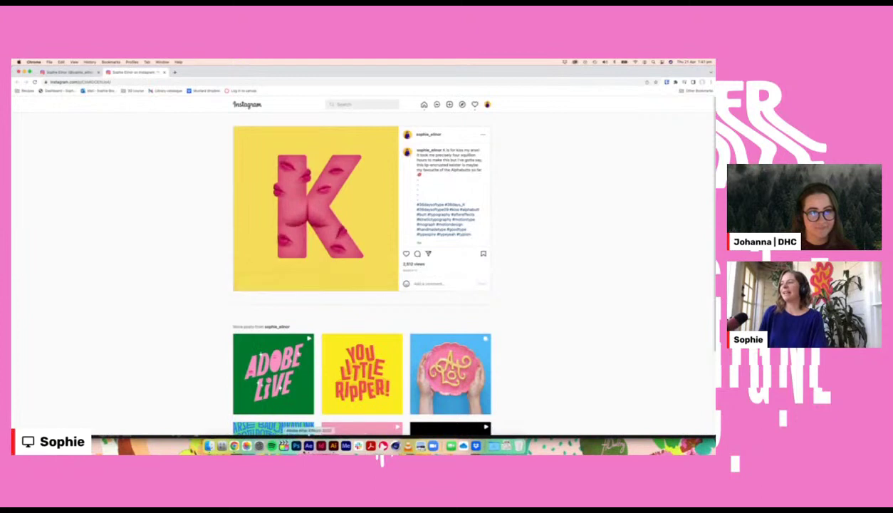
{"action": "left_click", "coordinate": [308, 445]}
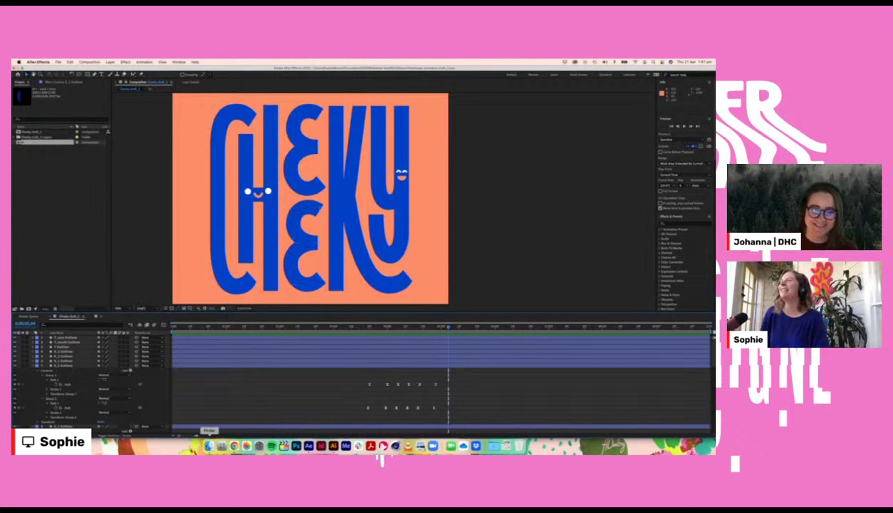
Step: Add the front-facing tongue video clip from Finder's Video edits folder as the top layer of the CHEEKY composition
{"action": "left_click", "coordinate": [208, 446]}
{"action": "left_click_drag", "start_coordinate": [256, 181], "coordinate": [253, 274]}
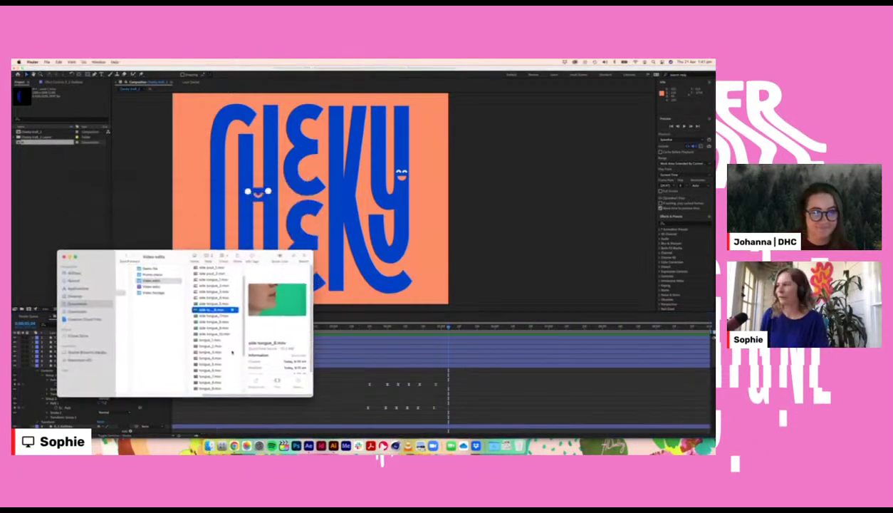
{"action": "scroll", "coordinate": [232, 352], "scroll_direction": "down", "scroll_amount": 1}
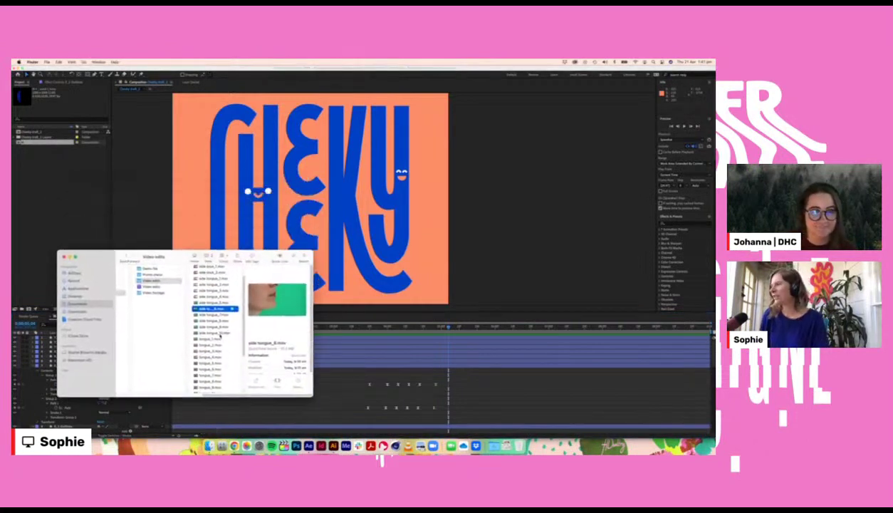
{"action": "left_click", "coordinate": [137, 197]}
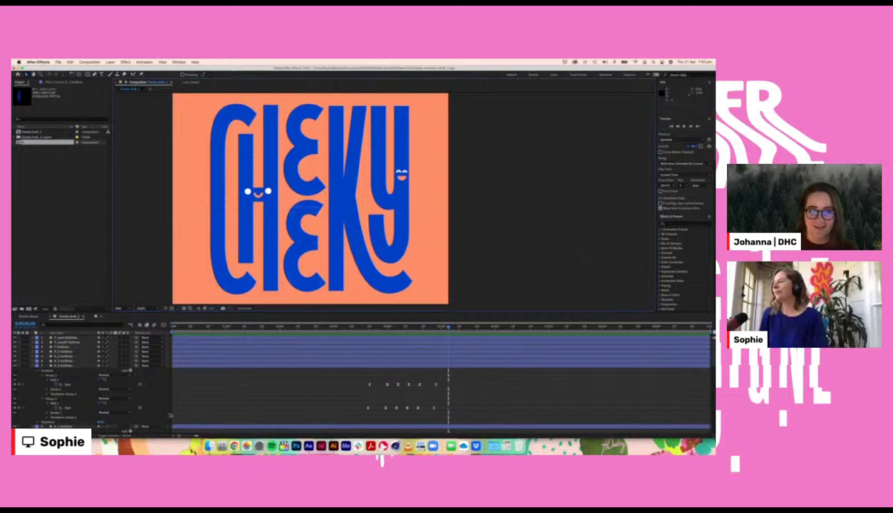
{"action": "left_click", "coordinate": [208, 446]}
{"action": "scroll", "coordinate": [216, 332], "scroll_direction": "down", "scroll_amount": 5}
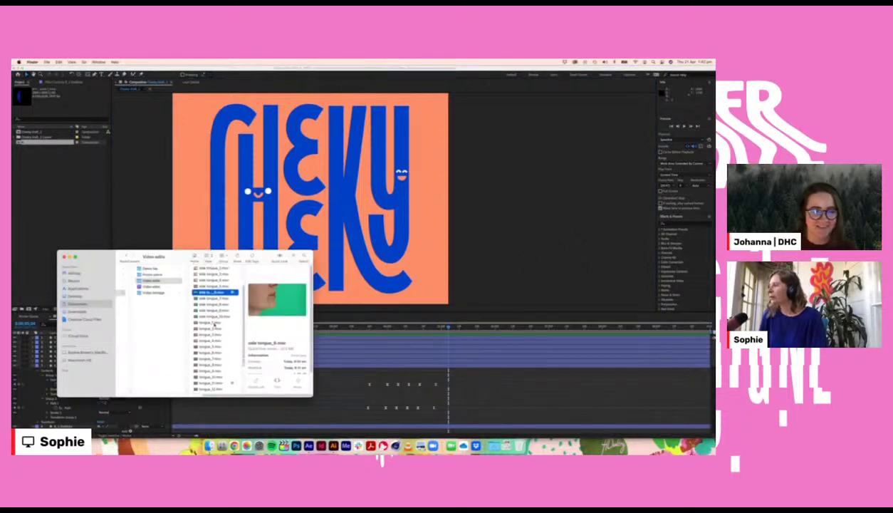
{"action": "left_click", "coordinate": [214, 344]}
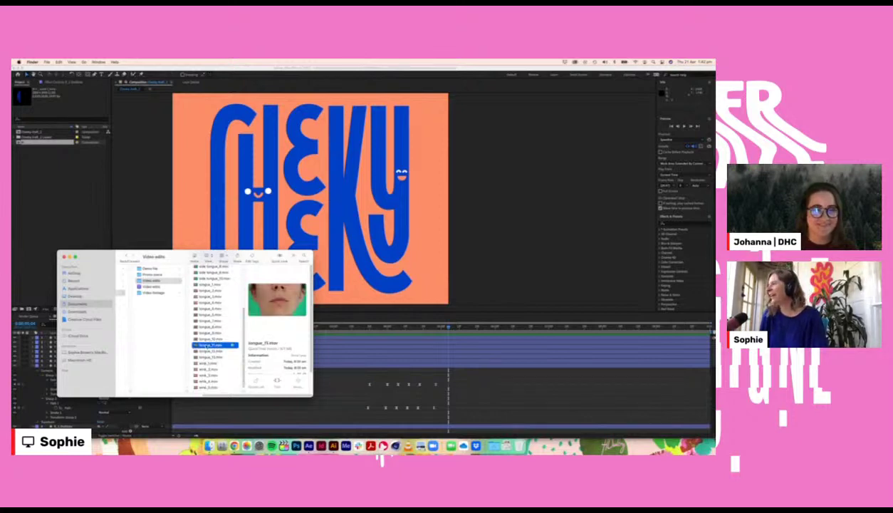
{"action": "left_click_drag", "start_coordinate": [206, 346], "coordinate": [43, 336]}
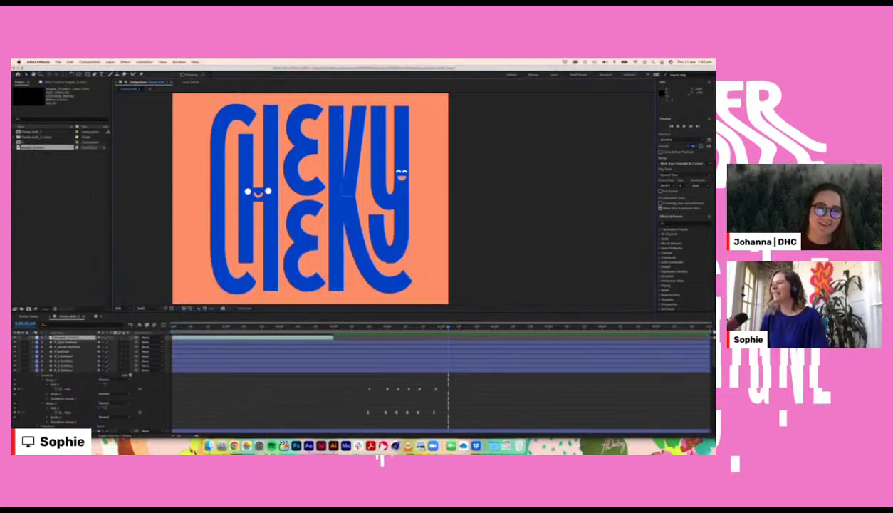
Step: Shift the tongue clip along the timeline so that it starts just after the last E wobble keyframes
{"action": "left_click_drag", "start_coordinate": [217, 338], "coordinate": [501, 346]}
{"action": "left_click", "coordinate": [484, 327]}
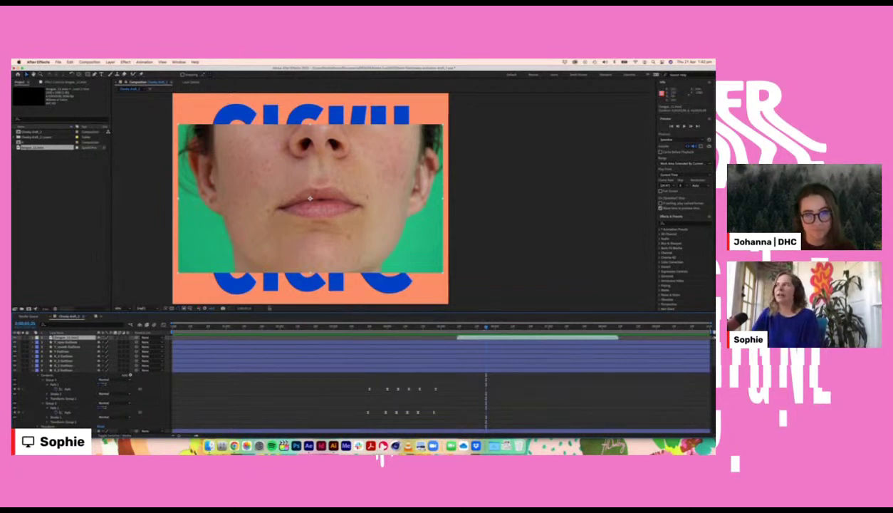
{"action": "left_click", "coordinate": [491, 326]}
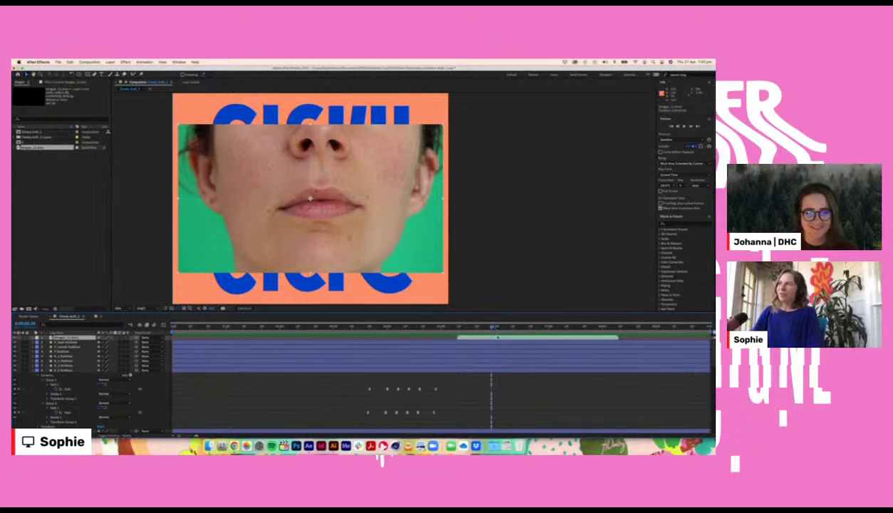
Step: Open the tongue clip in its own layer view and set the Brush tool to paint on the Alpha channel
{"action": "double_click", "coordinate": [498, 338]}
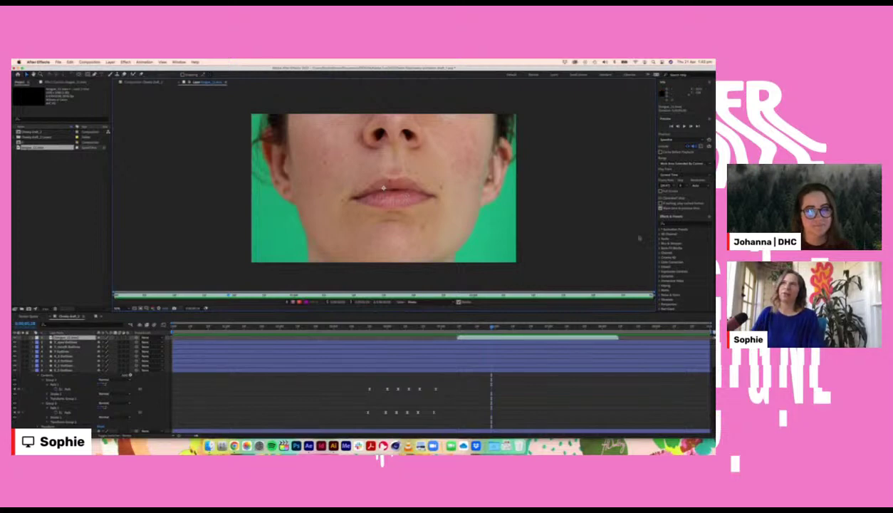
{"action": "scroll", "coordinate": [669, 171], "scroll_direction": "down", "scroll_amount": 10}
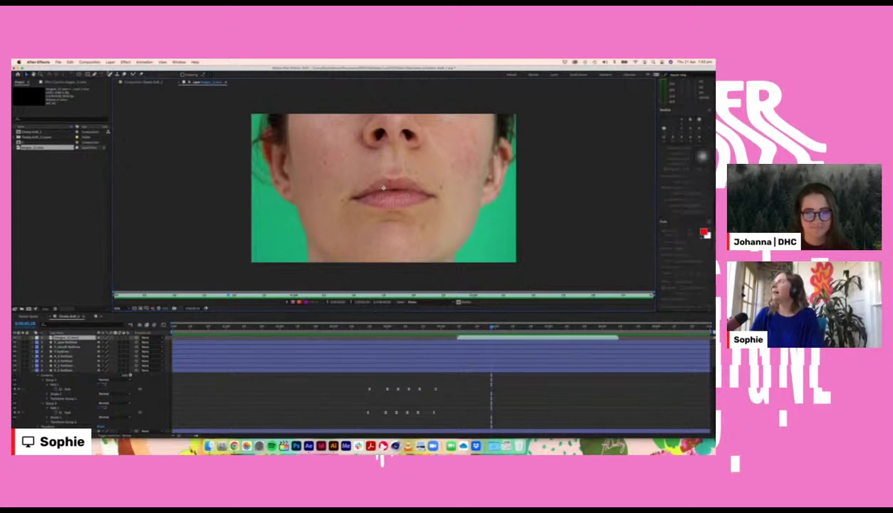
{"action": "left_click", "coordinate": [107, 74]}
{"action": "left_click", "coordinate": [110, 75]}
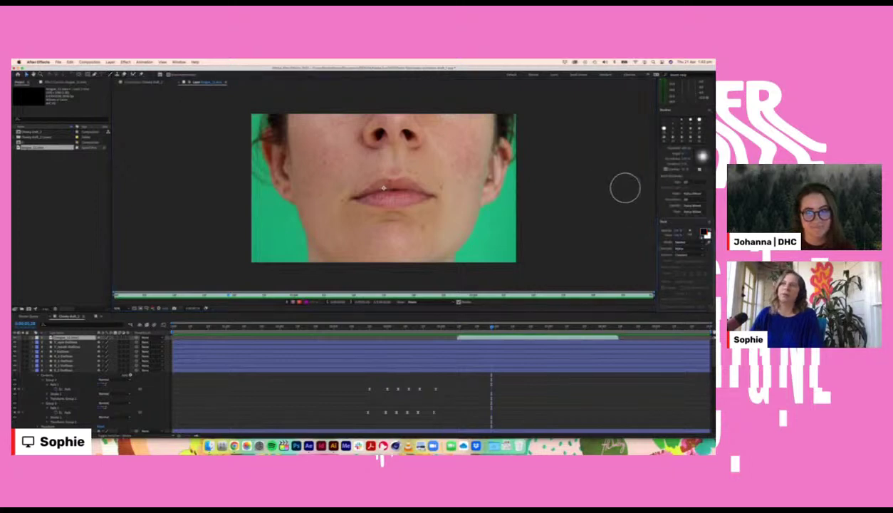
{"action": "left_click", "coordinate": [692, 249]}
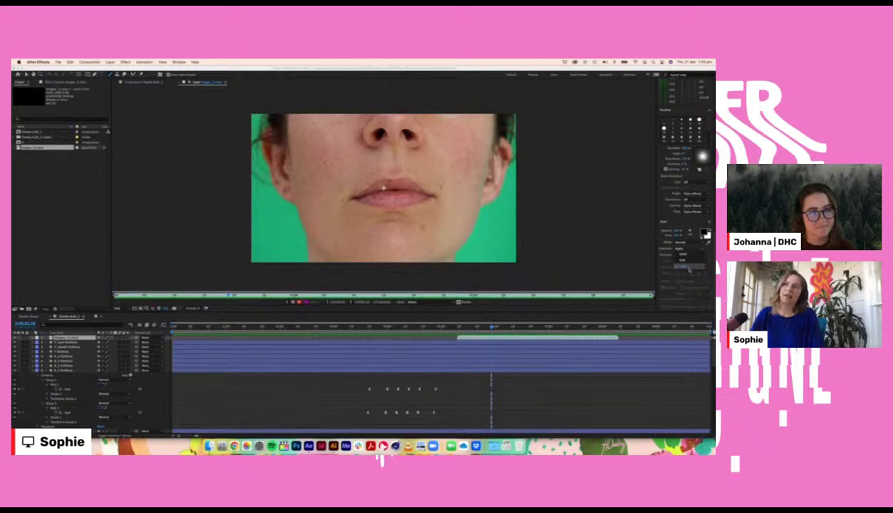
{"action": "left_click", "coordinate": [686, 266]}
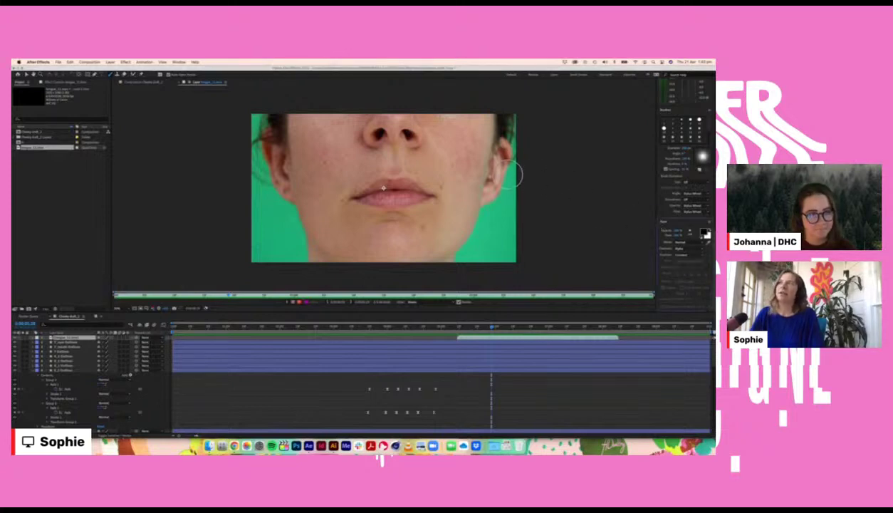
Step: Try painting out the clip's upper-right corner with a black alpha stroke and check it in the composition
{"action": "mouse_move", "coordinate": [507, 178]}
{"action": "left_mouse_down"}
{"action": "mouse_move", "coordinate": [515, 156]}
{"action": "mouse_move", "coordinate": [470, 142]}
{"action": "mouse_move", "coordinate": [421, 94]}
{"action": "mouse_move", "coordinate": [388, 86]}
{"action": "left_mouse_up"}
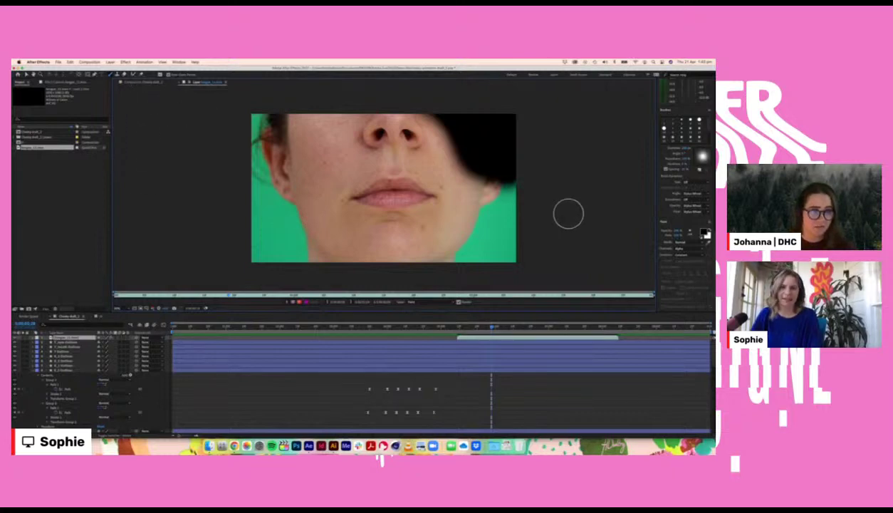
{"action": "left_click", "coordinate": [148, 83]}
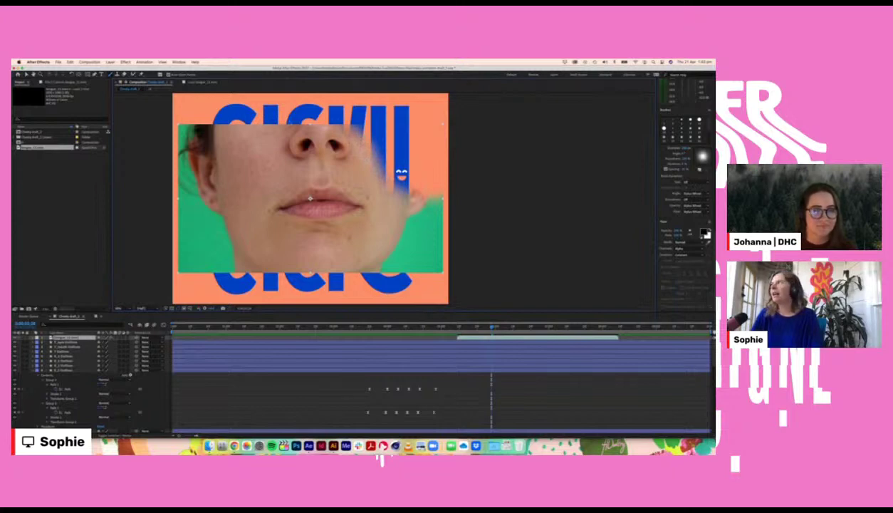
{"action": "left_click", "coordinate": [197, 82]}
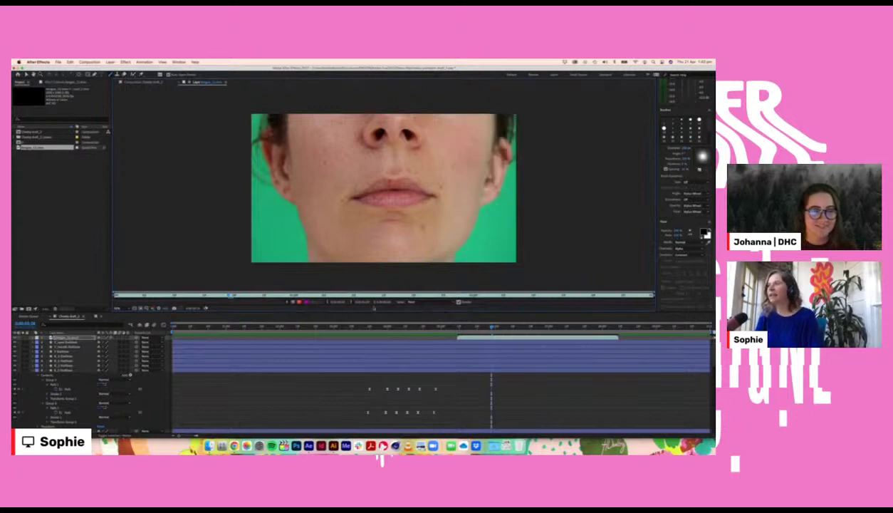
Step: From the clip's first frame, paint out the green background and outer face in black, restoring the overpainted chin with white
{"action": "left_click_drag", "start_coordinate": [229, 295], "coordinate": [115, 295]}
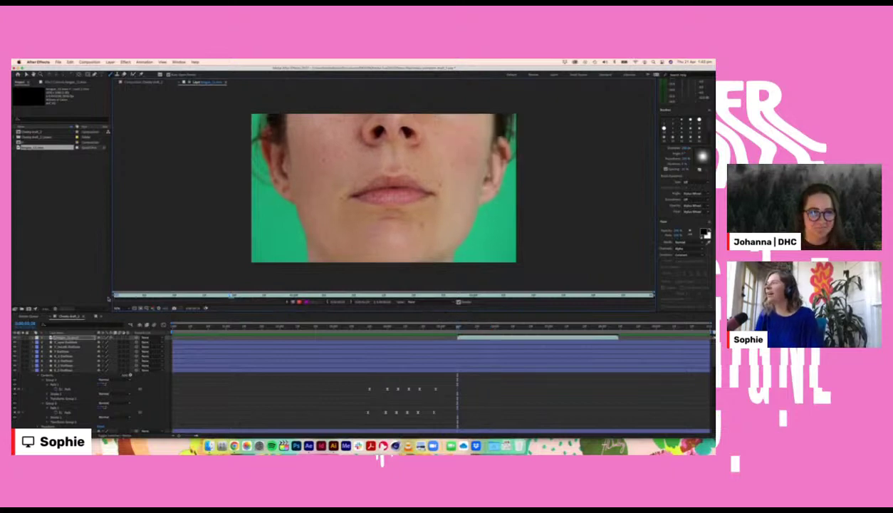
{"action": "mouse_move", "coordinate": [316, 108]}
{"action": "left_mouse_down"}
{"action": "mouse_move", "coordinate": [281, 111]}
{"action": "mouse_move", "coordinate": [241, 132]}
{"action": "mouse_move", "coordinate": [271, 204]}
{"action": "mouse_move", "coordinate": [244, 228]}
{"action": "mouse_move", "coordinate": [289, 220]}
{"action": "mouse_move", "coordinate": [287, 229]}
{"action": "mouse_move", "coordinate": [441, 119]}
{"action": "mouse_move", "coordinate": [417, 128]}
{"action": "mouse_move", "coordinate": [527, 131]}
{"action": "mouse_move", "coordinate": [526, 167]}
{"action": "mouse_move", "coordinate": [510, 192]}
{"action": "mouse_move", "coordinate": [495, 189]}
{"action": "mouse_move", "coordinate": [458, 271]}
{"action": "mouse_move", "coordinate": [474, 242]}
{"action": "mouse_move", "coordinate": [505, 271]}
{"action": "mouse_move", "coordinate": [323, 261]}
{"action": "mouse_move", "coordinate": [315, 251]}
{"action": "mouse_move", "coordinate": [322, 266]}
{"action": "mouse_move", "coordinate": [398, 214]}
{"action": "mouse_move", "coordinate": [395, 207]}
{"action": "left_mouse_up"}
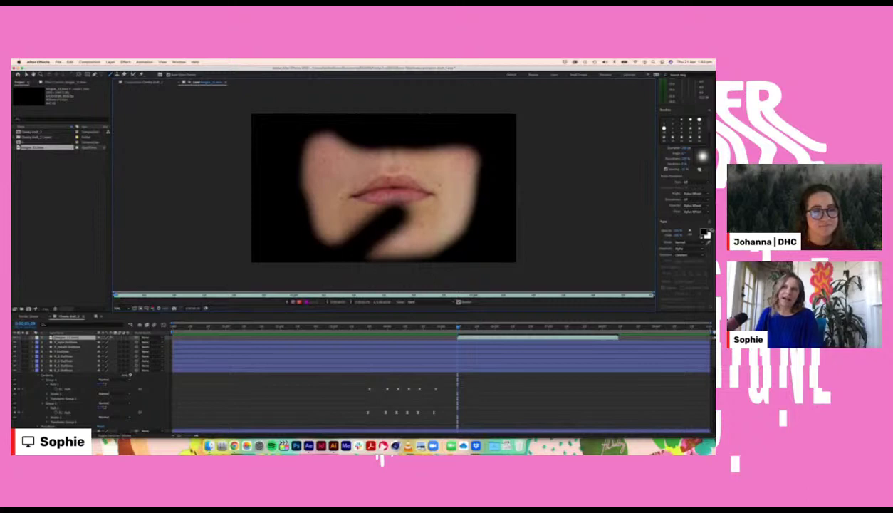
{"action": "left_click", "coordinate": [710, 230]}
{"action": "mouse_move", "coordinate": [403, 208]}
{"action": "left_mouse_down"}
{"action": "mouse_move", "coordinate": [380, 214]}
{"action": "mouse_move", "coordinate": [361, 243]}
{"action": "mouse_move", "coordinate": [378, 238]}
{"action": "left_mouse_up"}
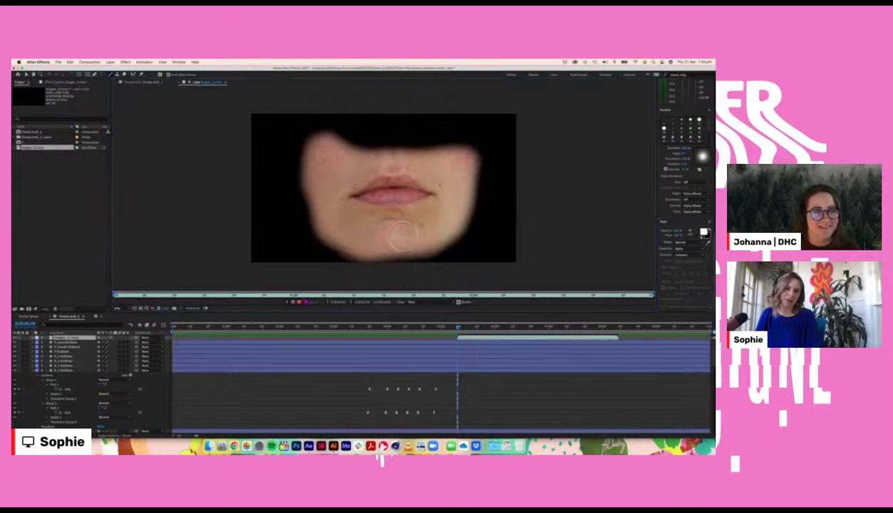
Step: Paint in black again to trim the cheeks and the area below the nose closer around the mouth
{"action": "key", "text": "x"}
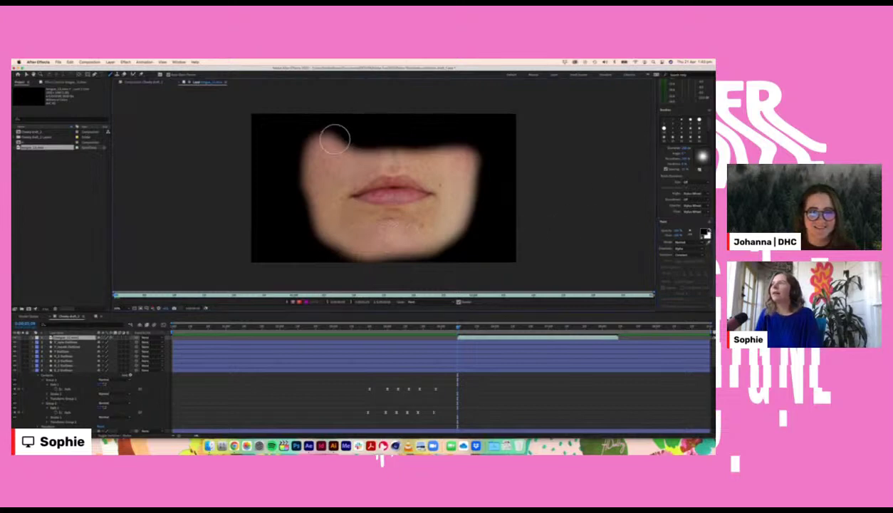
{"action": "mouse_move", "coordinate": [335, 139]}
{"action": "left_mouse_down"}
{"action": "mouse_move", "coordinate": [295, 185]}
{"action": "mouse_move", "coordinate": [439, 143]}
{"action": "mouse_move", "coordinate": [481, 175]}
{"action": "mouse_move", "coordinate": [471, 165]}
{"action": "mouse_move", "coordinate": [461, 253]}
{"action": "left_mouse_up"}
{"action": "left_click_drag", "start_coordinate": [329, 144], "coordinate": [335, 280]}
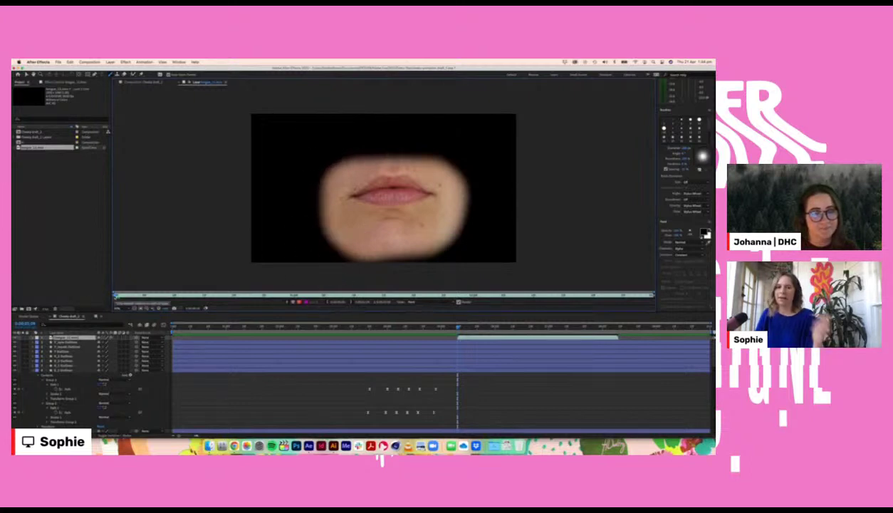
Step: Scrub through the tongue clip to check that the mouth and extended tongue stay inside the unpainted area
{"action": "left_click", "coordinate": [306, 294]}
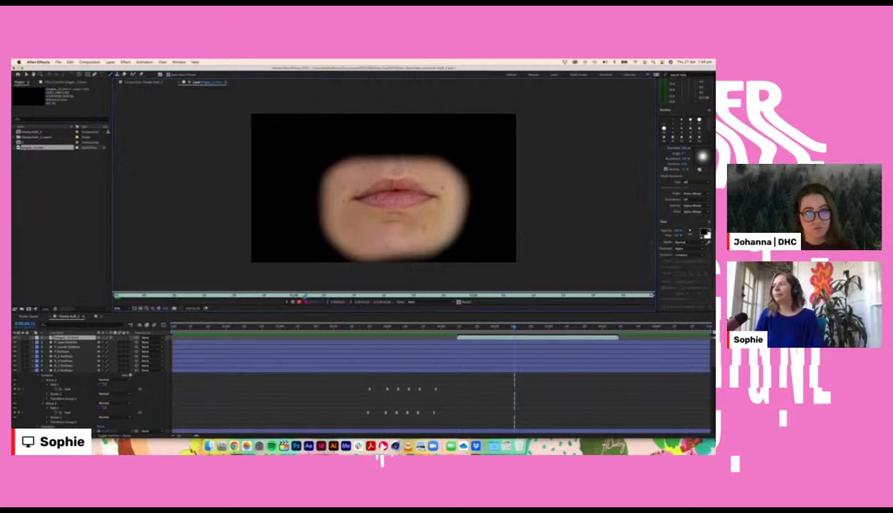
{"action": "left_click_drag", "start_coordinate": [304, 293], "coordinate": [295, 294]}
{"action": "left_click_drag", "start_coordinate": [116, 295], "coordinate": [384, 294]}
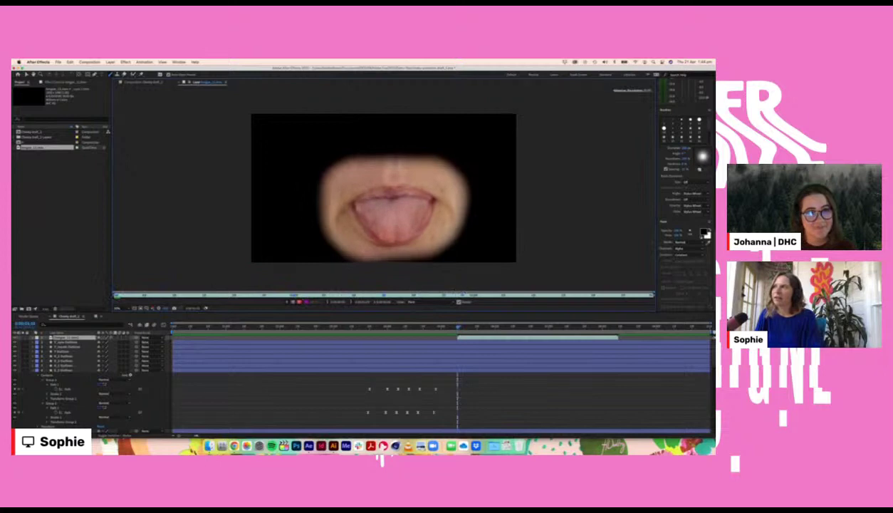
Step: Adjust the brush and round off the edges of the remaining mouth area at the clip's first frame
{"action": "left_click_drag", "start_coordinate": [477, 293], "coordinate": [105, 300]}
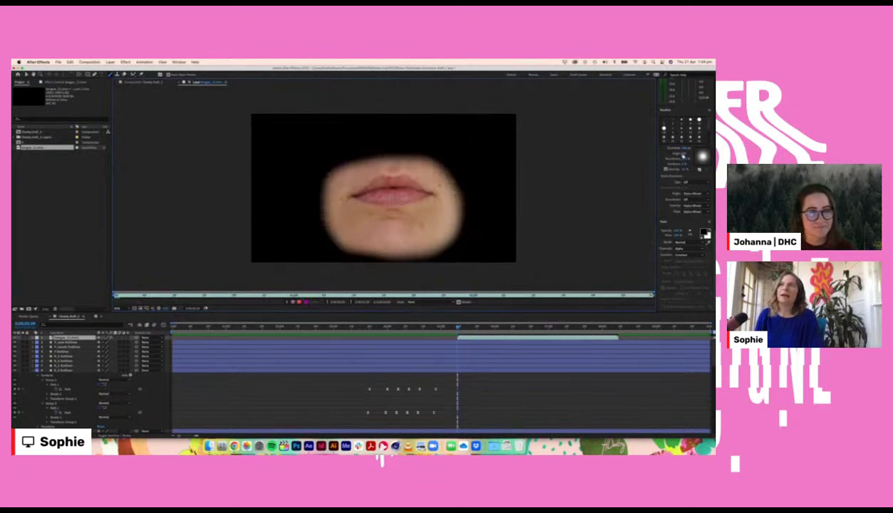
{"action": "left_click", "coordinate": [677, 147]}
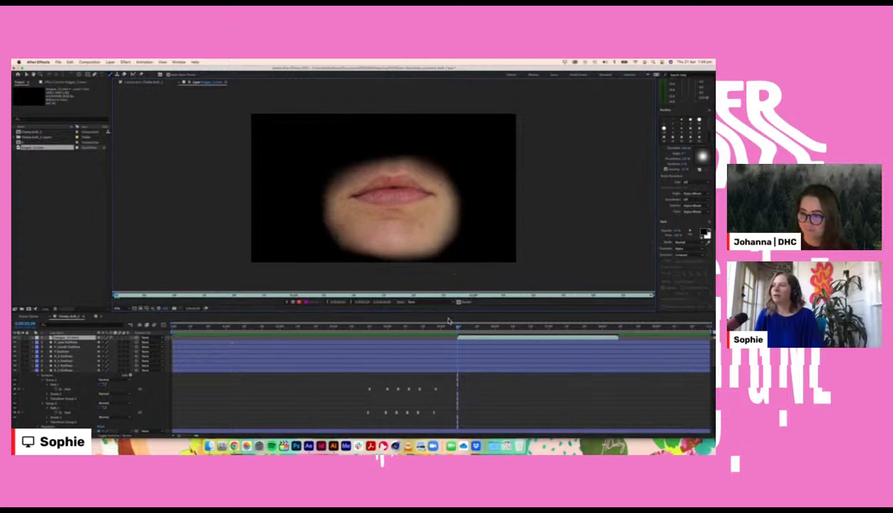
Step: Trim the skin above the upper lip a little more at the clip's first frame, playing back the tongue movement to check it
{"action": "key", "text": "space"}
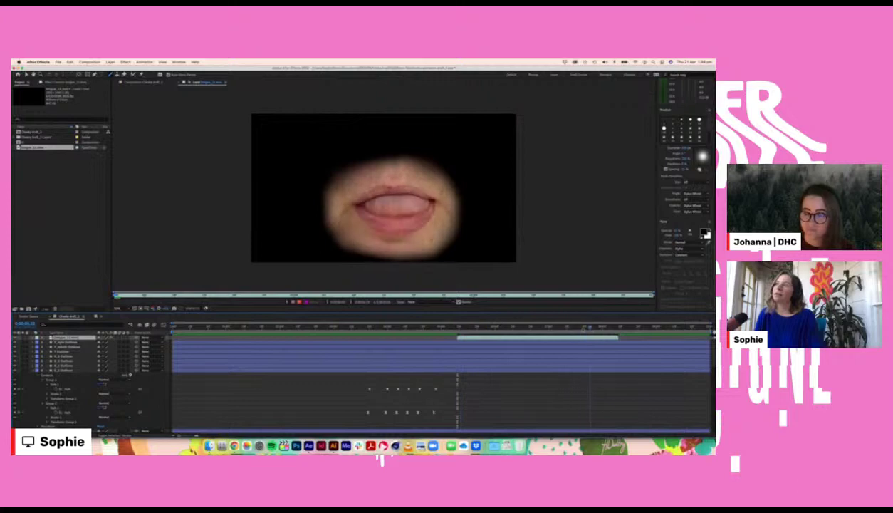
{"action": "key", "text": "space"}
{"action": "key", "text": "super+Right"}
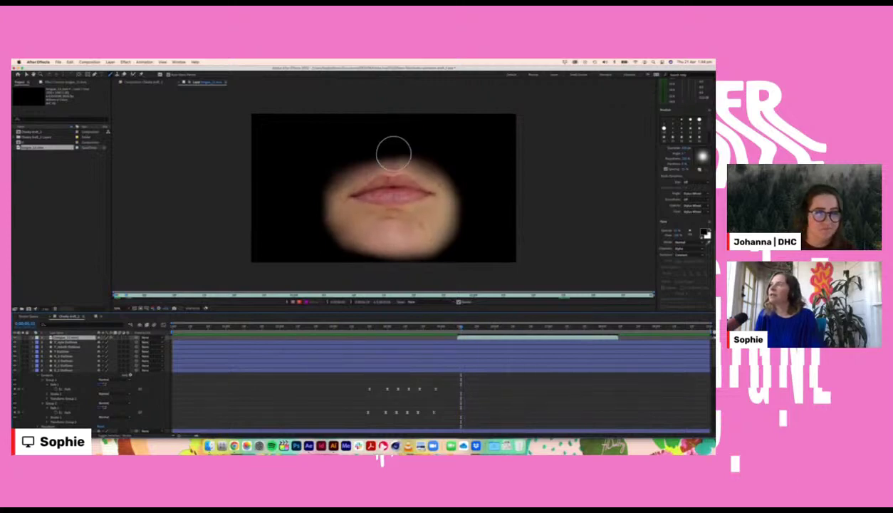
{"action": "left_click_drag", "start_coordinate": [127, 295], "coordinate": [114, 295]}
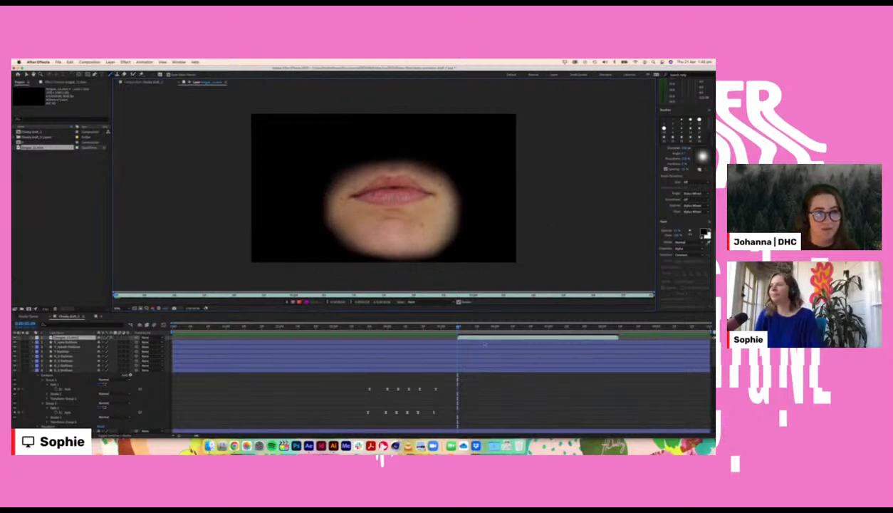
{"action": "key", "text": "space"}
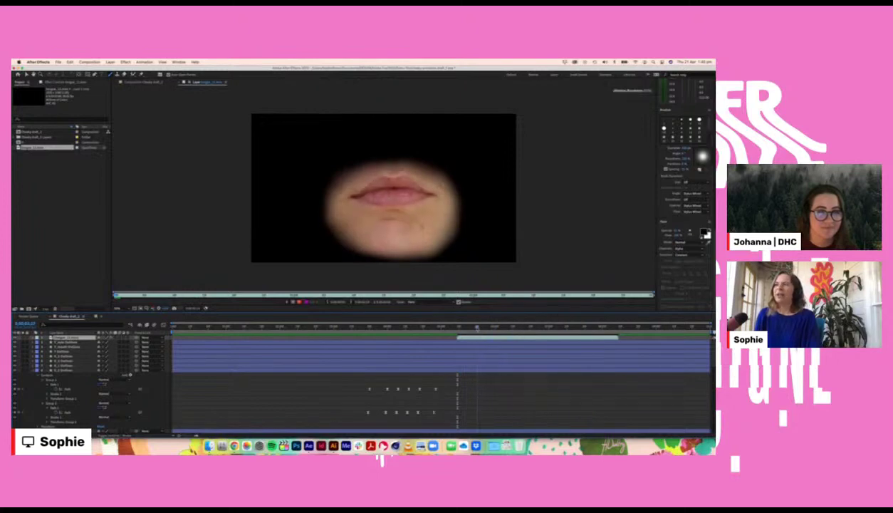
Step: Return to the tongue clip's first frame and play it back to check the painted edges around the mouth
{"action": "left_click_drag", "start_coordinate": [471, 328], "coordinate": [472, 328]}
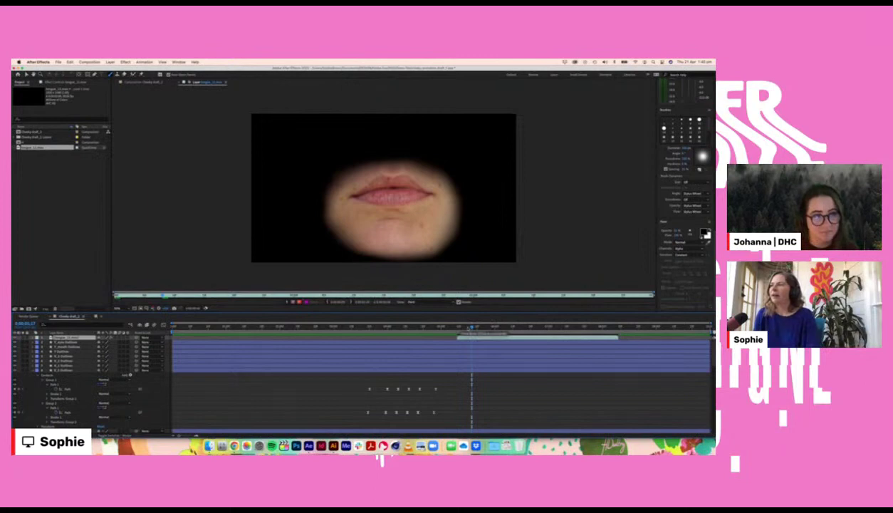
{"action": "left_click", "coordinate": [462, 326]}
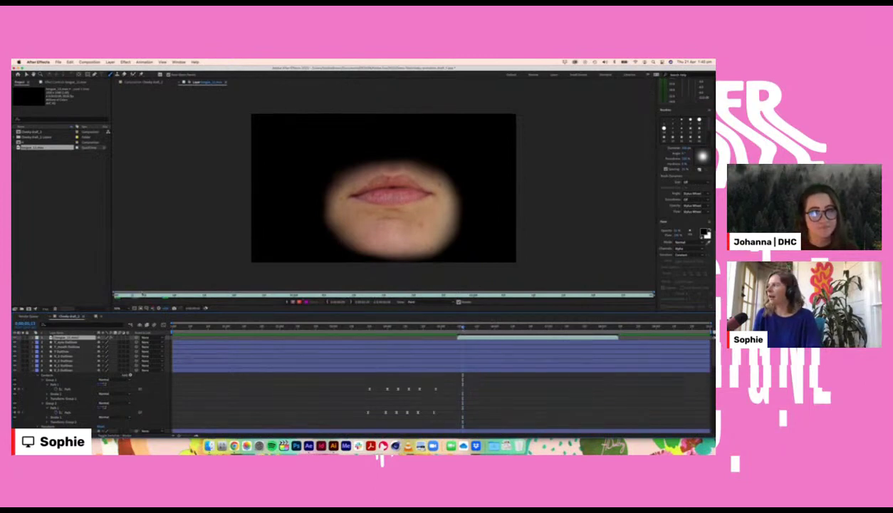
{"action": "left_click", "coordinate": [133, 295]}
{"action": "left_click_drag", "start_coordinate": [113, 299], "coordinate": [113, 297]}
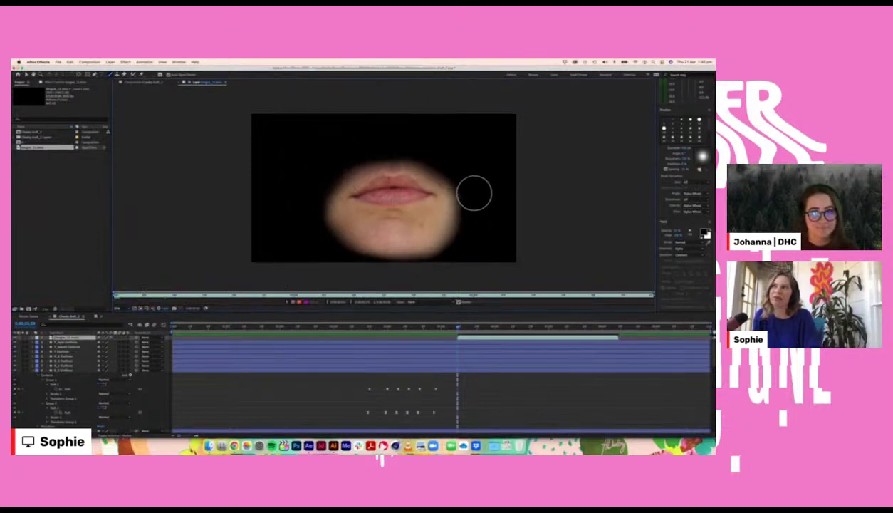
{"action": "key", "text": "space"}
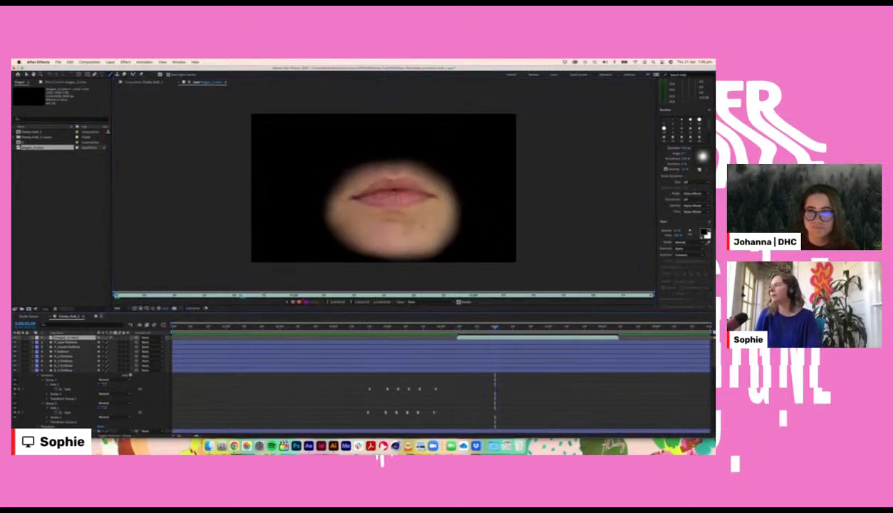
Step: View the painted mouth over the CHEEKY lettering in the composition, and reopen the tongue clip for painting
{"action": "left_click", "coordinate": [139, 82]}
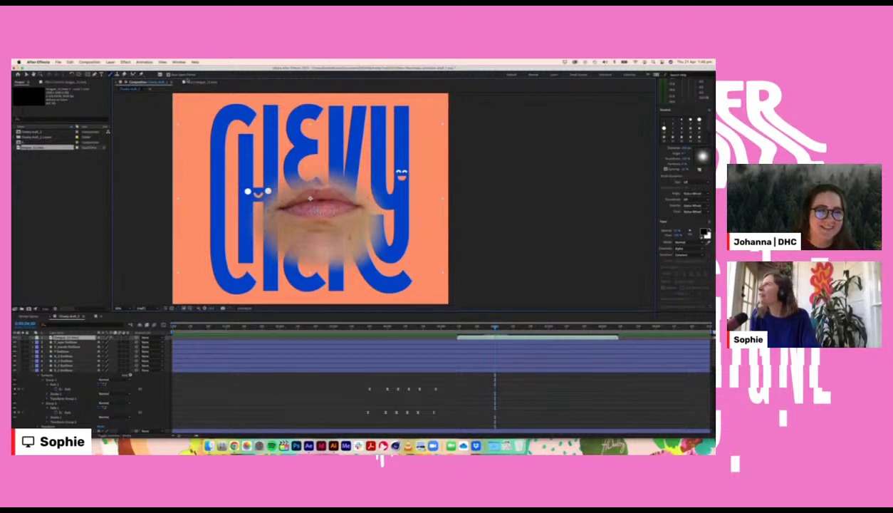
{"action": "double_click", "coordinate": [310, 198]}
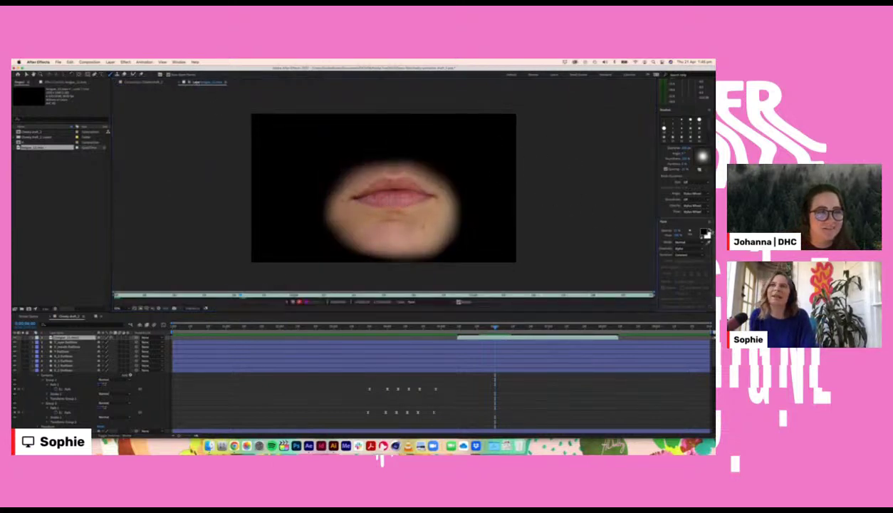
Step: Swap the paint colours so white is the foreground on the mouth footage layer, and return to the lettering composition
{"action": "left_click", "coordinate": [709, 231]}
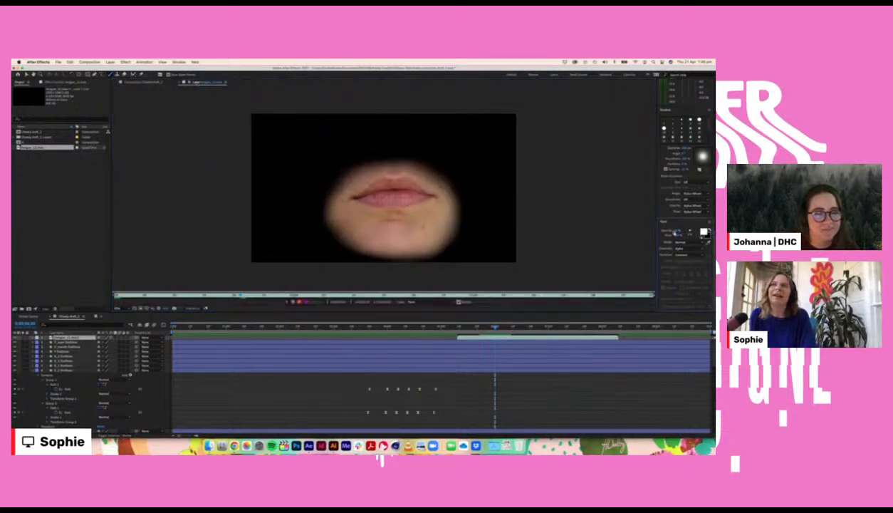
{"action": "left_click", "coordinate": [390, 194]}
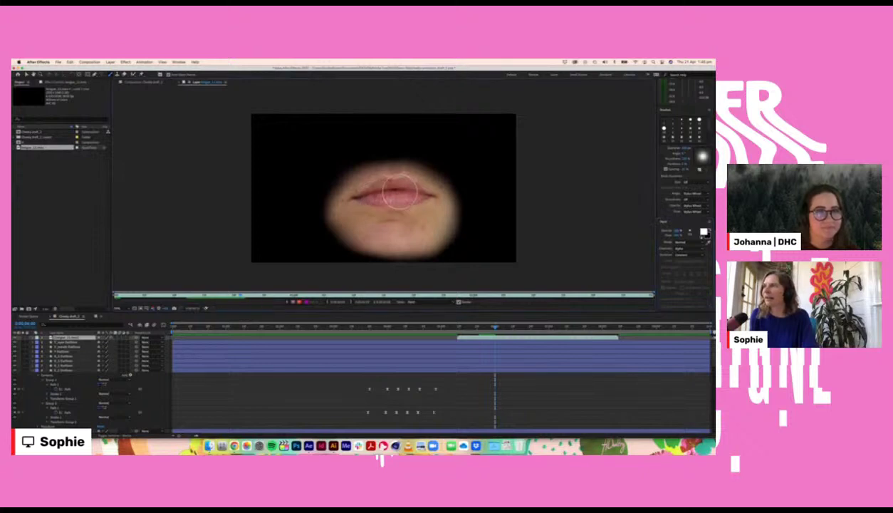
{"action": "left_click", "coordinate": [136, 82]}
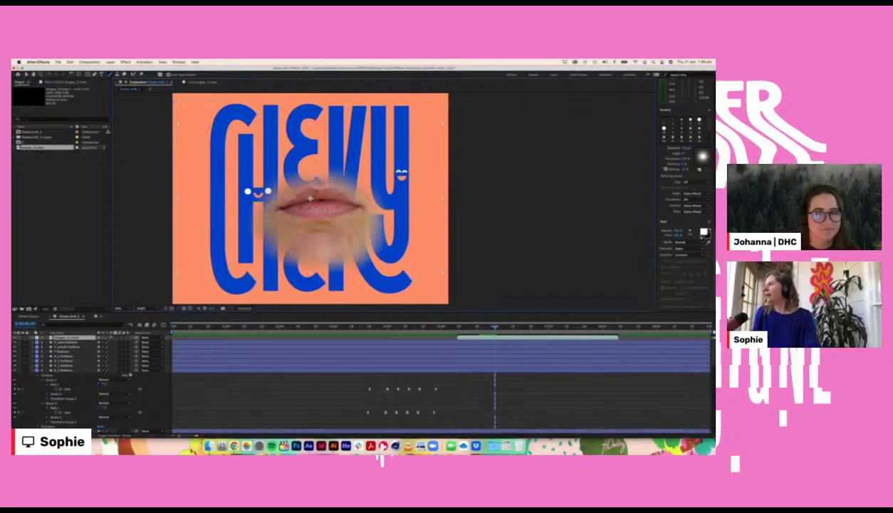
Step: Scale the mouth footage layer down and move it onto the middle of the letter K
{"action": "left_click", "coordinate": [195, 134]}
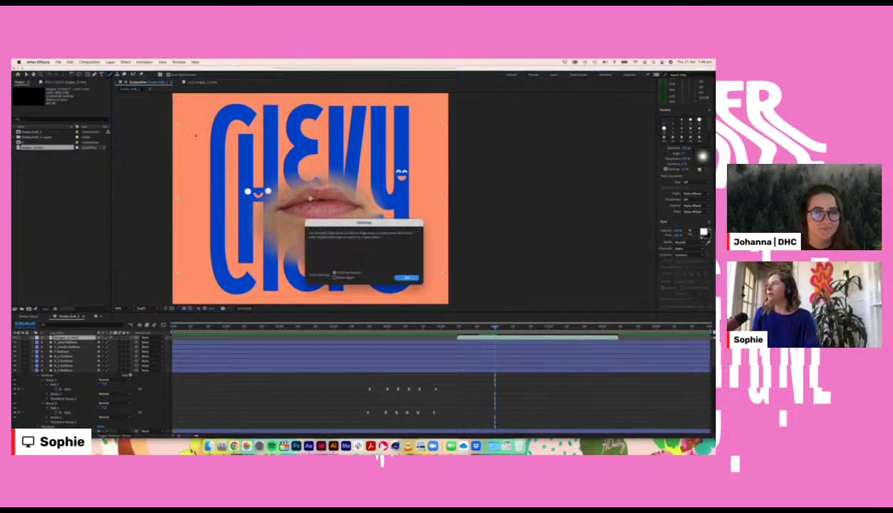
{"action": "left_click", "coordinate": [407, 277]}
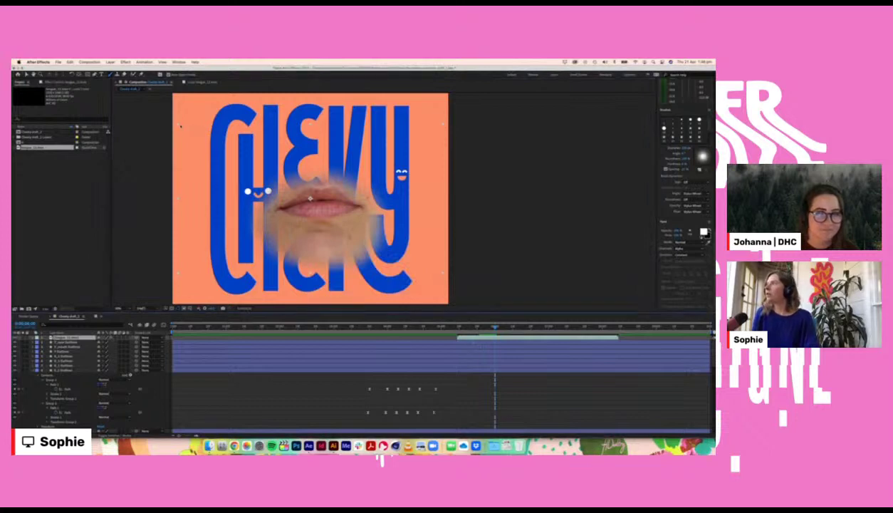
{"action": "left_click_drag", "start_coordinate": [180, 125], "coordinate": [253, 170]}
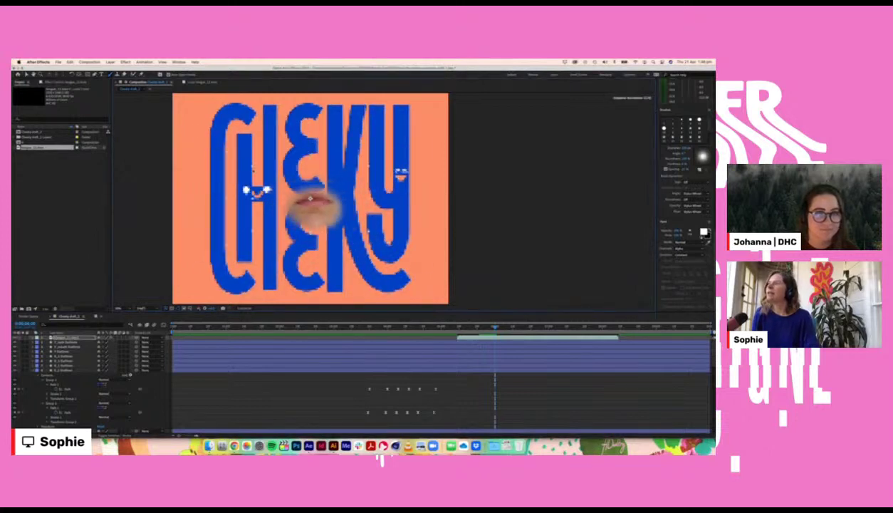
{"action": "left_click_drag", "start_coordinate": [310, 208], "coordinate": [335, 194]}
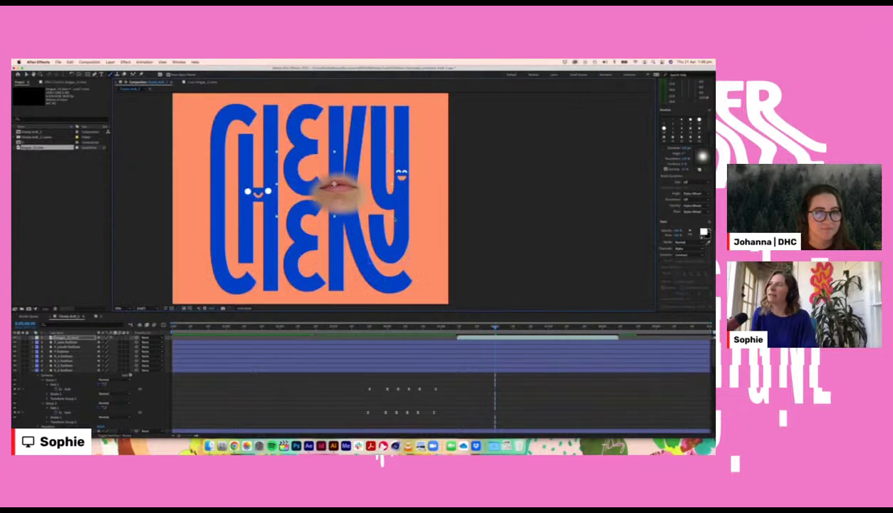
{"action": "left_click_drag", "start_coordinate": [394, 217], "coordinate": [341, 197]}
Step: Fine-tune the mouth layer's scale and position so it sits within the stem of the K
{"action": "key", "text": "period"}
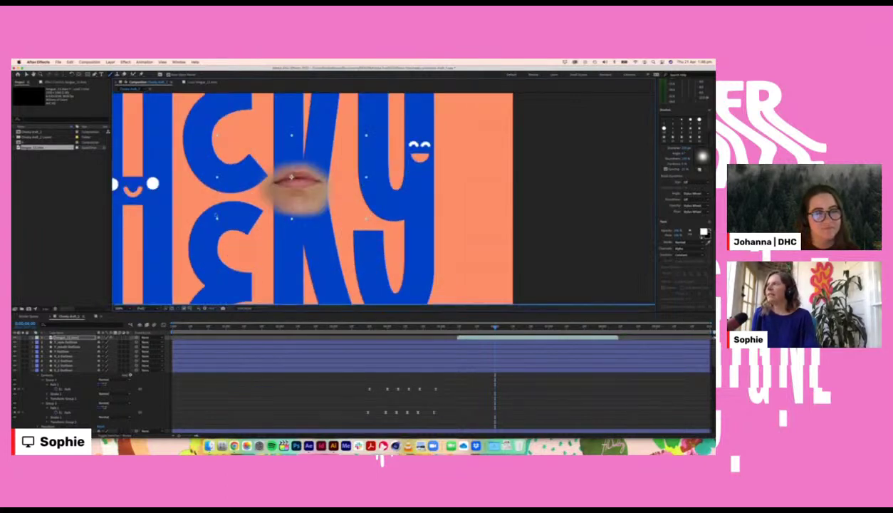
{"action": "left_click_drag", "start_coordinate": [216, 216], "coordinate": [231, 212]}
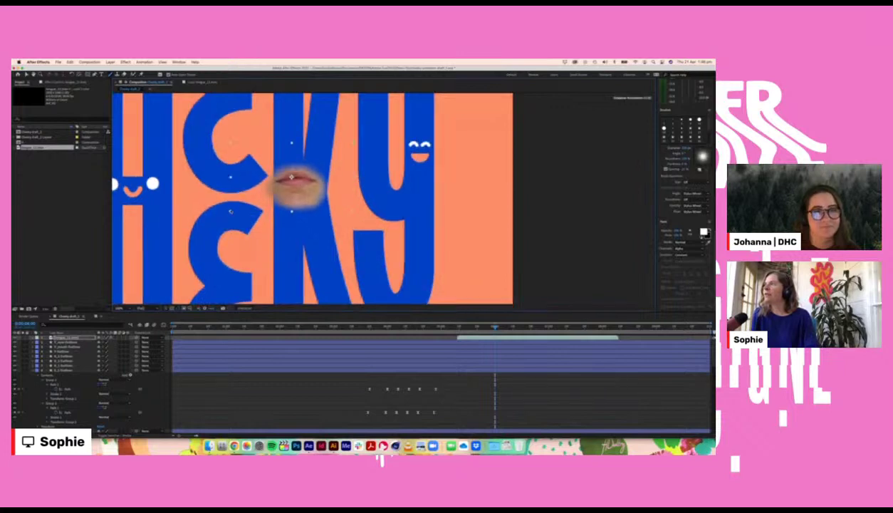
{"action": "left_click_drag", "start_coordinate": [292, 184], "coordinate": [296, 189]}
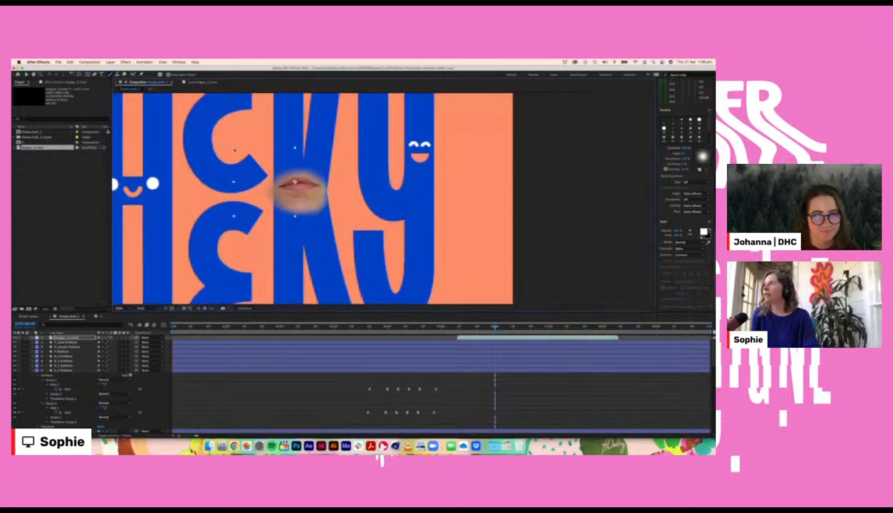
{"action": "left_click_drag", "start_coordinate": [234, 150], "coordinate": [244, 154]}
{"action": "left_click_drag", "start_coordinate": [304, 195], "coordinate": [305, 201]}
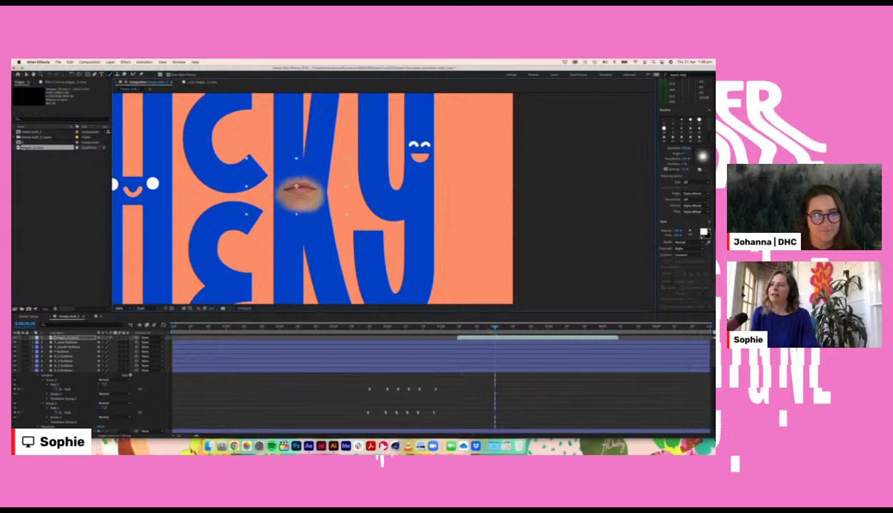
Step: Preview the composition from the start of the mouth footage to check its animation over the K
{"action": "key", "text": "space"}
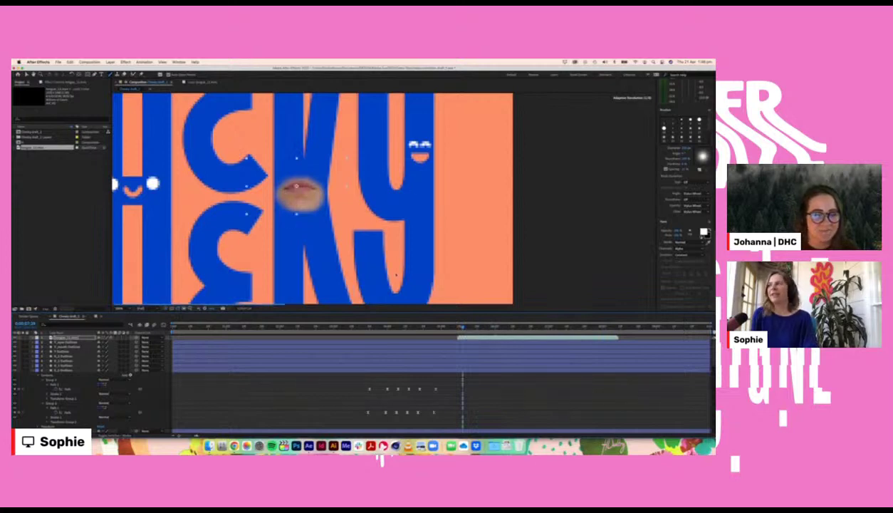
{"action": "scroll", "coordinate": [395, 274], "scroll_direction": "down", "scroll_amount": 1}
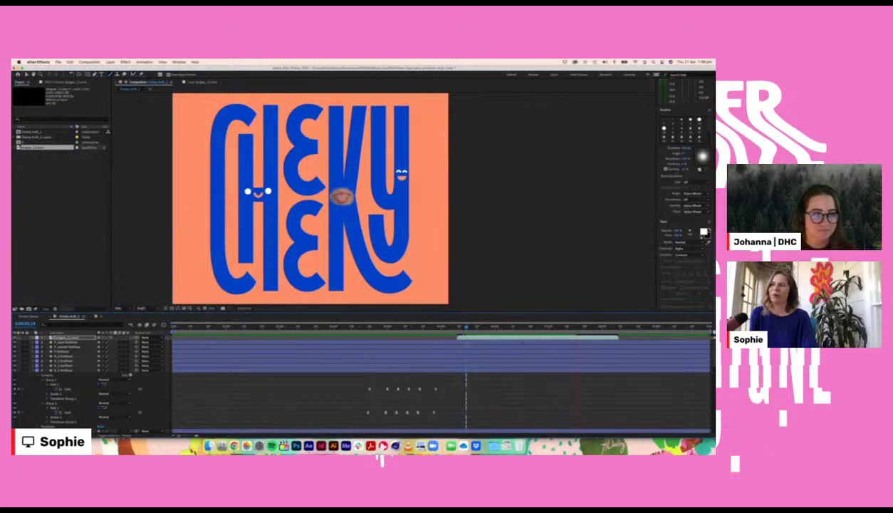
{"action": "key", "text": "space"}
{"action": "left_click", "coordinate": [462, 328]}
{"action": "key", "text": "space"}
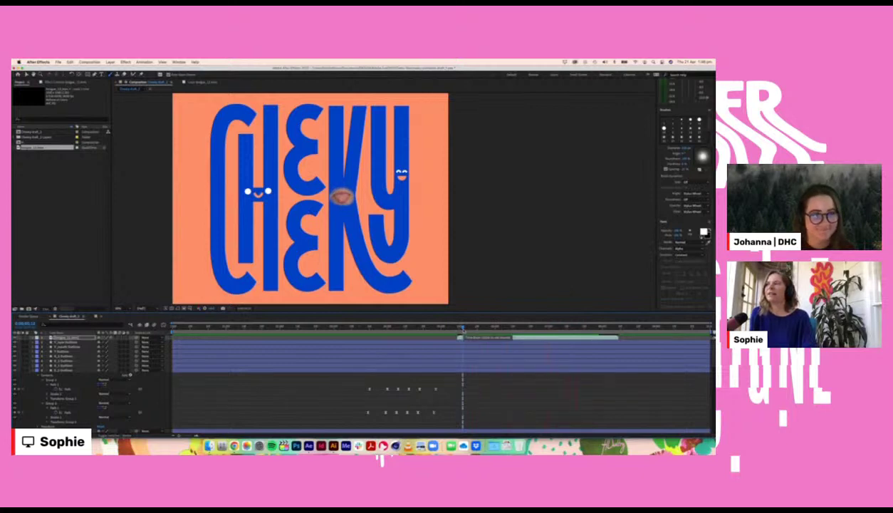
{"action": "left_click", "coordinate": [465, 327]}
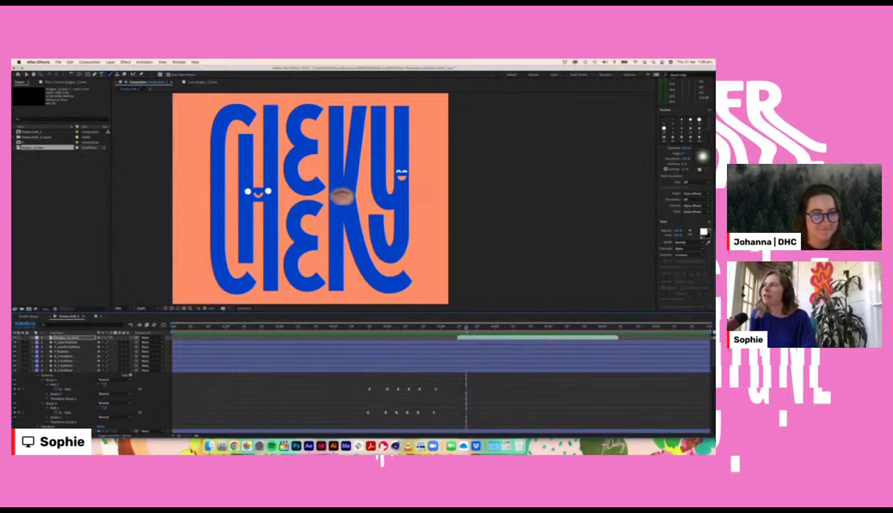
{"action": "key", "text": "space"}
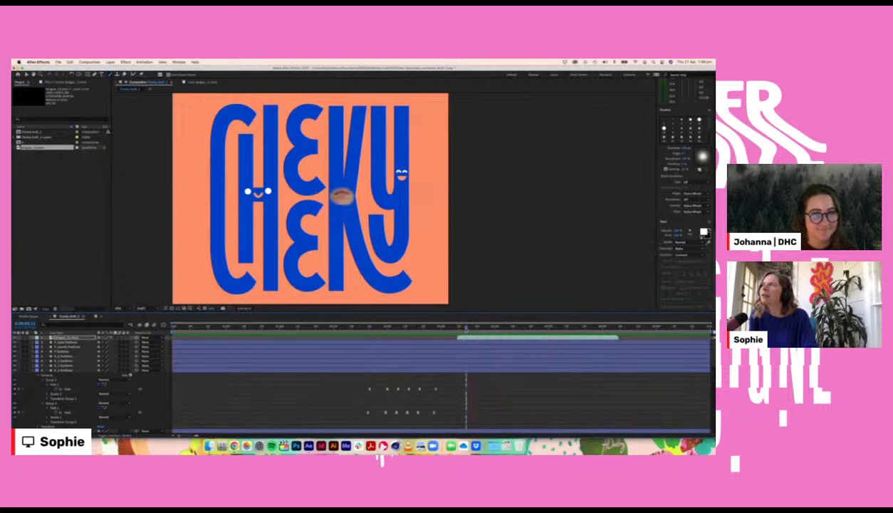
{"action": "key", "text": "space"}
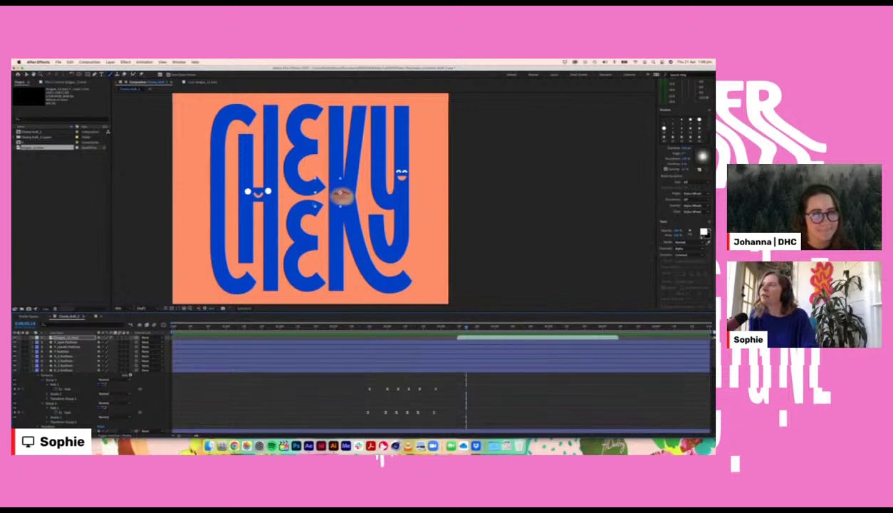
Step: Check the mouth layer's first frame in its own layer view, and play the composition from that point
{"action": "left_click", "coordinate": [191, 82]}
{"action": "left_click", "coordinate": [113, 294]}
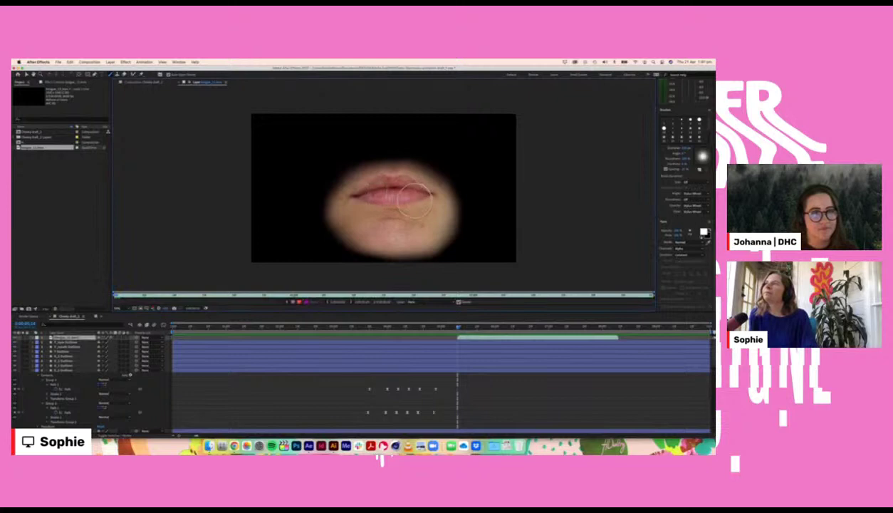
{"action": "left_click", "coordinate": [134, 82]}
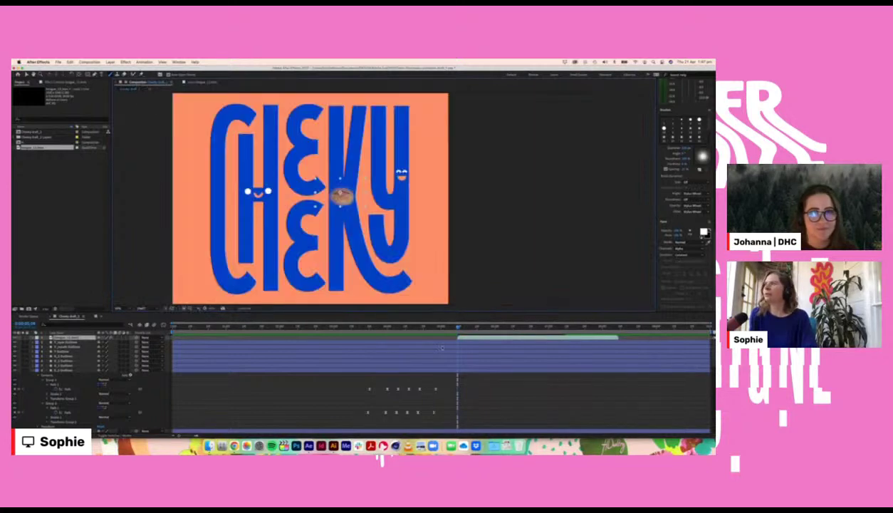
{"action": "key", "text": "space"}
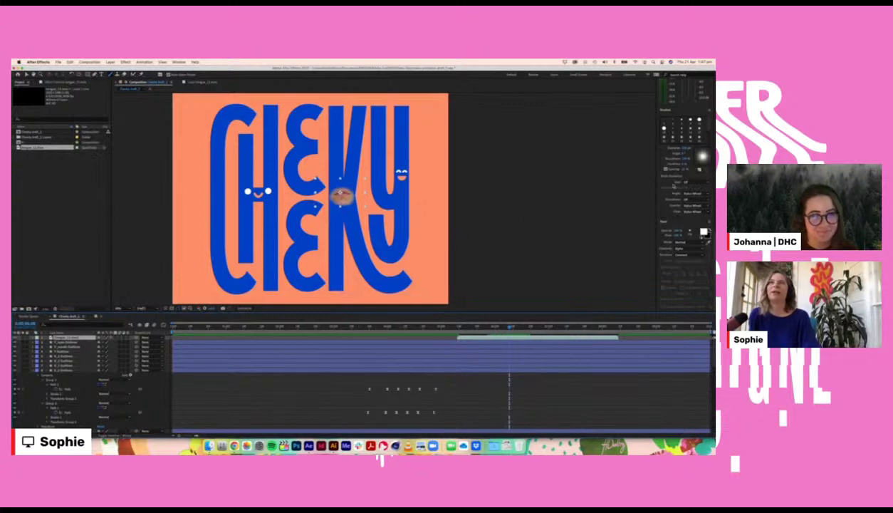
Step: Search the effects for "color balance" and apply the Color Balance effect to the mouth footage layer
{"action": "scroll", "coordinate": [661, 191], "scroll_direction": "up", "scroll_amount": 10}
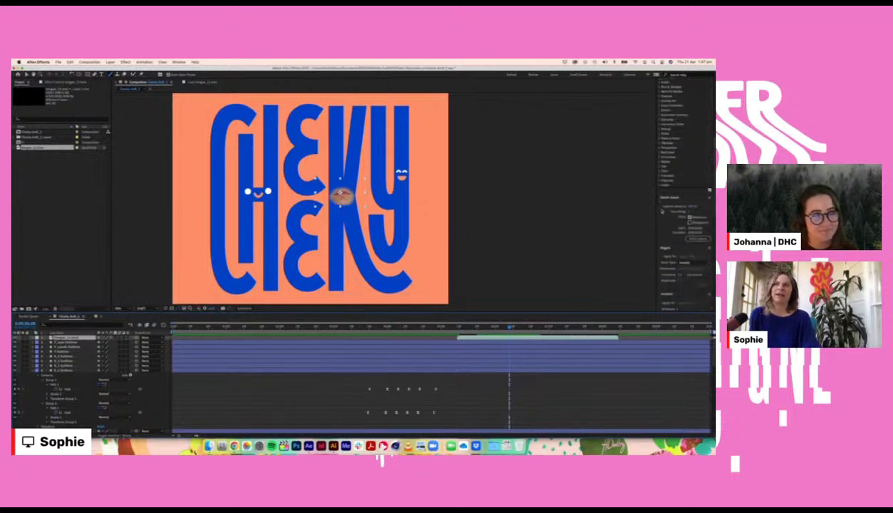
{"action": "scroll", "coordinate": [662, 211], "scroll_direction": "up", "scroll_amount": 5}
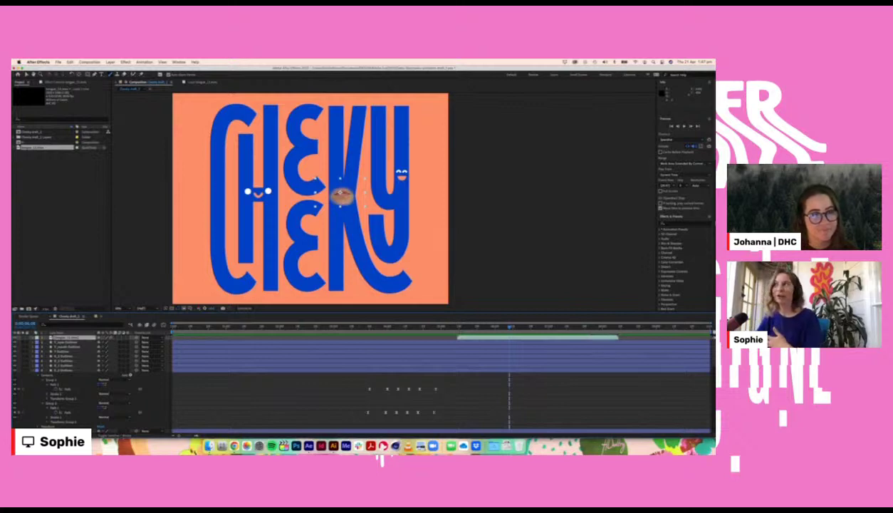
{"action": "left_click", "coordinate": [685, 223]}
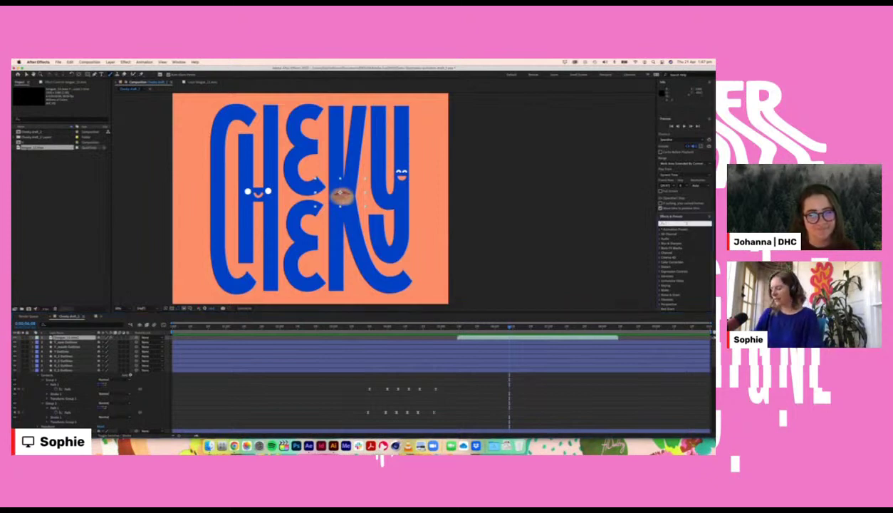
{"action": "type", "text": "color"}
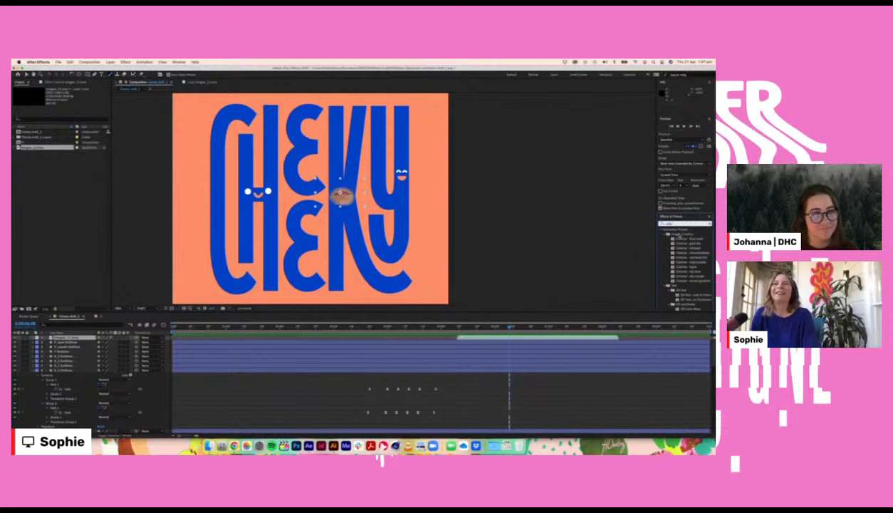
{"action": "scroll", "coordinate": [687, 260], "scroll_direction": "down", "scroll_amount": 2}
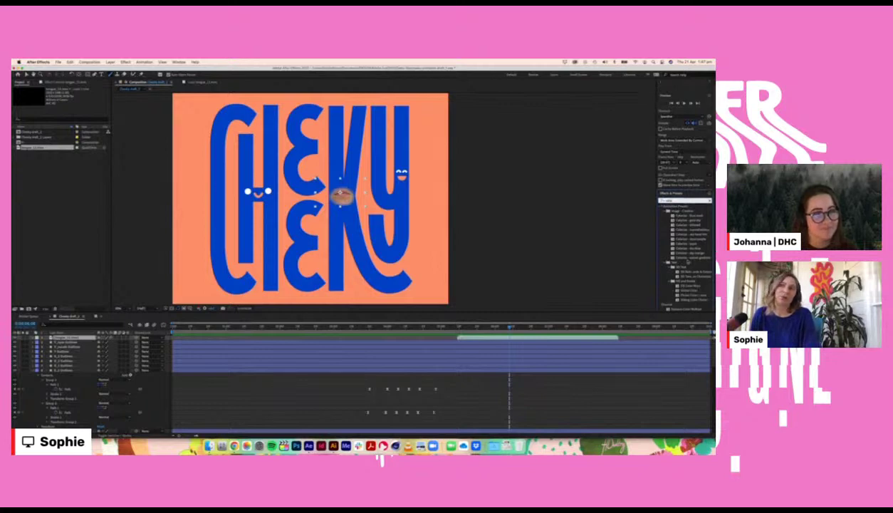
{"action": "scroll", "coordinate": [688, 262], "scroll_direction": "down", "scroll_amount": 2}
{"action": "scroll", "coordinate": [688, 262], "scroll_direction": "up", "scroll_amount": 2}
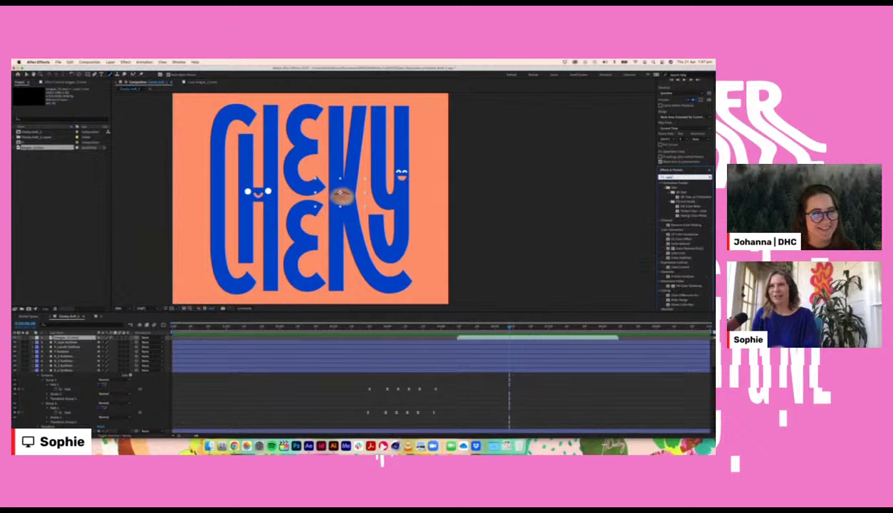
{"action": "type", "text": "balance"}
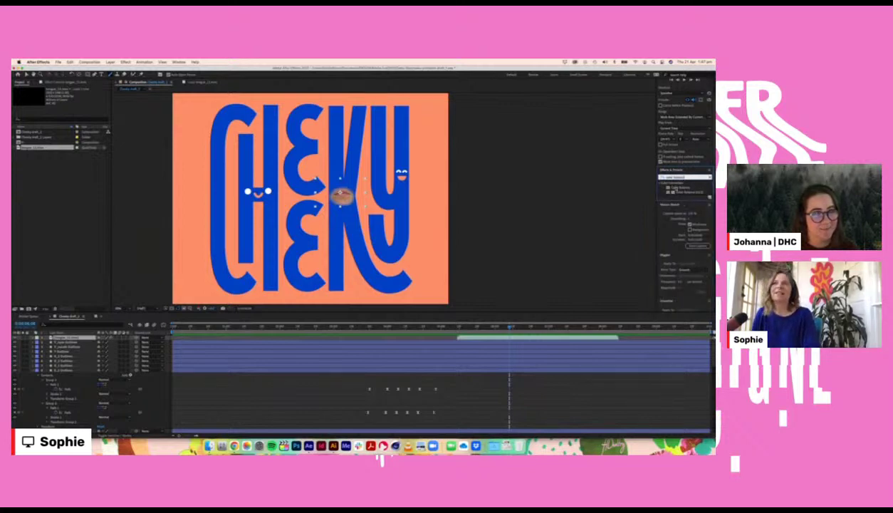
{"action": "left_click", "coordinate": [677, 187]}
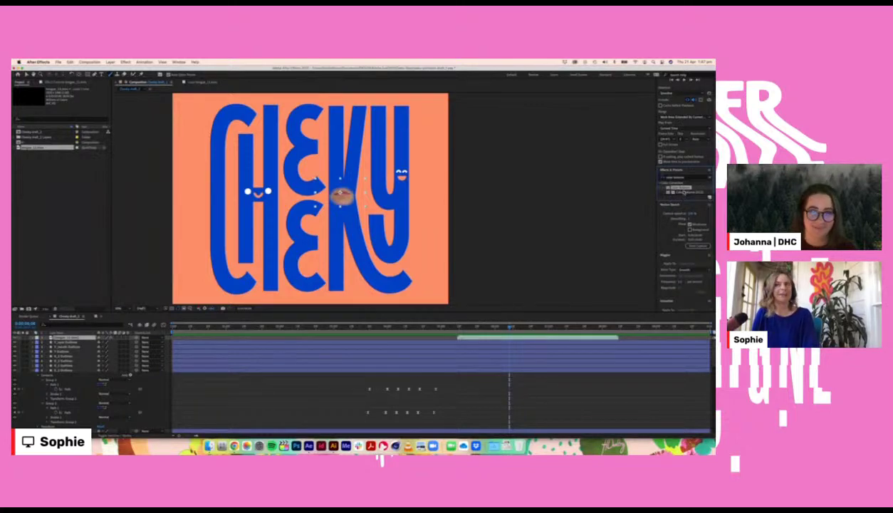
{"action": "left_click_drag", "start_coordinate": [681, 188], "coordinate": [75, 338]}
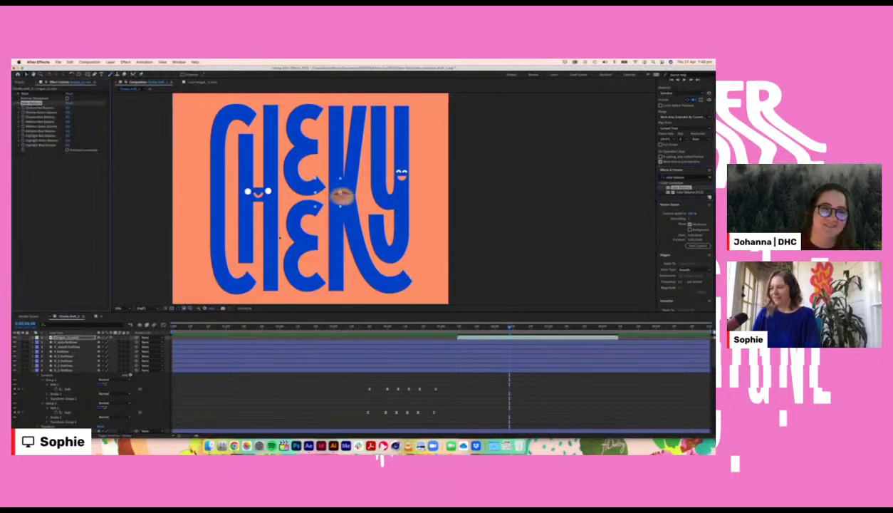
Step: Reselect the mouth footage layer and expand its properties in the timeline to reach its effects
{"action": "left_click", "coordinate": [251, 240]}
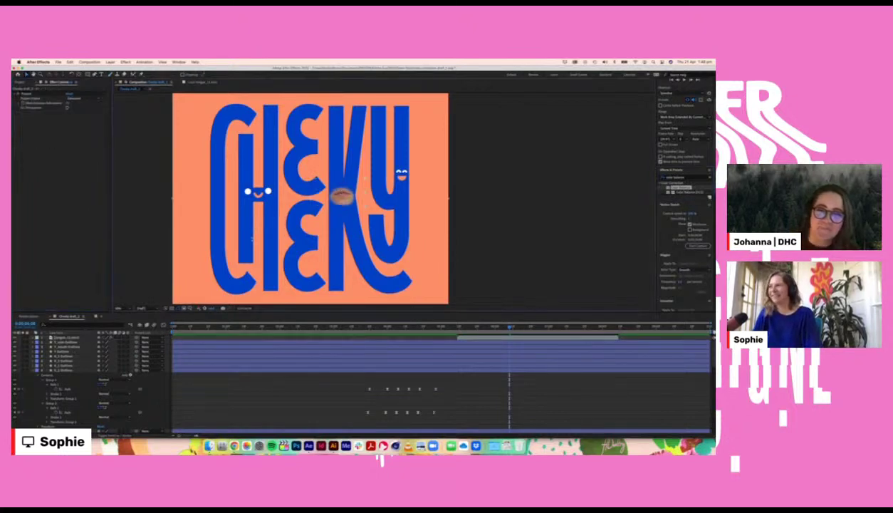
{"action": "key", "text": "period"}
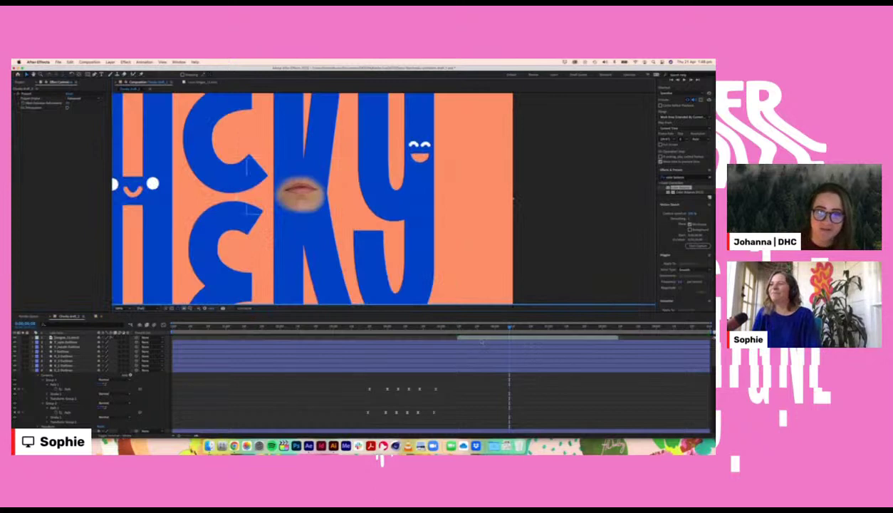
{"action": "left_click", "coordinate": [481, 338]}
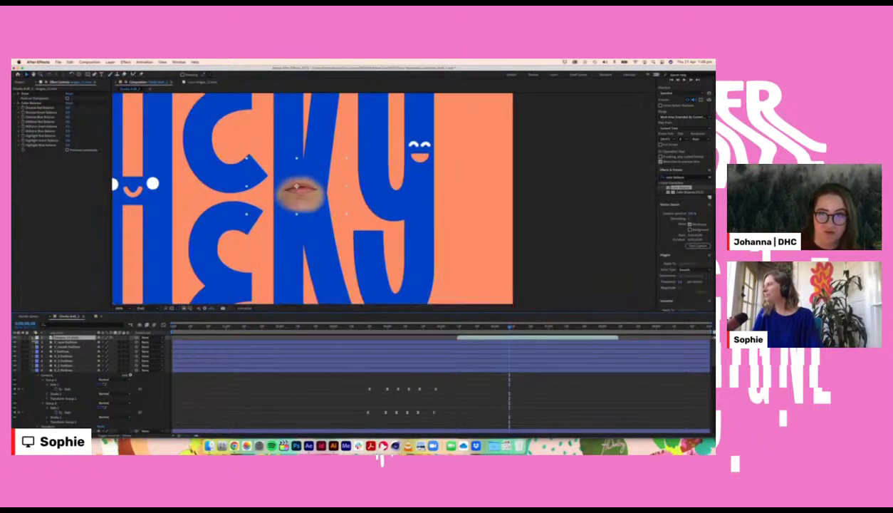
{"action": "left_click", "coordinate": [32, 338]}
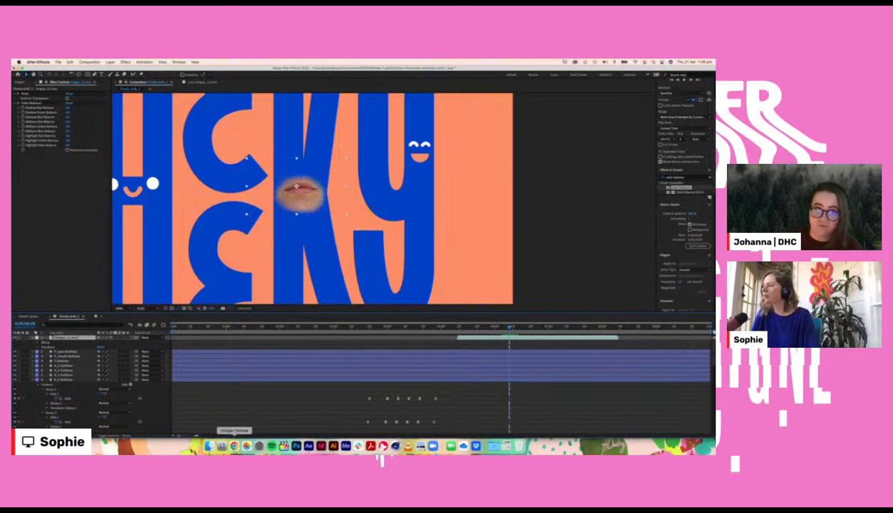
Step: Switch to Chrome and open the portfolio website of the designer being used as a reference
{"action": "left_click", "coordinate": [233, 445]}
{"action": "left_click", "coordinate": [174, 72]}
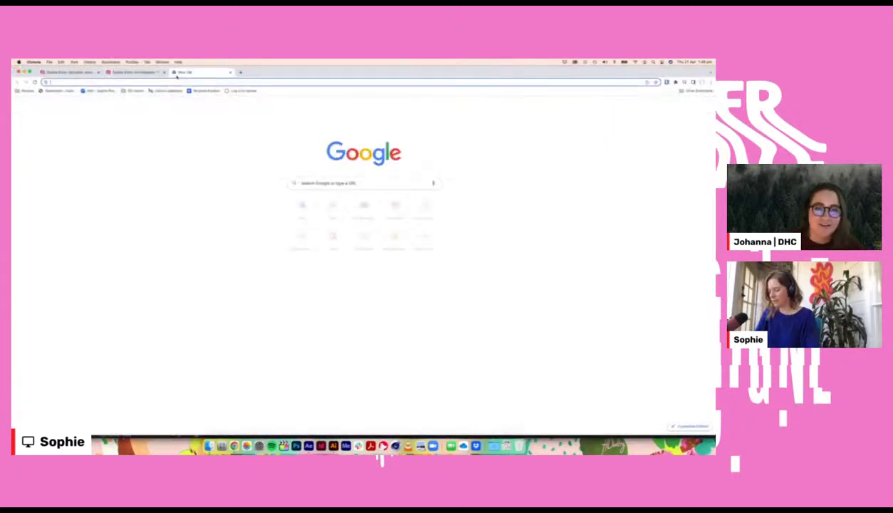
{"action": "type", "text": "jenna.josepher"}
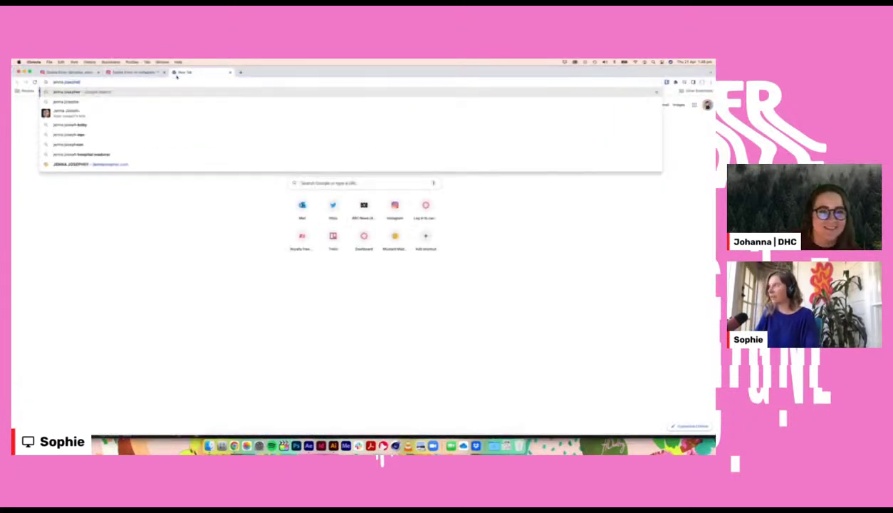
{"action": "key", "text": "Return"}
{"action": "left_click", "coordinate": [96, 156]}
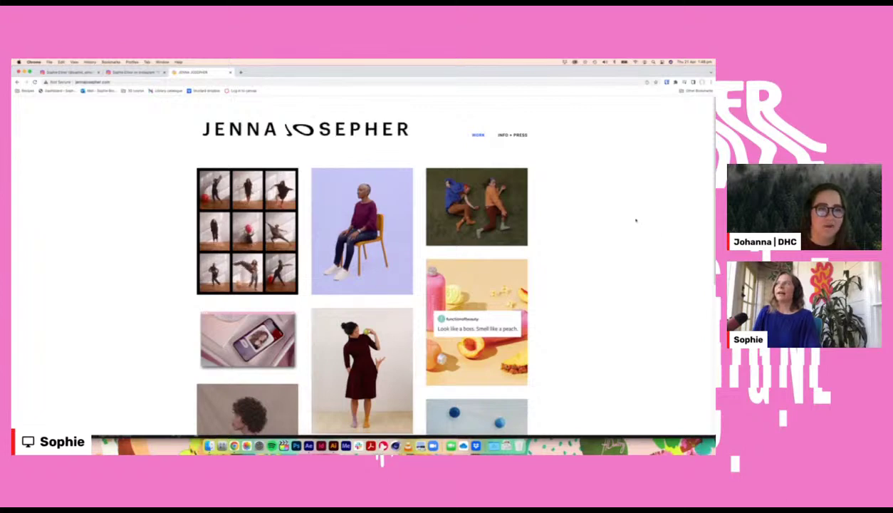
Step: Look through the portfolio's work grid, open the project with the black-haired portrait on orange, and examine its mixed-media stills
{"action": "scroll", "coordinate": [636, 220], "scroll_direction": "down", "scroll_amount": 1}
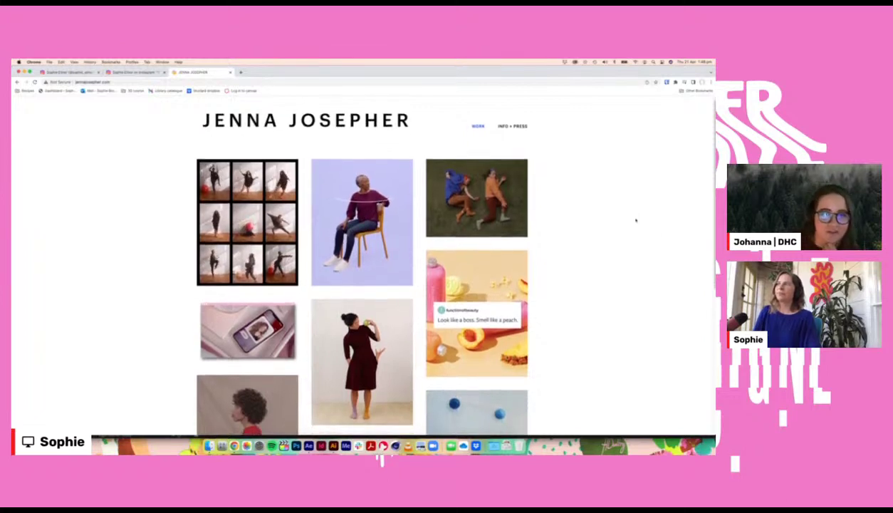
{"action": "scroll", "coordinate": [636, 220], "scroll_direction": "down", "scroll_amount": 3}
{"action": "scroll", "coordinate": [636, 220], "scroll_direction": "down", "scroll_amount": 5}
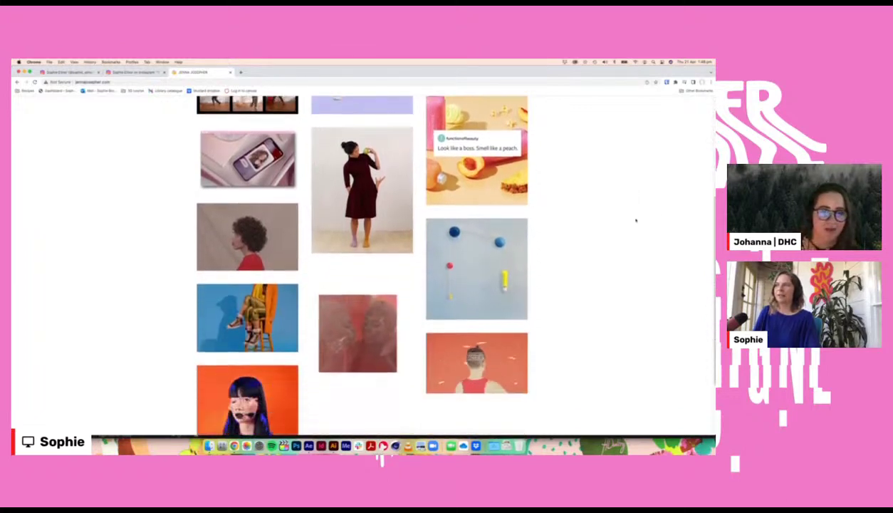
{"action": "scroll", "coordinate": [636, 220], "scroll_direction": "down", "scroll_amount": 1}
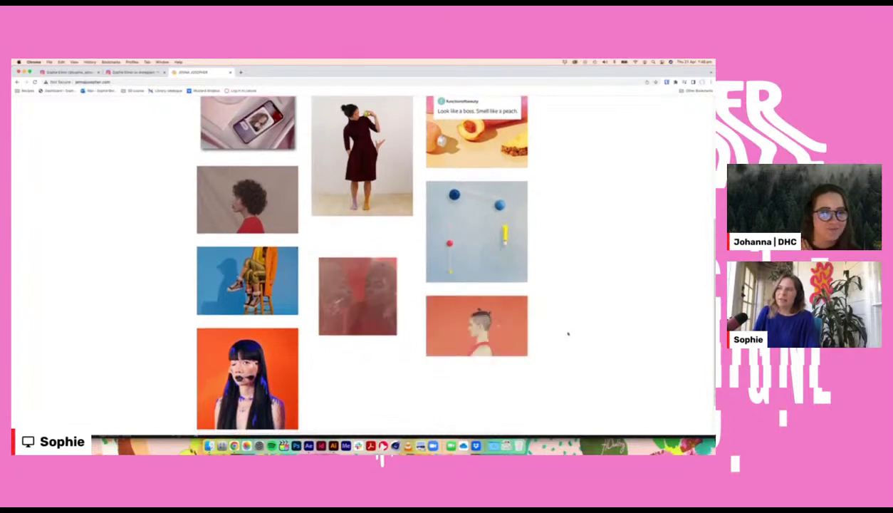
{"action": "scroll", "coordinate": [568, 335], "scroll_direction": "down", "scroll_amount": 2}
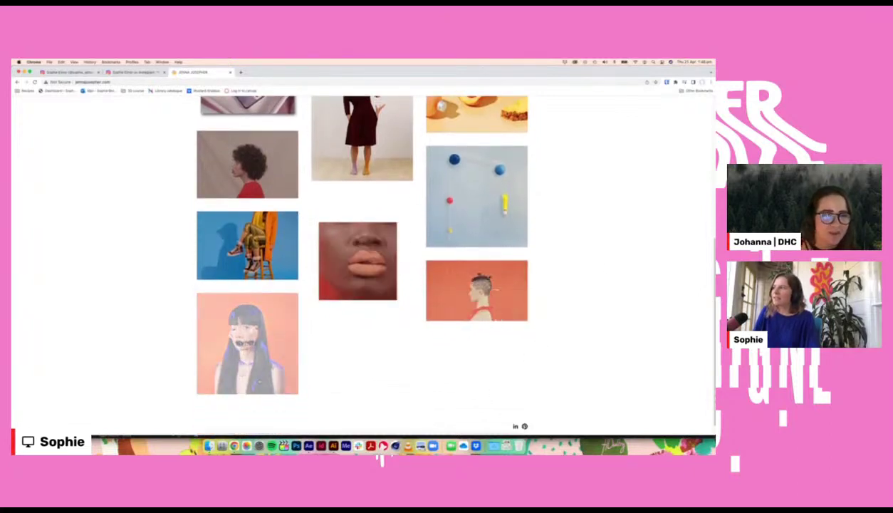
{"action": "left_click", "coordinate": [275, 383]}
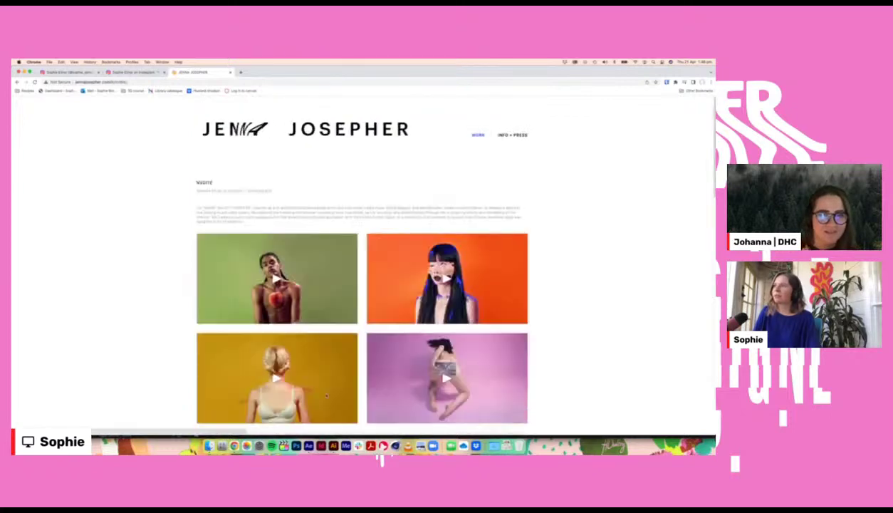
{"action": "scroll", "coordinate": [598, 326], "scroll_direction": "down", "scroll_amount": 4}
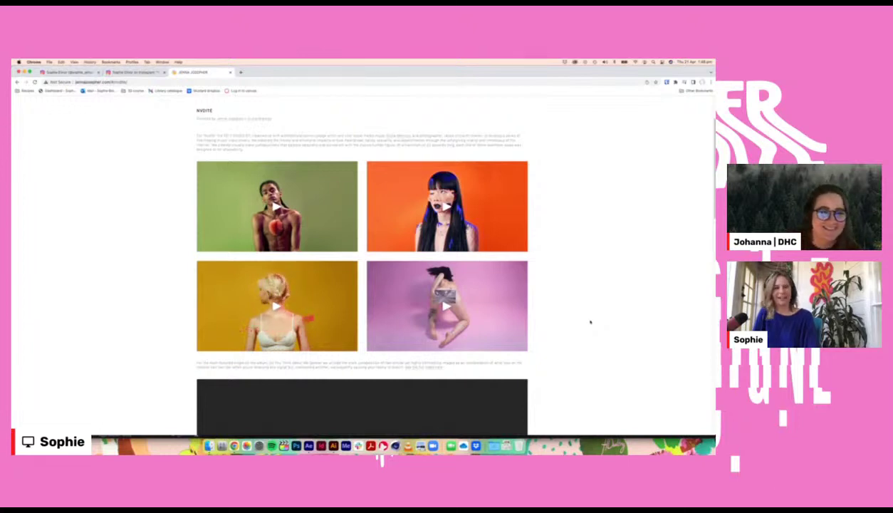
{"action": "scroll", "coordinate": [588, 321], "scroll_direction": "down", "scroll_amount": 1}
{"action": "scroll", "coordinate": [588, 319], "scroll_direction": "down", "scroll_amount": 1}
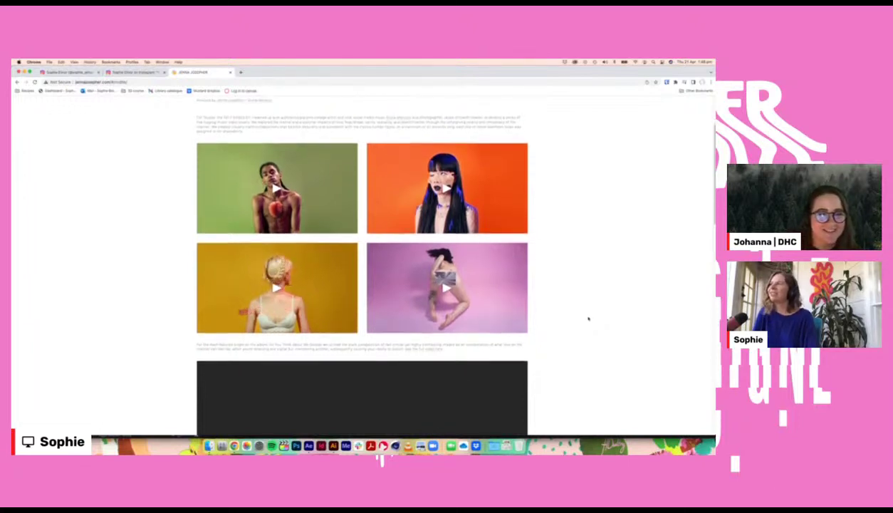
{"action": "scroll", "coordinate": [588, 320], "scroll_direction": "up", "scroll_amount": 3}
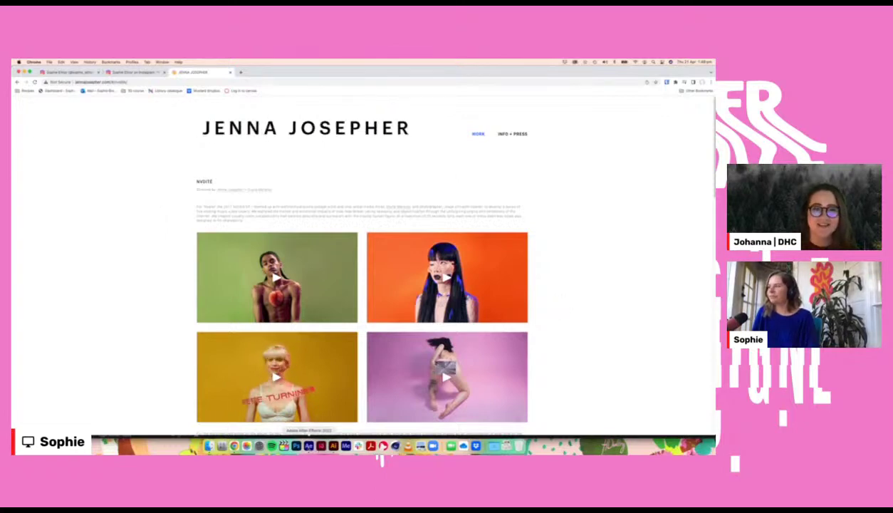
Step: Switch back to After Effects and shift the mouth footage's shadows, midtones and highlights towards blue with Color Balance
{"action": "left_click", "coordinate": [308, 446]}
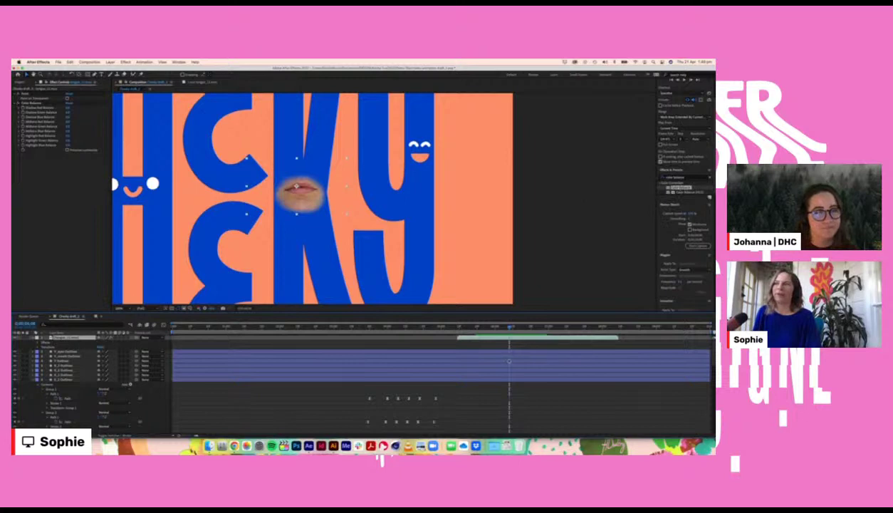
{"action": "left_click", "coordinate": [67, 103]}
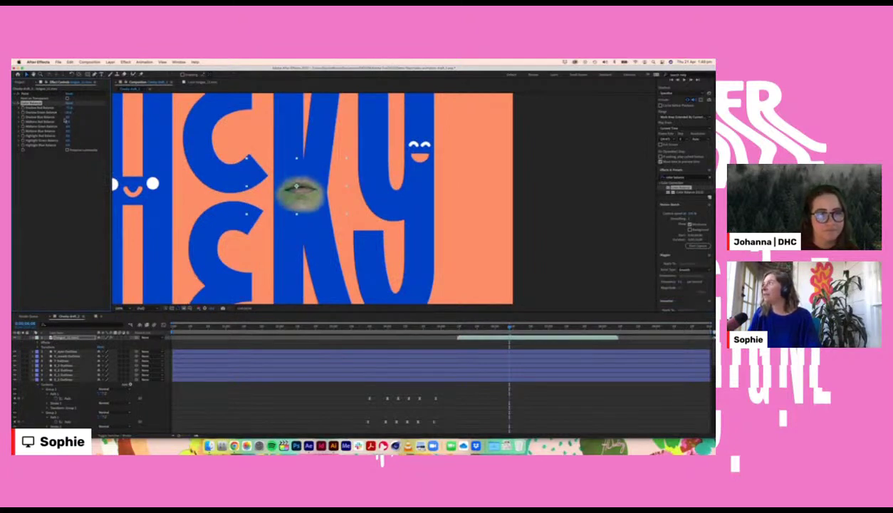
{"action": "mouse_move", "coordinate": [80, 116]}
{"action": "left_mouse_down"}
{"action": "mouse_move", "coordinate": [56, 122]}
{"action": "mouse_move", "coordinate": [80, 131]}
{"action": "left_mouse_up"}
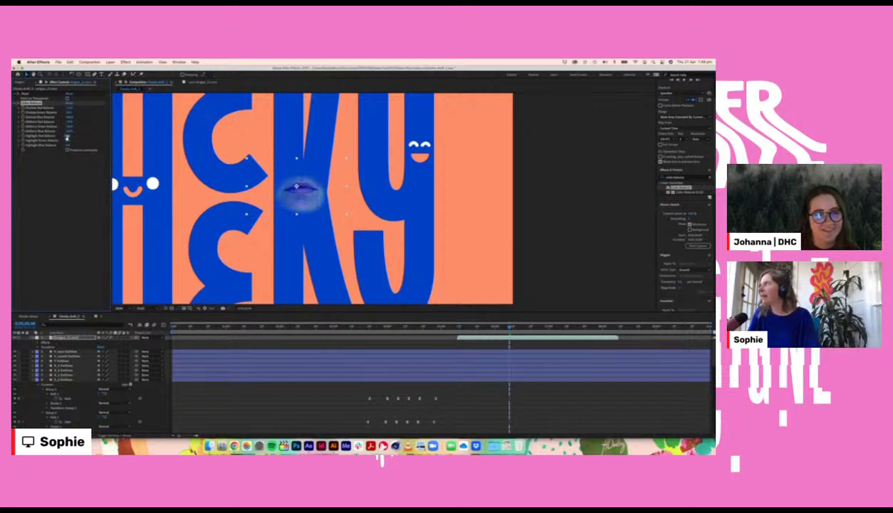
{"action": "left_click_drag", "start_coordinate": [68, 135], "coordinate": [53, 134]}
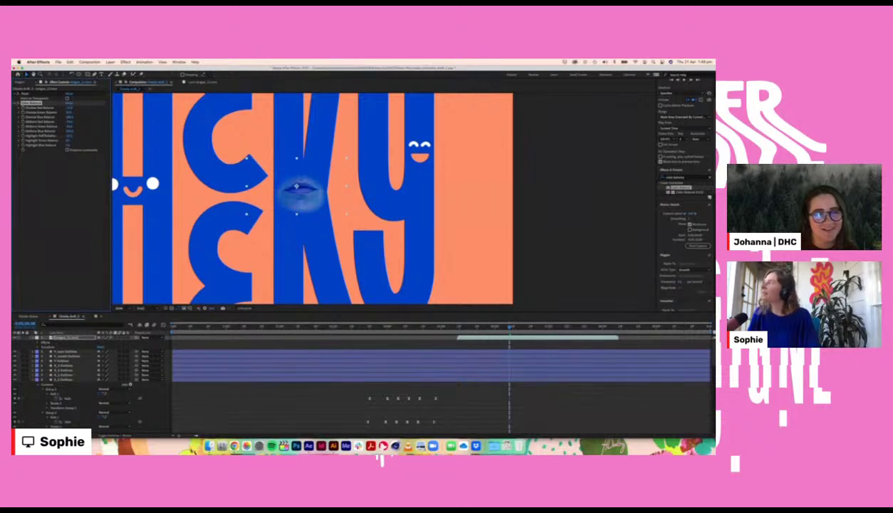
{"action": "left_click_drag", "start_coordinate": [69, 141], "coordinate": [63, 140]}
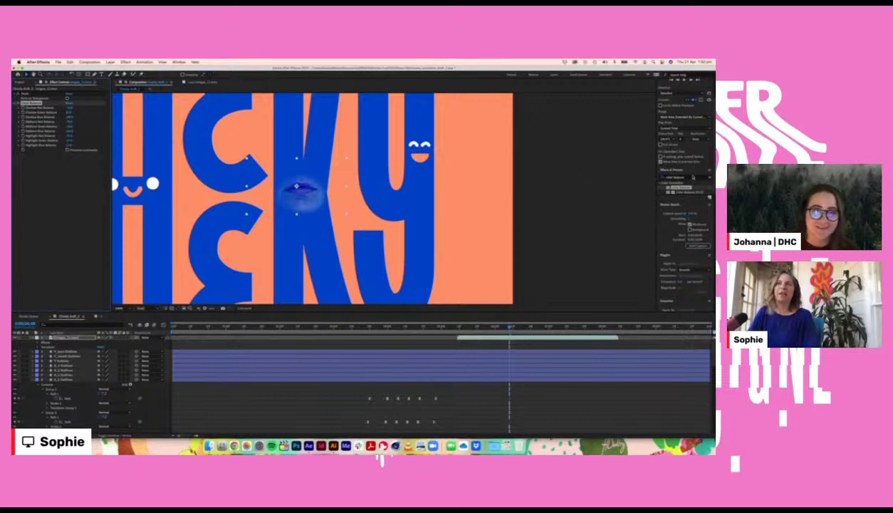
Step: Search the effects for "hue", apply Hue/Saturation to the mouth footage layer, and turn off its Color Balance effect
{"action": "left_click", "coordinate": [694, 177]}
{"action": "type", "text": "hue"}
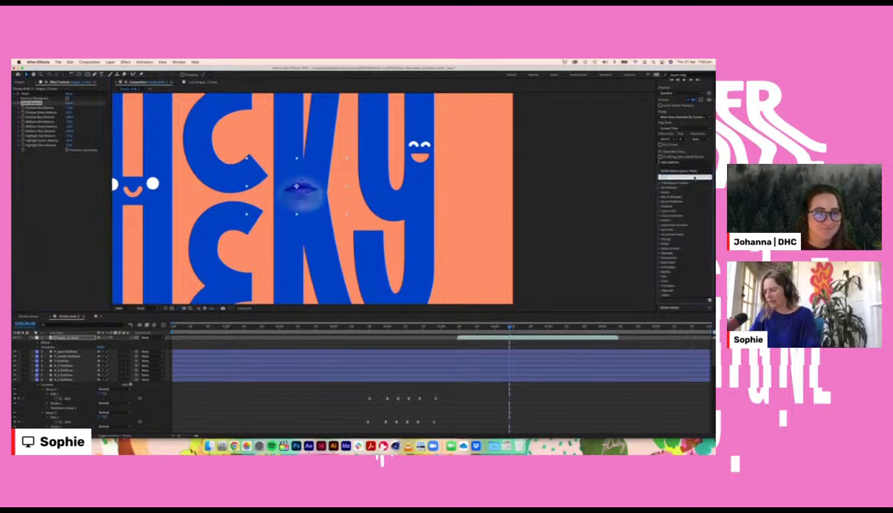
{"action": "type", "text": "s"}
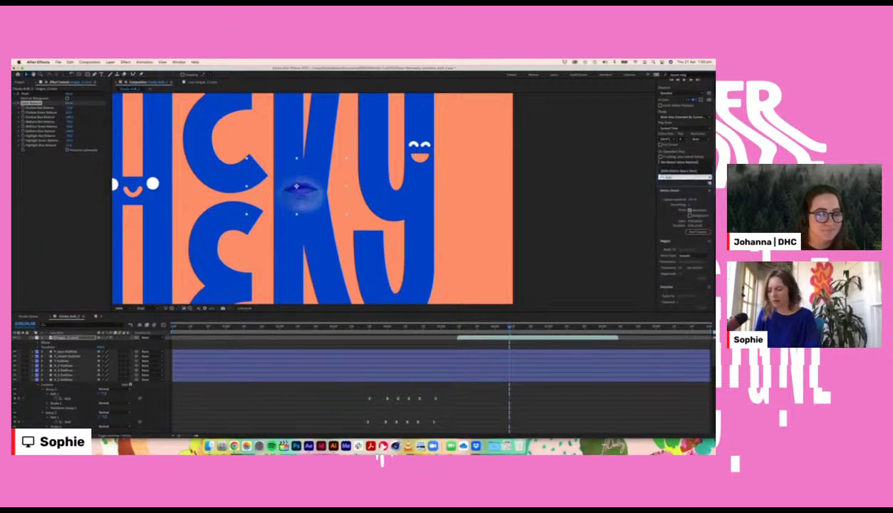
{"action": "key", "text": "Return"}
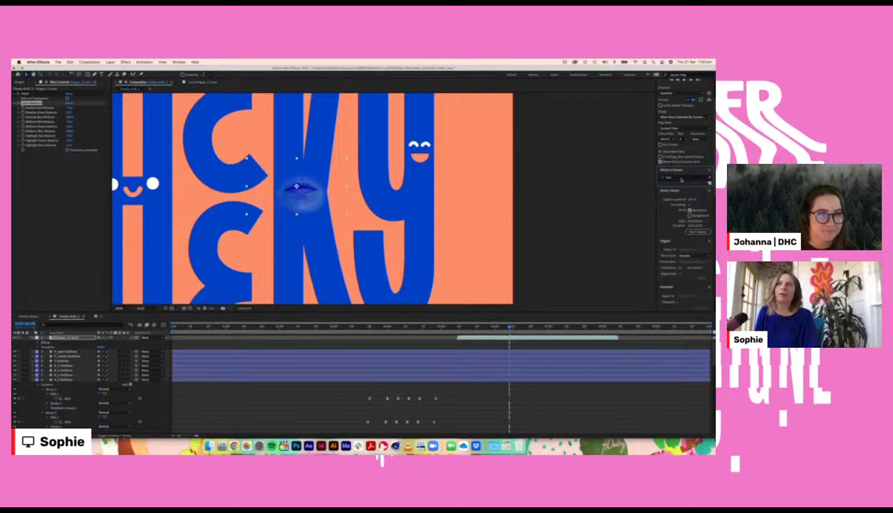
{"action": "left_click", "coordinate": [679, 178]}
{"action": "type", "text": "tri-tone"}
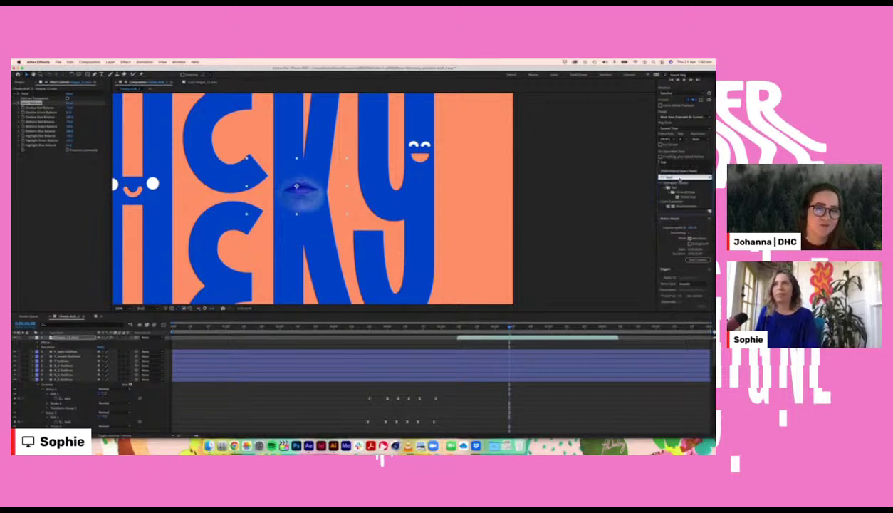
{"action": "mouse_move", "coordinate": [686, 206]}
{"action": "left_mouse_down"}
{"action": "mouse_move", "coordinate": [606, 285]}
{"action": "mouse_move", "coordinate": [481, 344]}
{"action": "mouse_move", "coordinate": [58, 339]}
{"action": "left_mouse_up"}
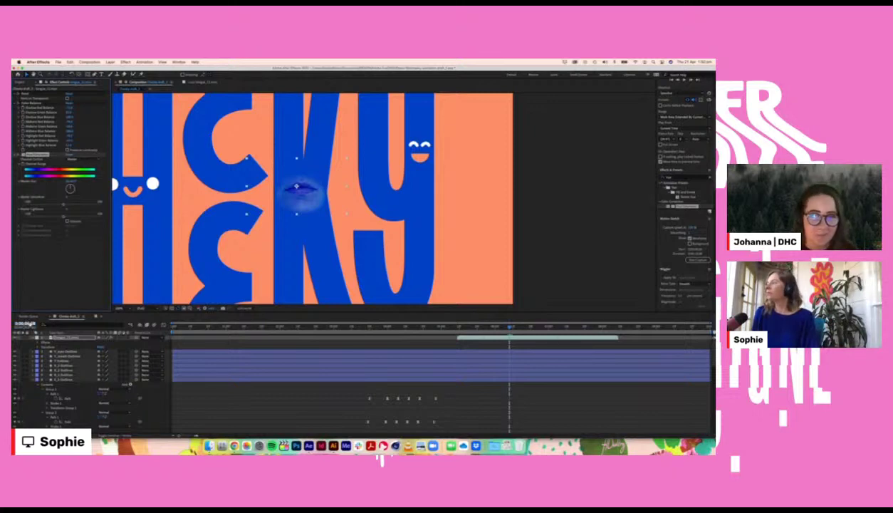
{"action": "left_click", "coordinate": [37, 343]}
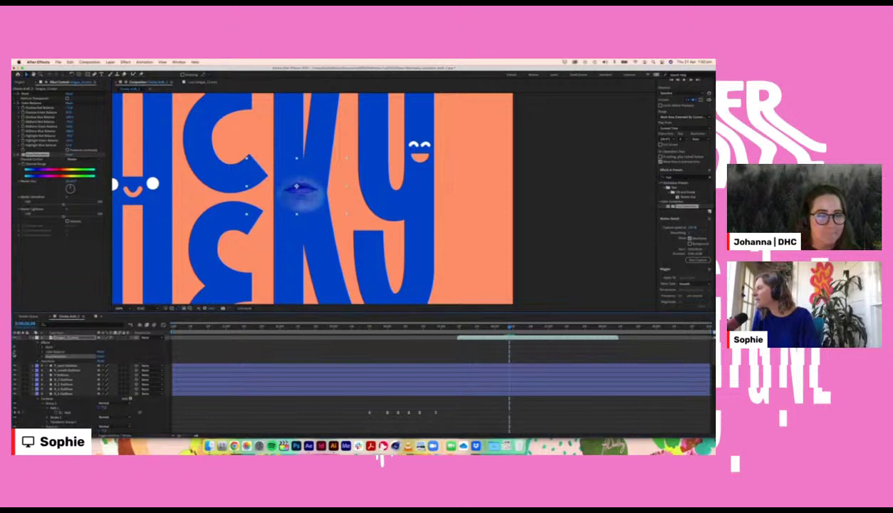
{"action": "left_click", "coordinate": [14, 352]}
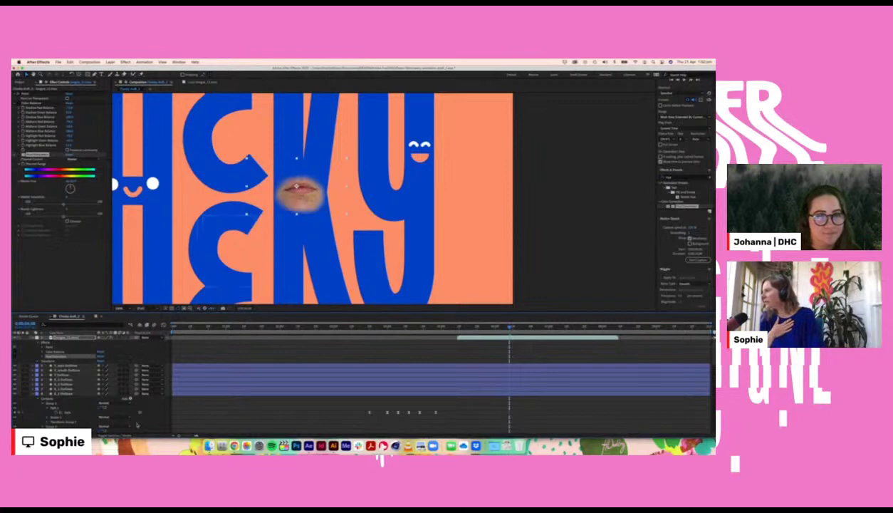
Step: Show the layers' blending modes and try Darken, Multiply and Color Burn on the mouth footage layer
{"action": "left_click", "coordinate": [121, 426]}
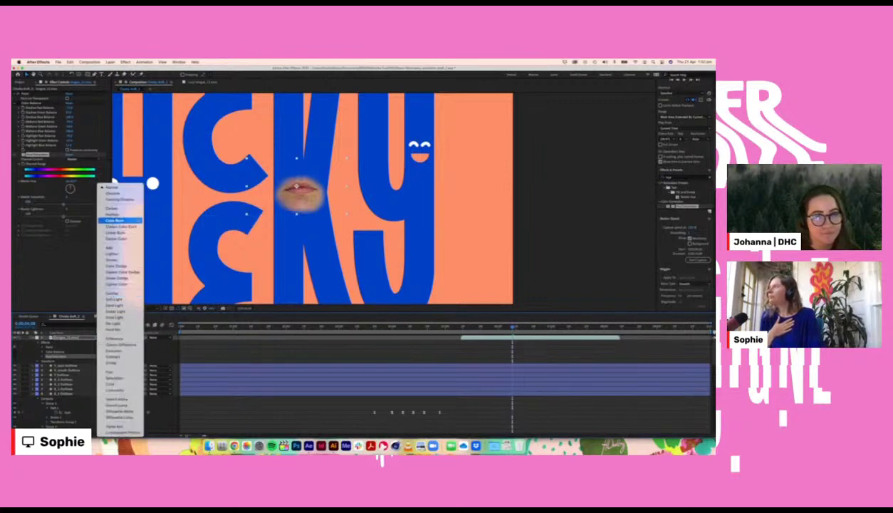
{"action": "left_click", "coordinate": [112, 208]}
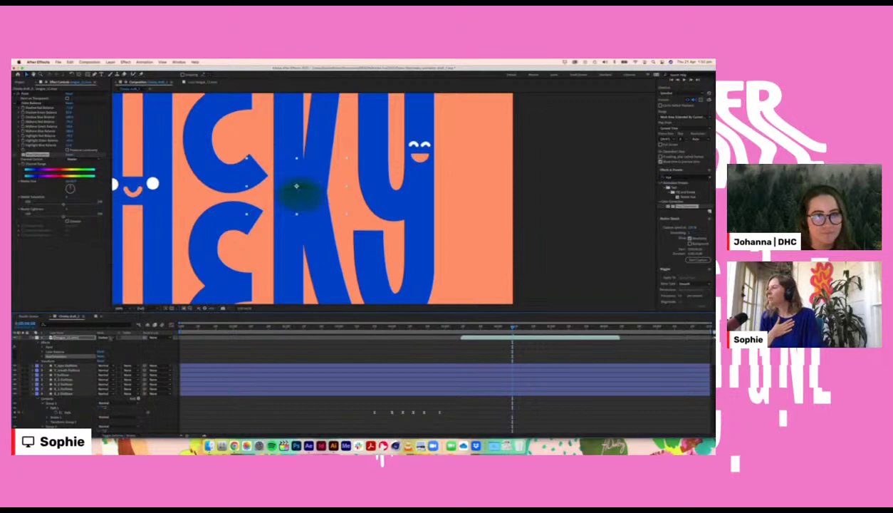
{"action": "left_click", "coordinate": [106, 337]}
{"action": "left_click", "coordinate": [116, 215]}
{"action": "left_click", "coordinate": [112, 214]}
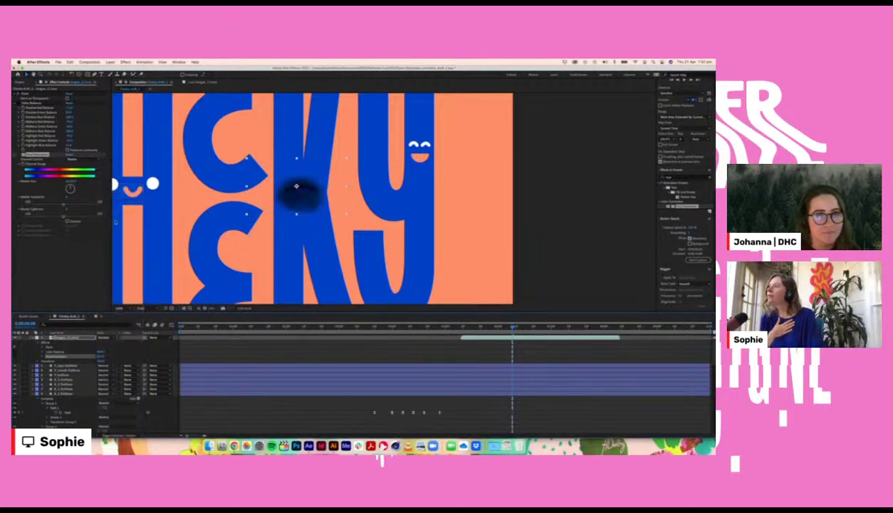
{"action": "left_click", "coordinate": [111, 329]}
{"action": "left_click", "coordinate": [113, 220]}
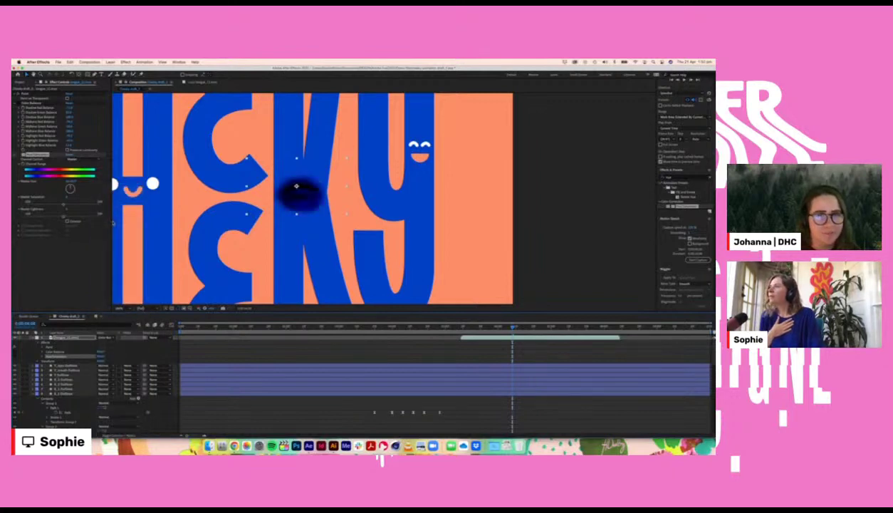
Step: Try the Hue, Saturation and Color Dodge blending modes on the mouth footage layer
{"action": "left_click", "coordinate": [105, 329]}
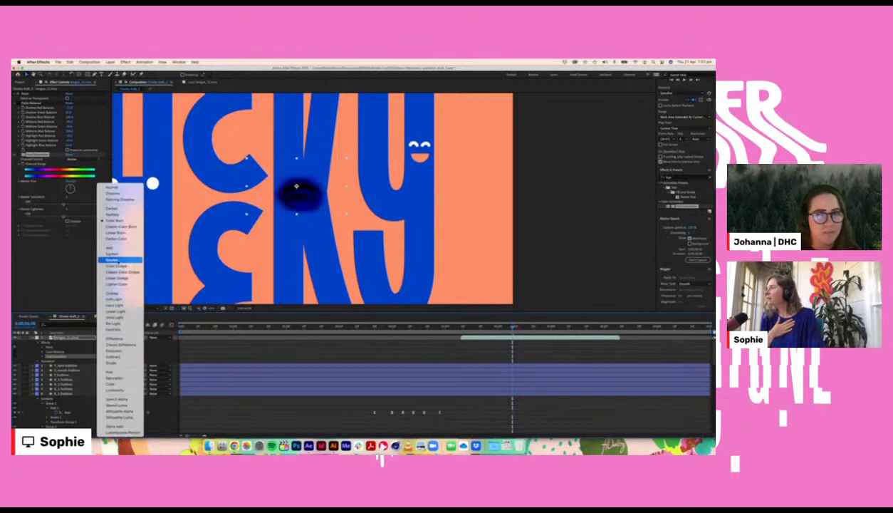
{"action": "left_click", "coordinate": [125, 371]}
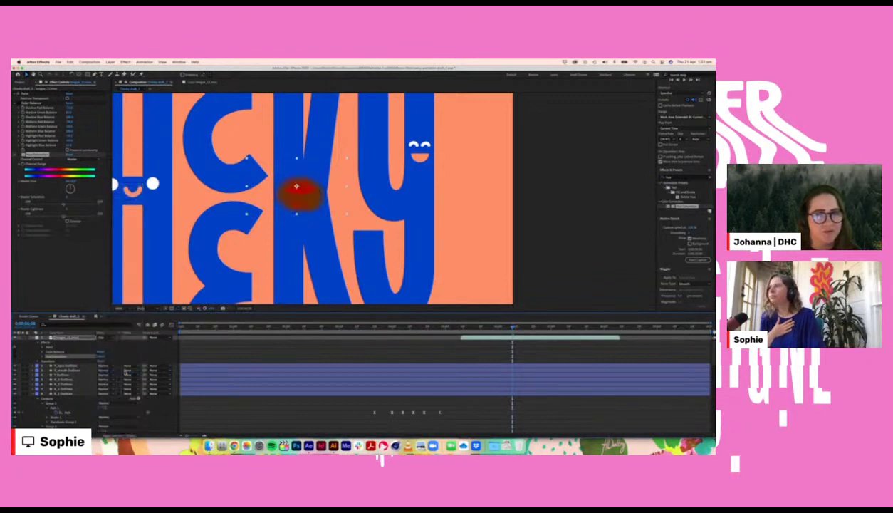
{"action": "left_click", "coordinate": [101, 333]}
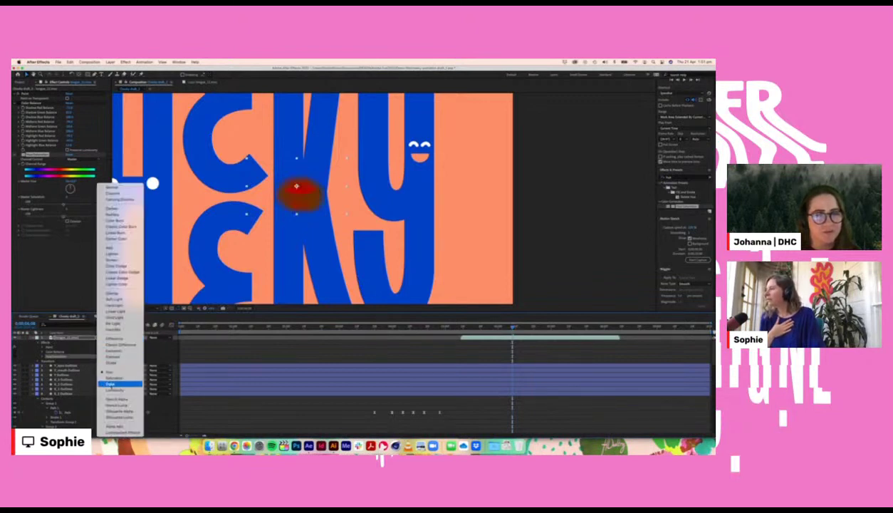
{"action": "left_click", "coordinate": [111, 379]}
{"action": "left_click", "coordinate": [105, 333]}
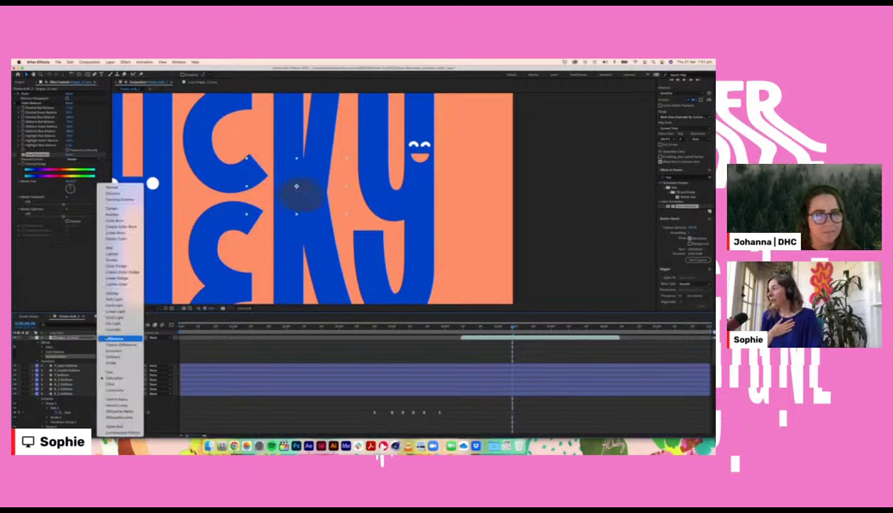
{"action": "left_click", "coordinate": [118, 266]}
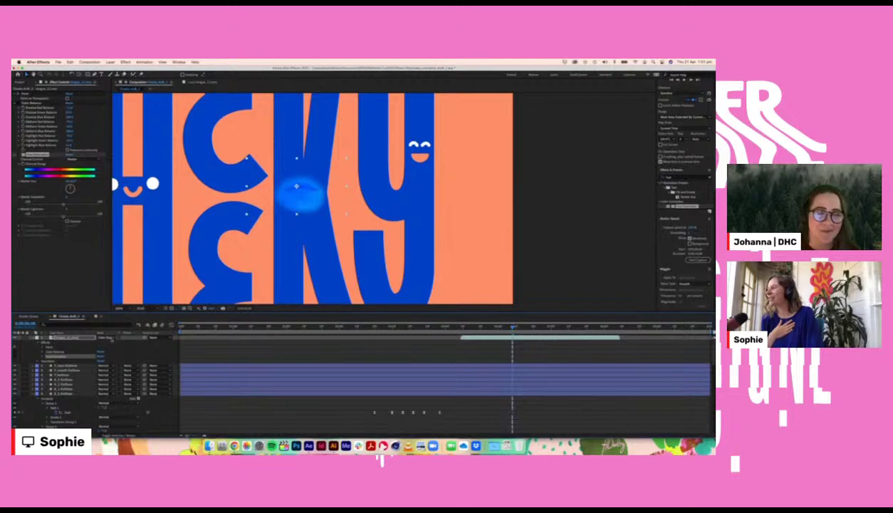
Step: Try the Saturation blending mode on the mouth footage once more, and return the layer to Normal
{"action": "left_click", "coordinate": [112, 339]}
{"action": "left_click", "coordinate": [117, 376]}
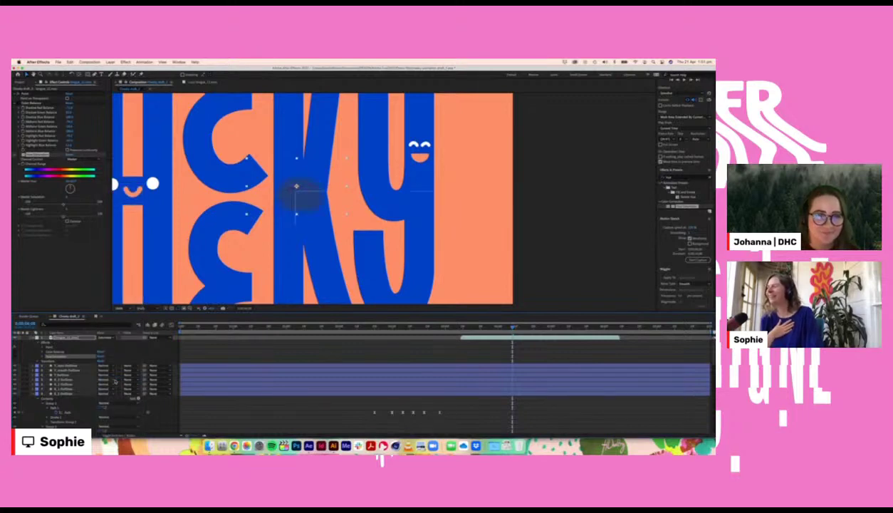
{"action": "left_click", "coordinate": [114, 382]}
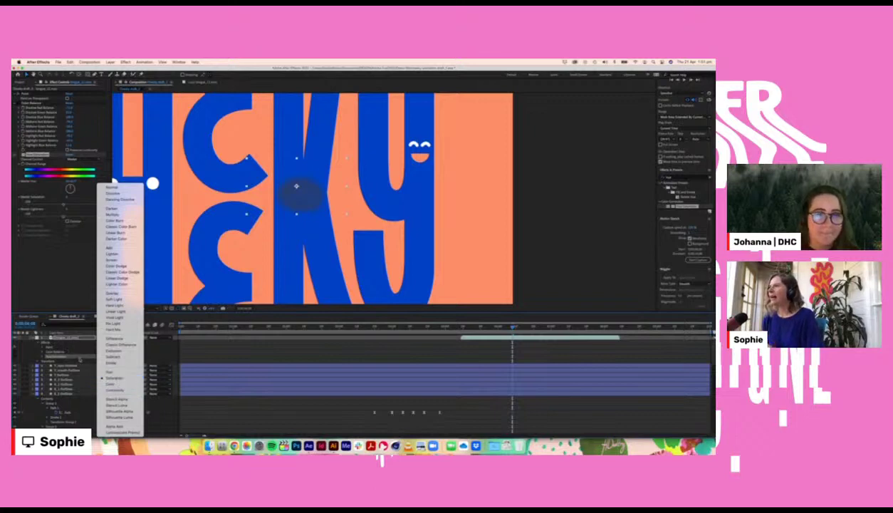
{"action": "left_click", "coordinate": [113, 188]}
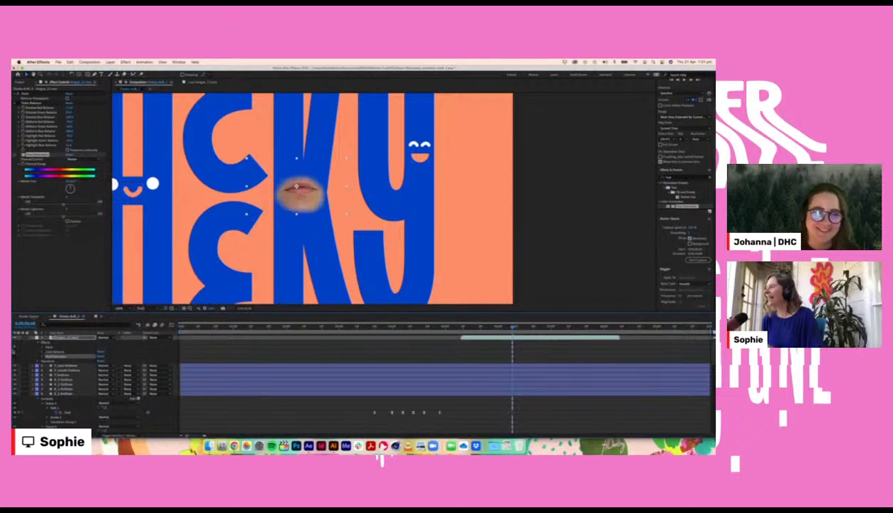
Step: Turn the mouth footage's Color Balance effect back on and enable Colorize in its Hue/Saturation effect
{"action": "left_click", "coordinate": [14, 351]}
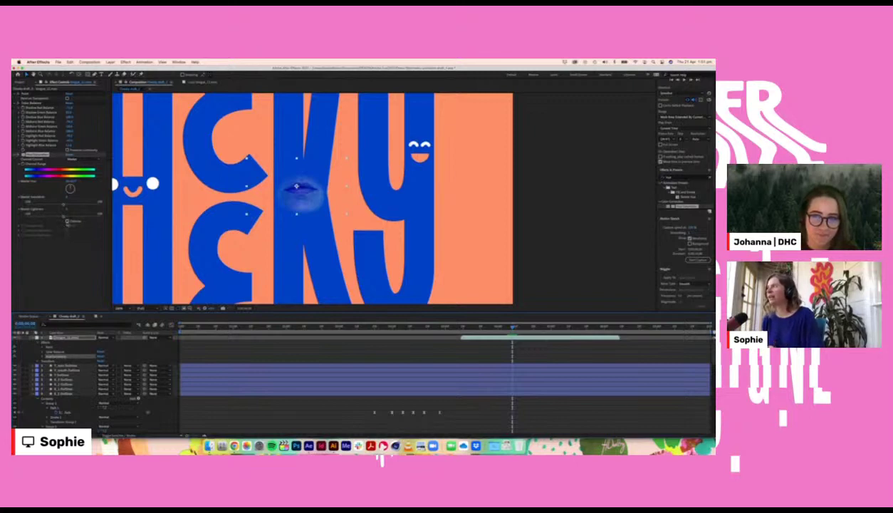
{"action": "left_click", "coordinate": [68, 221]}
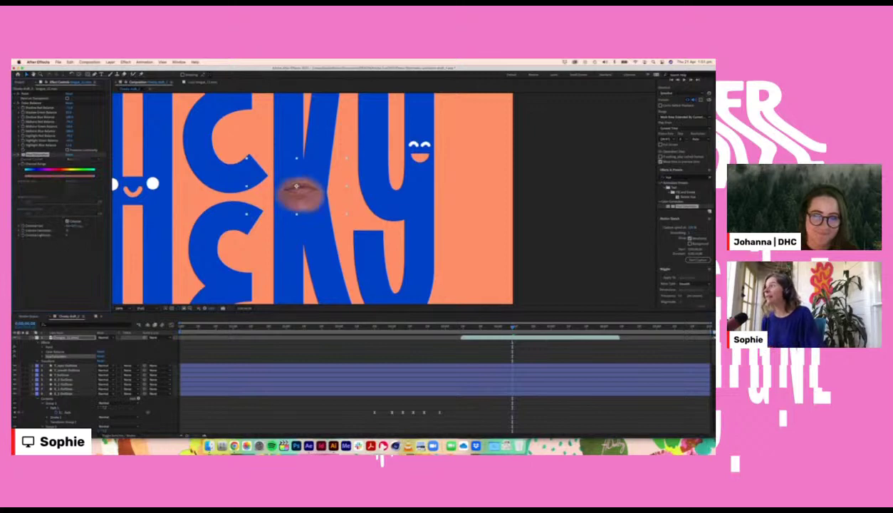
{"action": "key", "text": "shift+equal"}
{"action": "key", "text": "shift+equal"}
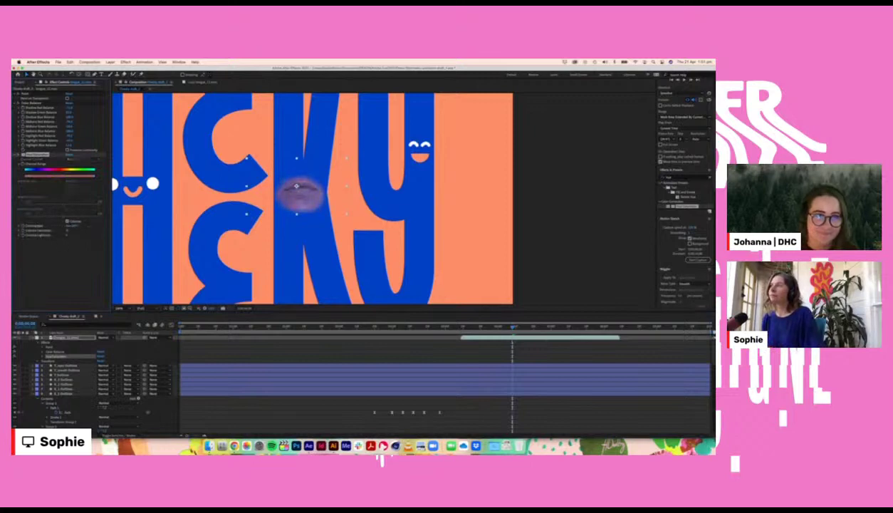
{"action": "key", "text": "shift+equal"}
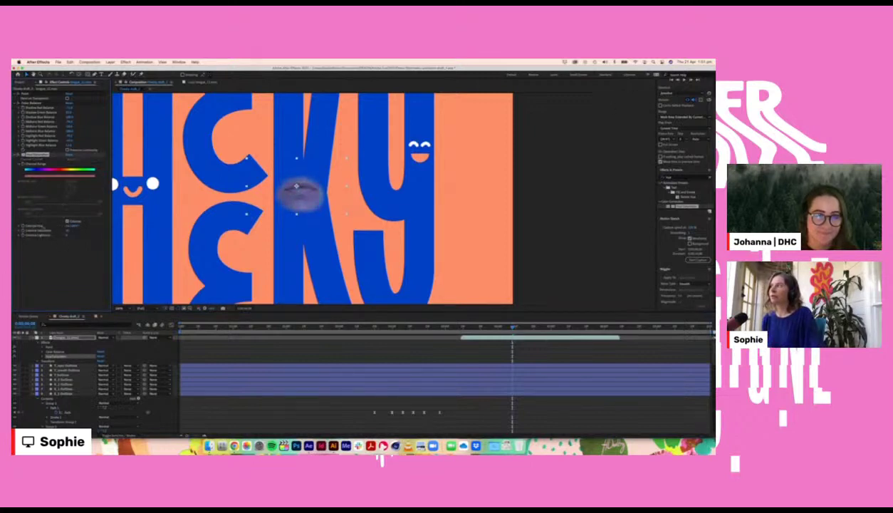
Step: Adjust the Colorize hue and saturation of the mouth footage until its tint is a blue close to the K
{"action": "left_click_drag", "start_coordinate": [64, 226], "coordinate": [49, 225]}
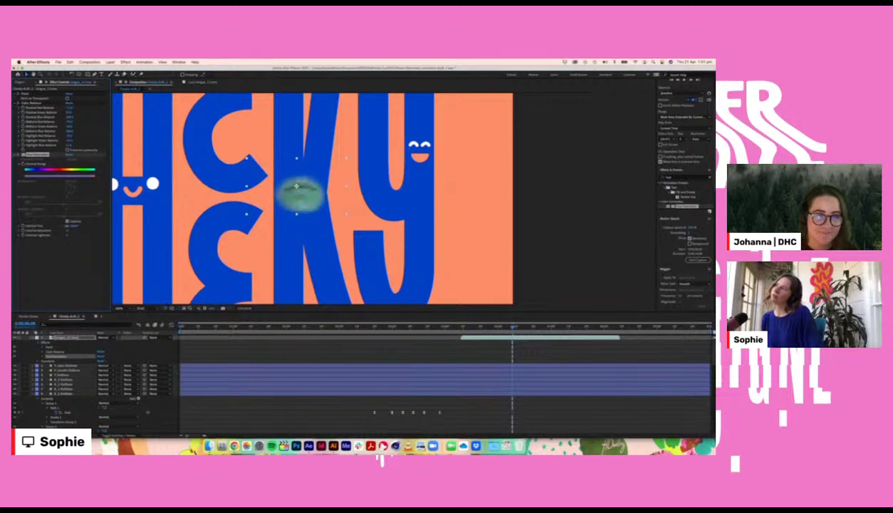
{"action": "key", "text": "shift+equal"}
{"action": "key", "text": "shift+equal"}
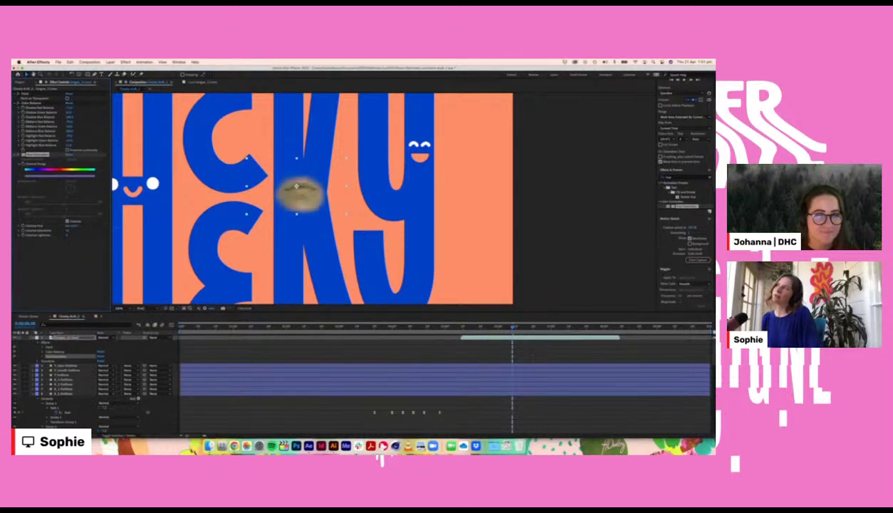
{"action": "key", "text": "shift+equal"}
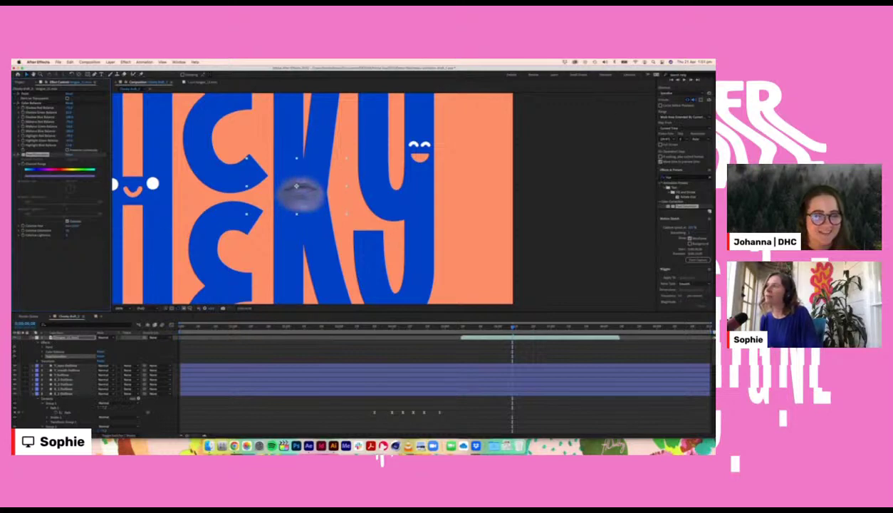
{"action": "left_click", "coordinate": [68, 230]}
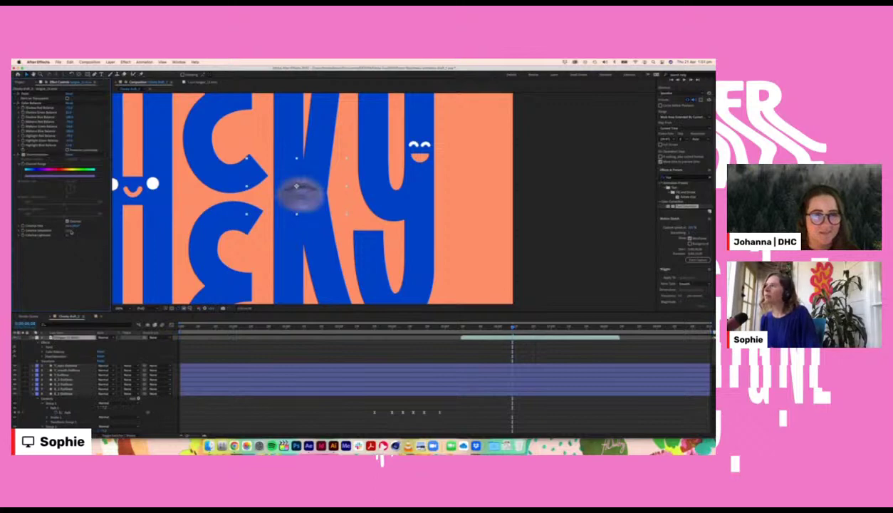
{"action": "left_click", "coordinate": [67, 221]}
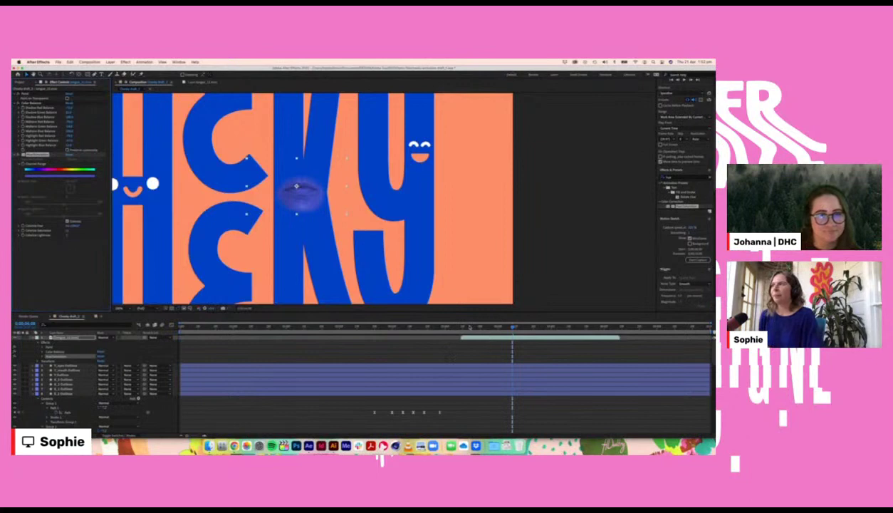
Step: View the whole CHEEKY lettering and preview the animation from the point where the mouth footage starts
{"action": "key", "text": "space"}
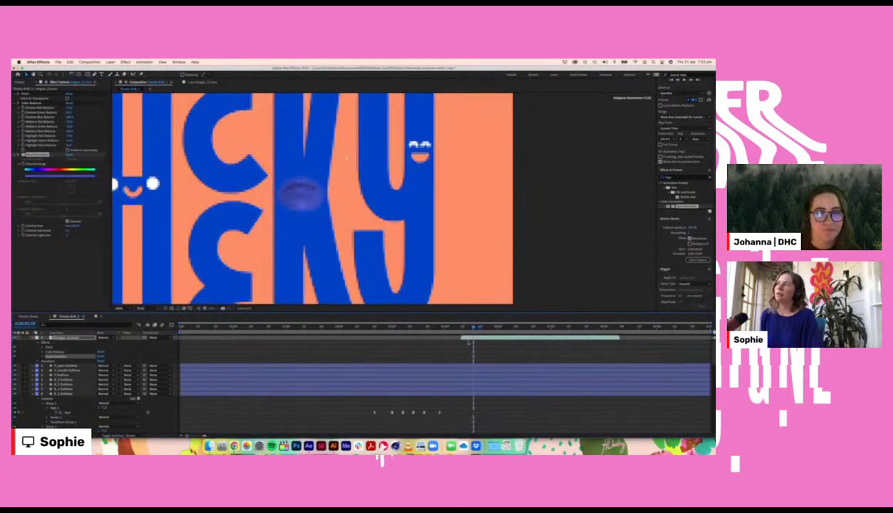
{"action": "scroll", "coordinate": [364, 262], "scroll_direction": "down", "scroll_amount": 1}
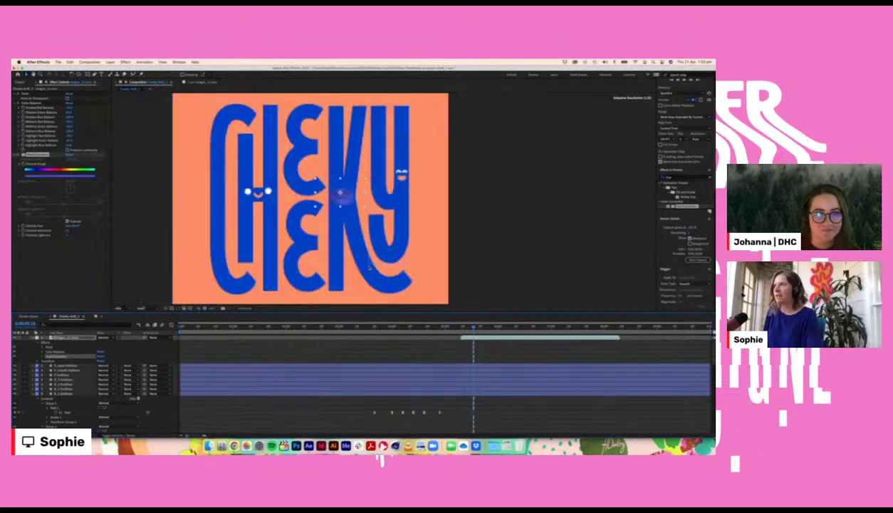
{"action": "left_click_drag", "start_coordinate": [456, 327], "coordinate": [465, 327]}
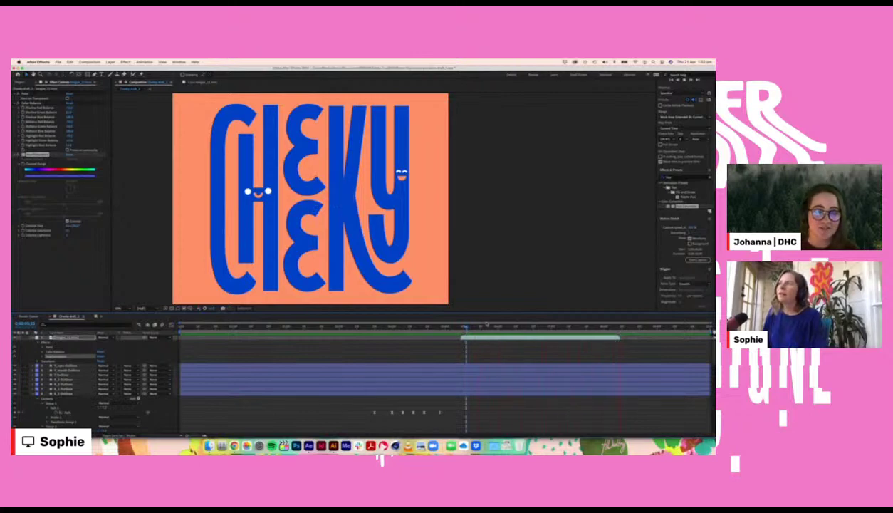
{"action": "key", "text": "space"}
{"action": "left_click", "coordinate": [475, 328]}
{"action": "key", "text": "space"}
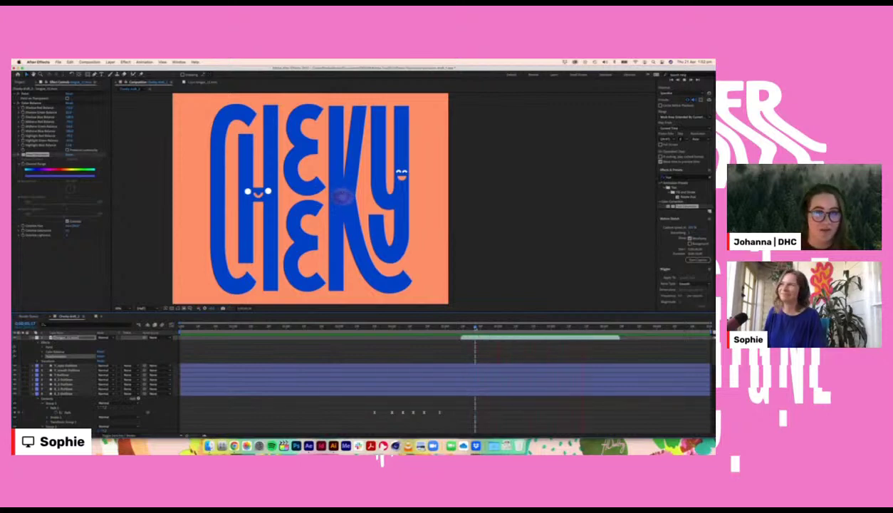
Step: Replay the first frames of the mouth on the K to check how the tinted footage blends, and deselect the layer
{"action": "left_click", "coordinate": [340, 192]}
{"action": "left_click_drag", "start_coordinate": [475, 328], "coordinate": [469, 328]}
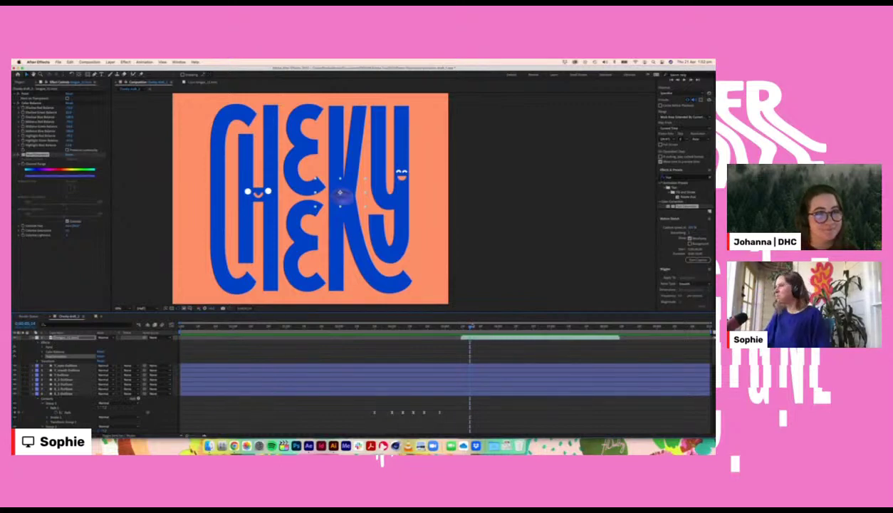
{"action": "left_click_drag", "start_coordinate": [470, 328], "coordinate": [466, 327]}
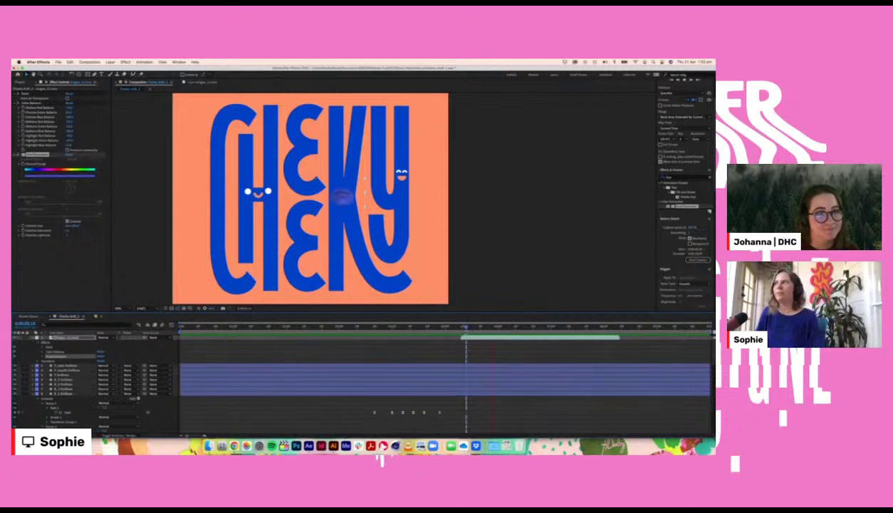
{"action": "key", "text": "space"}
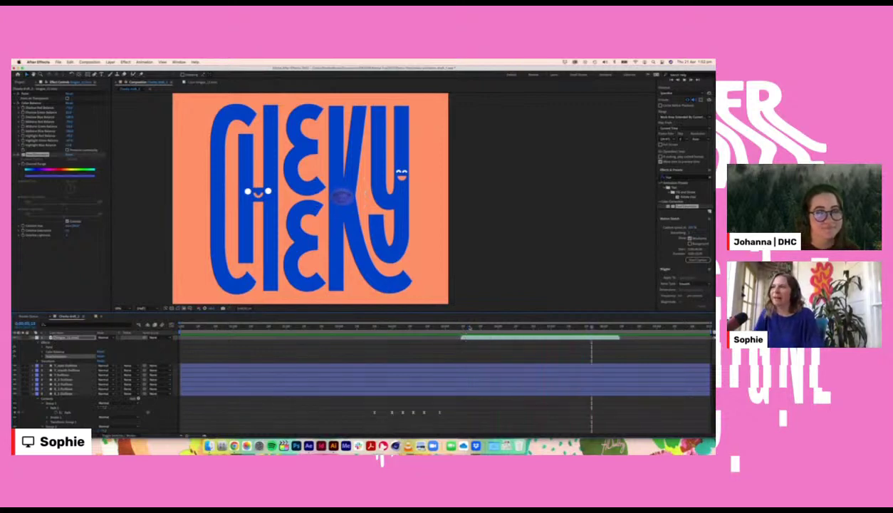
{"action": "left_click", "coordinate": [470, 328]}
{"action": "key", "text": "space"}
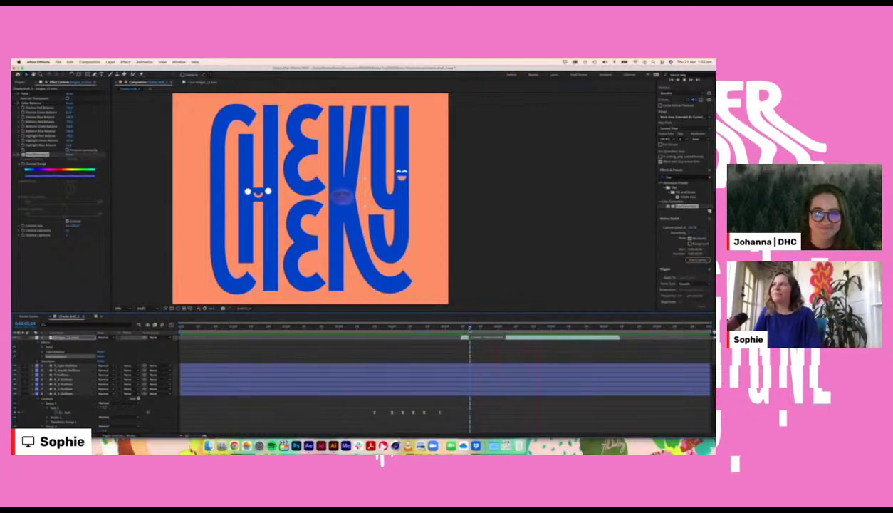
{"action": "key", "text": "space"}
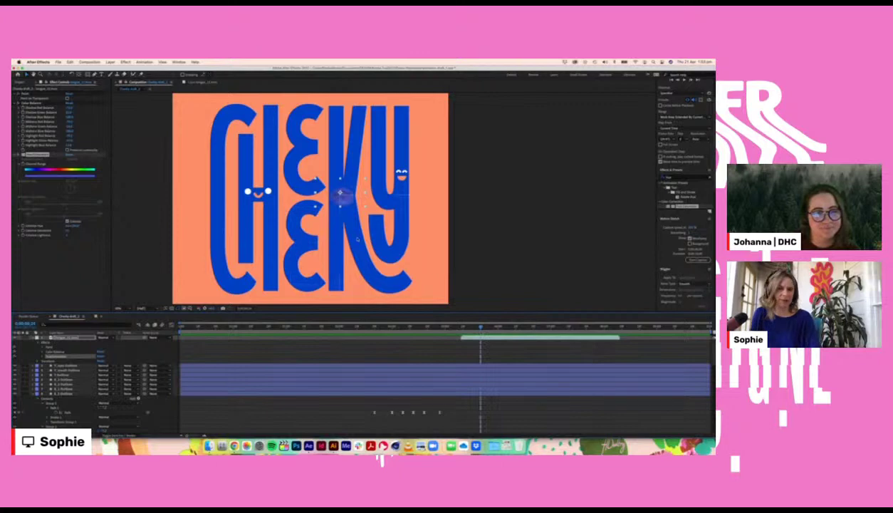
{"action": "left_click", "coordinate": [464, 355]}
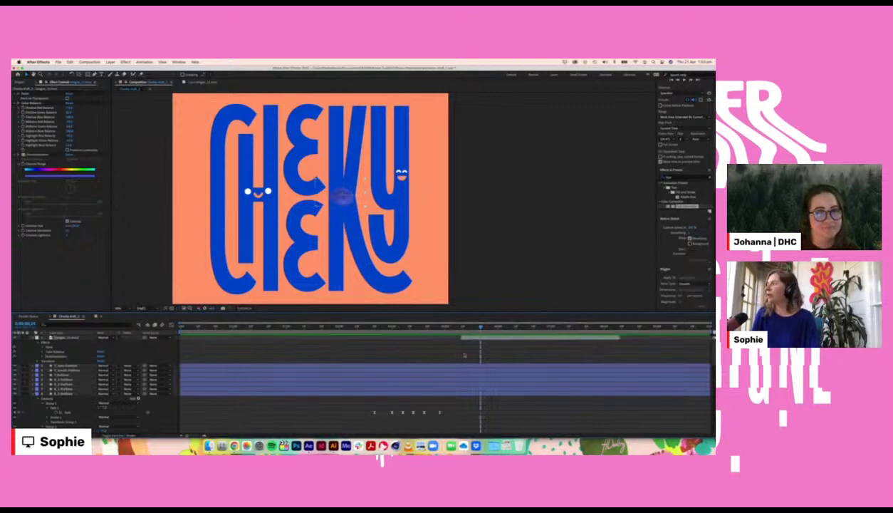
{"action": "left_click_drag", "start_coordinate": [456, 328], "coordinate": [465, 328]}
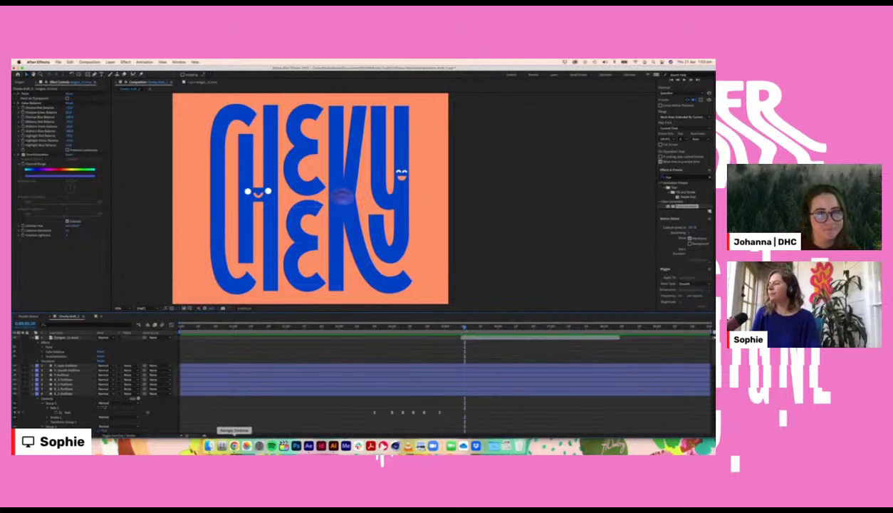
Step: Switch to Chrome to view the Instagram post of the pink K with lips, and return to After Effects
{"action": "left_click", "coordinate": [234, 445]}
{"action": "left_click", "coordinate": [121, 74]}
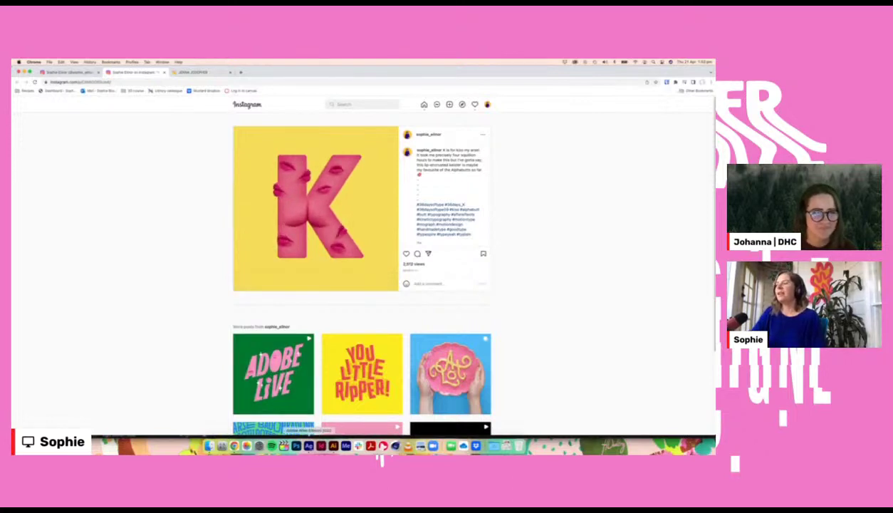
{"action": "left_click", "coordinate": [308, 446]}
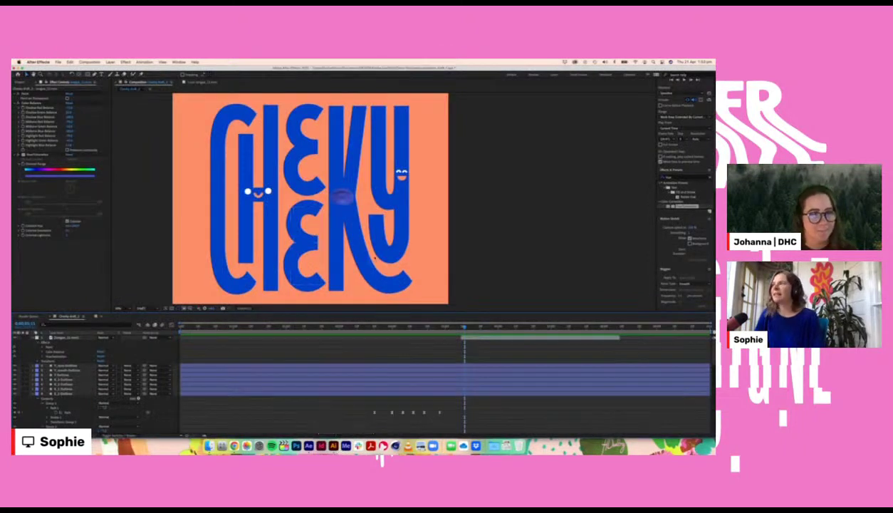
Step: Preview side tongue_6.mov in Finder, add it to the composition as the top layer, and slide its bar to span the playhead
{"action": "left_click", "coordinate": [208, 446]}
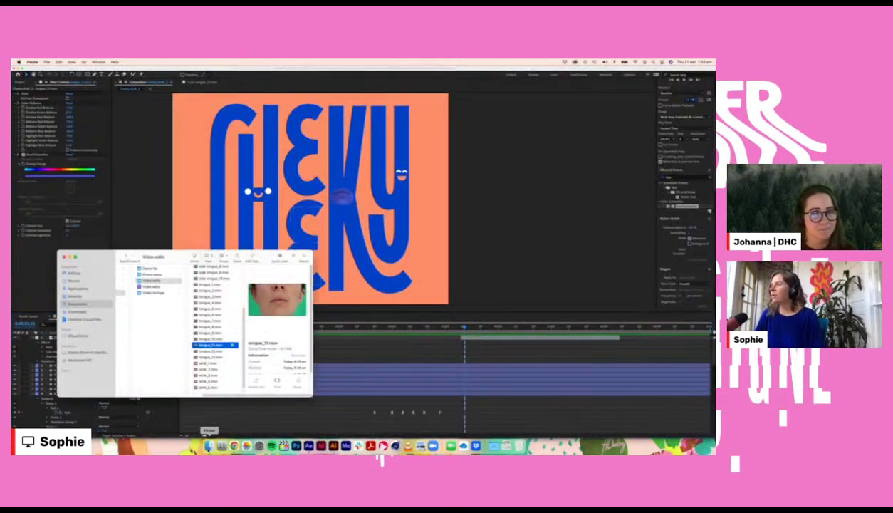
{"action": "scroll", "coordinate": [222, 349], "scroll_direction": "up", "scroll_amount": 5}
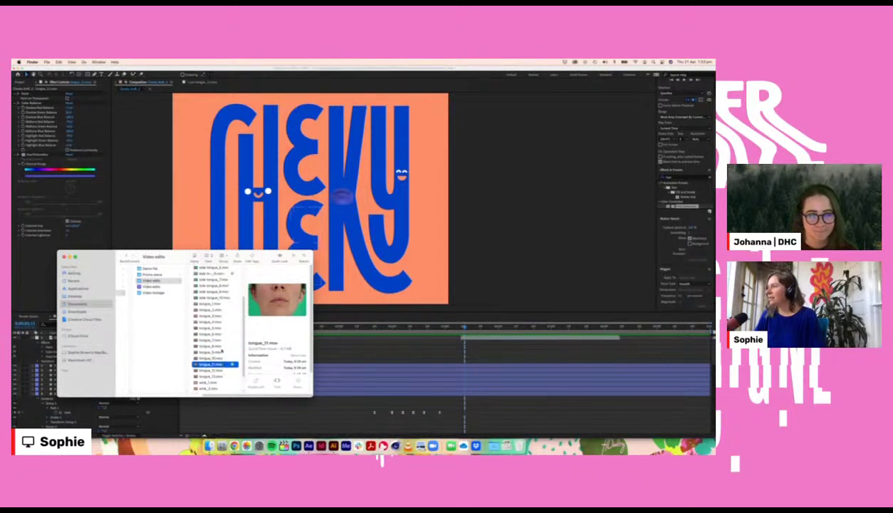
{"action": "left_click", "coordinate": [215, 307]}
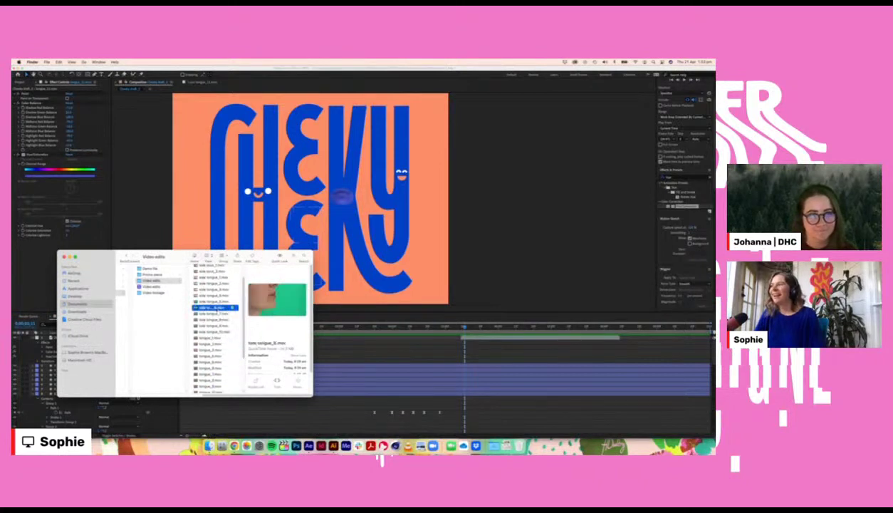
{"action": "key", "text": "space"}
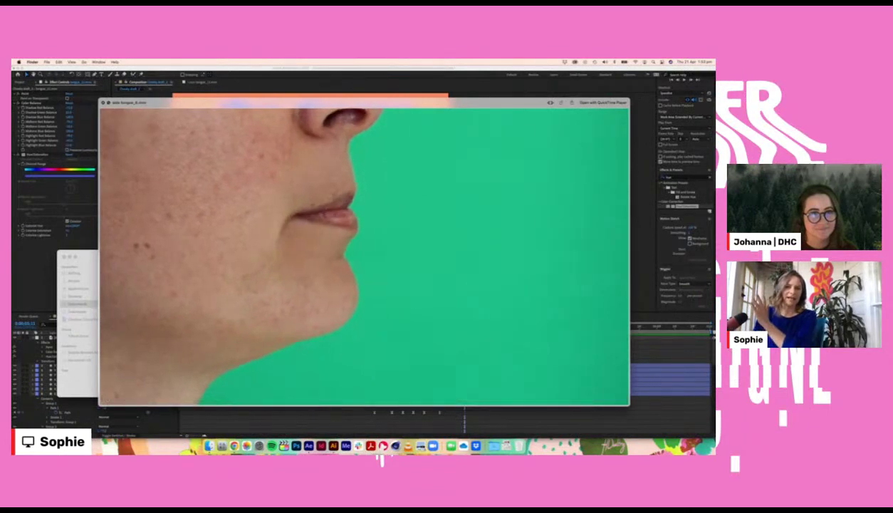
{"action": "key", "text": "space"}
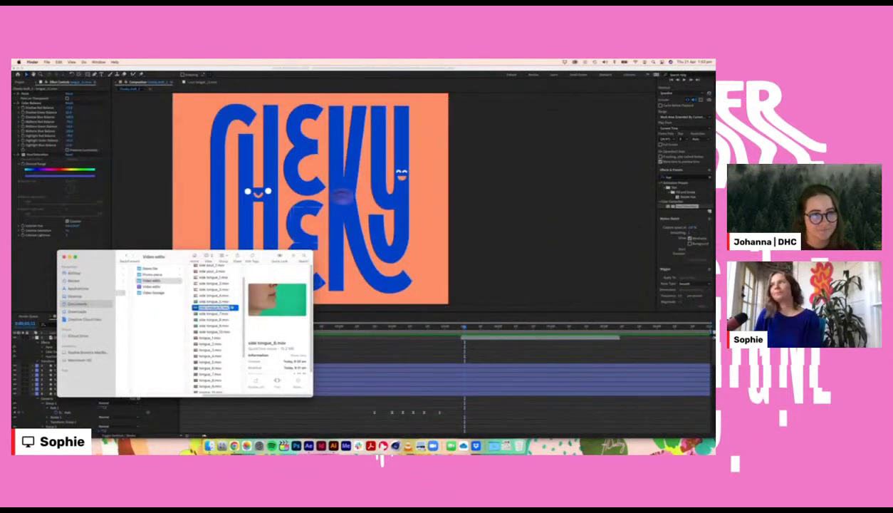
{"action": "left_click_drag", "start_coordinate": [213, 307], "coordinate": [59, 334]}
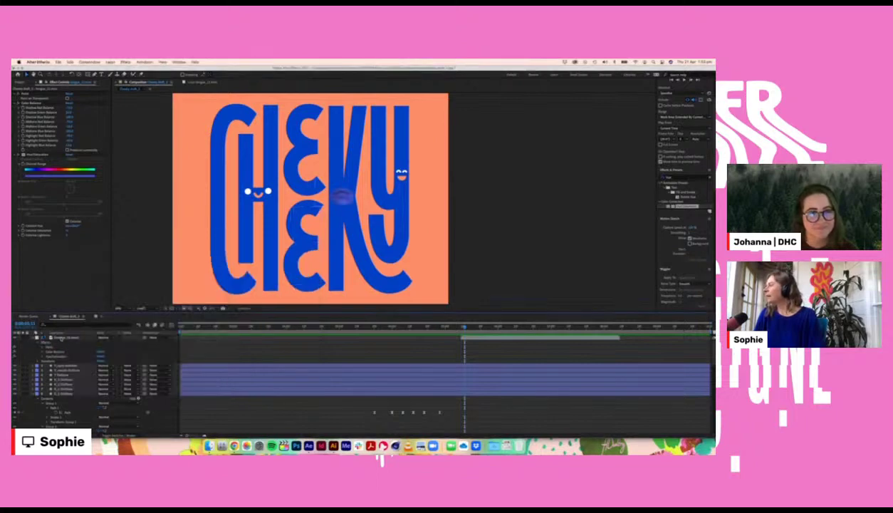
{"action": "left_click_drag", "start_coordinate": [240, 339], "coordinate": [475, 357]}
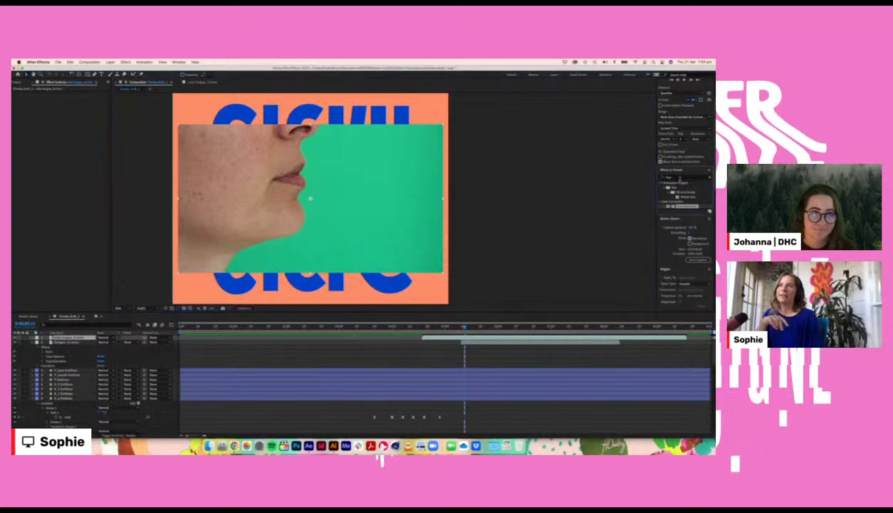
Step: Search the available effects for "key" and look through the matching keying effects
{"action": "left_click", "coordinate": [679, 177]}
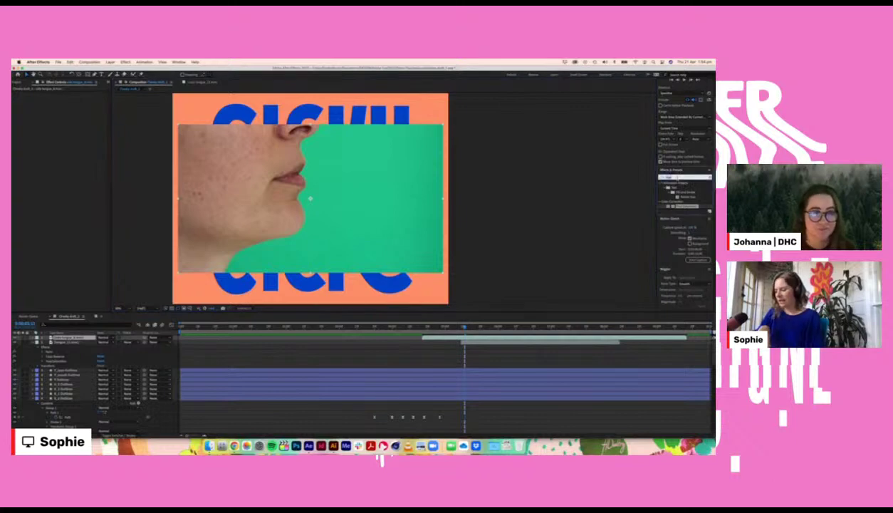
{"action": "type", "text": "ke"}
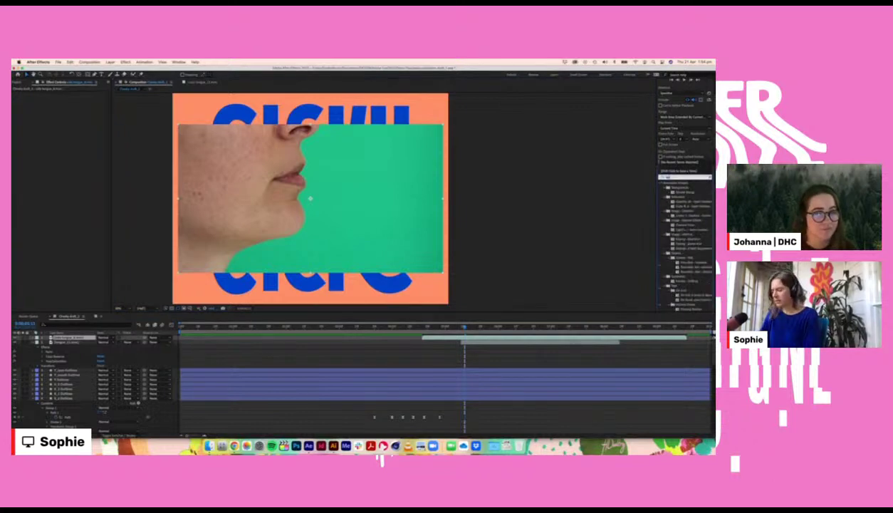
{"action": "type", "text": "yli"}
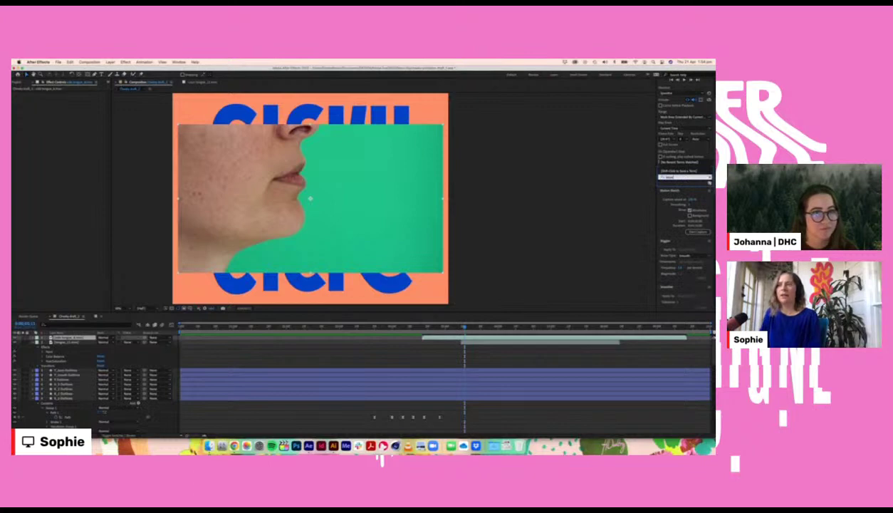
{"action": "key", "text": "BackSpace"}
{"action": "key", "text": "BackSpace"}
{"action": "type", "text": "y"}
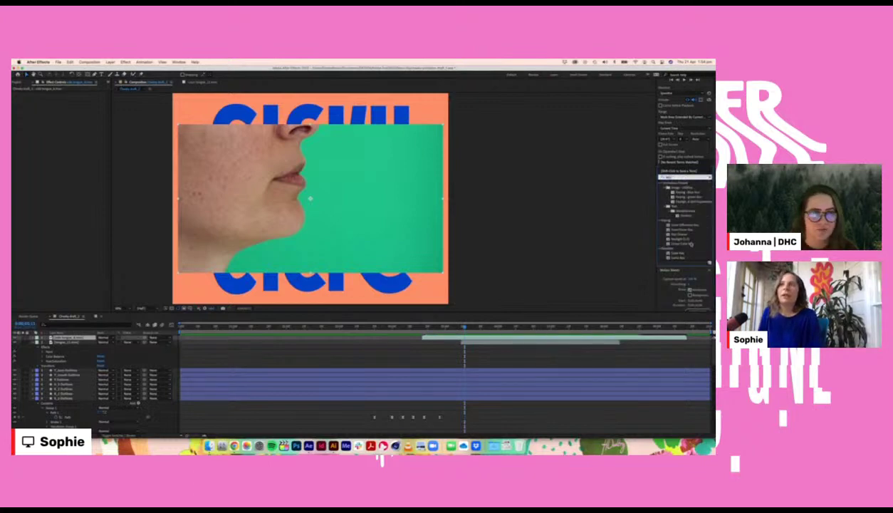
{"action": "scroll", "coordinate": [691, 221], "scroll_direction": "down", "scroll_amount": 2}
{"action": "scroll", "coordinate": [691, 243], "scroll_direction": "up", "scroll_amount": 4}
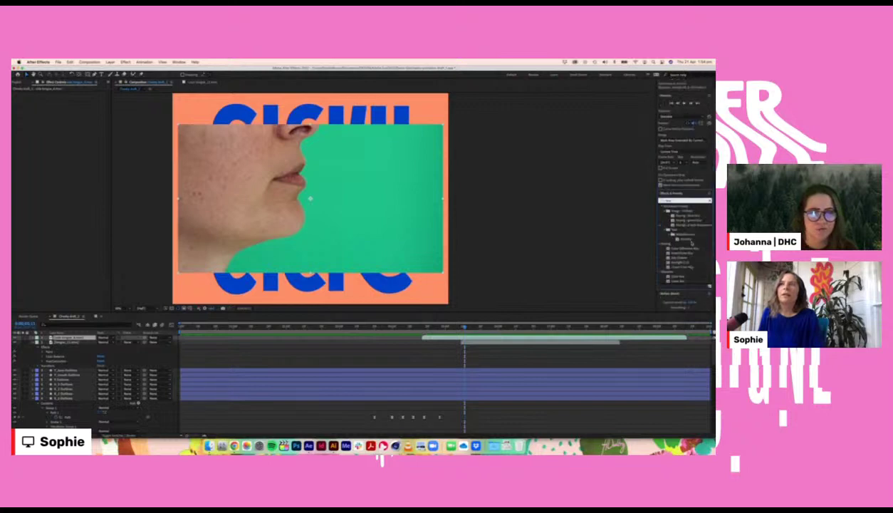
{"action": "left_click", "coordinate": [677, 282]}
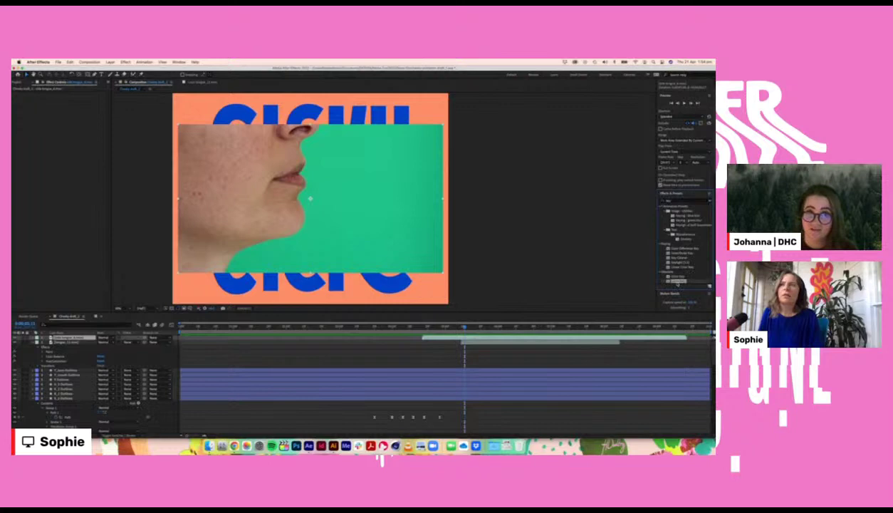
{"action": "scroll", "coordinate": [693, 268], "scroll_direction": "down", "scroll_amount": 2}
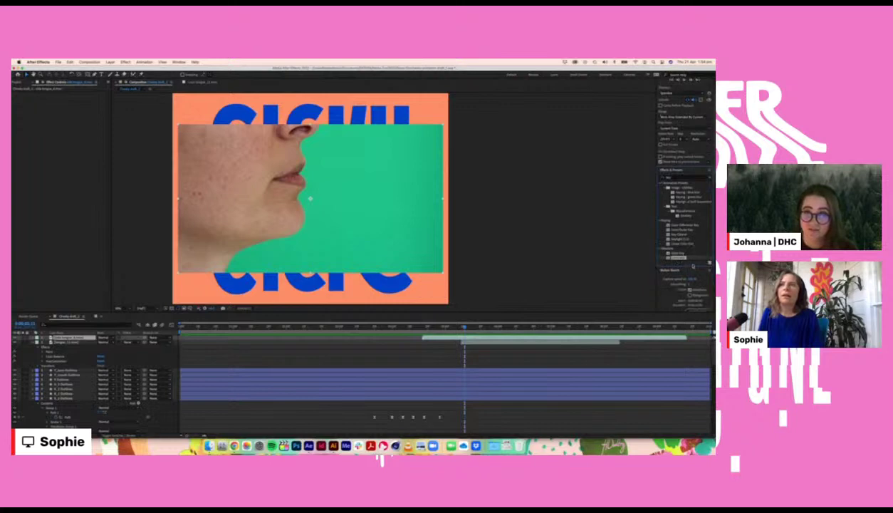
Step: Apply the Keylight effect to the side tongue layer and sample the green background as its screen colour
{"action": "left_click", "coordinate": [682, 239]}
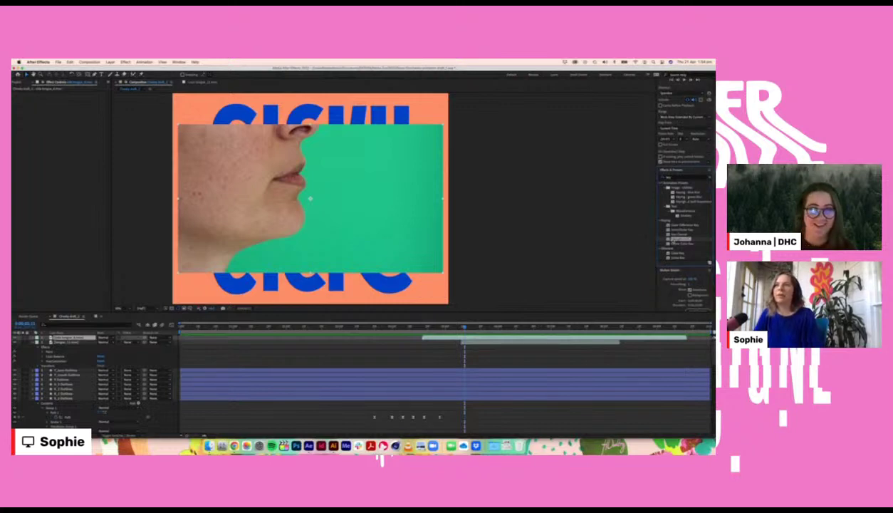
{"action": "left_click_drag", "start_coordinate": [674, 240], "coordinate": [57, 340]}
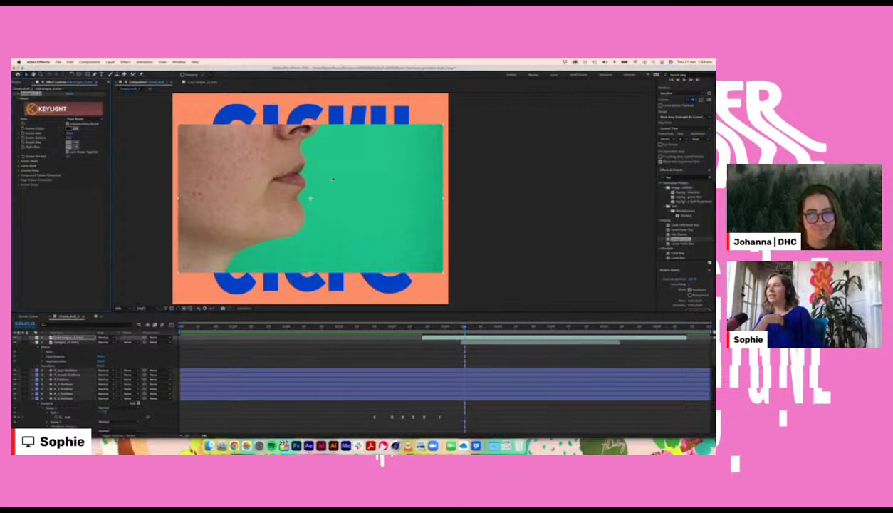
{"action": "left_click", "coordinate": [407, 184]}
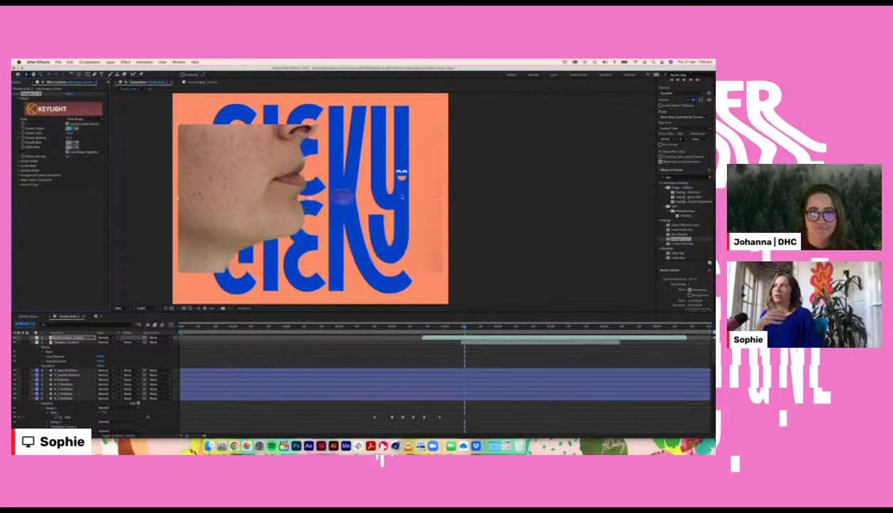
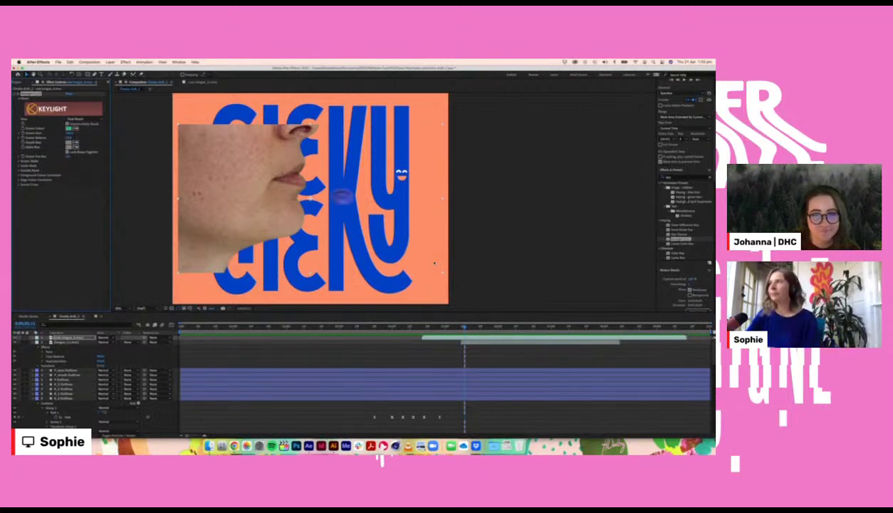
Step: Scale the keyed side-profile footage to about a third of its size and place it over the lower E beside the K
{"action": "left_click_drag", "start_coordinate": [195, 170], "coordinate": [205, 164]}
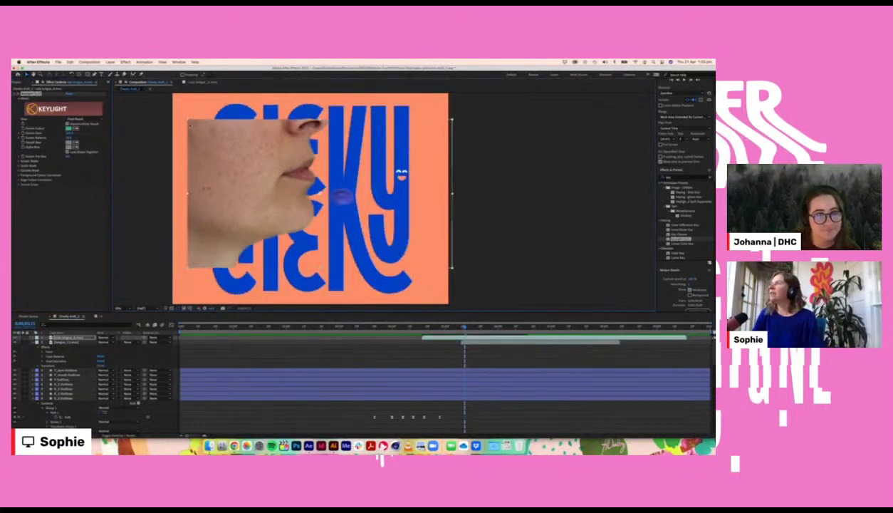
{"action": "left_click_drag", "start_coordinate": [188, 120], "coordinate": [277, 177]}
{"action": "left_click_drag", "start_coordinate": [313, 203], "coordinate": [329, 252]}
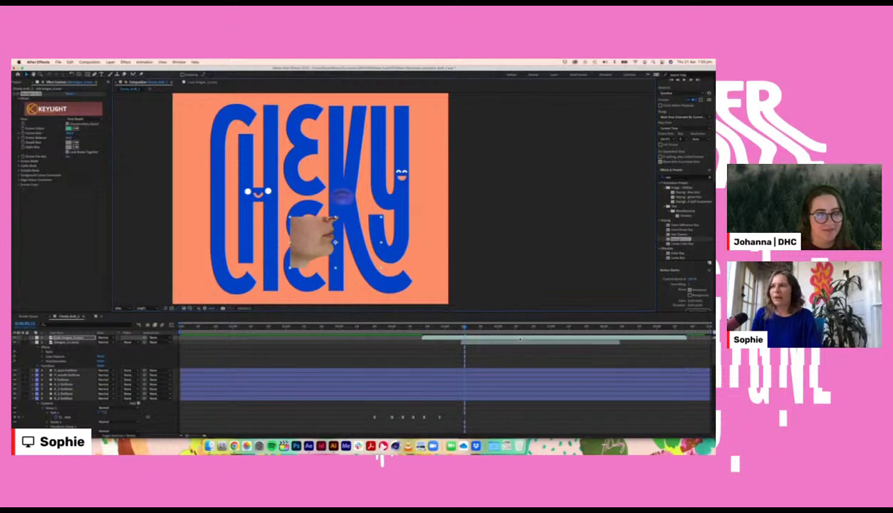
Step: Open the side tongue footage in its own layer view and set up the Brush tool with black as the paint colour
{"action": "double_click", "coordinate": [520, 338]}
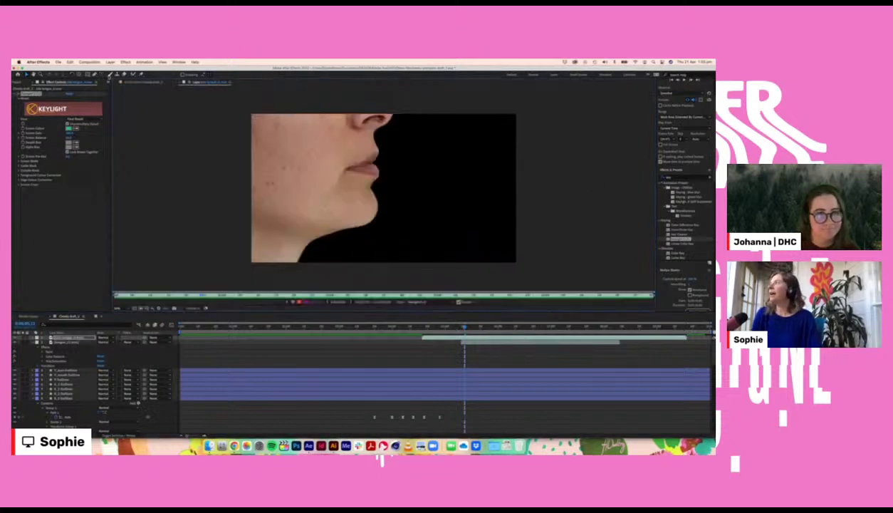
{"action": "left_click", "coordinate": [108, 75]}
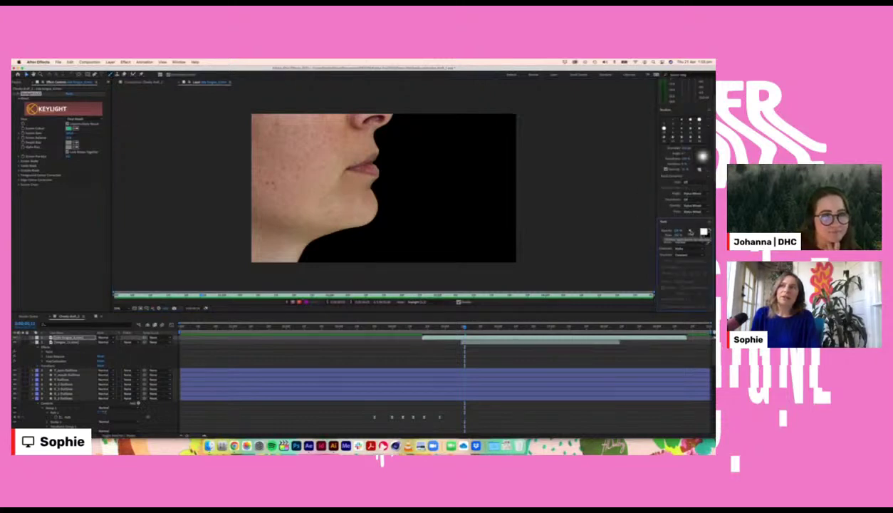
{"action": "left_click_drag", "start_coordinate": [393, 111], "coordinate": [355, 108]}
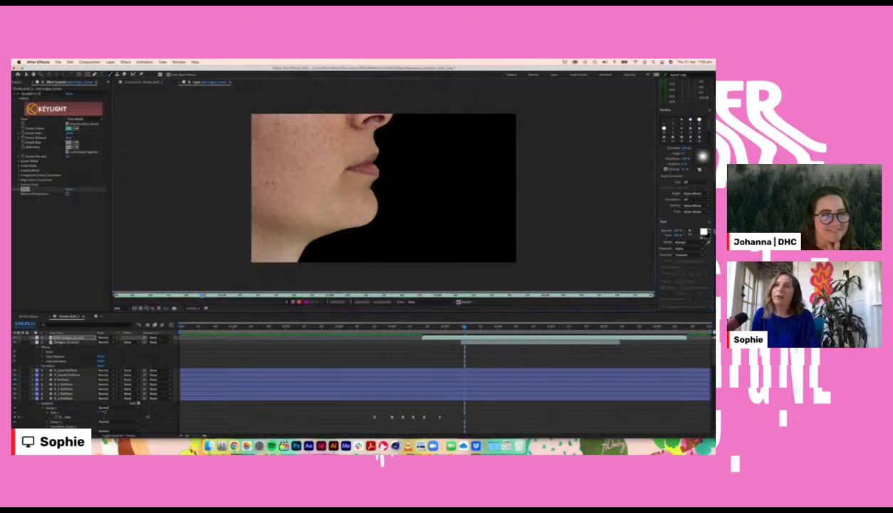
{"action": "left_click", "coordinate": [708, 229]}
{"action": "mouse_move", "coordinate": [385, 115]}
{"action": "left_mouse_down"}
{"action": "mouse_move", "coordinate": [249, 114]}
{"action": "mouse_move", "coordinate": [275, 261]}
{"action": "mouse_move", "coordinate": [295, 263]}
{"action": "left_mouse_up"}
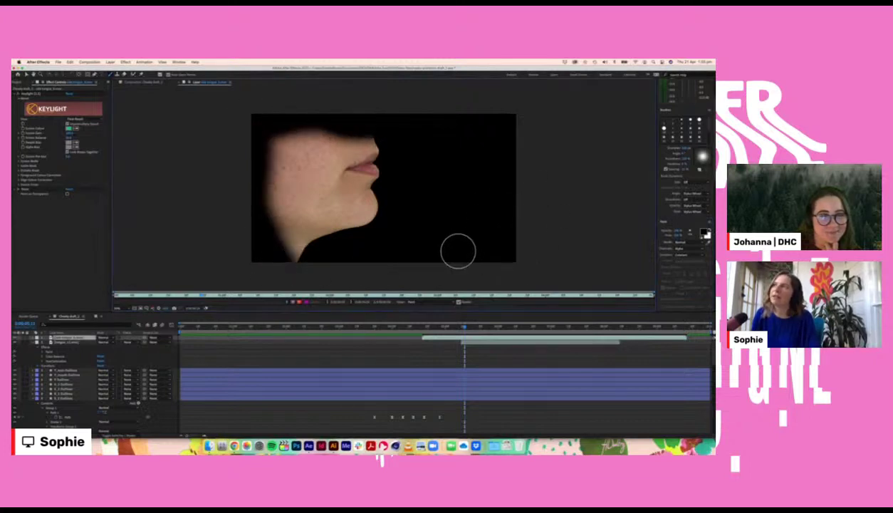
{"action": "mouse_move", "coordinate": [309, 251]}
{"action": "left_mouse_down"}
{"action": "mouse_move", "coordinate": [299, 241]}
{"action": "mouse_move", "coordinate": [375, 228]}
{"action": "mouse_move", "coordinate": [305, 222]}
{"action": "mouse_move", "coordinate": [269, 192]}
{"action": "mouse_move", "coordinate": [323, 119]}
{"action": "mouse_move", "coordinate": [369, 113]}
{"action": "left_mouse_up"}
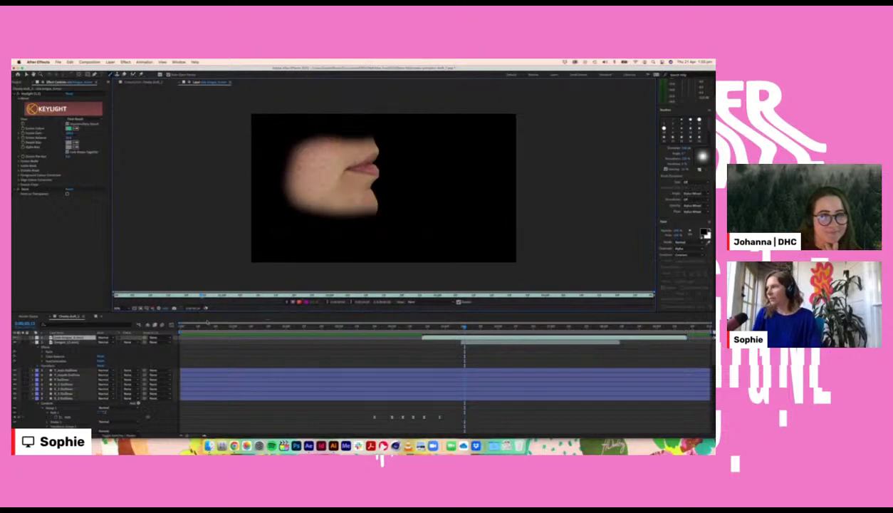
{"action": "key", "text": "super+z"}
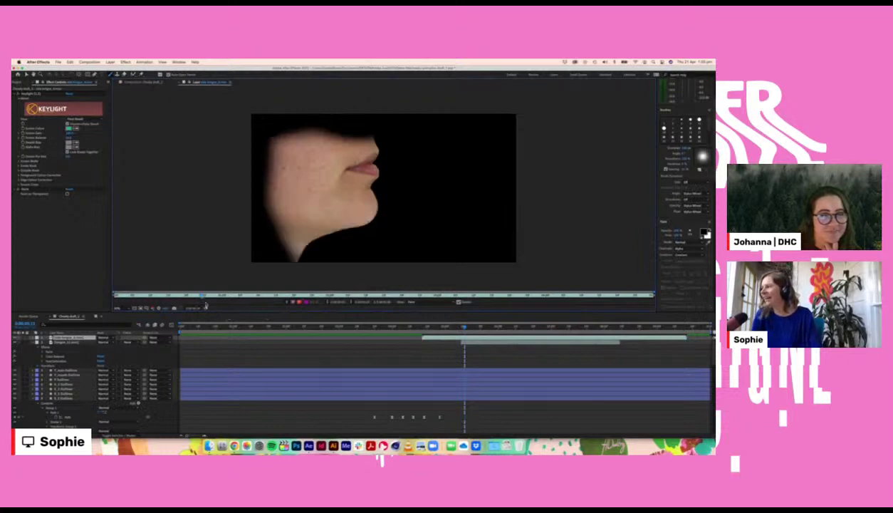
{"action": "key", "text": "super+z"}
Step: Go to the clip's first frame and paint out the nose, outer cheek, chin and neck around the mouth
{"action": "left_click_drag", "start_coordinate": [201, 297], "coordinate": [114, 294]}
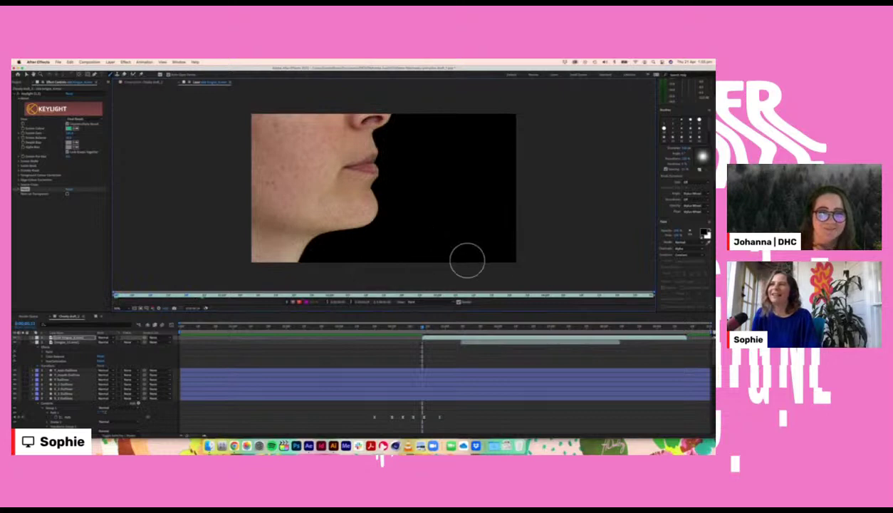
{"action": "mouse_move", "coordinate": [401, 119]}
{"action": "left_mouse_down"}
{"action": "mouse_move", "coordinate": [262, 107]}
{"action": "mouse_move", "coordinate": [255, 129]}
{"action": "mouse_move", "coordinate": [324, 261]}
{"action": "mouse_move", "coordinate": [265, 213]}
{"action": "mouse_move", "coordinate": [363, 223]}
{"action": "mouse_move", "coordinate": [264, 177]}
{"action": "mouse_move", "coordinate": [401, 117]}
{"action": "left_mouse_up"}
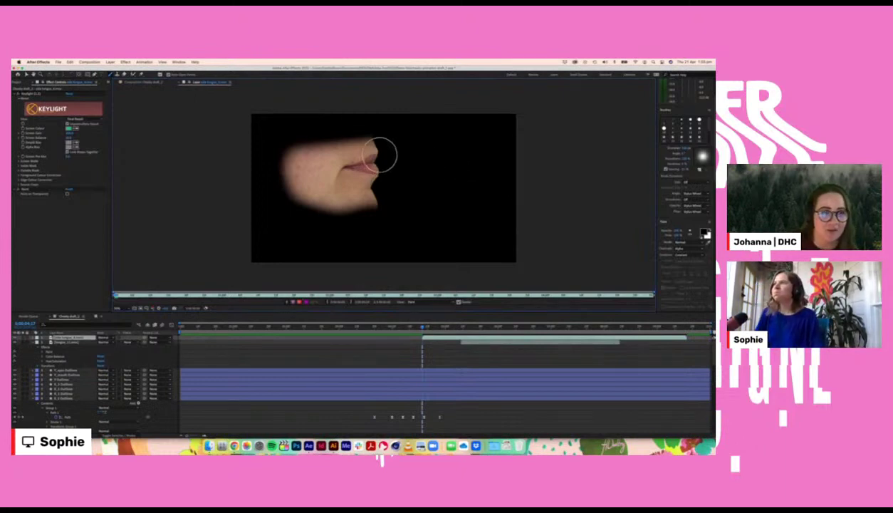
{"action": "left_click_drag", "start_coordinate": [301, 118], "coordinate": [272, 231]}
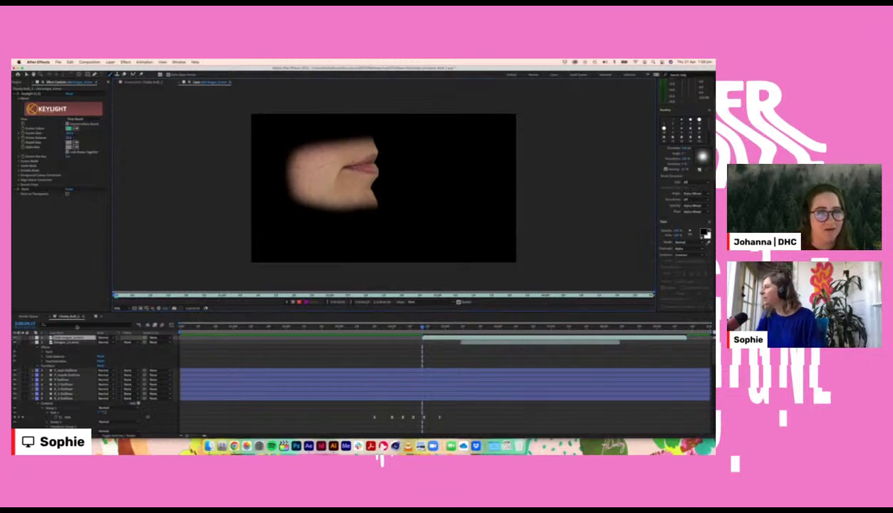
Step: Try the Multiply blending mode on the side tongue layer in the composition, and set the mode back to Normal
{"action": "left_click", "coordinate": [137, 83]}
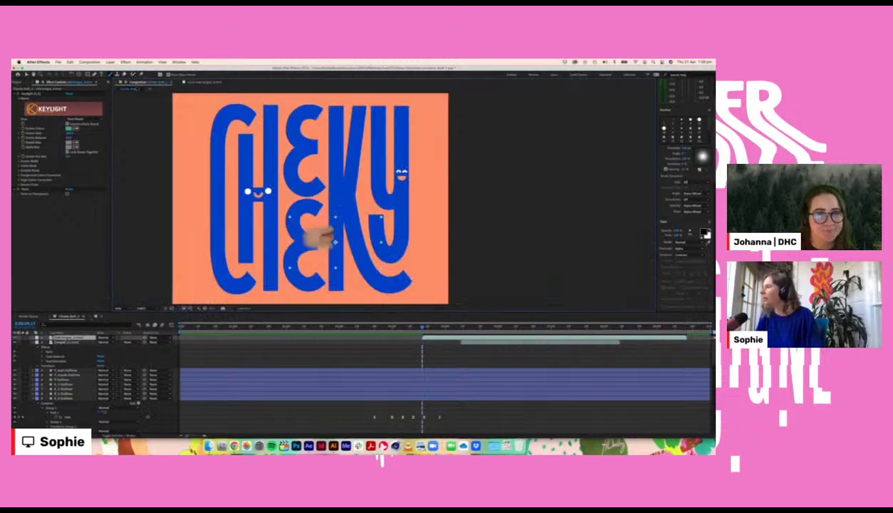
{"action": "left_click", "coordinate": [111, 336]}
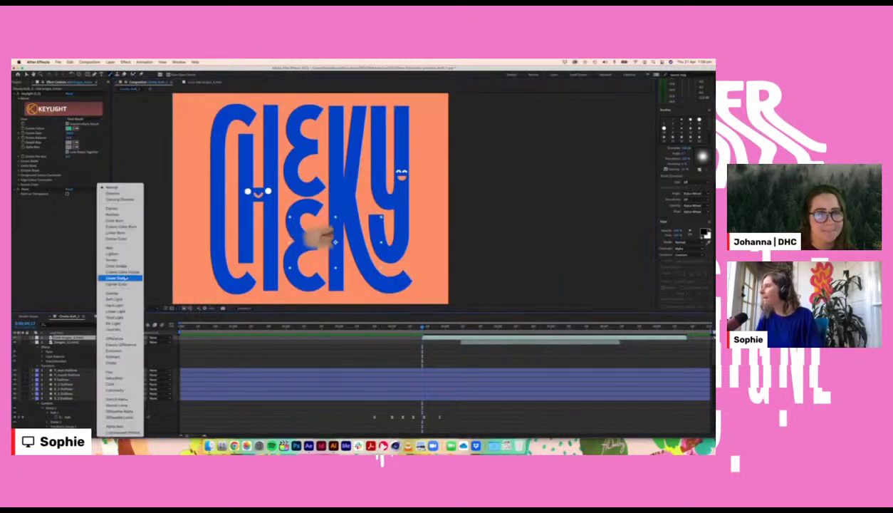
{"action": "left_click", "coordinate": [129, 217]}
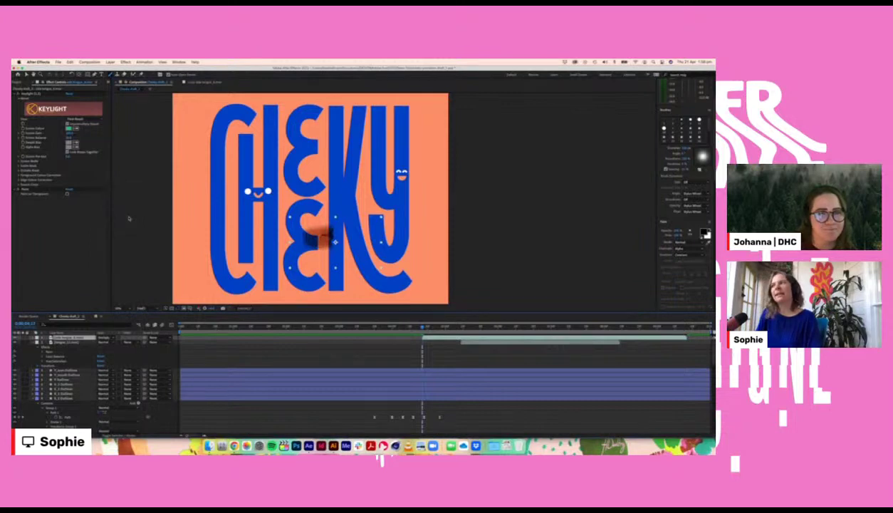
{"action": "left_click", "coordinate": [100, 336]}
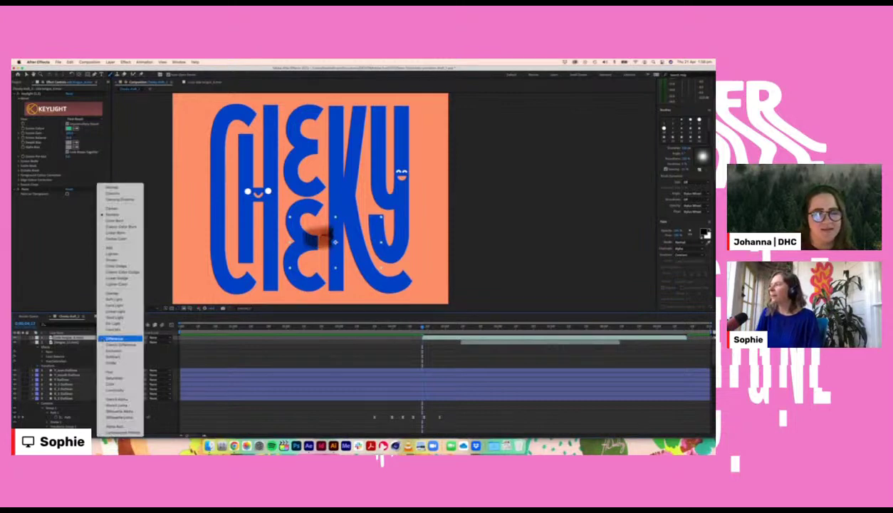
{"action": "left_click", "coordinate": [132, 303]}
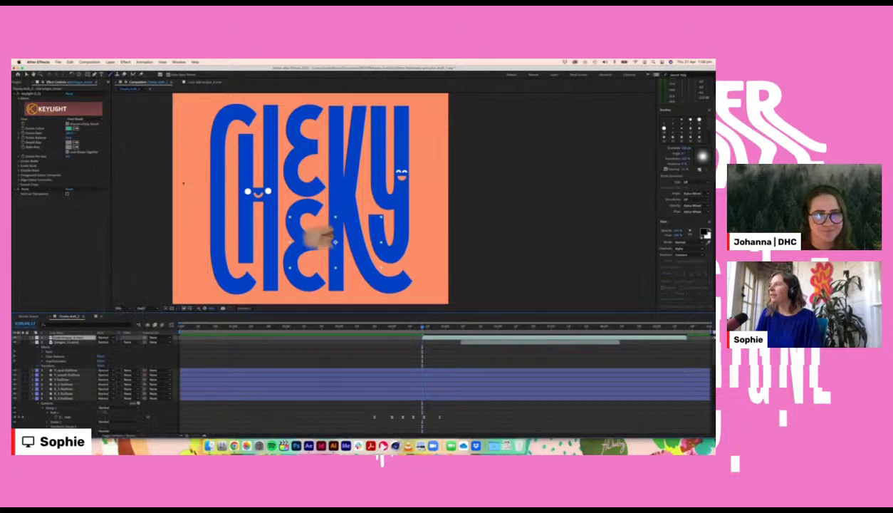
Step: Reopen the side tongue layer at its first frame, lower the brush opacity, and soften the painted cheek edges closer to the mouth
{"action": "left_click", "coordinate": [207, 83]}
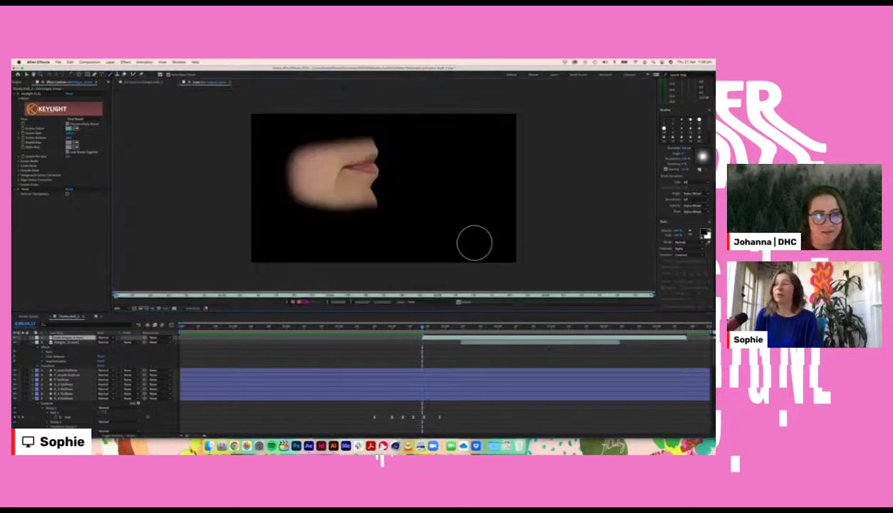
{"action": "left_click", "coordinate": [446, 327]}
{"action": "left_click_drag", "start_coordinate": [448, 328], "coordinate": [422, 326]}
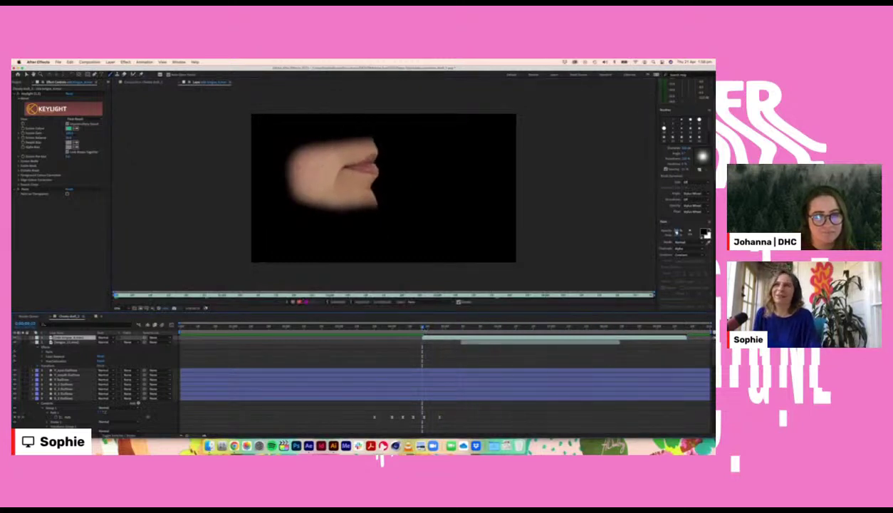
{"action": "left_click_drag", "start_coordinate": [677, 232], "coordinate": [669, 231]}
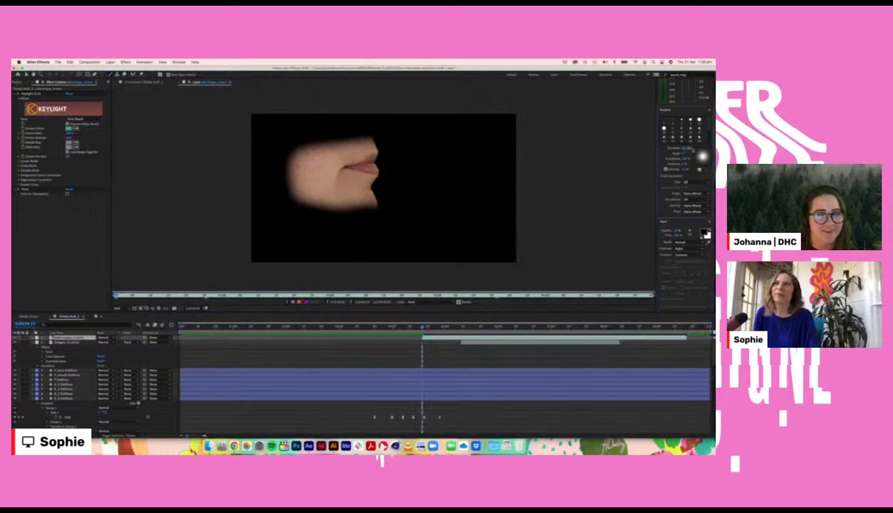
{"action": "mouse_move", "coordinate": [293, 153]}
{"action": "left_mouse_down"}
{"action": "mouse_move", "coordinate": [295, 183]}
{"action": "mouse_move", "coordinate": [324, 140]}
{"action": "mouse_move", "coordinate": [299, 205]}
{"action": "mouse_move", "coordinate": [310, 189]}
{"action": "mouse_move", "coordinate": [342, 220]}
{"action": "mouse_move", "coordinate": [374, 223]}
{"action": "mouse_move", "coordinate": [314, 213]}
{"action": "left_mouse_up"}
{"action": "mouse_move", "coordinate": [376, 124]}
{"action": "left_mouse_down"}
{"action": "mouse_move", "coordinate": [340, 125]}
{"action": "mouse_move", "coordinate": [294, 156]}
{"action": "left_mouse_up"}
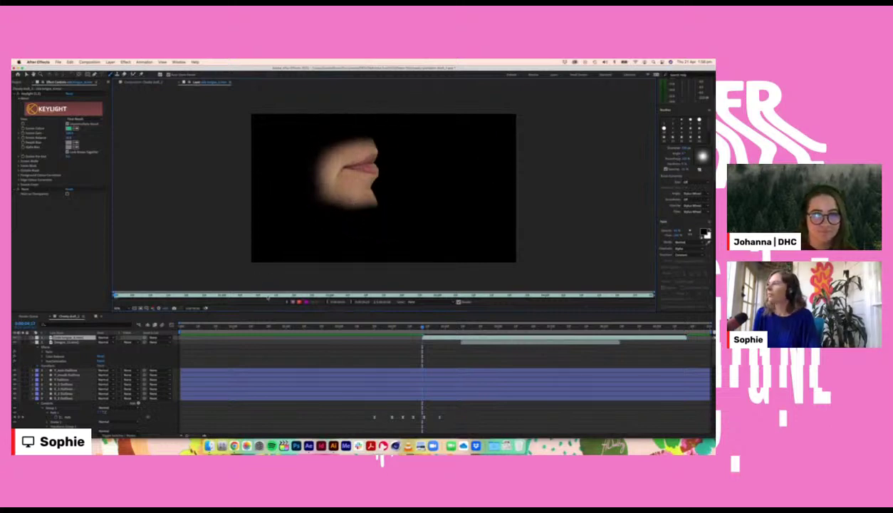
Step: Copy the Color Balance and Hue/Saturation effects from the front tongue layer onto the side tongue layer in the composition
{"action": "left_click", "coordinate": [146, 81]}
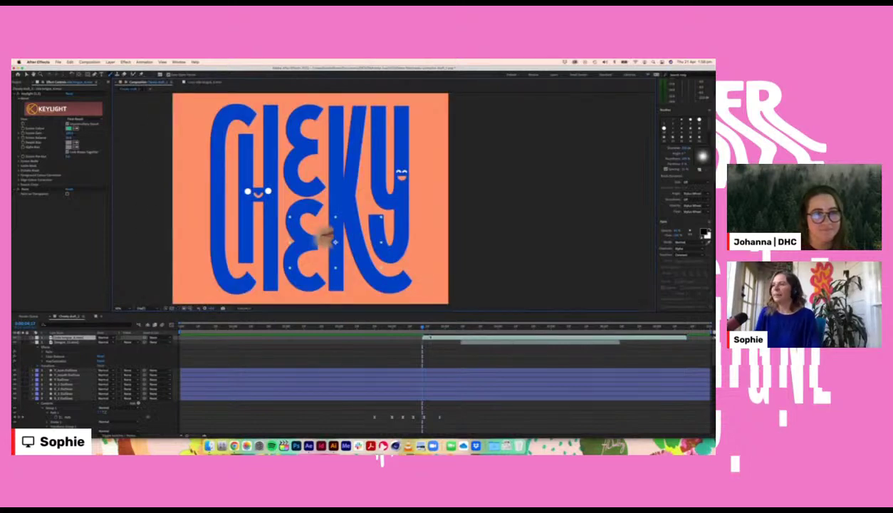
{"action": "left_click_drag", "start_coordinate": [425, 328], "coordinate": [508, 328]}
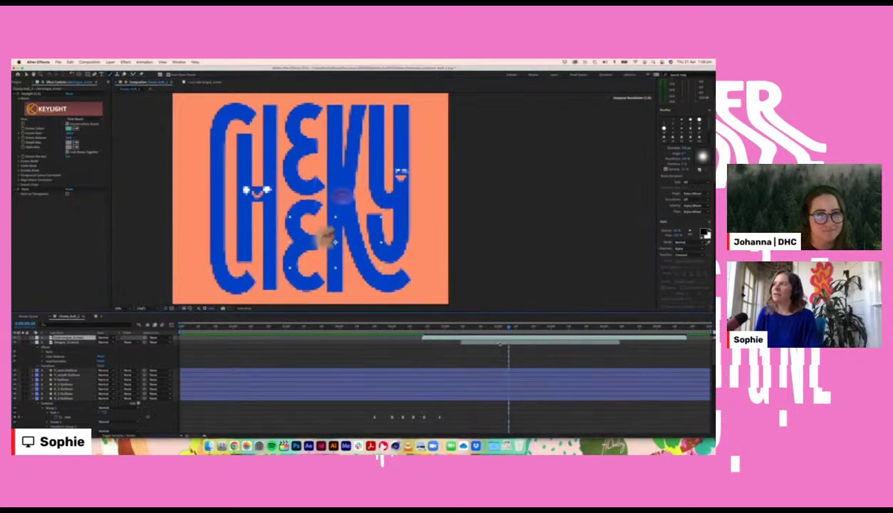
{"action": "left_click", "coordinate": [502, 343]}
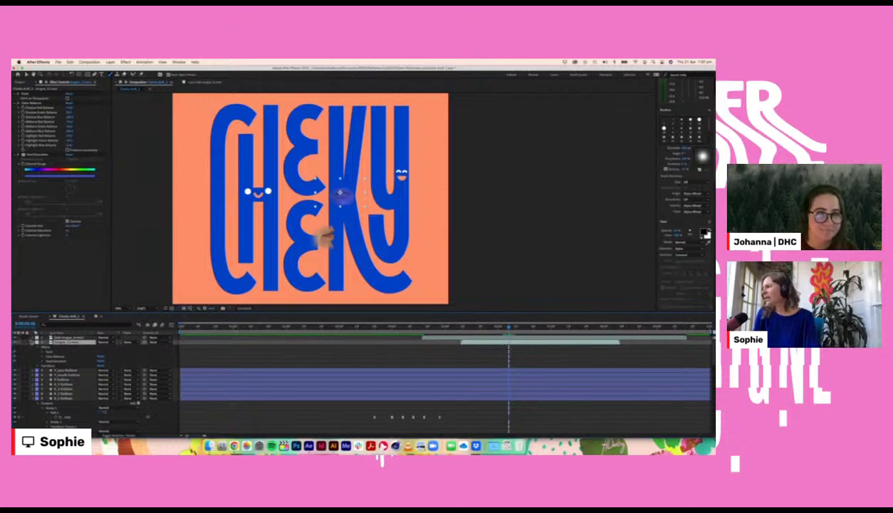
{"action": "left_click", "coordinate": [51, 356]}
{"action": "left_click", "coordinate": [65, 362], "text": "shift"}
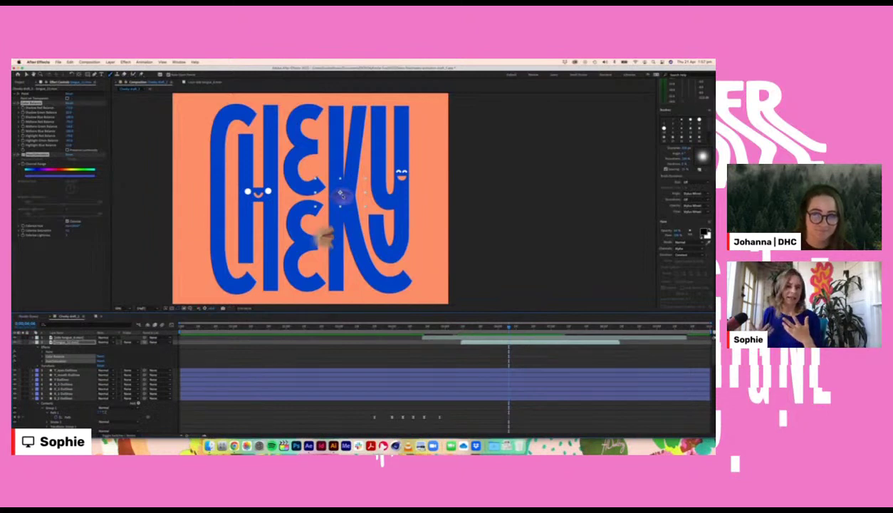
{"action": "left_click", "coordinate": [462, 337]}
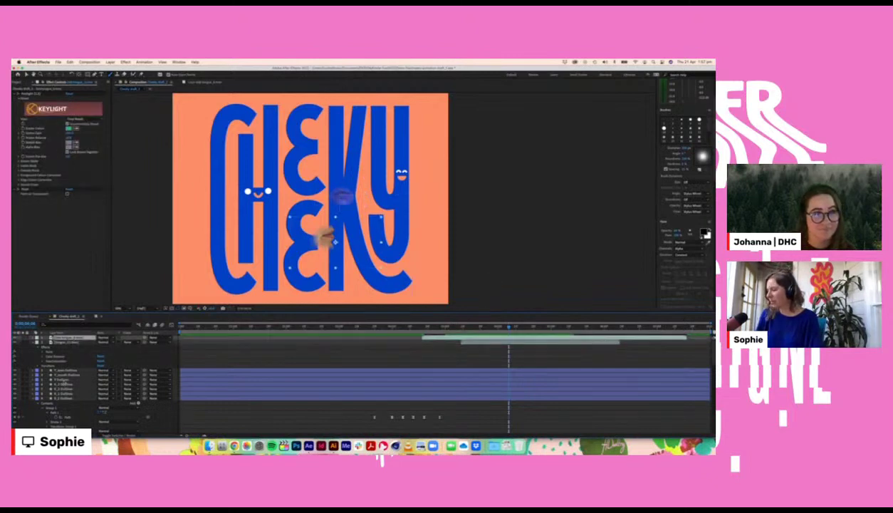
{"action": "key", "text": "super+v"}
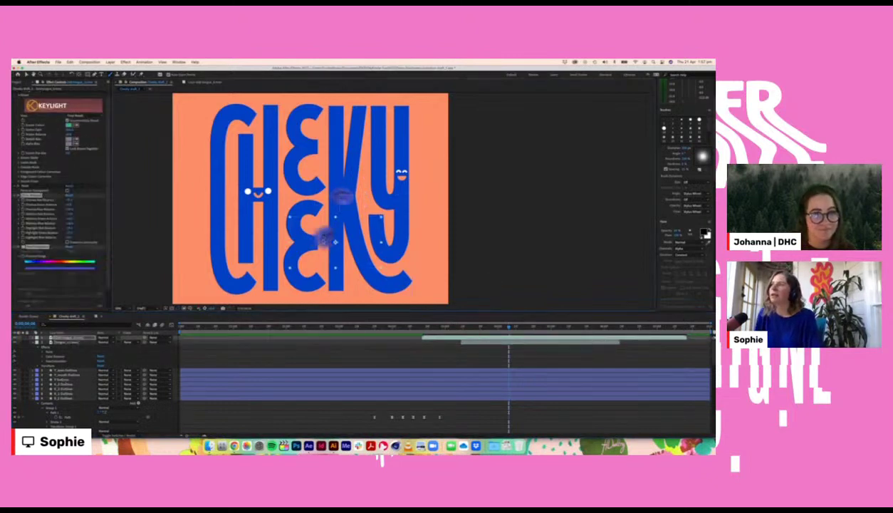
Step: Move the front mouth higher on the K, and scale down the side tongue layer and place it just below on the same letter
{"action": "left_click_drag", "start_coordinate": [324, 241], "coordinate": [342, 181]}
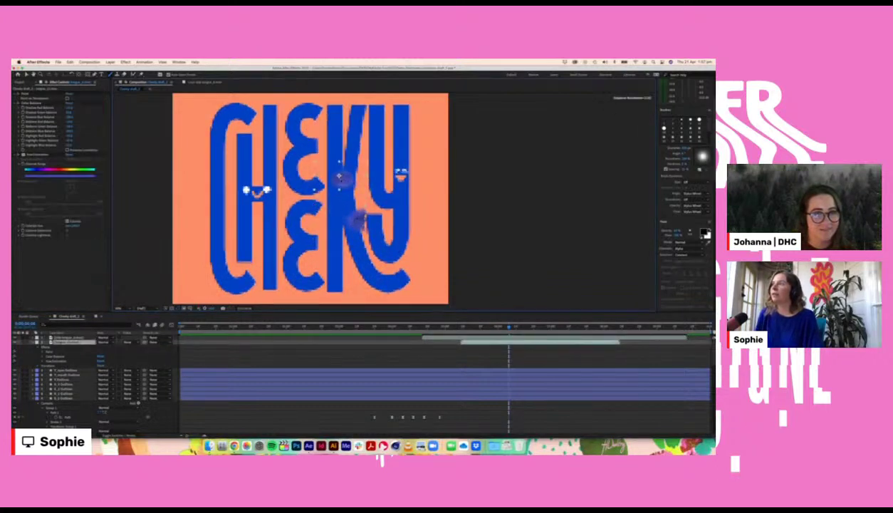
{"action": "left_click_drag", "start_coordinate": [352, 222], "coordinate": [349, 210]}
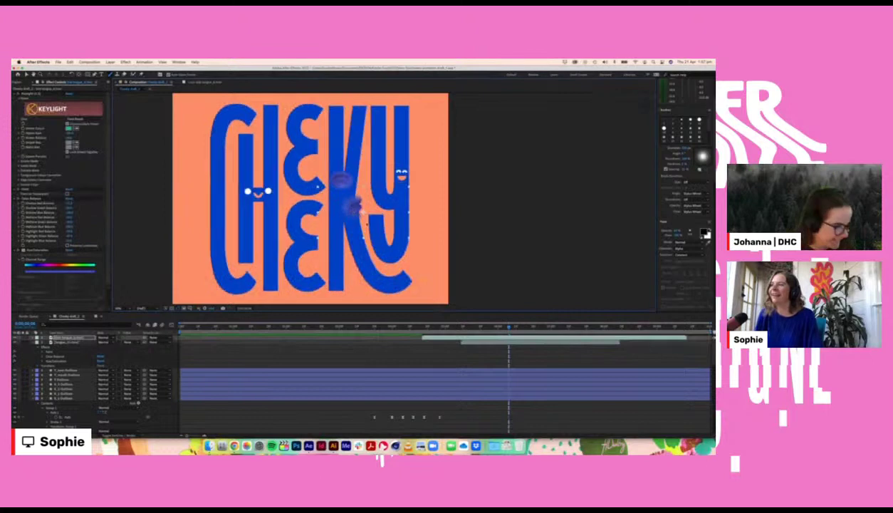
{"action": "key", "text": "period"}
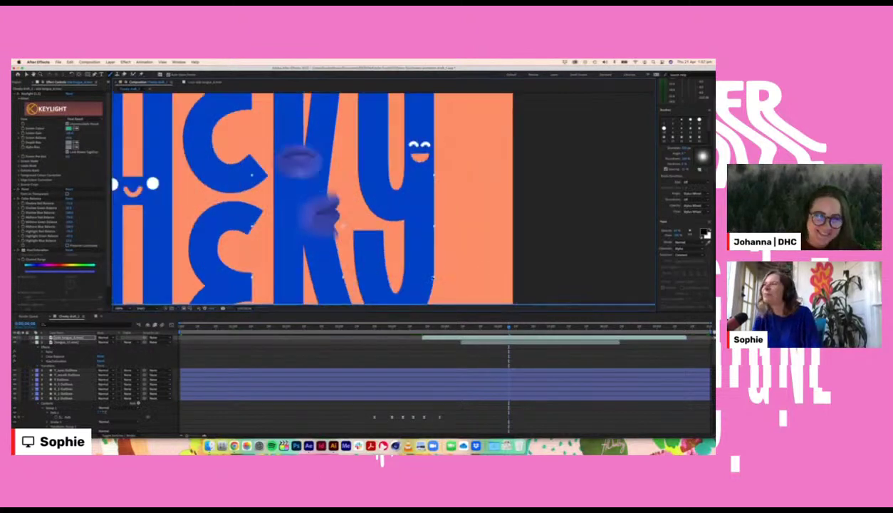
{"action": "left_click_drag", "start_coordinate": [434, 278], "coordinate": [421, 271]}
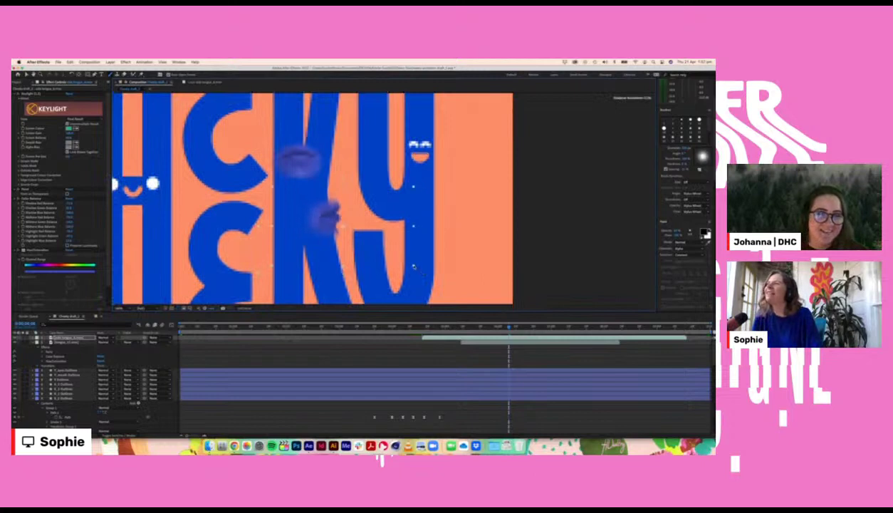
{"action": "left_click_drag", "start_coordinate": [325, 225], "coordinate": [320, 197]}
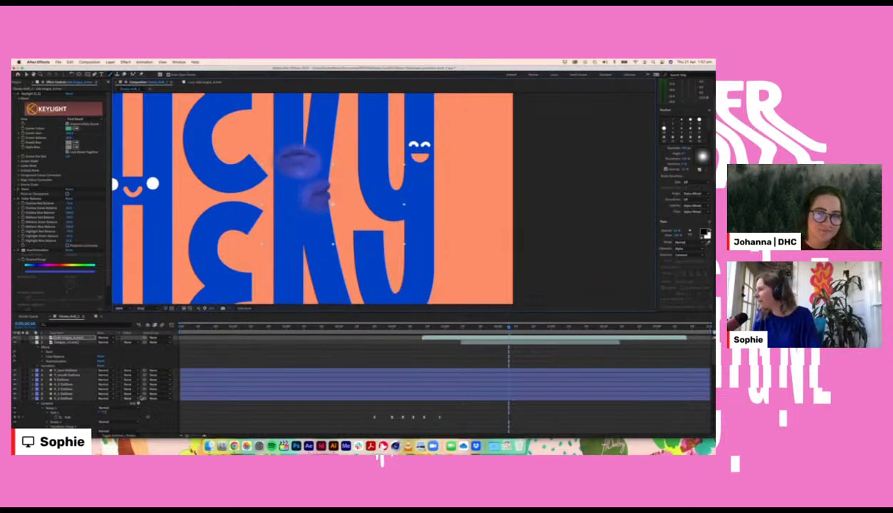
Step: Reveal the side tongue layer's transform properties and rotate it slightly clockwise to follow the edge of the K
{"action": "left_click", "coordinate": [32, 338]}
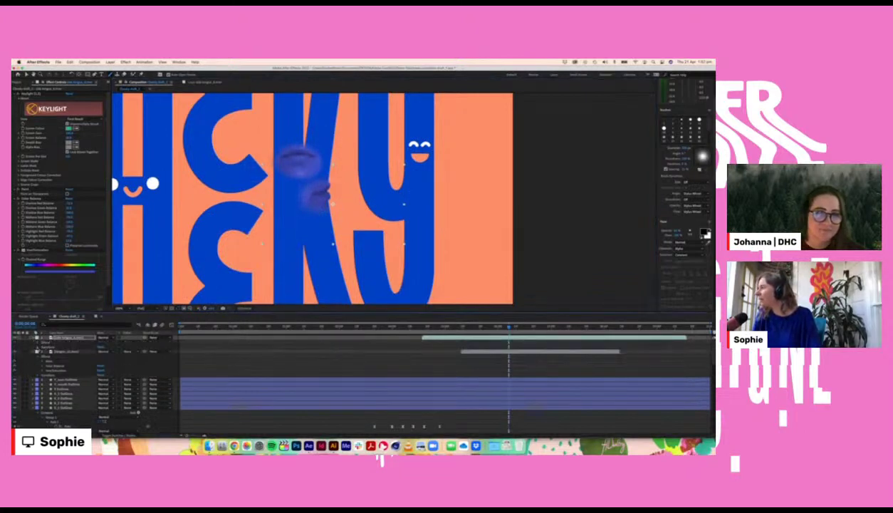
{"action": "left_click", "coordinate": [38, 347]}
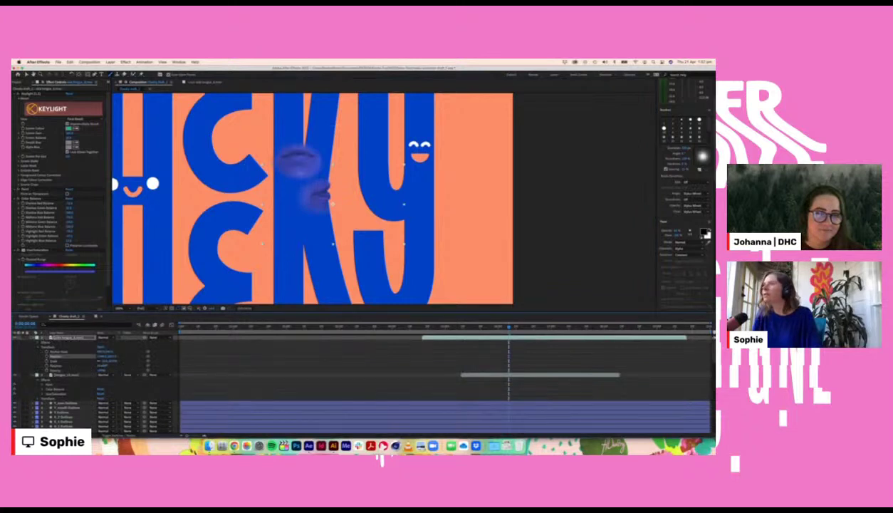
{"action": "left_click_drag", "start_coordinate": [104, 366], "coordinate": [103, 365]}
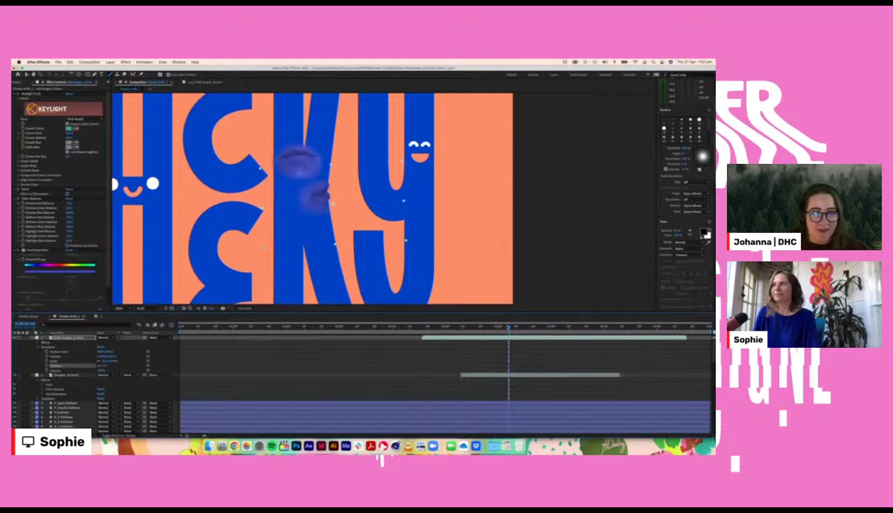
Step: Preview the animation repeatedly from several start points to check the front mouth and side tongue on the K
{"action": "left_click_drag", "start_coordinate": [508, 326], "coordinate": [469, 321]}
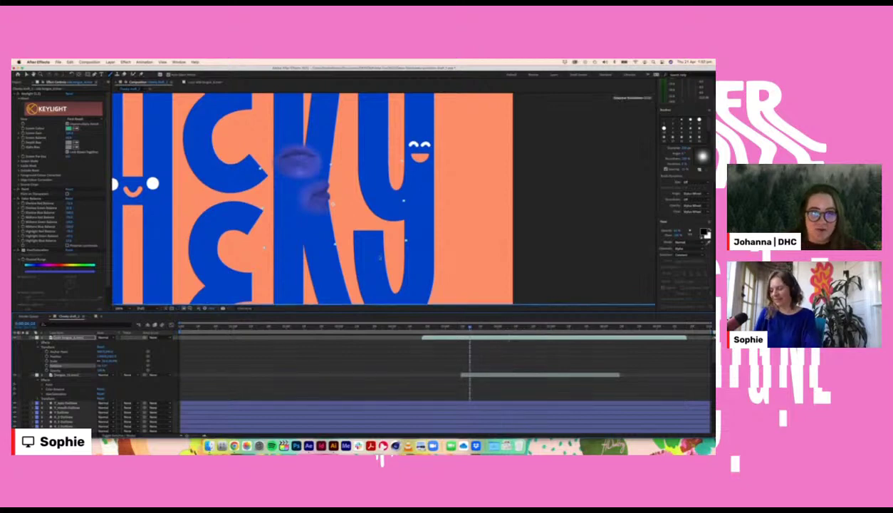
{"action": "scroll", "coordinate": [380, 257], "scroll_direction": "down", "scroll_amount": 1}
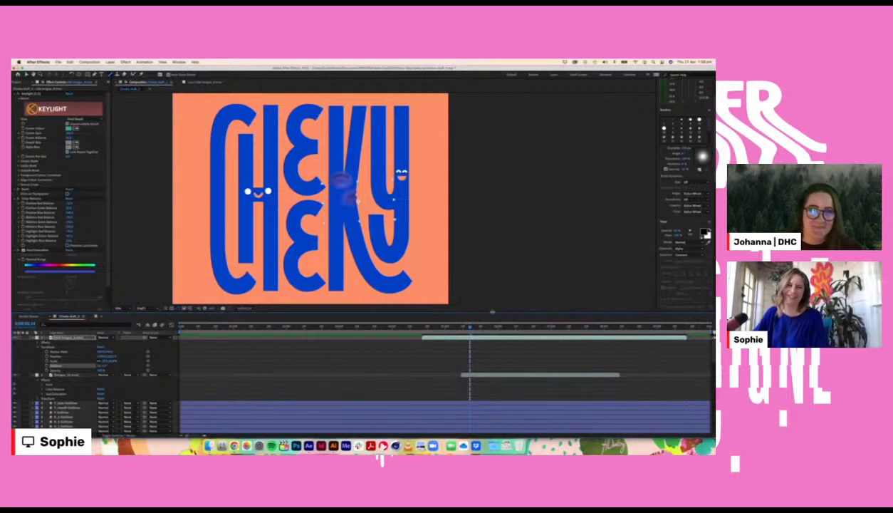
{"action": "left_click", "coordinate": [433, 326]}
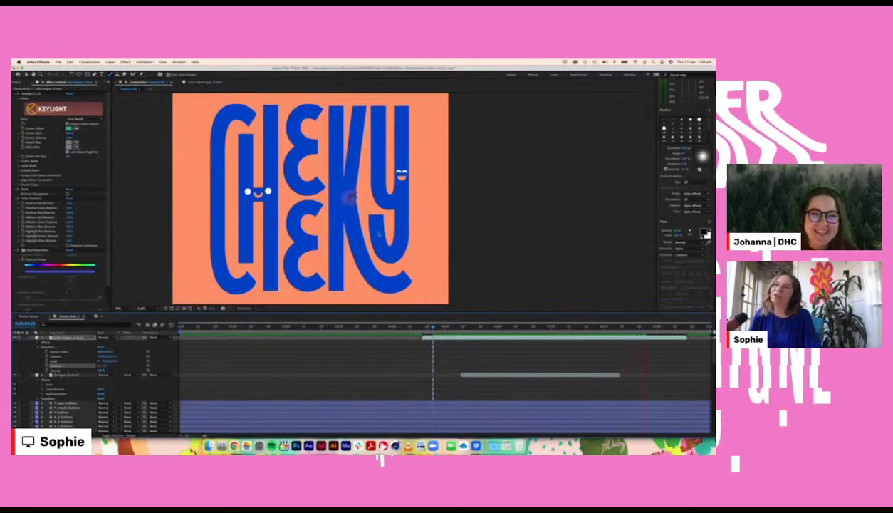
{"action": "key", "text": "space"}
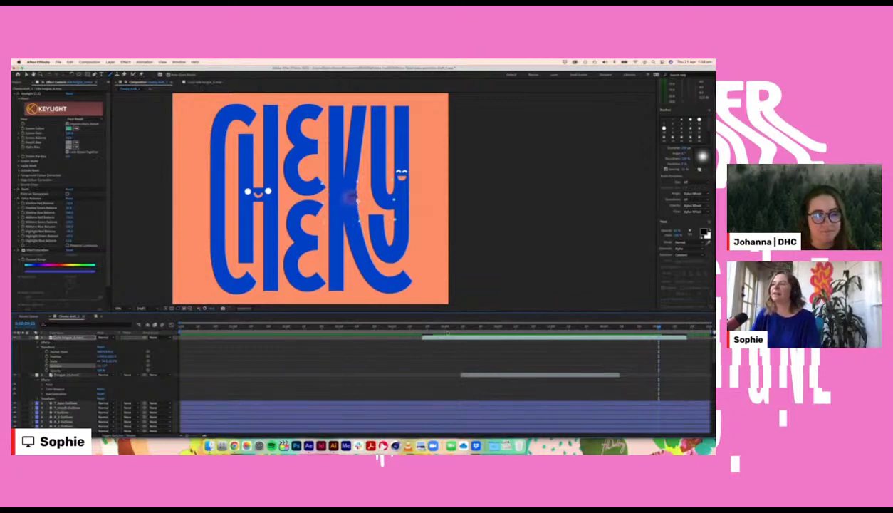
{"action": "left_click", "coordinate": [446, 327]}
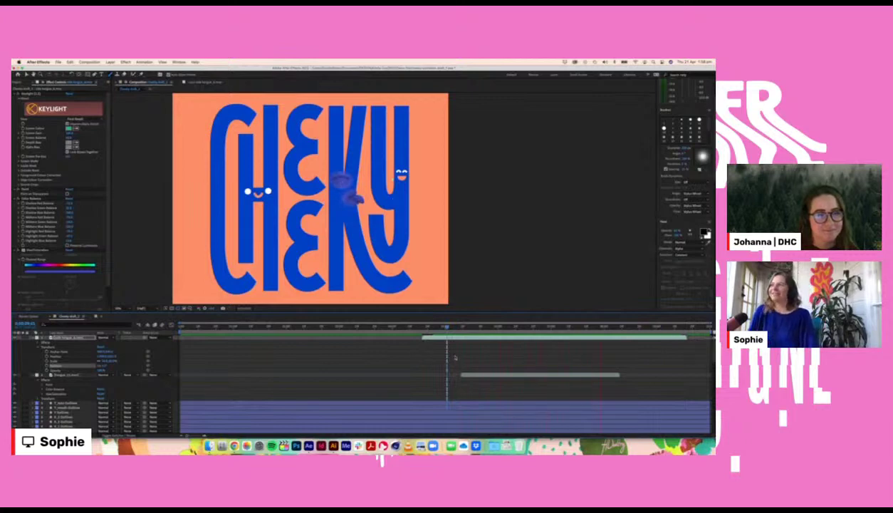
{"action": "key", "text": "space"}
{"action": "left_click", "coordinate": [452, 328]}
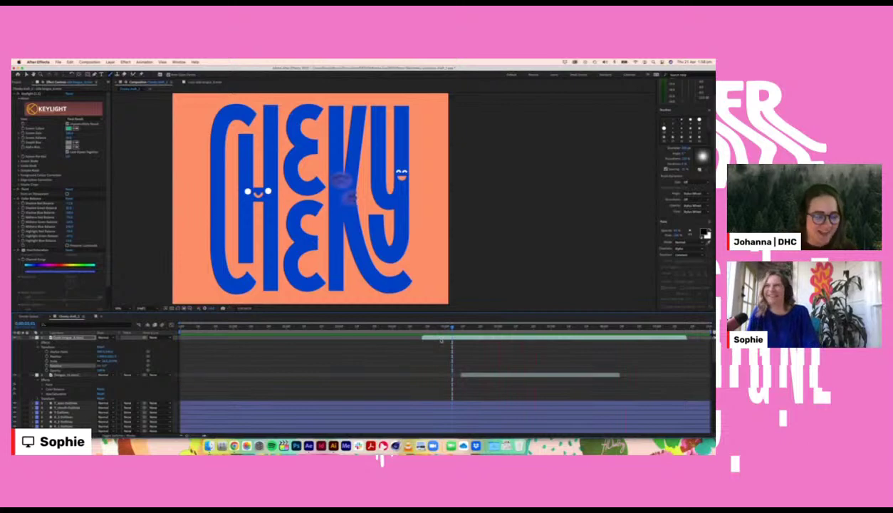
{"action": "key", "text": "space"}
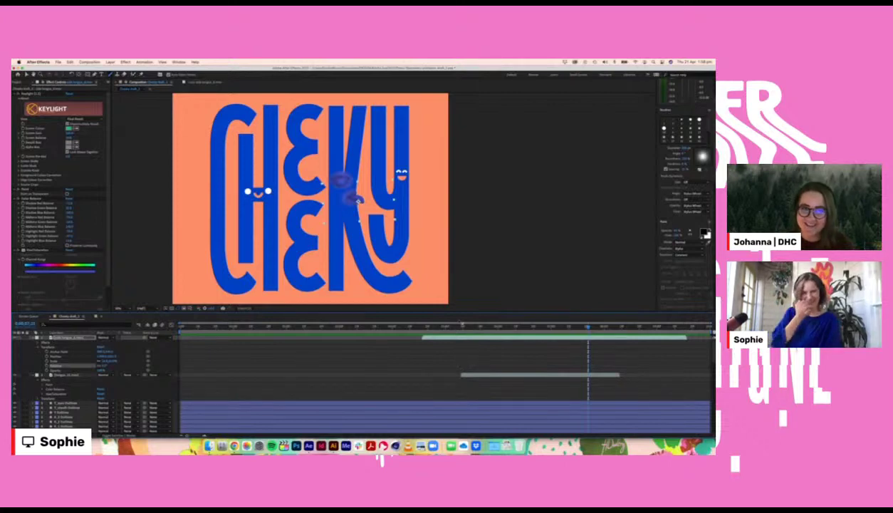
{"action": "left_click", "coordinate": [463, 325]}
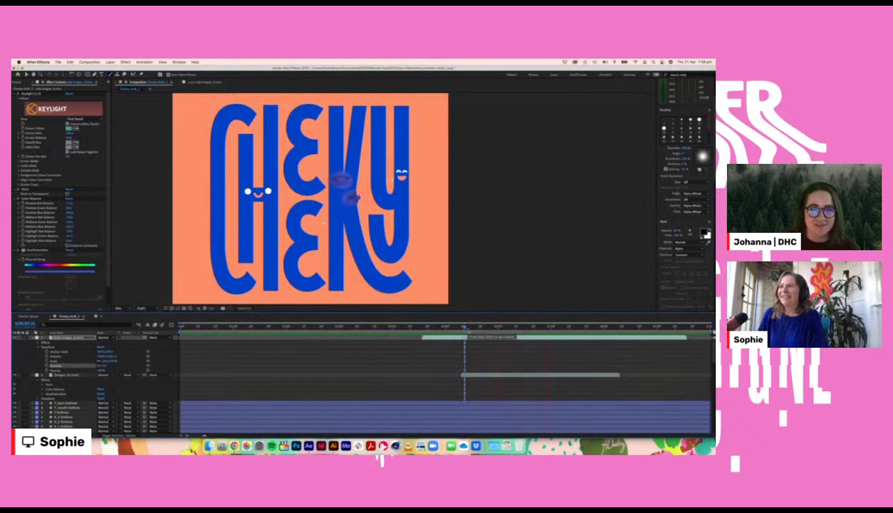
{"action": "key", "text": "space"}
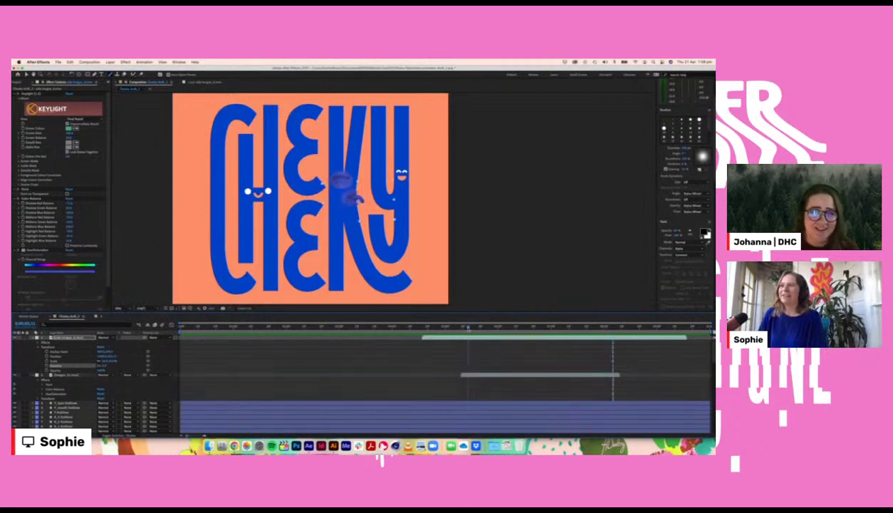
{"action": "key", "text": "space"}
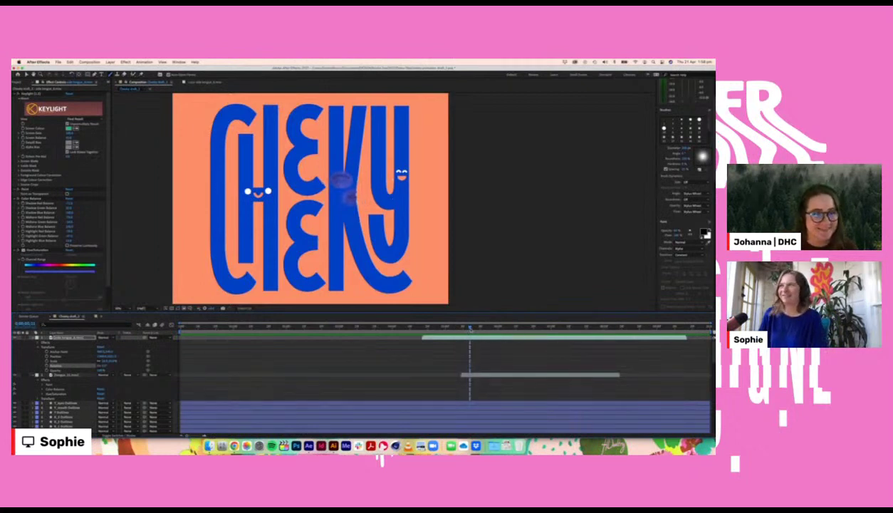
{"action": "key", "text": "space"}
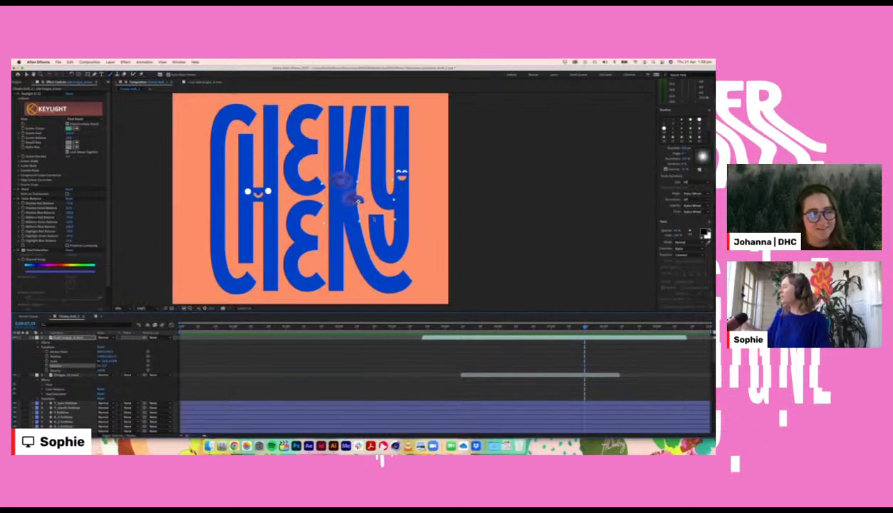
{"action": "left_click", "coordinate": [475, 329]}
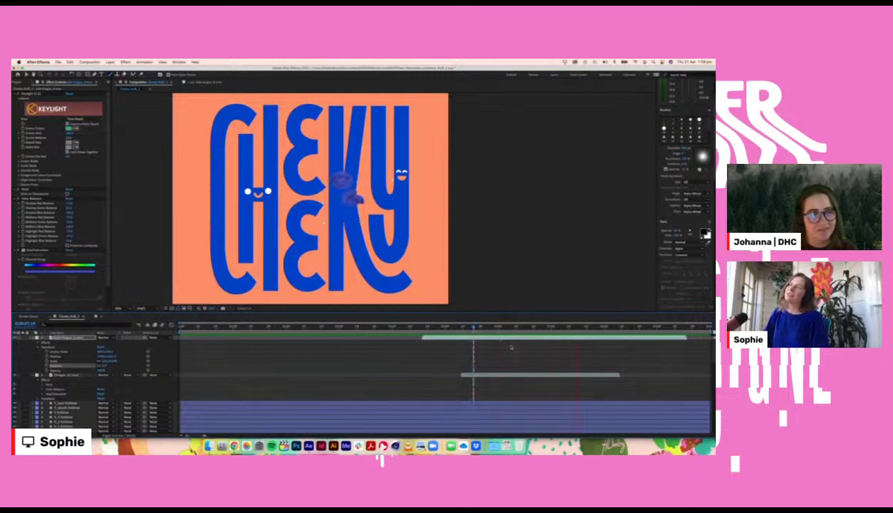
{"action": "left_click", "coordinate": [482, 328]}
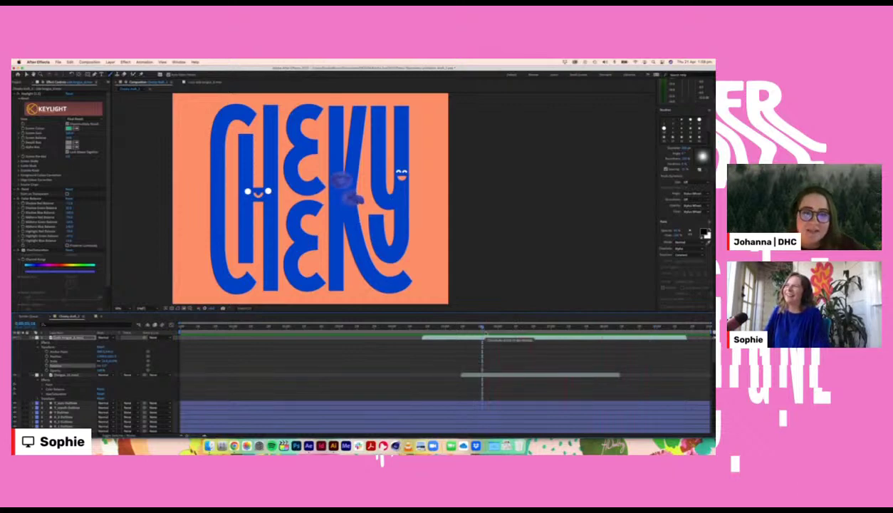
{"action": "key", "text": "space"}
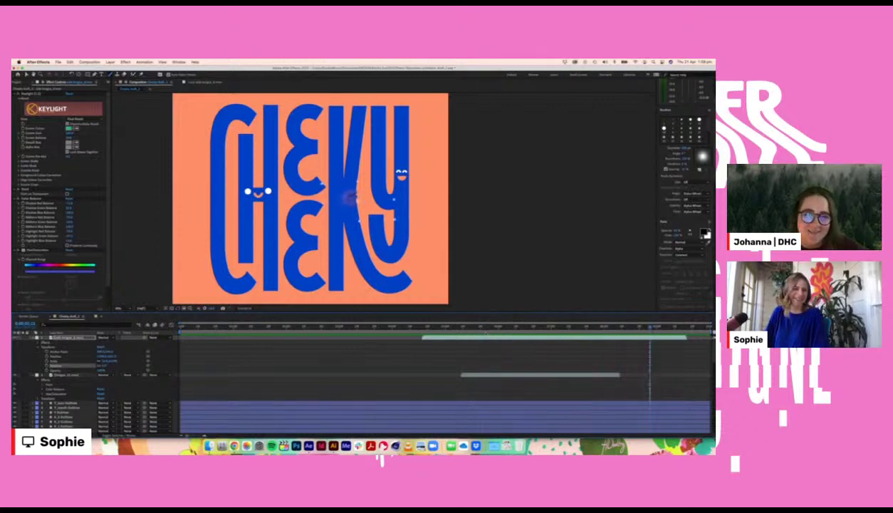
{"action": "left_click", "coordinate": [485, 327]}
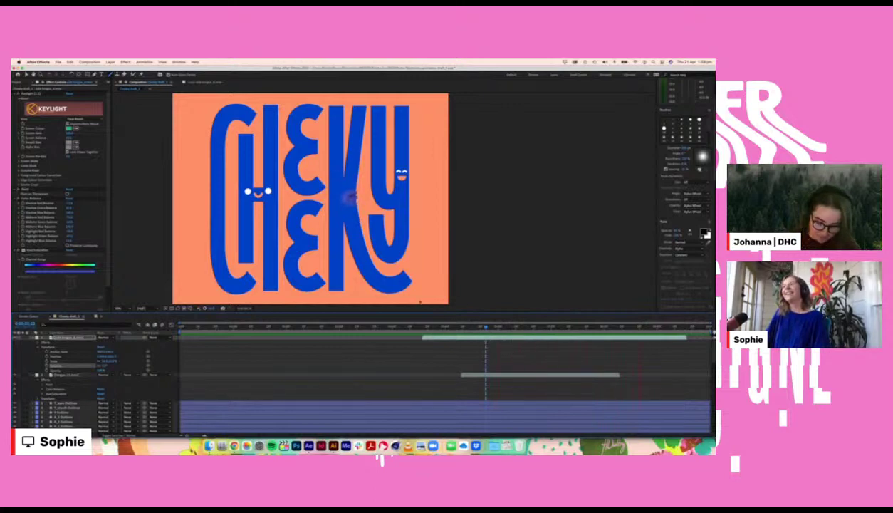
{"action": "key", "text": "space"}
{"action": "left_click", "coordinate": [497, 328]}
Step: Move the front mouth layer slightly down toward the side tongue and preview both mouths on the K
{"action": "key", "text": "super+Down"}
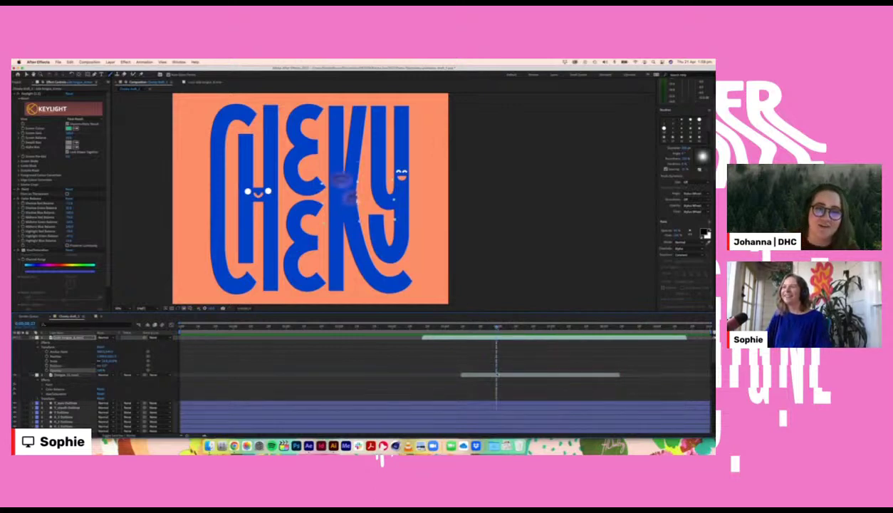
{"action": "left_click", "coordinate": [474, 375]}
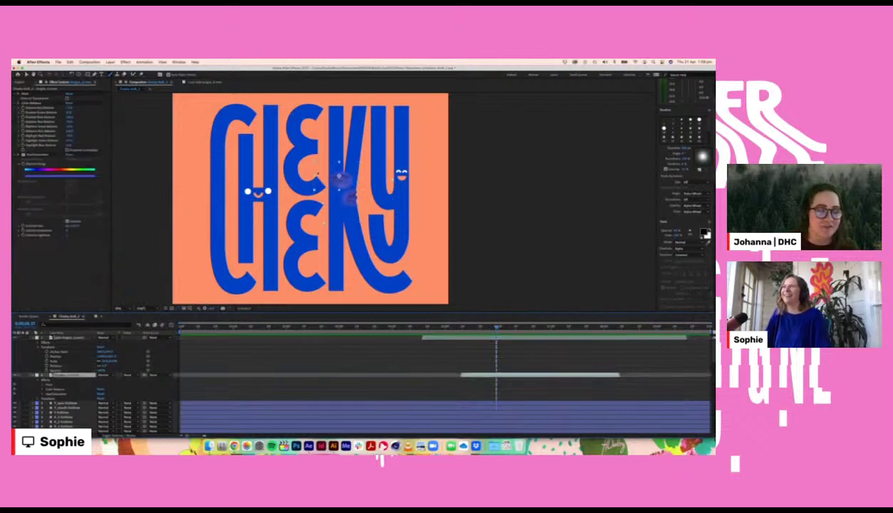
{"action": "left_click_drag", "start_coordinate": [344, 184], "coordinate": [345, 189]}
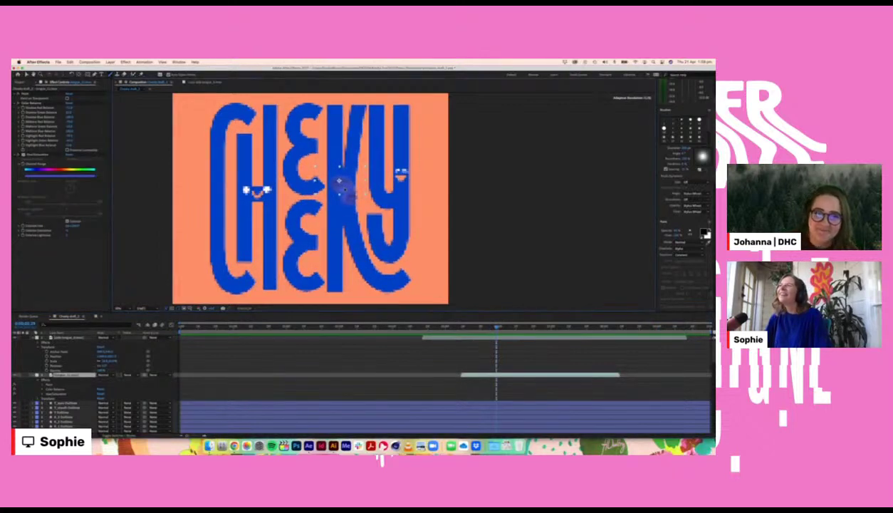
{"action": "left_click_drag", "start_coordinate": [496, 328], "coordinate": [470, 328]}
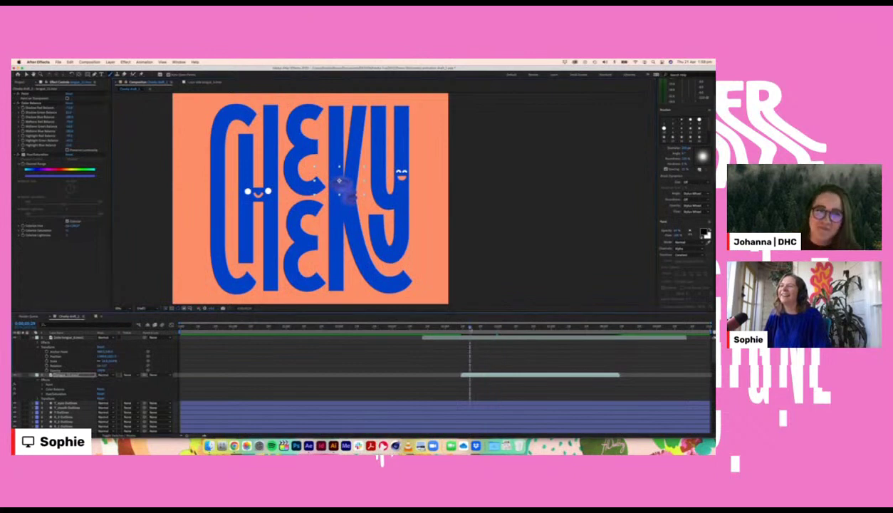
{"action": "key", "text": "space"}
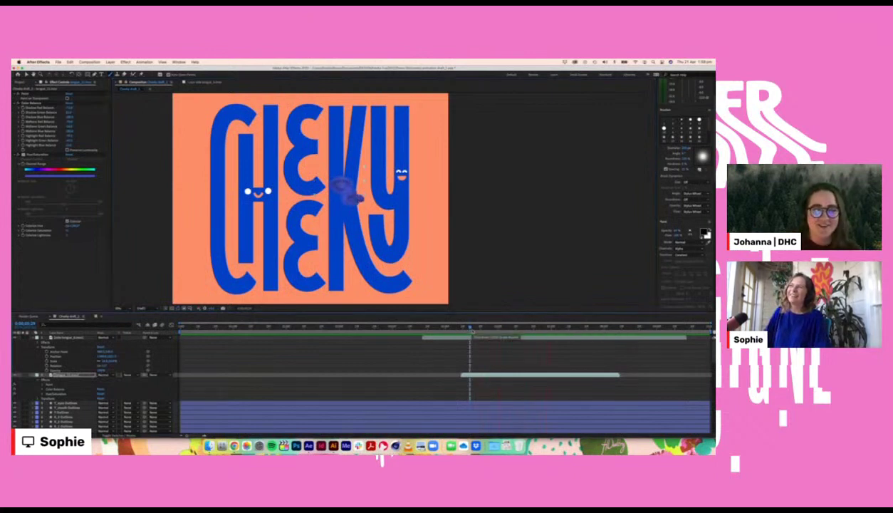
{"action": "left_click_drag", "start_coordinate": [471, 329], "coordinate": [468, 330]}
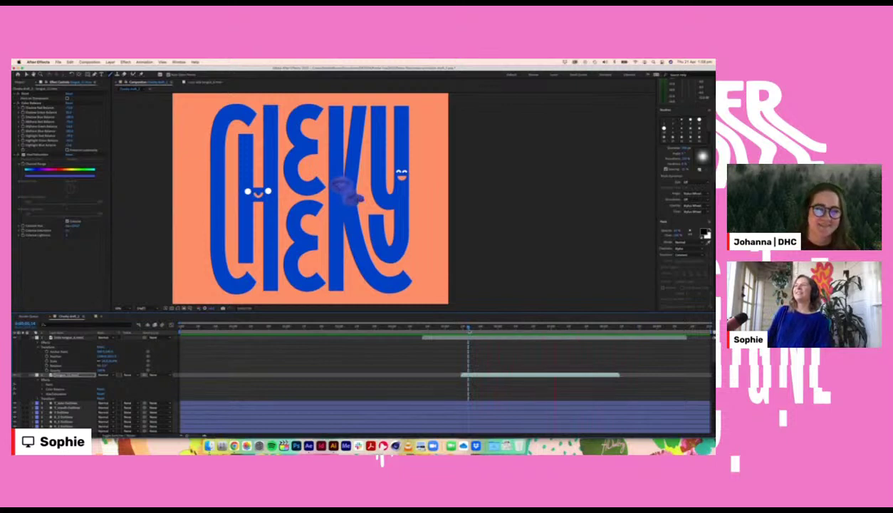
Step: Try a 150% time stretch on the front mouth layer, preview the slower motion, and undo the stretch
{"action": "key", "text": "space"}
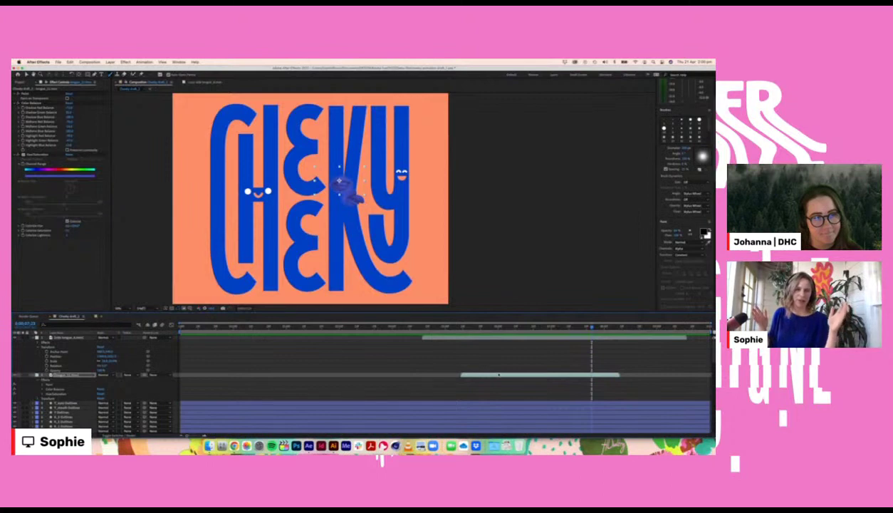
{"action": "right_click", "coordinate": [498, 375]}
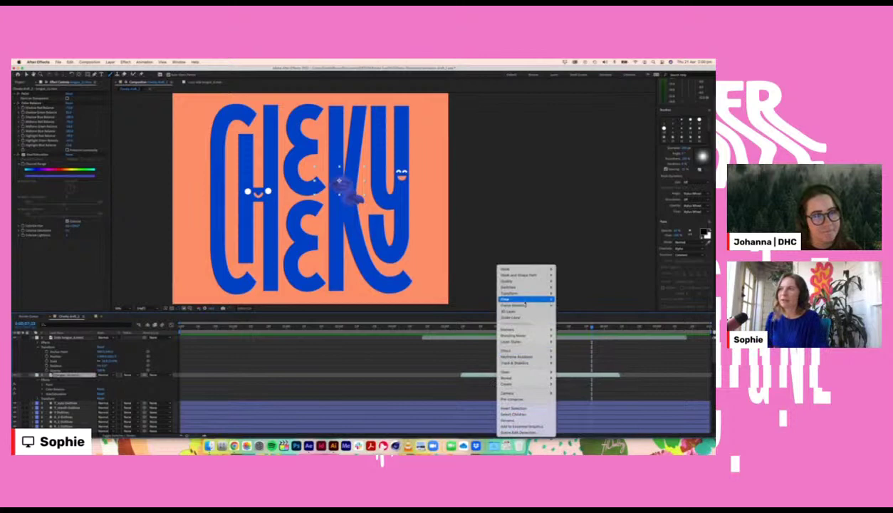
{"action": "mouse_move", "coordinate": [510, 299]}
{"action": "left_click", "coordinate": [570, 311]}
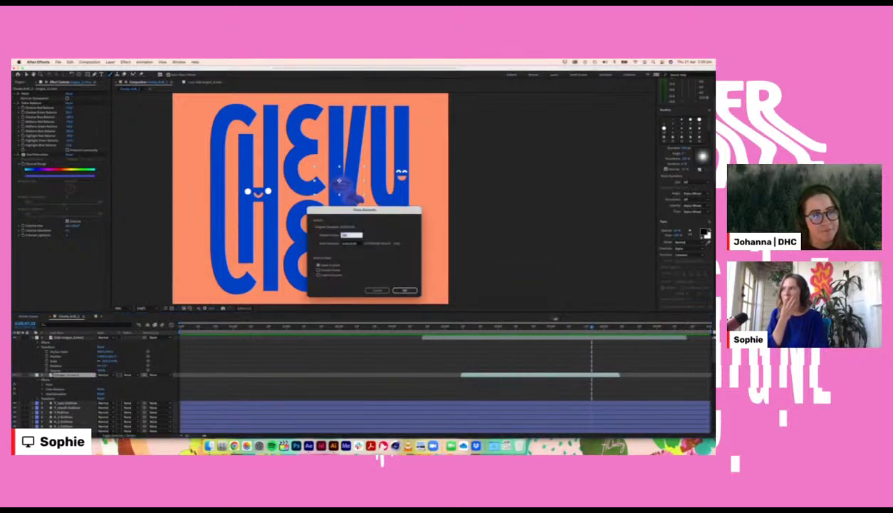
{"action": "type", "text": "150"}
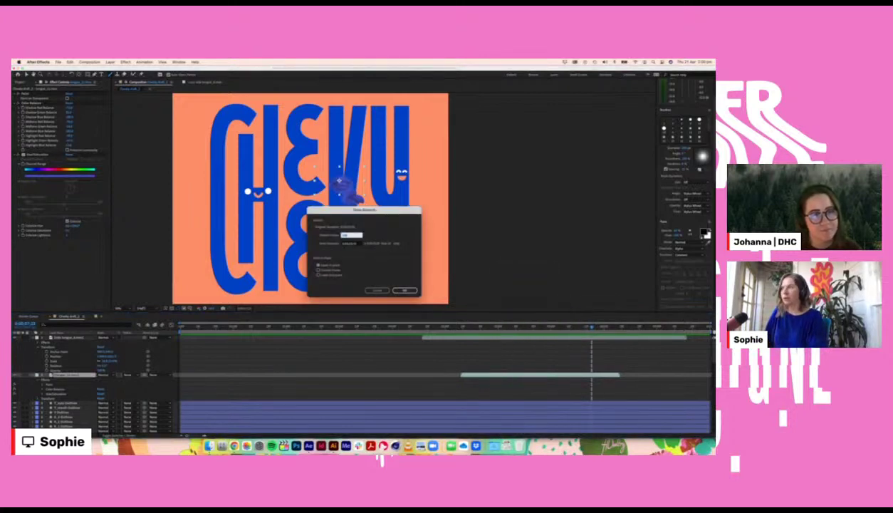
{"action": "key", "text": "Return"}
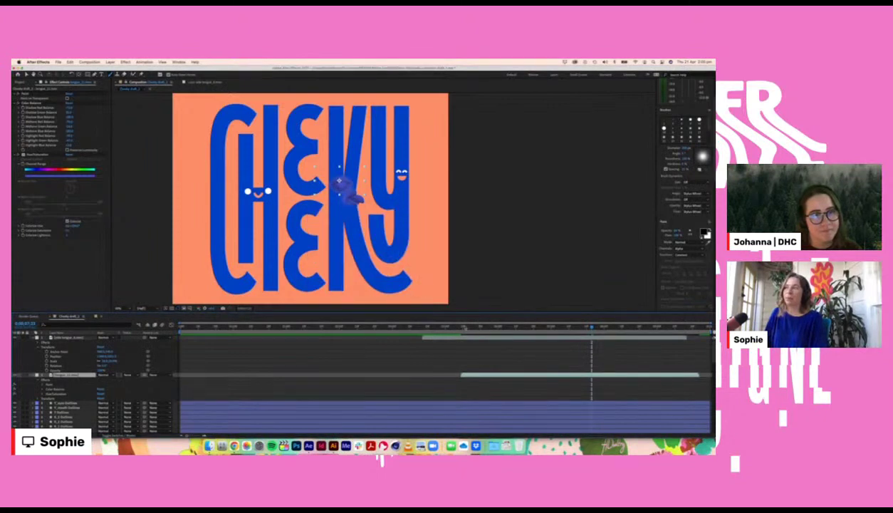
{"action": "left_click_drag", "start_coordinate": [465, 327], "coordinate": [482, 335]}
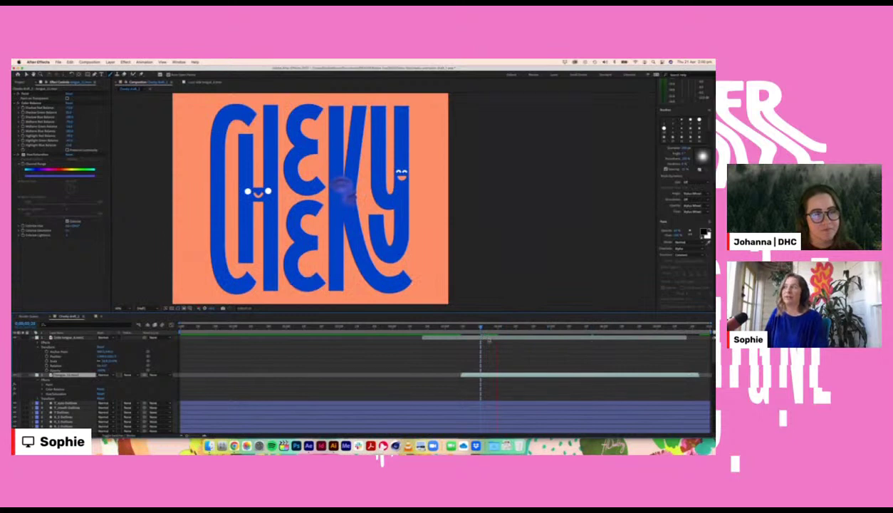
{"action": "key", "text": "space"}
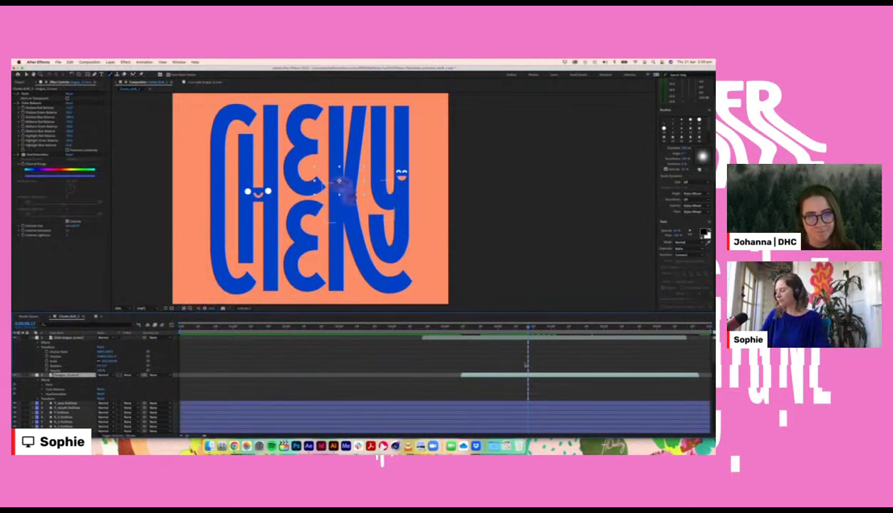
{"action": "key", "text": "super+z"}
{"action": "left_click", "coordinate": [498, 328]}
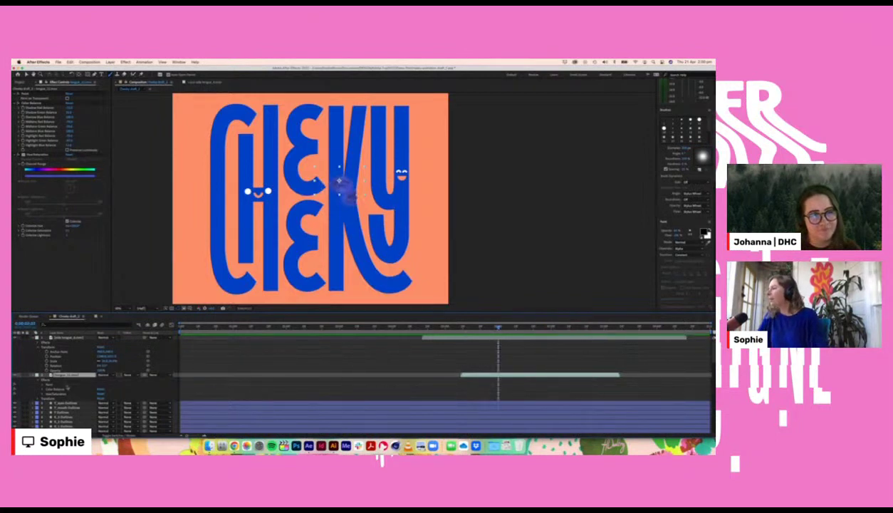
Step: Move the front mouth and side tongue layers below the Y outlines, directly above the K outline layers
{"action": "scroll", "coordinate": [72, 364], "scroll_direction": "down", "scroll_amount": 2}
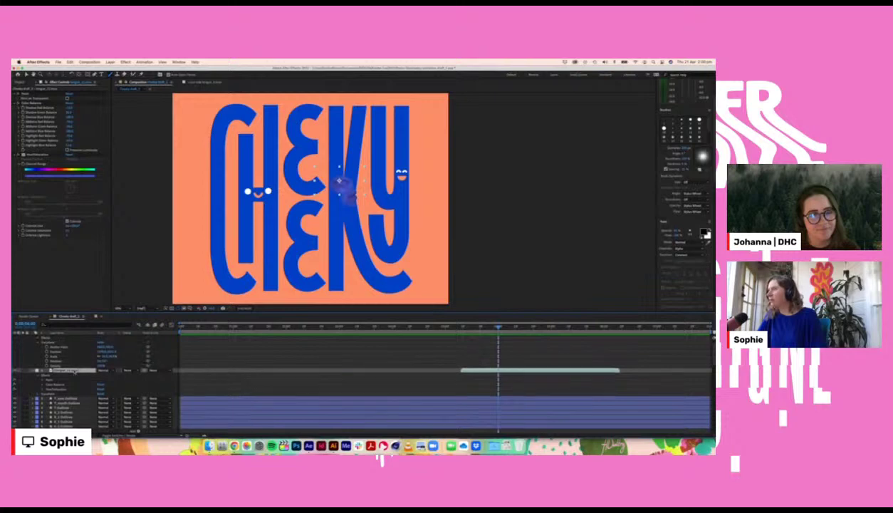
{"action": "scroll", "coordinate": [73, 371], "scroll_direction": "up", "scroll_amount": 2}
{"action": "left_click", "coordinate": [68, 338]}
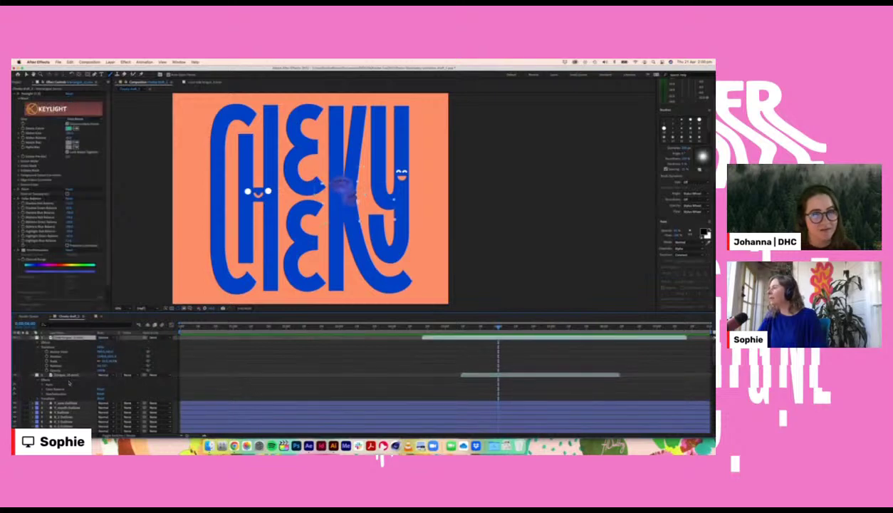
{"action": "left_click", "coordinate": [65, 374], "text": "shift"}
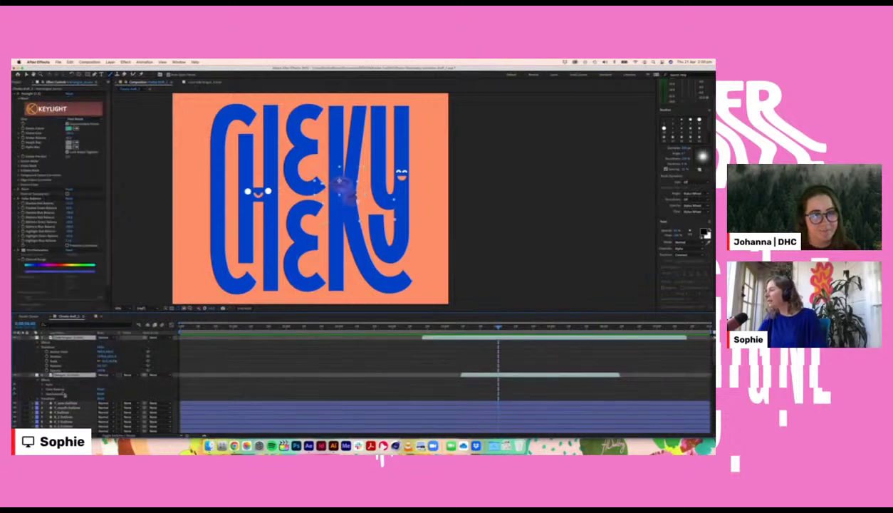
{"action": "left_click", "coordinate": [69, 413]}
{"action": "left_click_drag", "start_coordinate": [69, 416], "coordinate": [69, 415]}
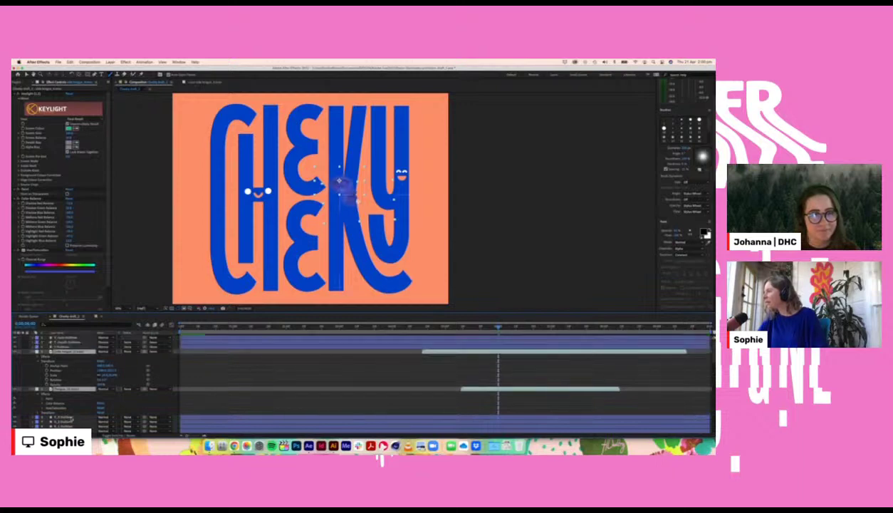
Step: Pre-compose the K outline layers together with the front mouth and side tongue layers
{"action": "left_click", "coordinate": [69, 426]}
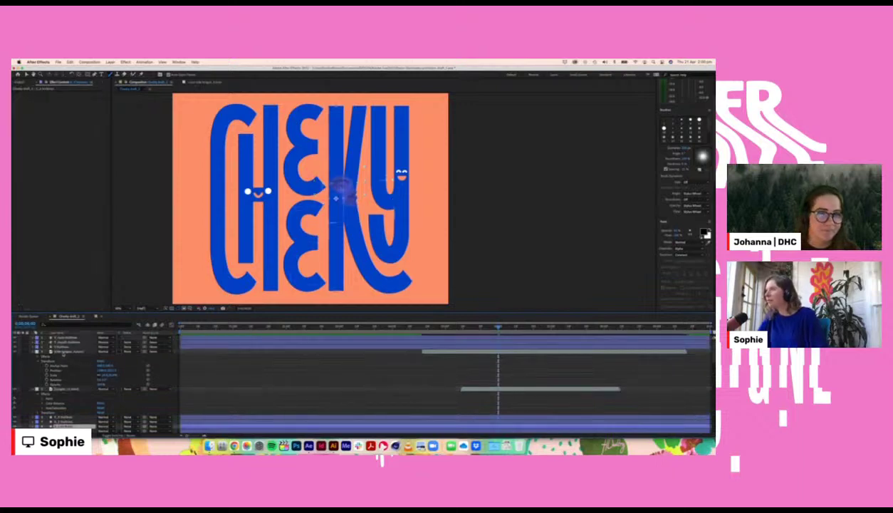
{"action": "left_click", "coordinate": [63, 351], "text": "shift"}
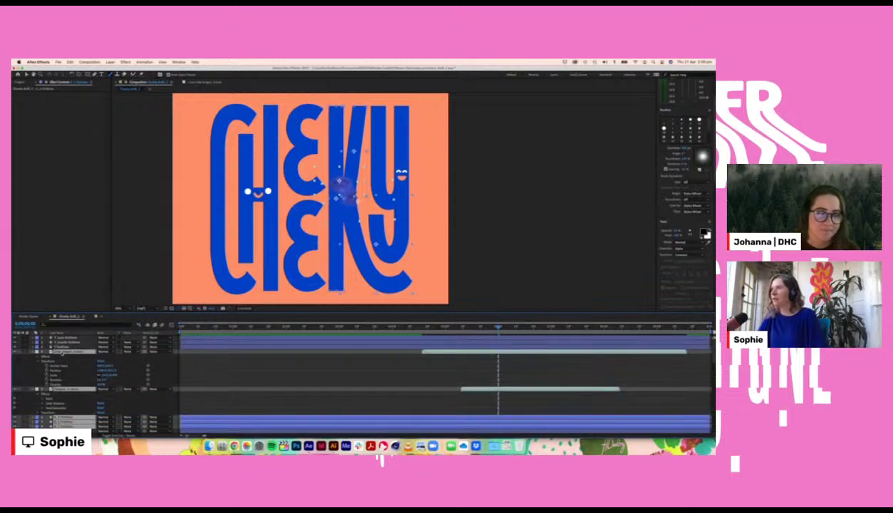
{"action": "key", "text": "space"}
{"action": "key", "text": "space"}
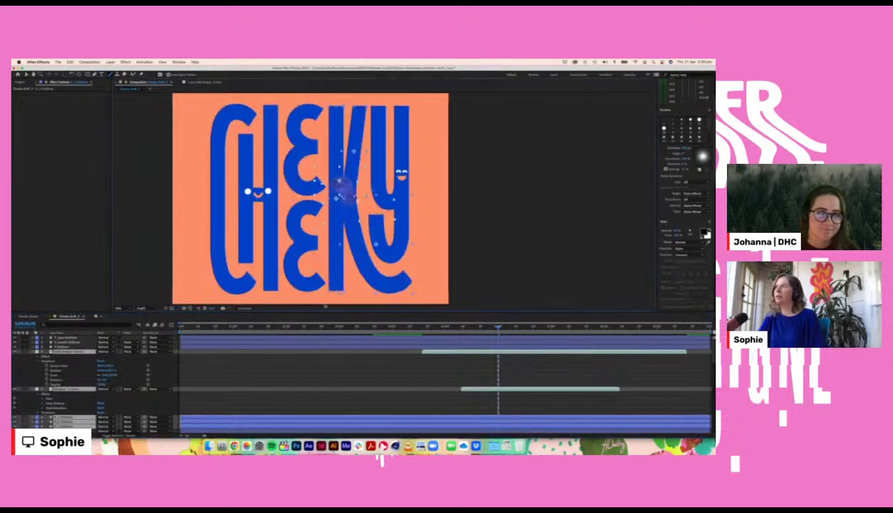
{"action": "right_click", "coordinate": [77, 388]}
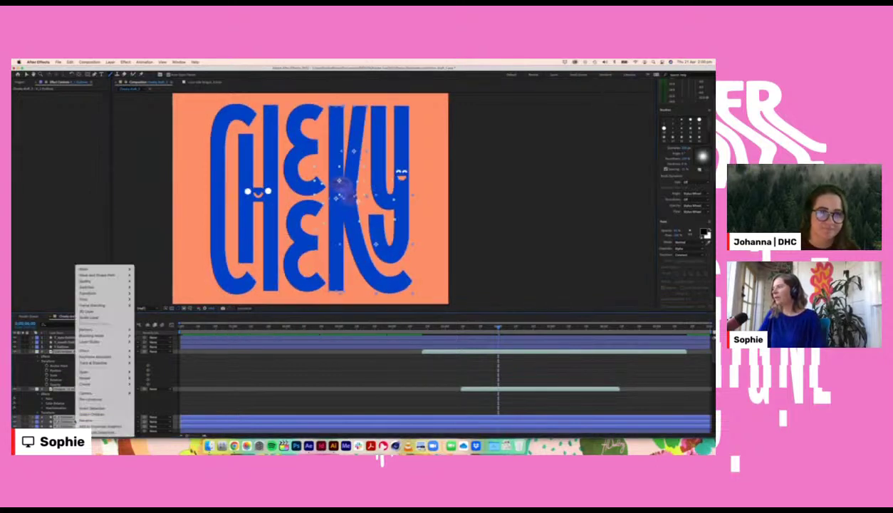
{"action": "mouse_move", "coordinate": [93, 379]}
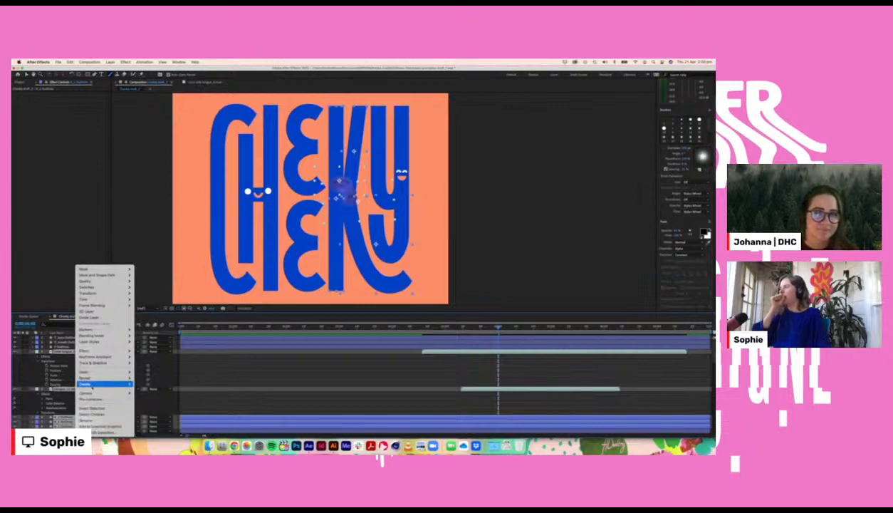
{"action": "mouse_move", "coordinate": [90, 385]}
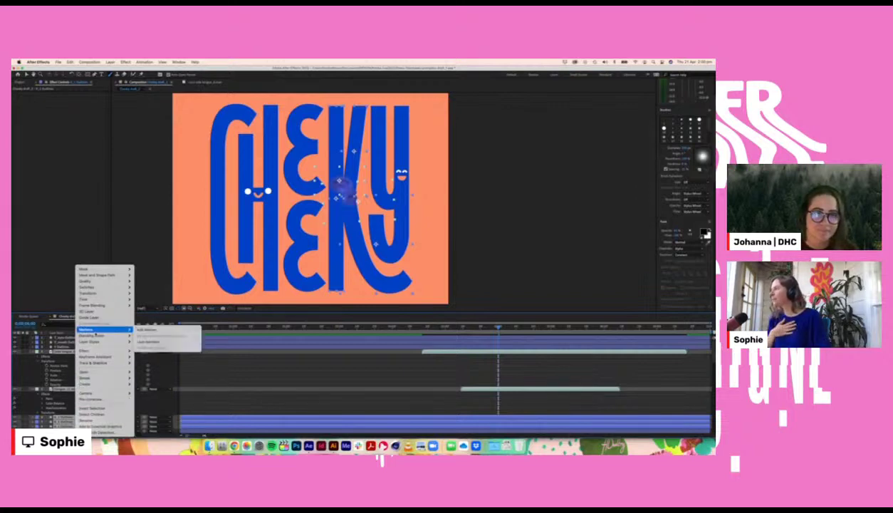
{"action": "left_click", "coordinate": [91, 399]}
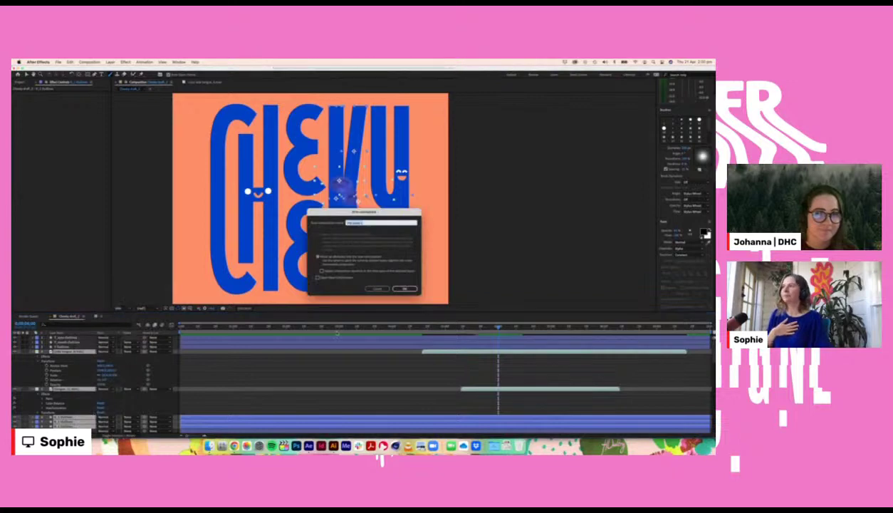
{"action": "key", "text": "Return"}
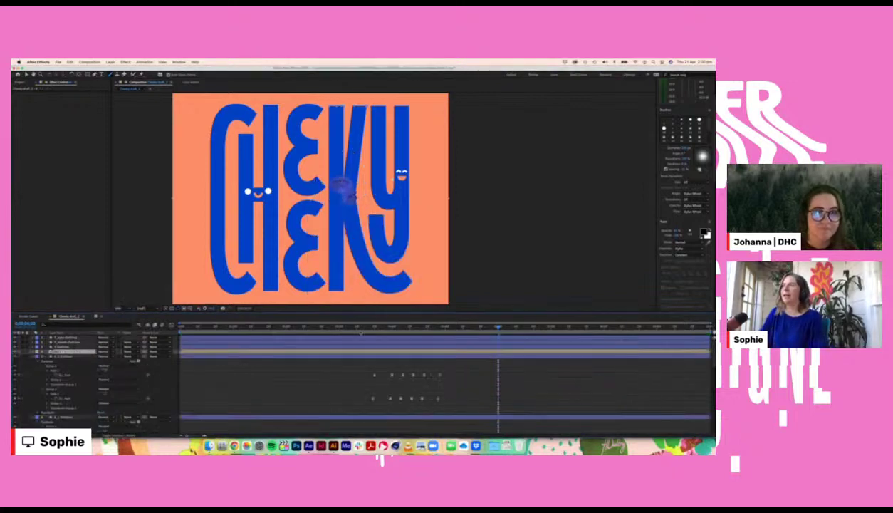
Step: Search the effects for noise and apply the Noise effect to the pre-composed K layer
{"action": "left_click_drag", "start_coordinate": [454, 327], "coordinate": [495, 326]}
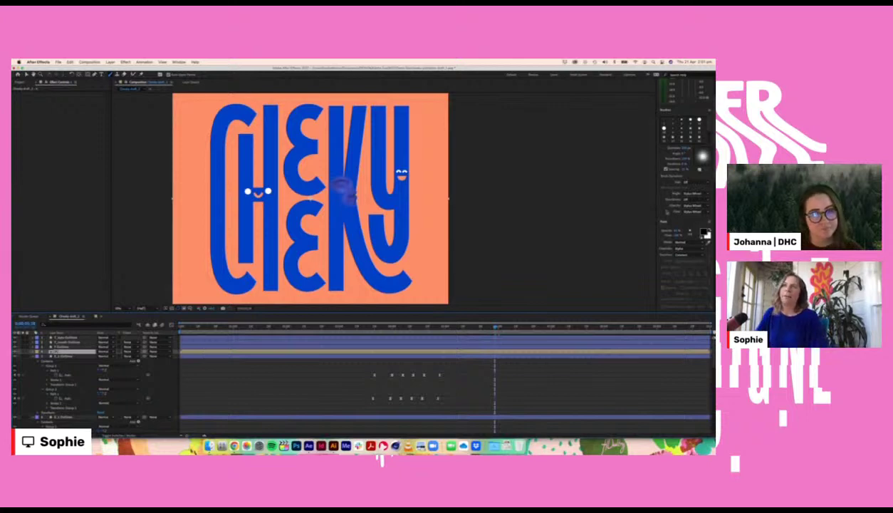
{"action": "scroll", "coordinate": [665, 213], "scroll_direction": "up", "scroll_amount": 10}
{"action": "scroll", "coordinate": [663, 213], "scroll_direction": "up", "scroll_amount": 4}
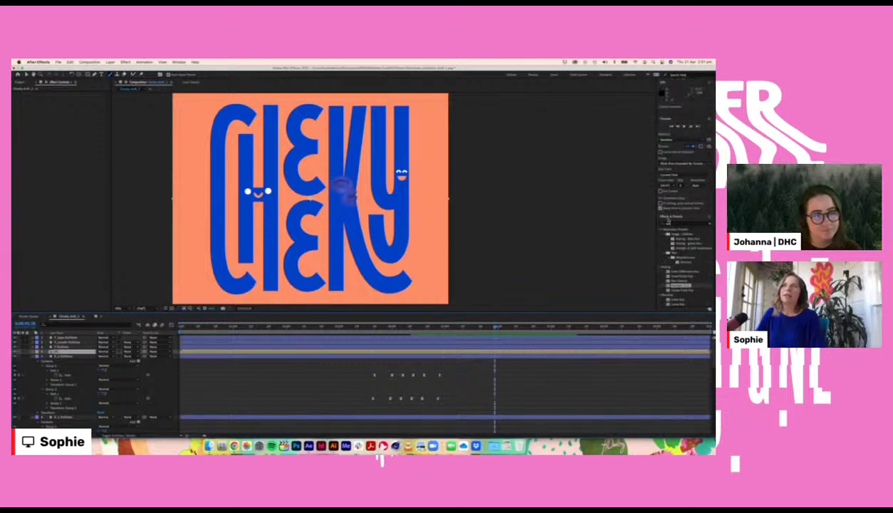
{"action": "type", "text": "noise"}
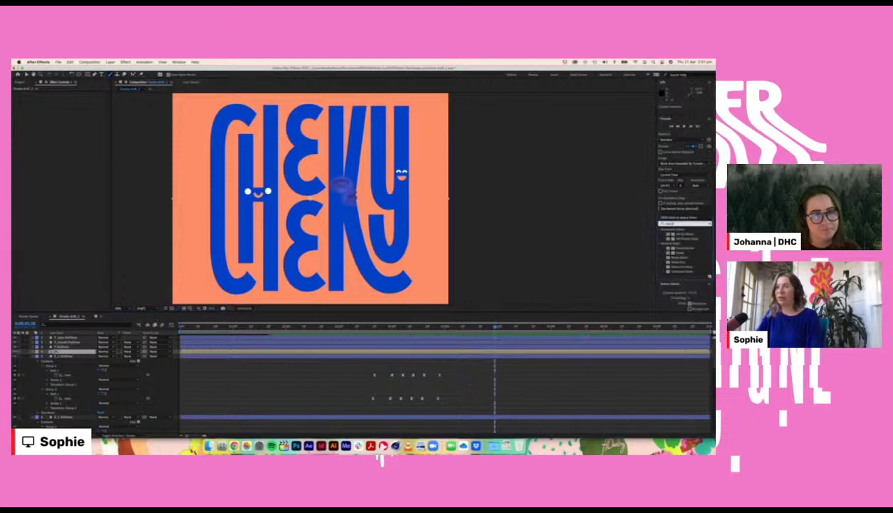
{"action": "key", "text": "Return"}
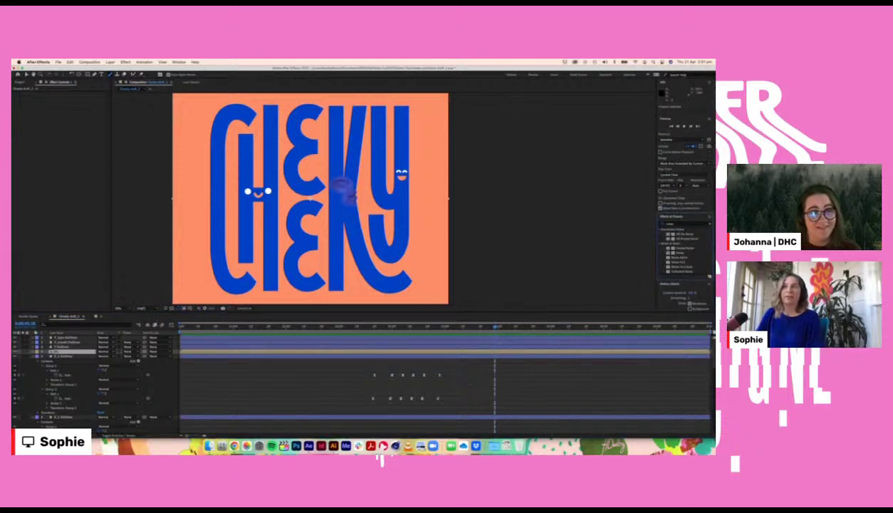
{"action": "left_click", "coordinate": [669, 242]}
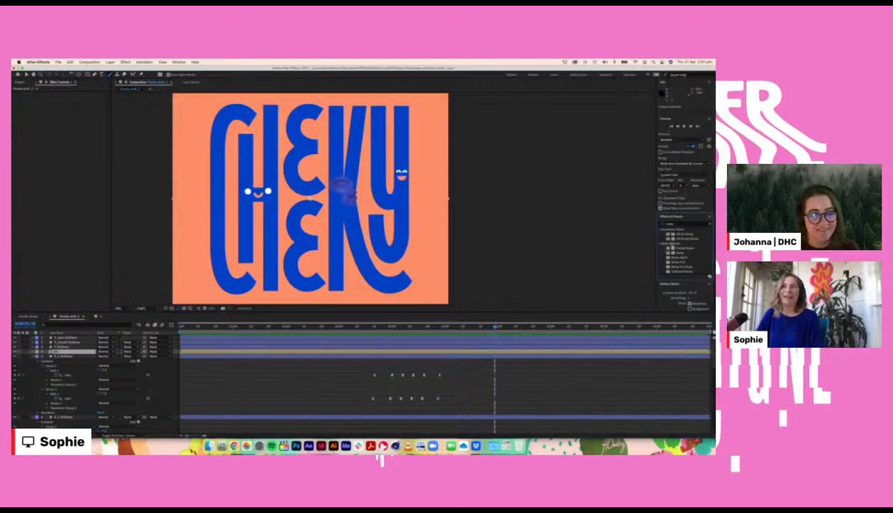
{"action": "left_click", "coordinate": [678, 252]}
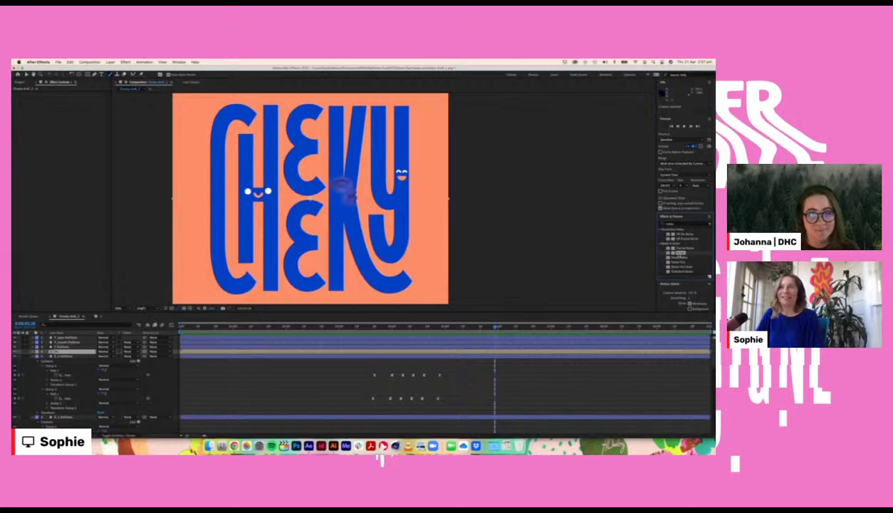
{"action": "left_click_drag", "start_coordinate": [680, 254], "coordinate": [456, 355]}
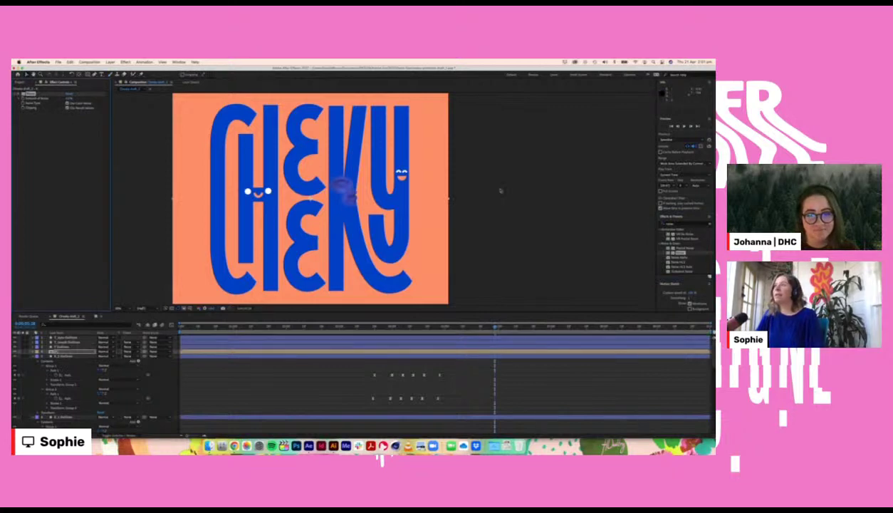
Step: Increase the Noise effect's amount on the K pre-comp while checking the grain on the mouths up close
{"action": "left_click", "coordinate": [500, 190]}
{"action": "key", "text": "period"}
{"action": "key", "text": "period"}
{"action": "left_click_drag", "start_coordinate": [500, 190], "coordinate": [557, 231]}
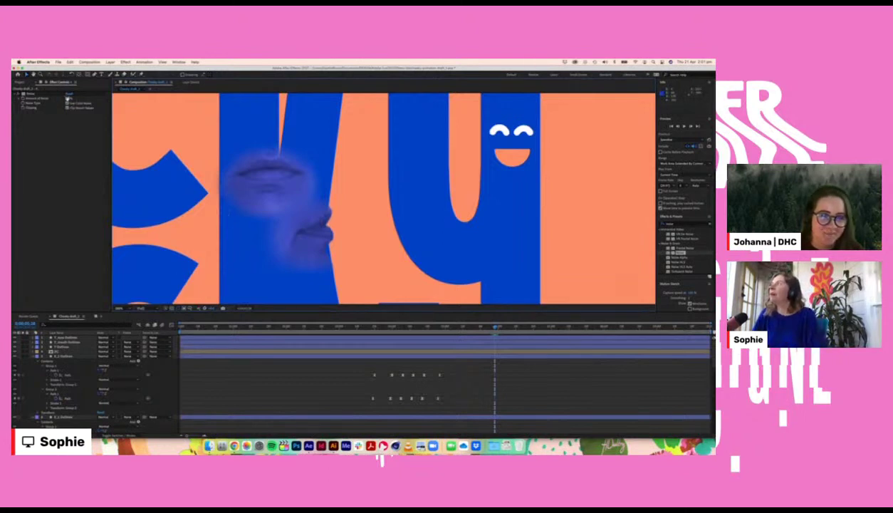
{"action": "left_click_drag", "start_coordinate": [69, 98], "coordinate": [73, 98]}
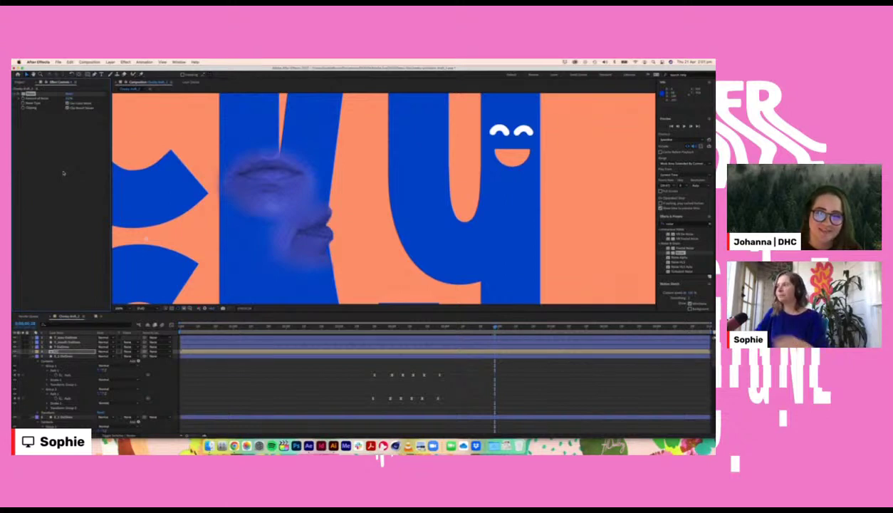
Step: Preview the lettering from several start points to check the noisy K with both mouths at full view
{"action": "left_click", "coordinate": [383, 327]}
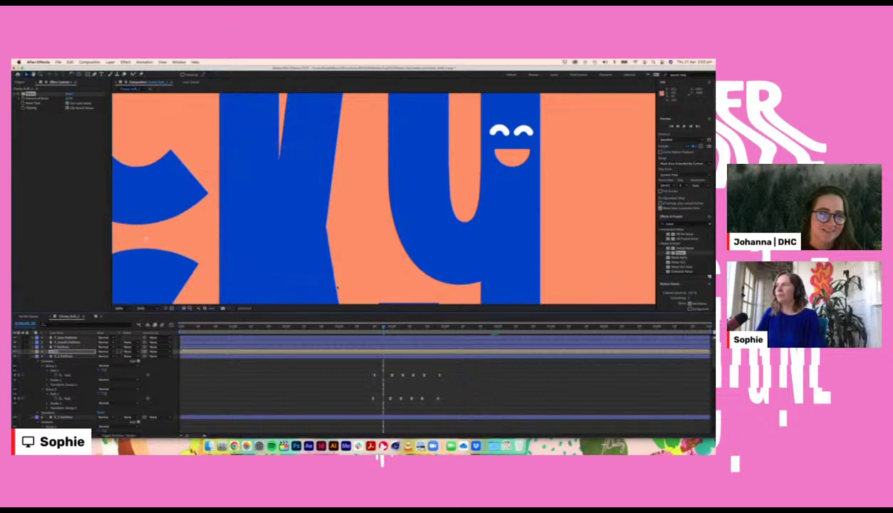
{"action": "left_click", "coordinate": [407, 327]}
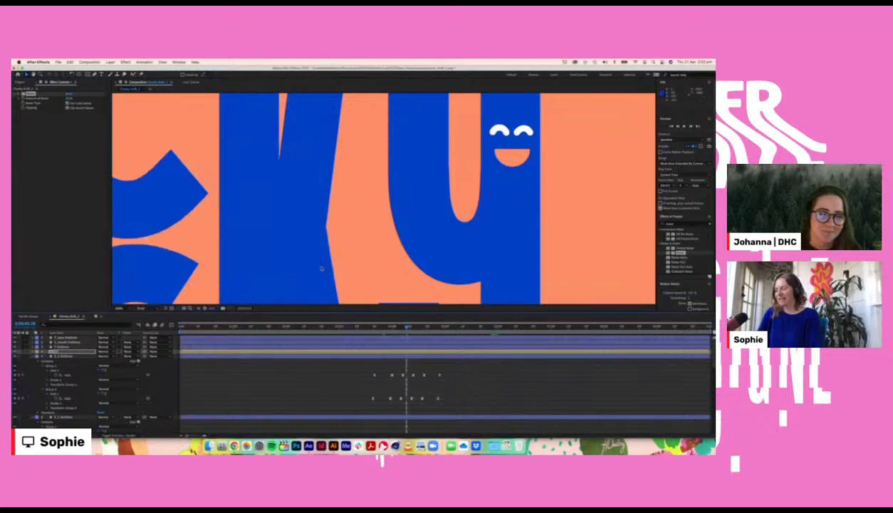
{"action": "scroll", "coordinate": [320, 268], "scroll_direction": "down", "scroll_amount": 6}
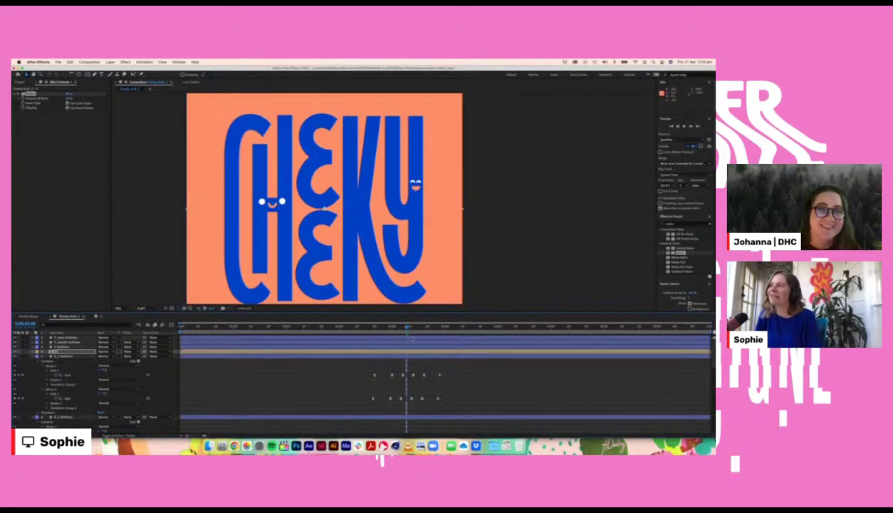
{"action": "left_click", "coordinate": [410, 327]}
{"action": "key", "text": "space"}
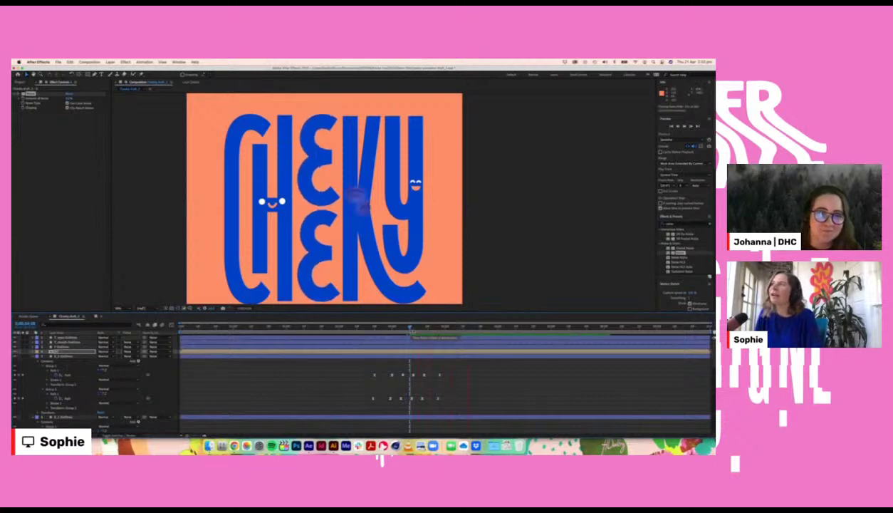
{"action": "left_click", "coordinate": [431, 327]}
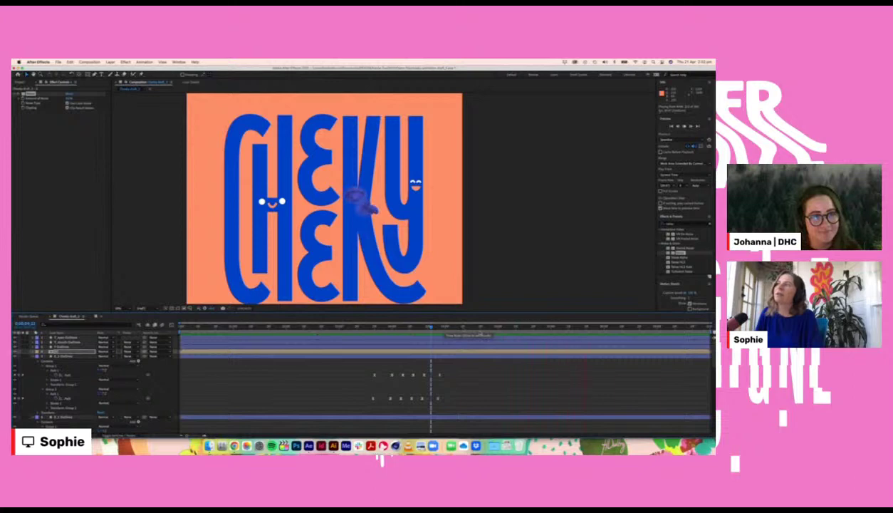
{"action": "left_click", "coordinate": [496, 327]}
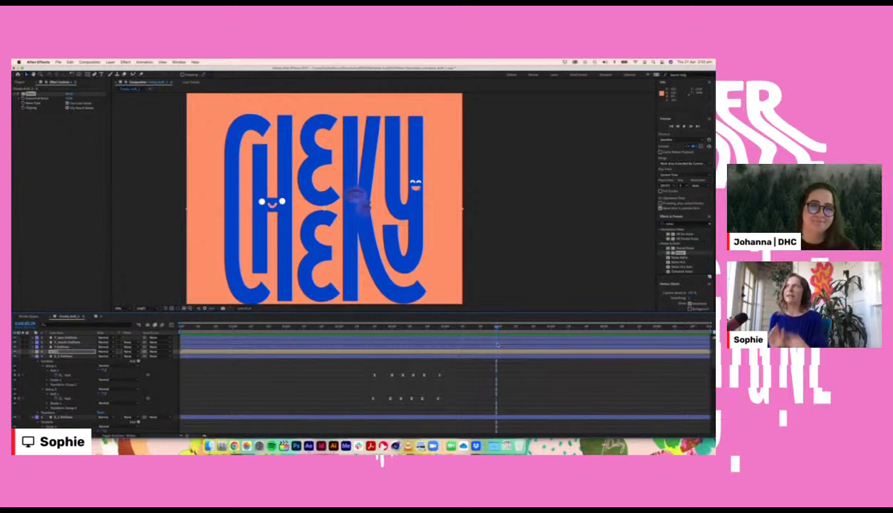
Step: Play back the K's front mouth and side tongue animation from several start points to examine its timing and blending
{"action": "left_click", "coordinate": [493, 327]}
{"action": "key", "text": "space"}
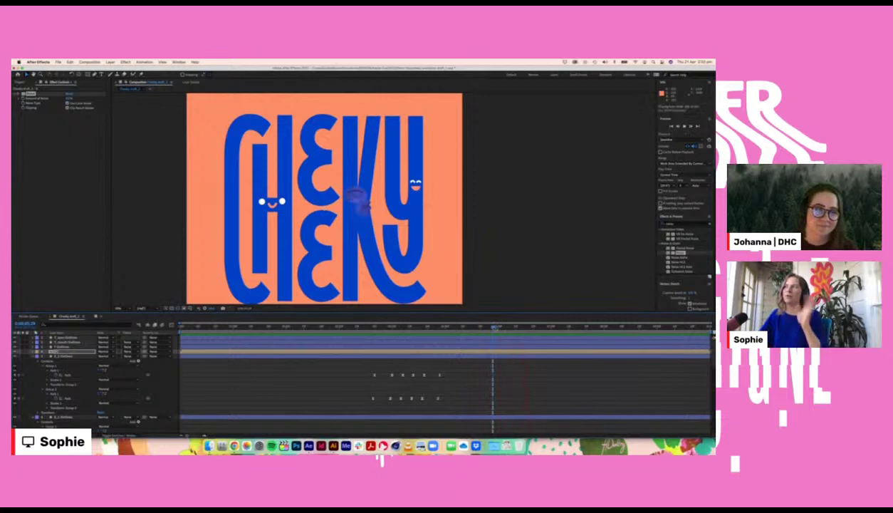
{"action": "key", "text": "space"}
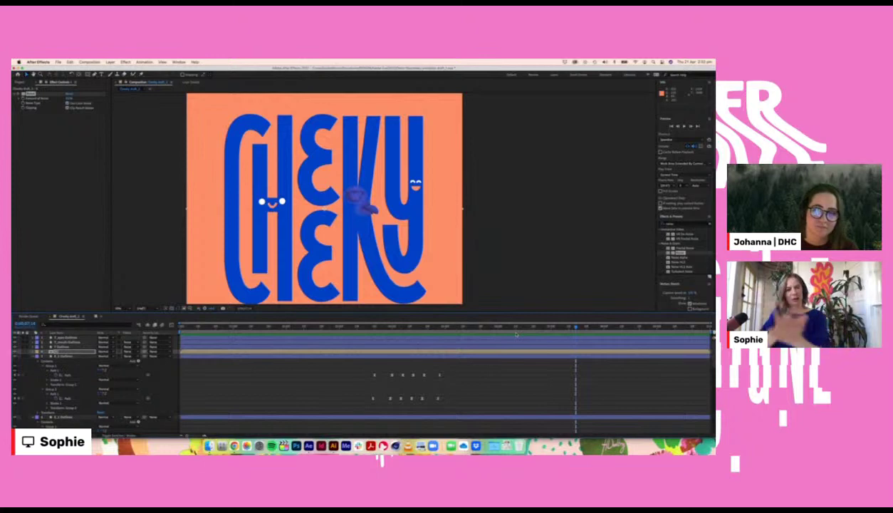
{"action": "left_click", "coordinate": [468, 326]}
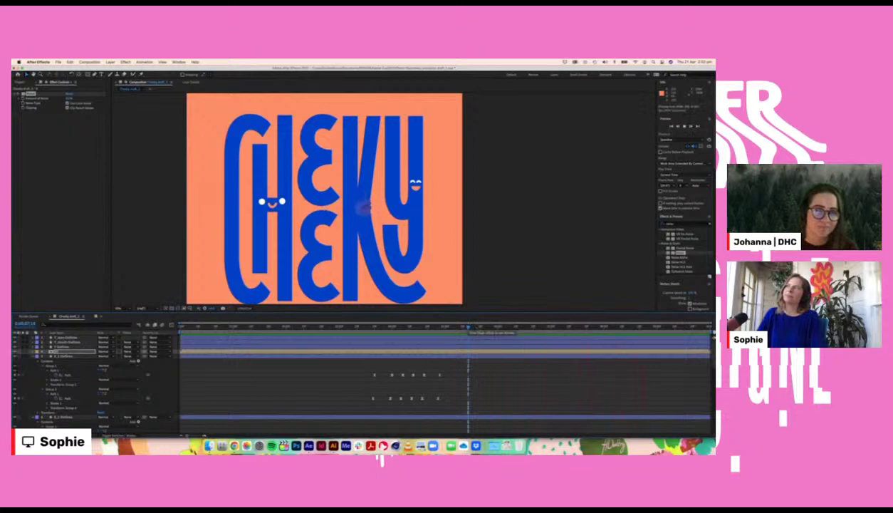
{"action": "left_click", "coordinate": [471, 327]}
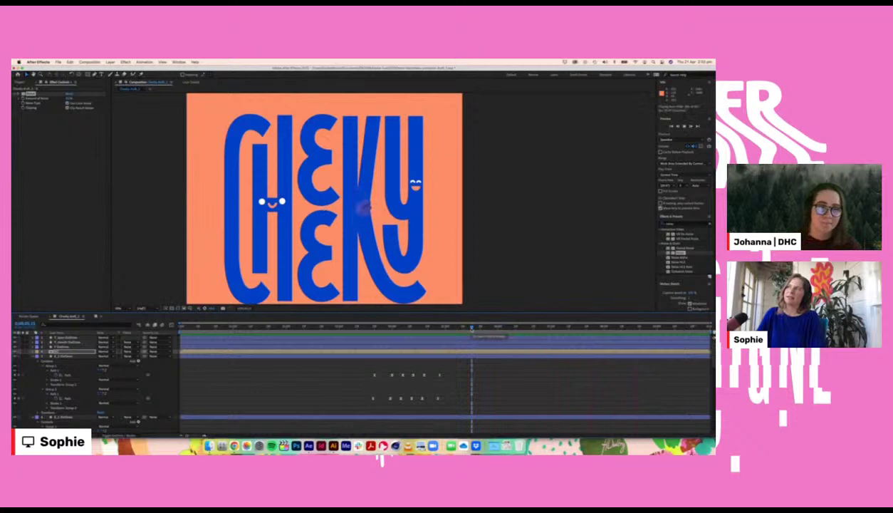
{"action": "key", "text": "space"}
{"action": "left_click", "coordinate": [416, 326]}
{"action": "key", "text": "space"}
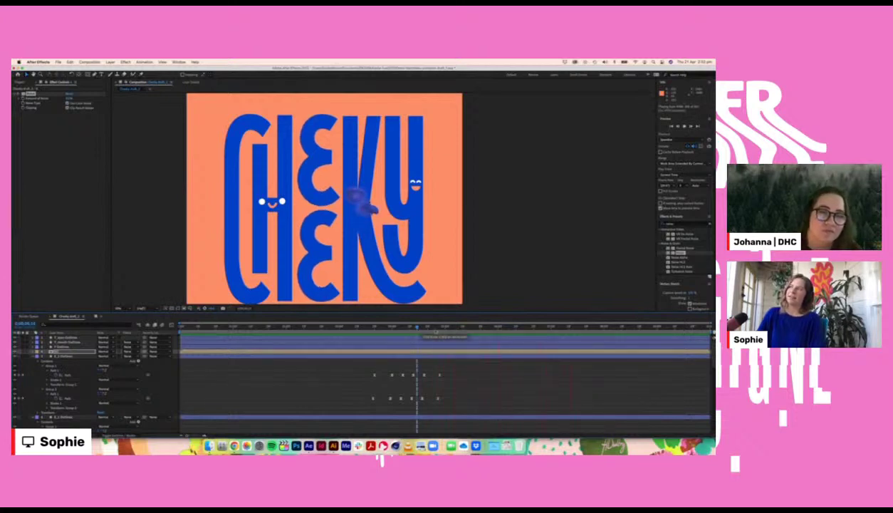
{"action": "left_click", "coordinate": [435, 329]}
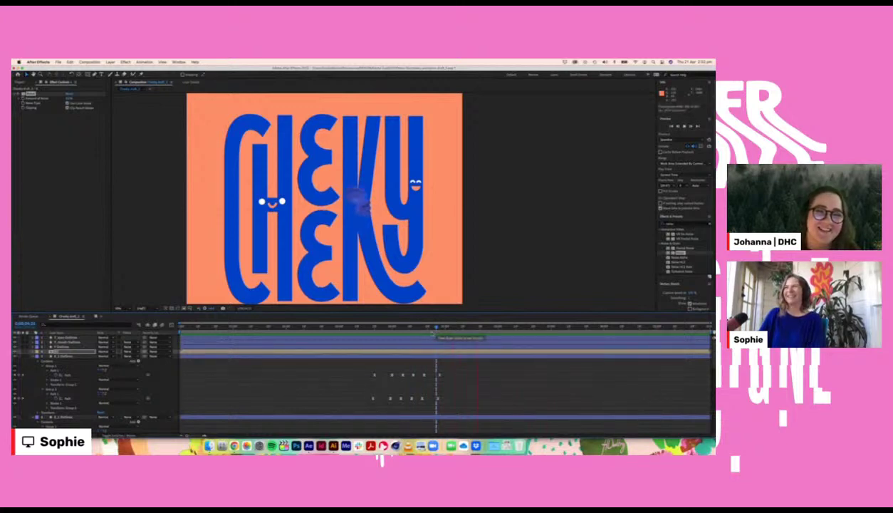
{"action": "left_click", "coordinate": [475, 329]}
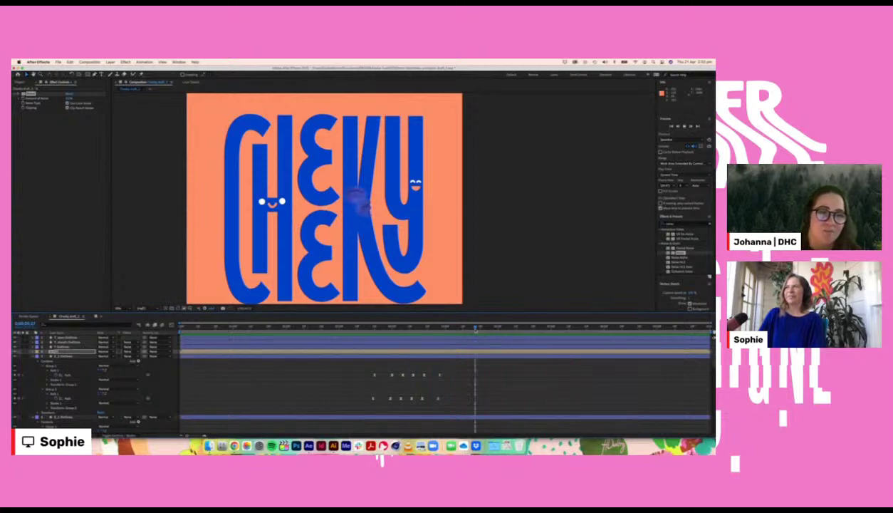
{"action": "key", "text": "space"}
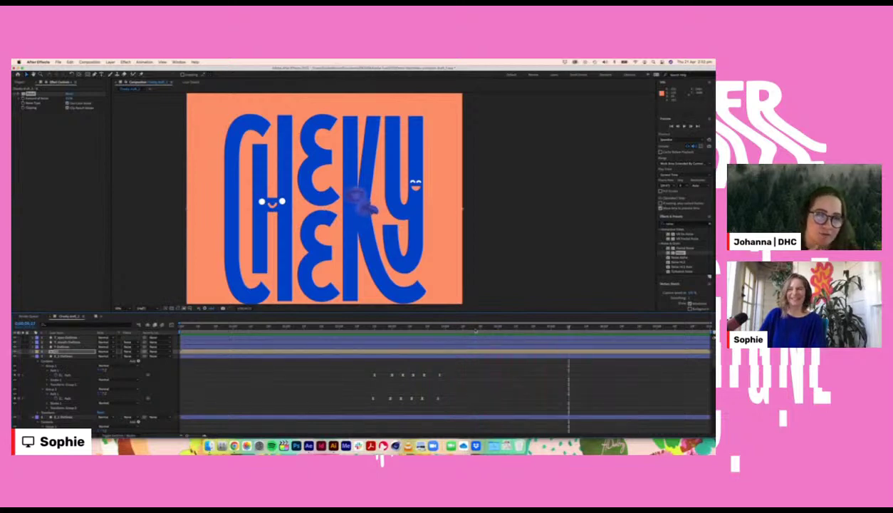
{"action": "left_click_drag", "start_coordinate": [475, 329], "coordinate": [591, 328]}
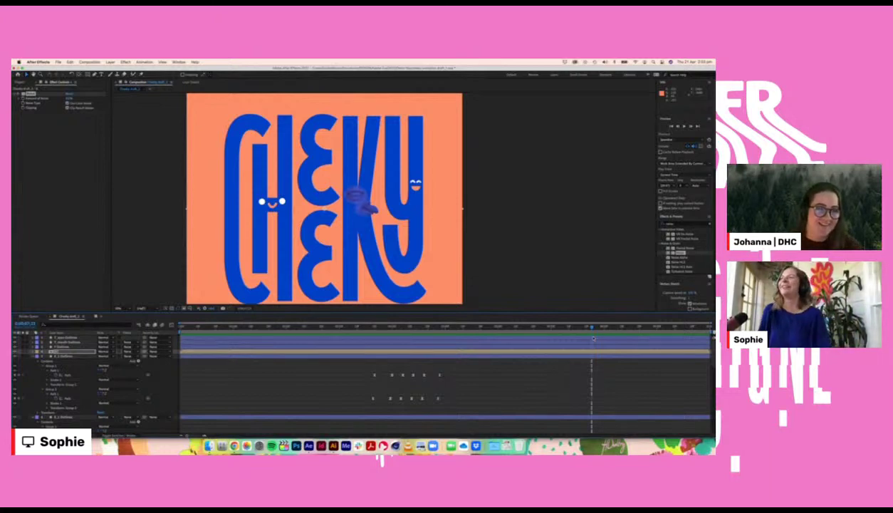
Step: Scrub the lettering from before the mouths emerge to the extended side tongue to examine how they grow out of the K
{"action": "left_click", "coordinate": [378, 325]}
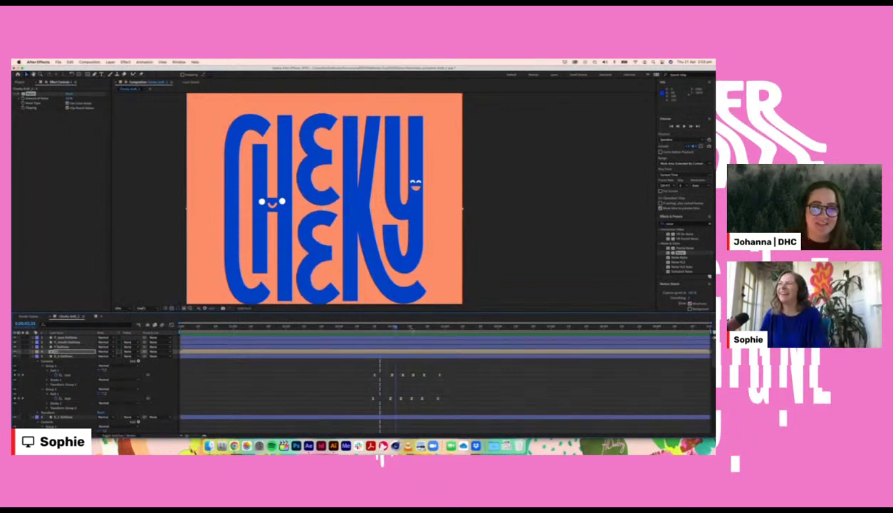
{"action": "left_click", "coordinate": [475, 326]}
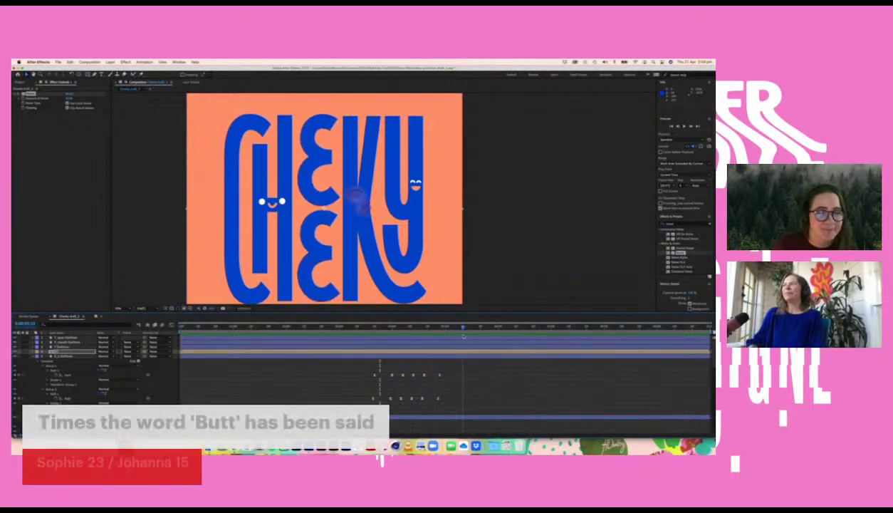
{"action": "left_click_drag", "start_coordinate": [528, 335], "coordinate": [491, 332]}
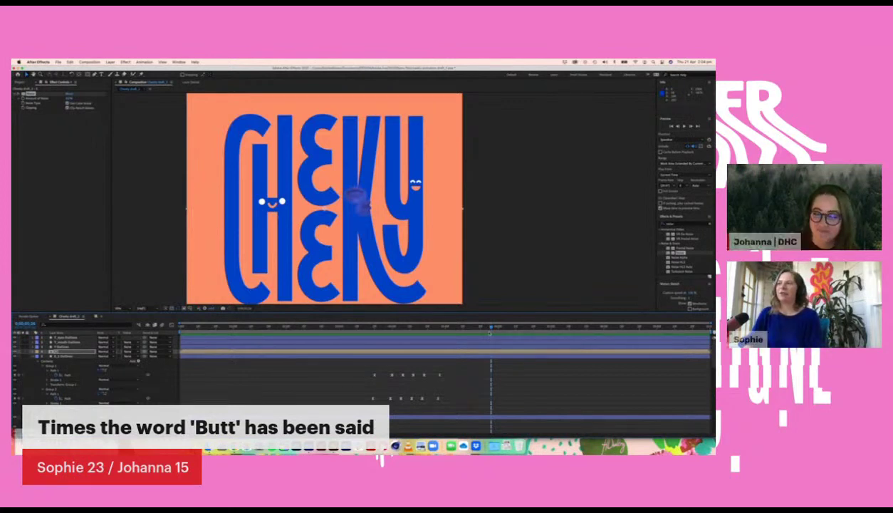
{"action": "mouse_move", "coordinate": [489, 332]}
{"action": "left_mouse_down"}
{"action": "mouse_move", "coordinate": [480, 331]}
{"action": "mouse_move", "coordinate": [503, 333]}
{"action": "left_mouse_up"}
{"action": "left_click", "coordinate": [460, 328]}
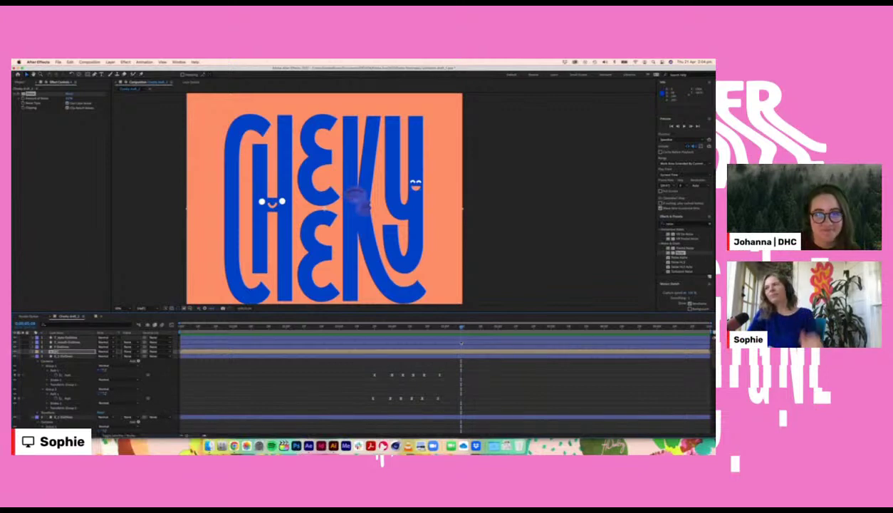
{"action": "left_click", "coordinate": [457, 327]}
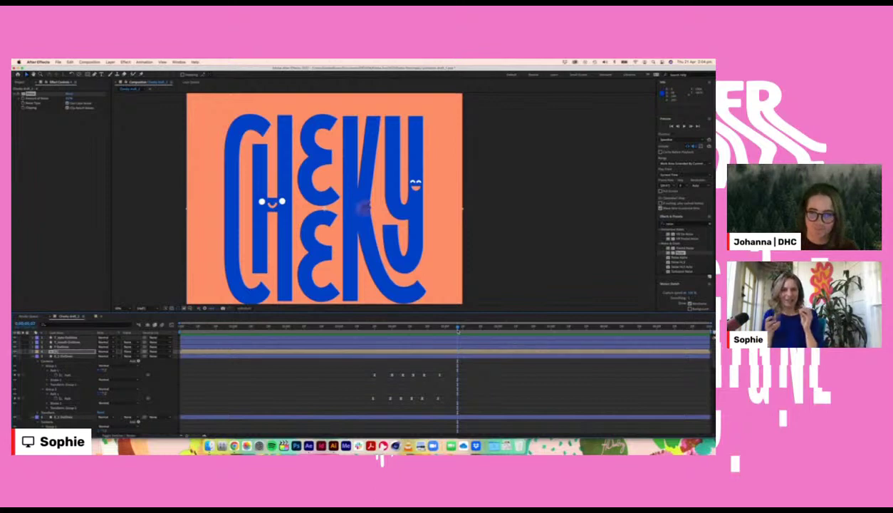
{"action": "left_click_drag", "start_coordinate": [457, 329], "coordinate": [470, 348]}
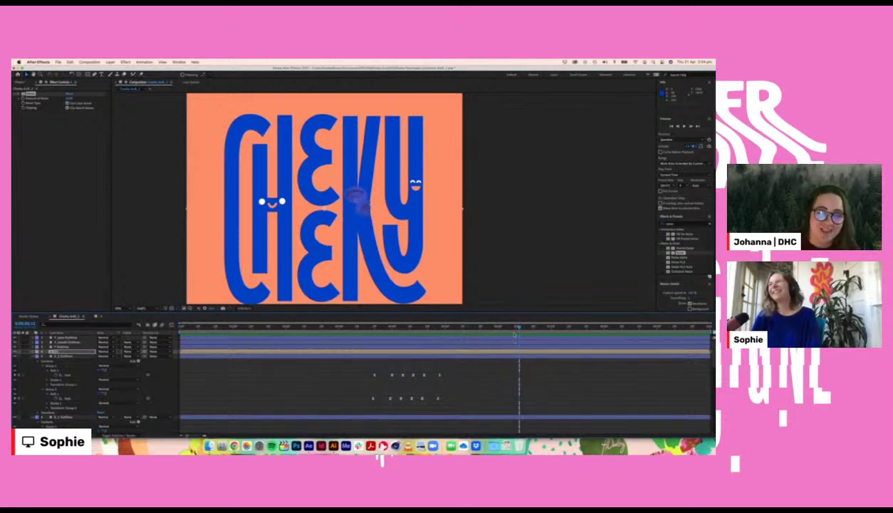
{"action": "left_click", "coordinate": [517, 328]}
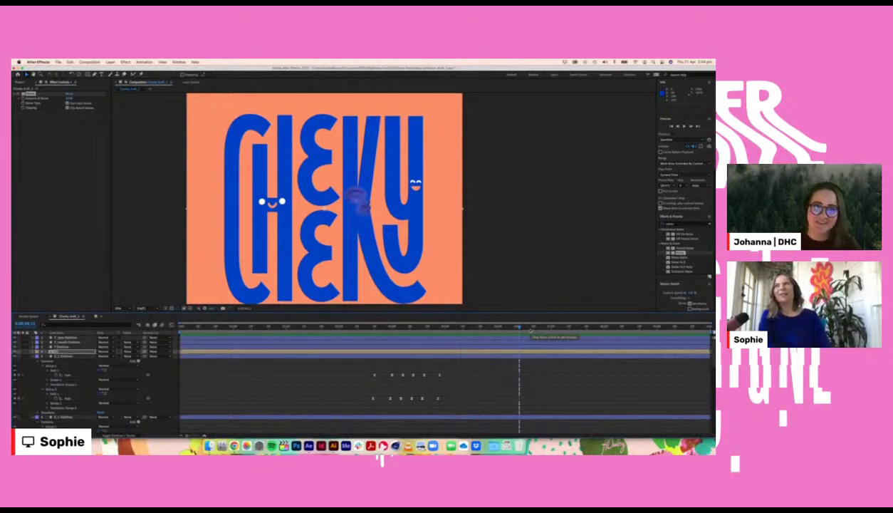
{"action": "left_click_drag", "start_coordinate": [521, 328], "coordinate": [553, 328]}
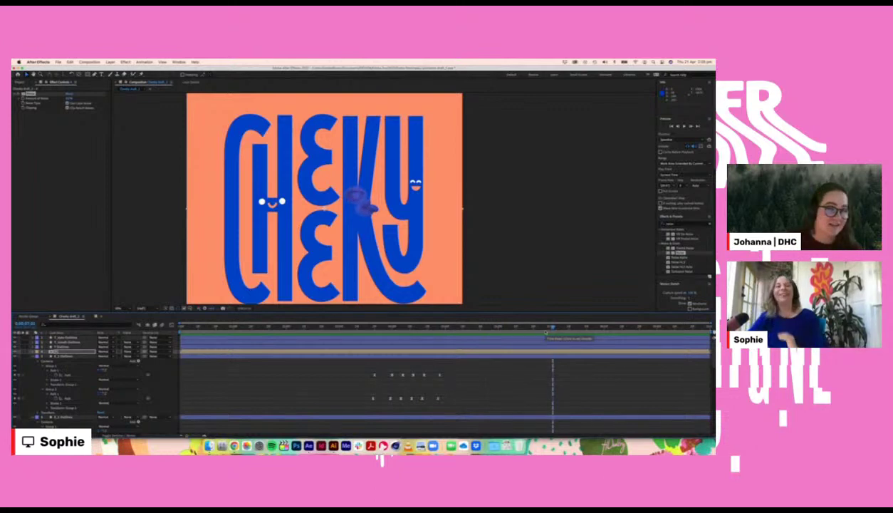
{"action": "left_click", "coordinate": [572, 332]}
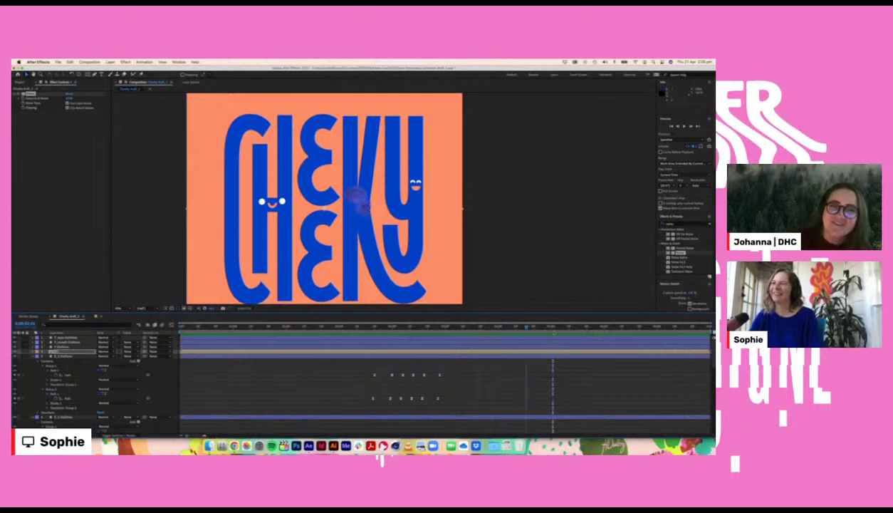
{"action": "left_click_drag", "start_coordinate": [571, 332], "coordinate": [496, 332]}
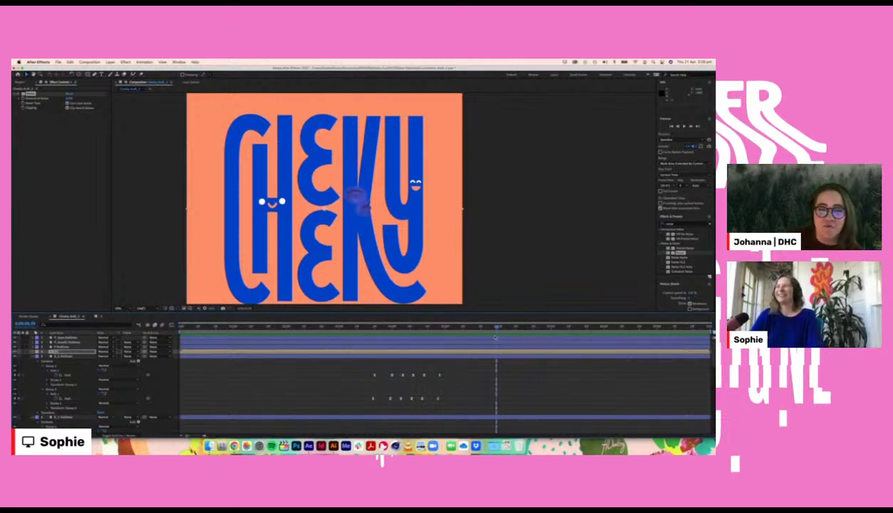
Step: Switch to Finder to look over the side tongue clips in the video edits folder, and return to the After Effects composition
{"action": "left_click", "coordinate": [208, 445]}
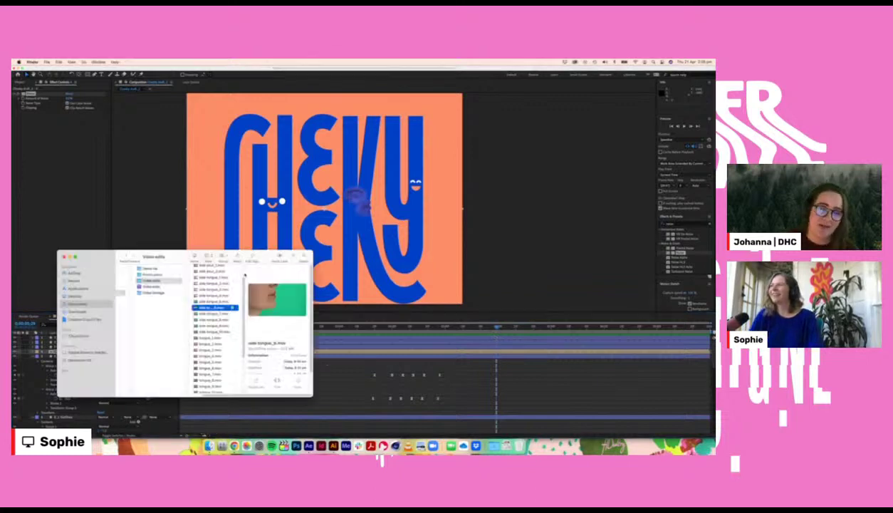
{"action": "left_click", "coordinate": [216, 314]}
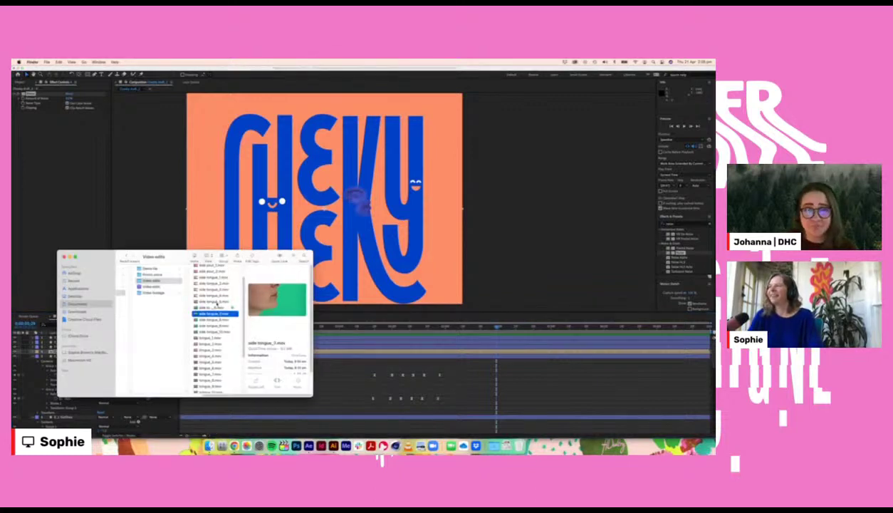
{"action": "left_click", "coordinate": [217, 303]}
{"action": "left_click", "coordinate": [401, 328]}
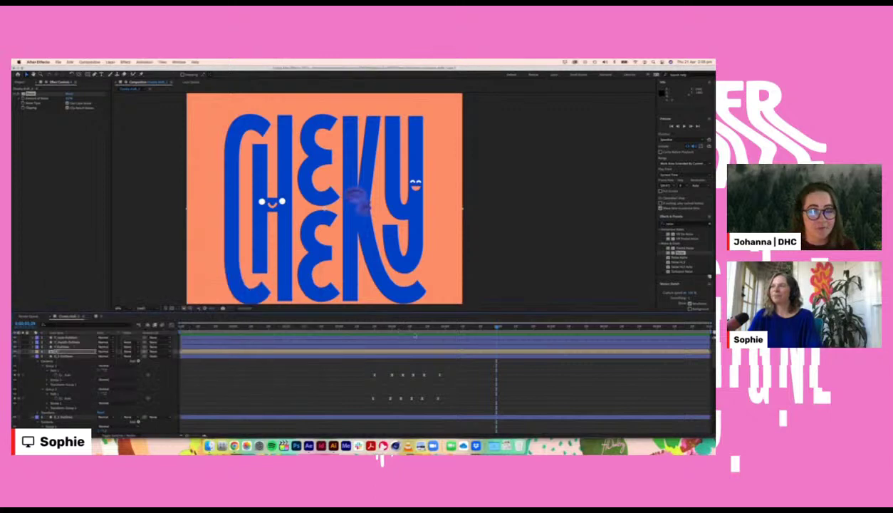
Step: Scrub across the K's stretch and mouth reveal to examine the frames where the front mouth emerges
{"action": "left_click", "coordinate": [463, 326]}
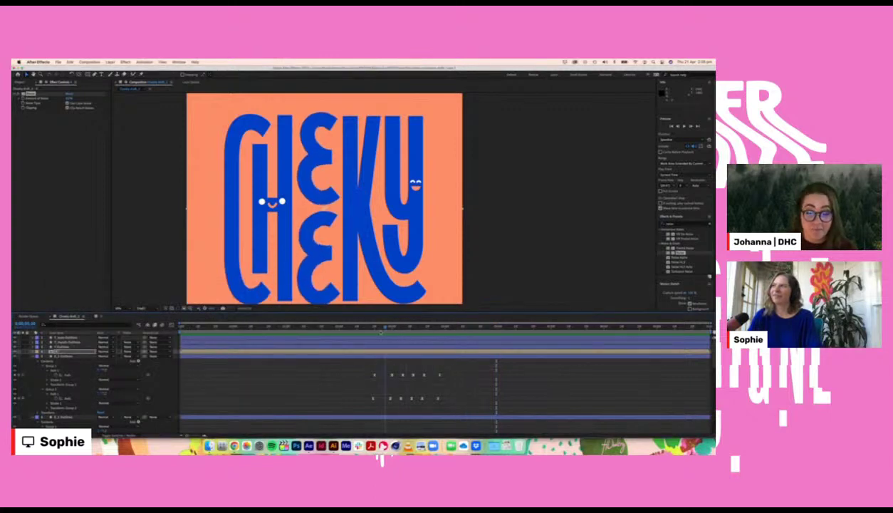
{"action": "left_click_drag", "start_coordinate": [473, 335], "coordinate": [433, 350]}
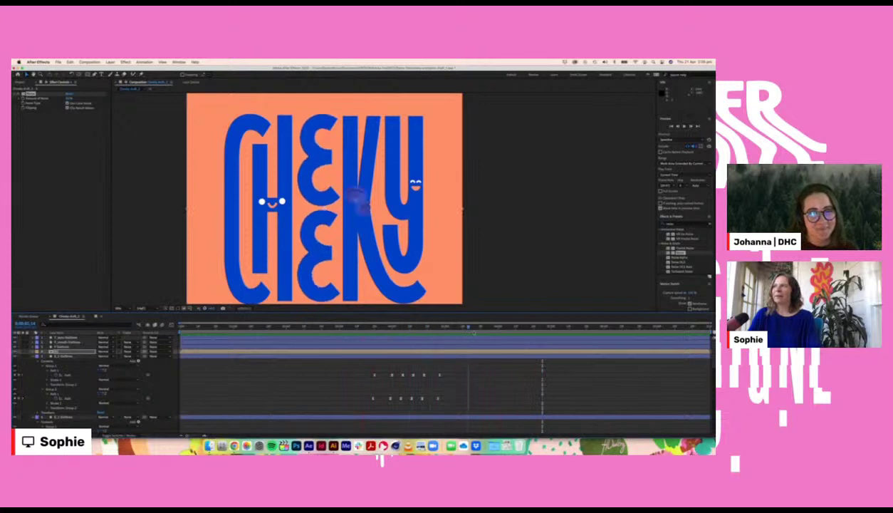
{"action": "left_click", "coordinate": [484, 328]}
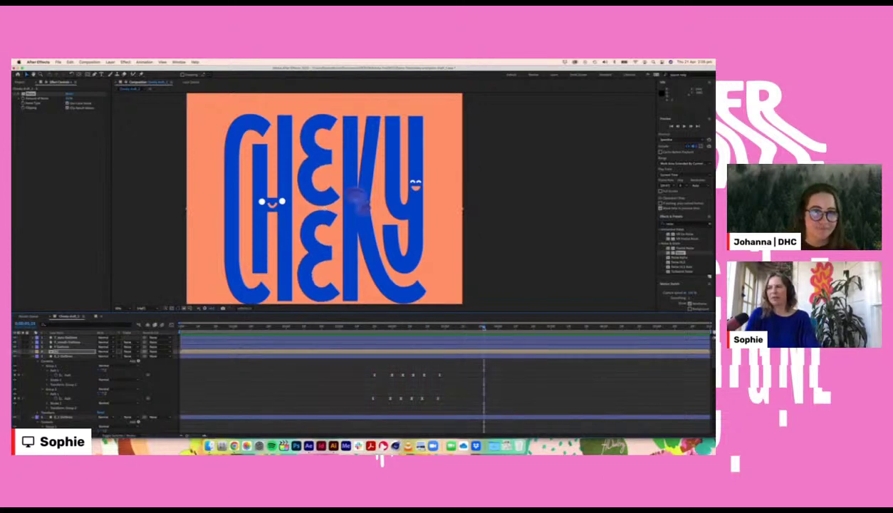
{"action": "left_click_drag", "start_coordinate": [484, 328], "coordinate": [481, 328]}
{"action": "left_click", "coordinate": [479, 327]}
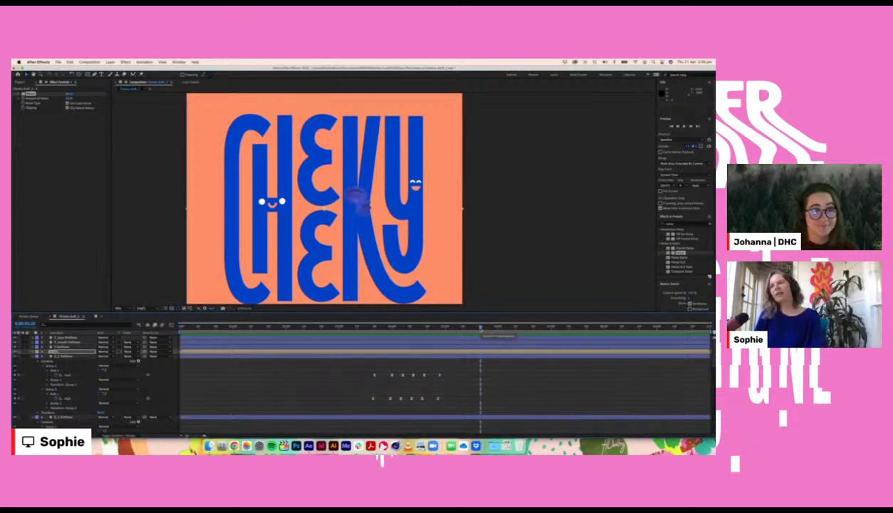
Step: Switch to Chrome to review the animated alphabet letters on the Instagram profile, and return to After Effects
{"action": "left_click", "coordinate": [234, 446]}
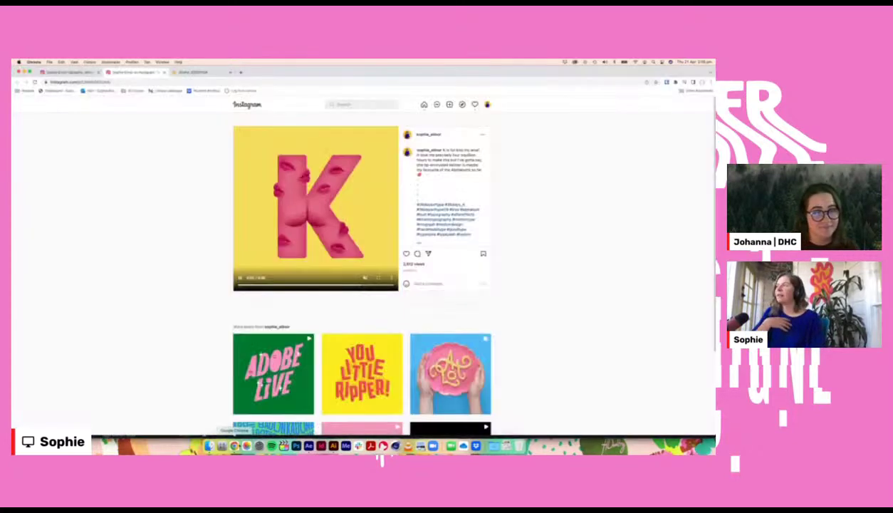
{"action": "left_click", "coordinate": [75, 72]}
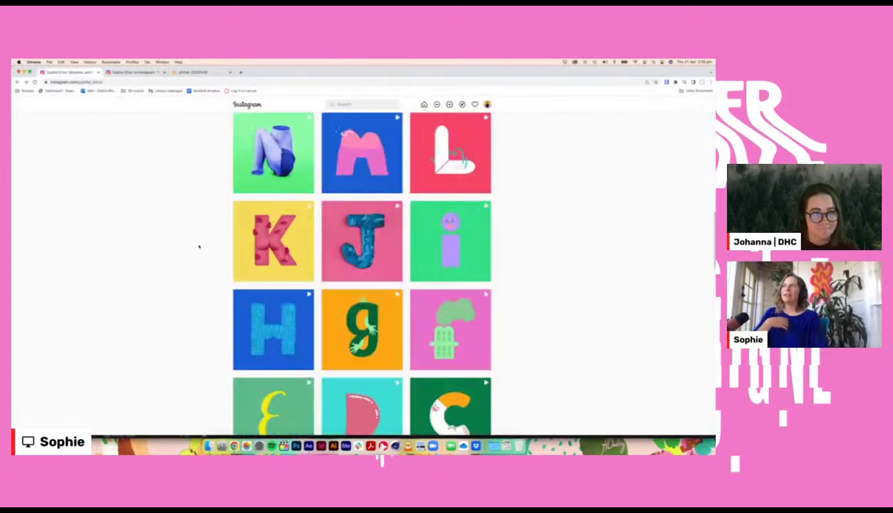
{"action": "scroll", "coordinate": [203, 242], "scroll_direction": "down", "scroll_amount": 3}
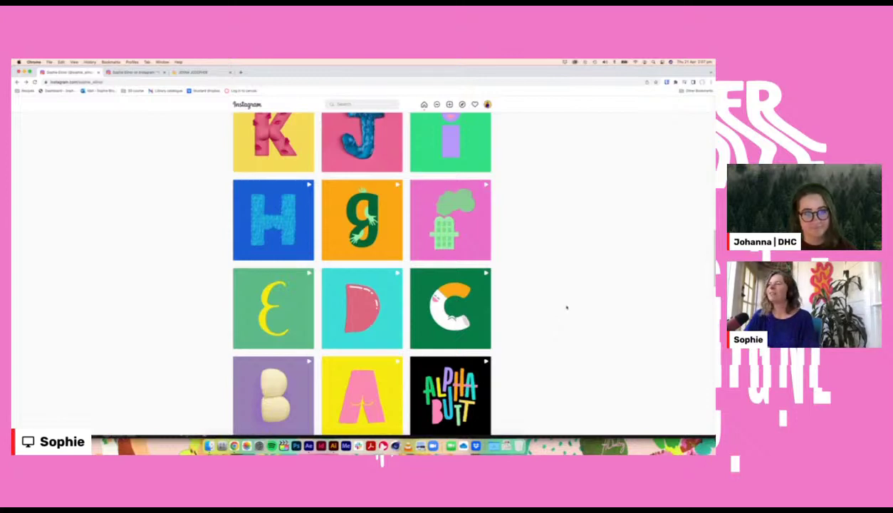
{"action": "left_click", "coordinate": [309, 445]}
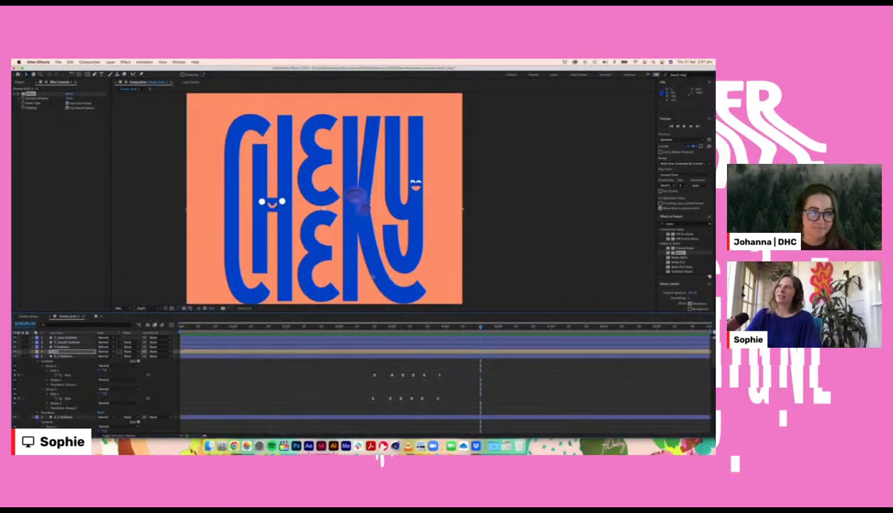
Step: Scrub back to the H's waving hand and examine the hand and arm up close in the composition
{"action": "left_click_drag", "start_coordinate": [365, 281], "coordinate": [406, 274]}
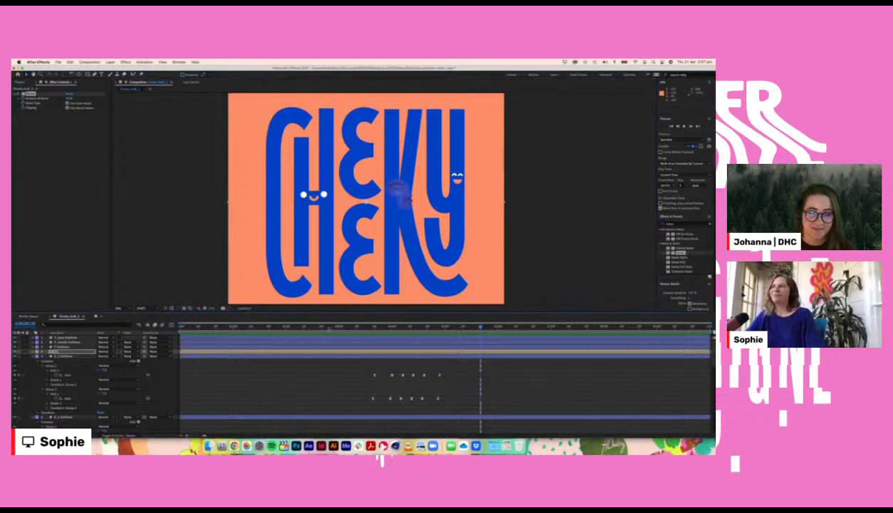
{"action": "left_click_drag", "start_coordinate": [329, 327], "coordinate": [354, 328]}
{"action": "left_click_drag", "start_coordinate": [405, 331], "coordinate": [279, 342]}
{"action": "key", "text": "comma"}
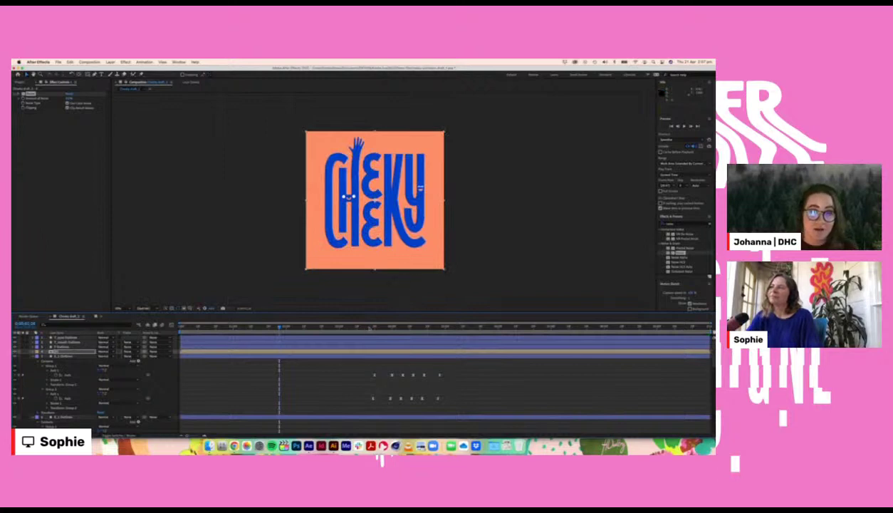
{"action": "left_click_drag", "start_coordinate": [366, 327], "coordinate": [320, 357]}
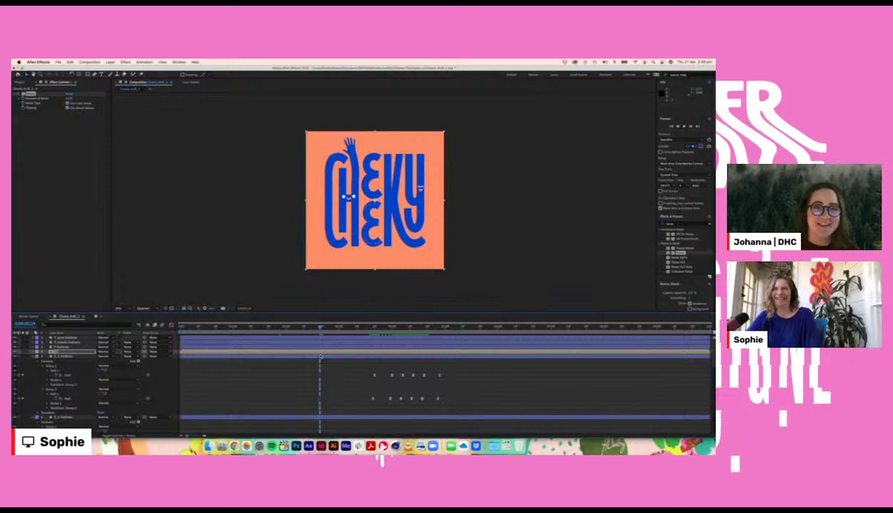
{"action": "scroll", "coordinate": [319, 284], "scroll_direction": "up", "scroll_amount": 2}
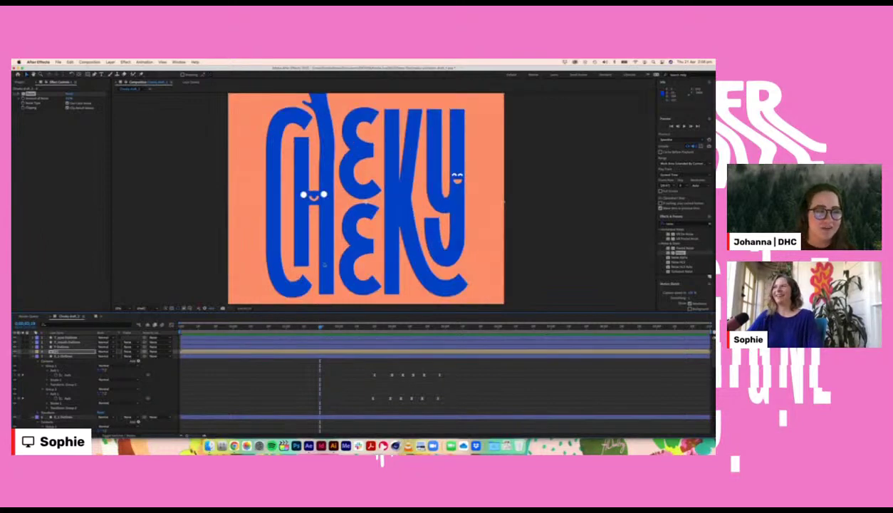
{"action": "left_click_drag", "start_coordinate": [324, 228], "coordinate": [319, 250]}
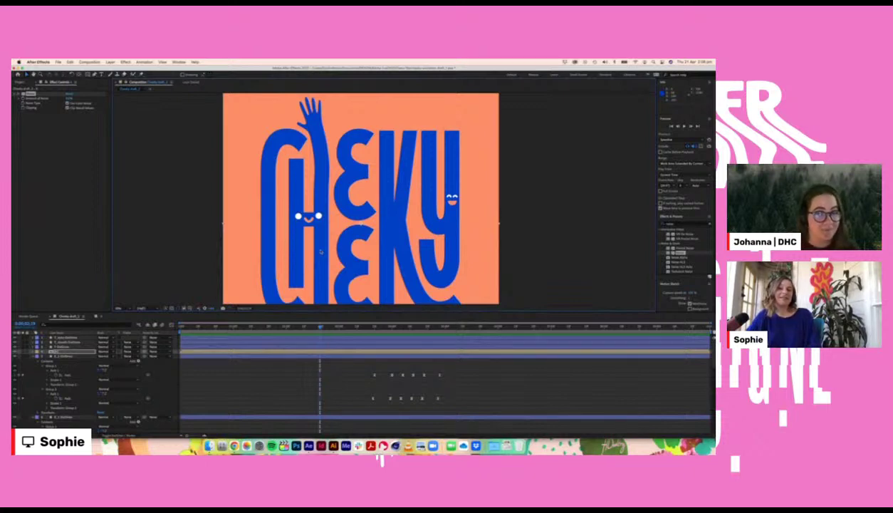
Step: Scrub and preview the E's shape animation leading into the K's mouth reveal
{"action": "left_click_drag", "start_coordinate": [321, 327], "coordinate": [423, 336]}
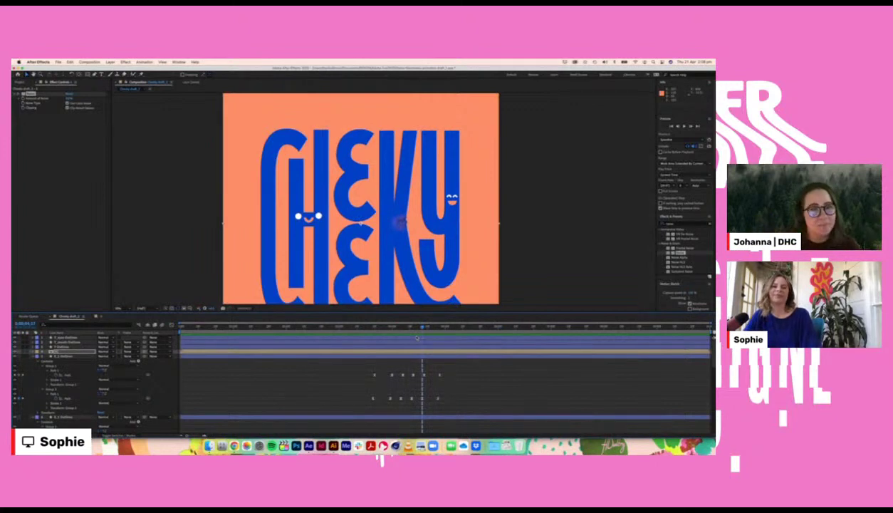
{"action": "mouse_move", "coordinate": [368, 327]}
{"action": "left_mouse_down"}
{"action": "mouse_move", "coordinate": [421, 327]}
{"action": "mouse_move", "coordinate": [360, 326]}
{"action": "mouse_move", "coordinate": [369, 329]}
{"action": "left_mouse_up"}
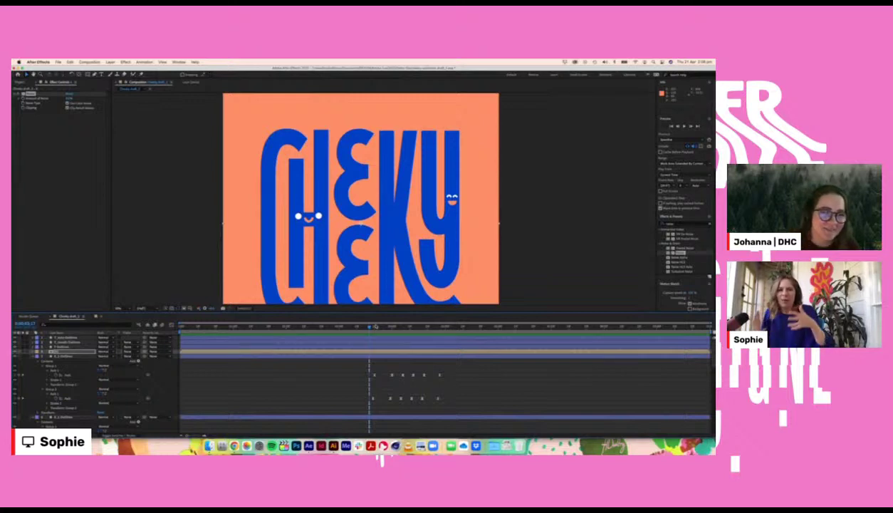
{"action": "key", "text": "space"}
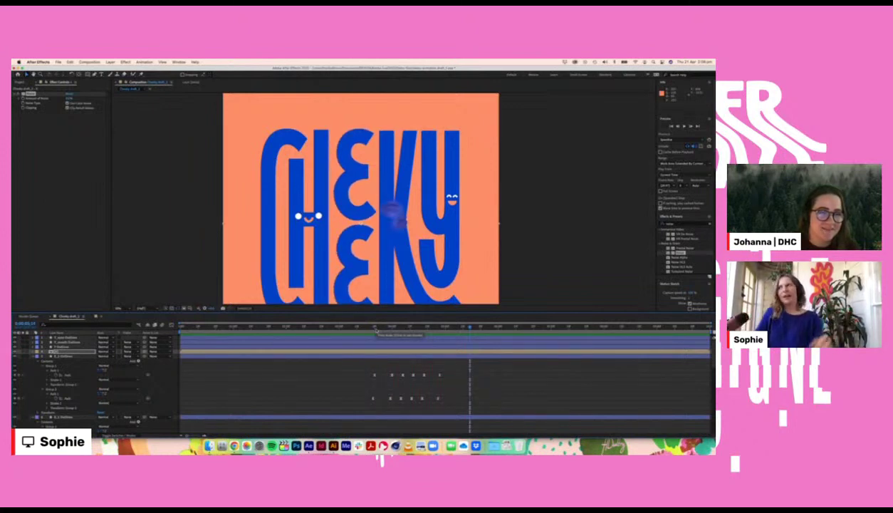
{"action": "left_click", "coordinate": [373, 327]}
{"action": "key", "text": "space"}
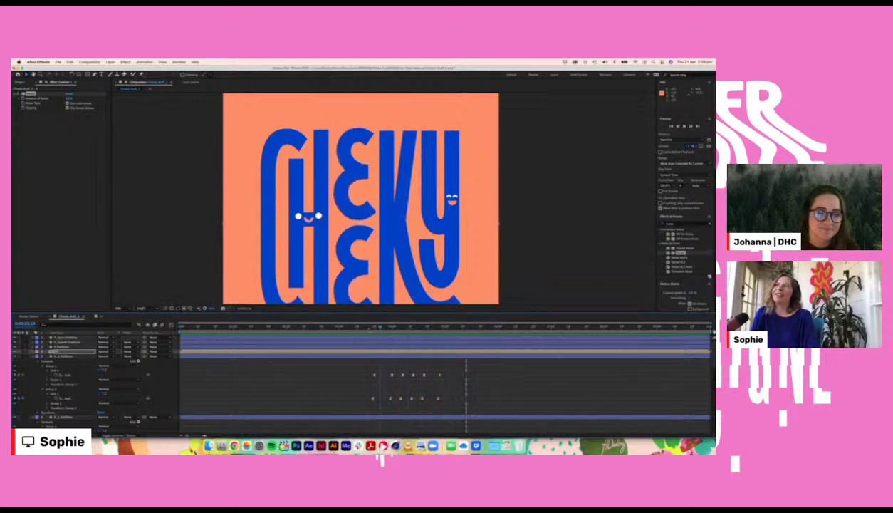
{"action": "left_click_drag", "start_coordinate": [429, 334], "coordinate": [429, 334]}
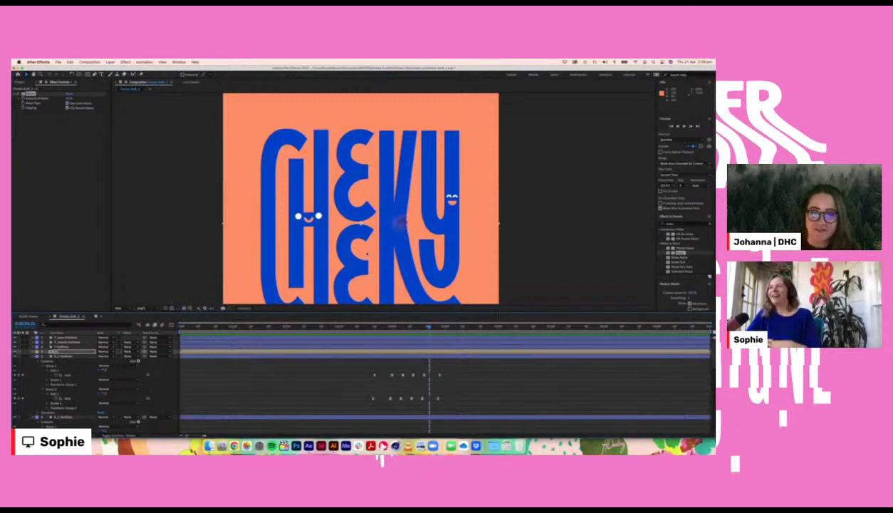
Step: Scrub from the H's waving hand through to the K's side mouth and tongue to examine those frames
{"action": "mouse_move", "coordinate": [317, 324]}
{"action": "left_mouse_down"}
{"action": "mouse_move", "coordinate": [445, 325]}
{"action": "mouse_move", "coordinate": [306, 320]}
{"action": "mouse_move", "coordinate": [346, 320]}
{"action": "mouse_move", "coordinate": [314, 325]}
{"action": "left_mouse_up"}
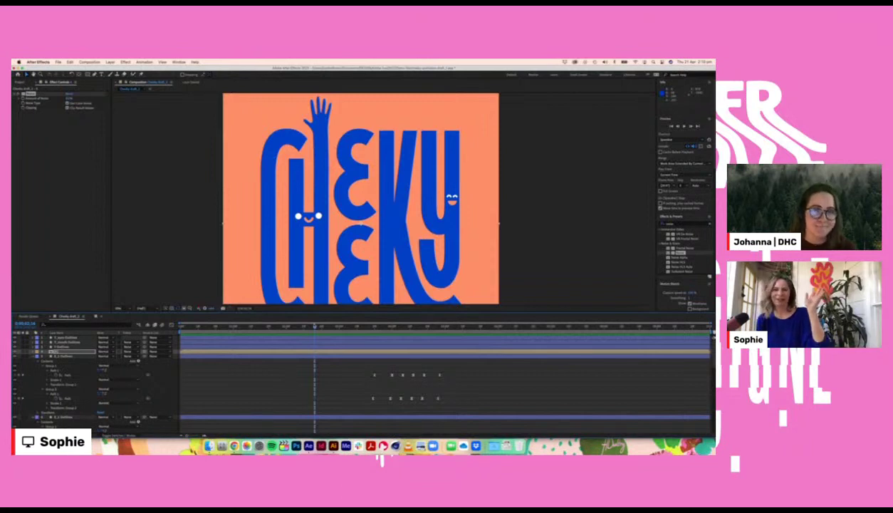
{"action": "left_click", "coordinate": [364, 328]}
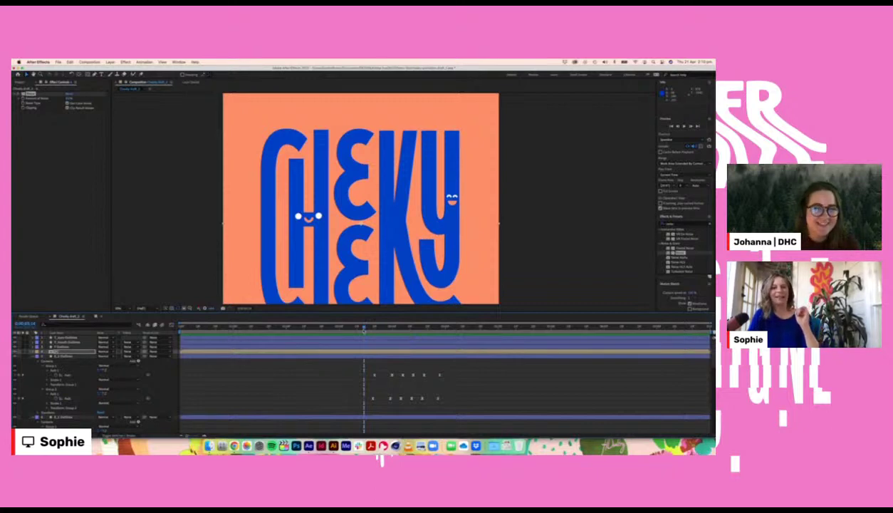
{"action": "left_click", "coordinate": [361, 328]}
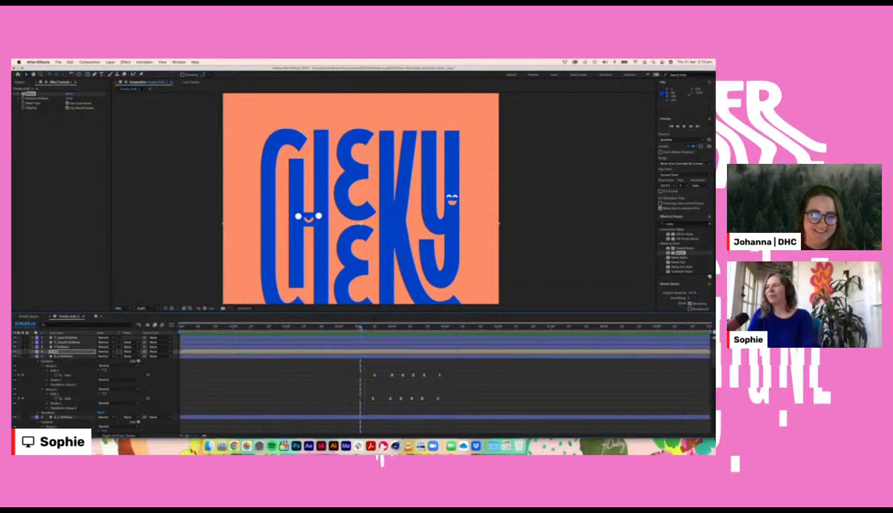
{"action": "left_click_drag", "start_coordinate": [361, 328], "coordinate": [574, 343]}
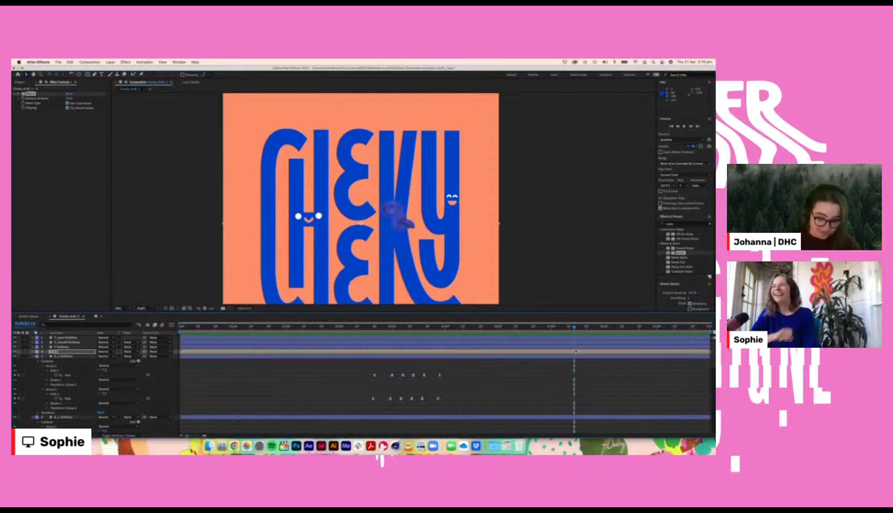
{"action": "left_click_drag", "start_coordinate": [563, 328], "coordinate": [619, 333]}
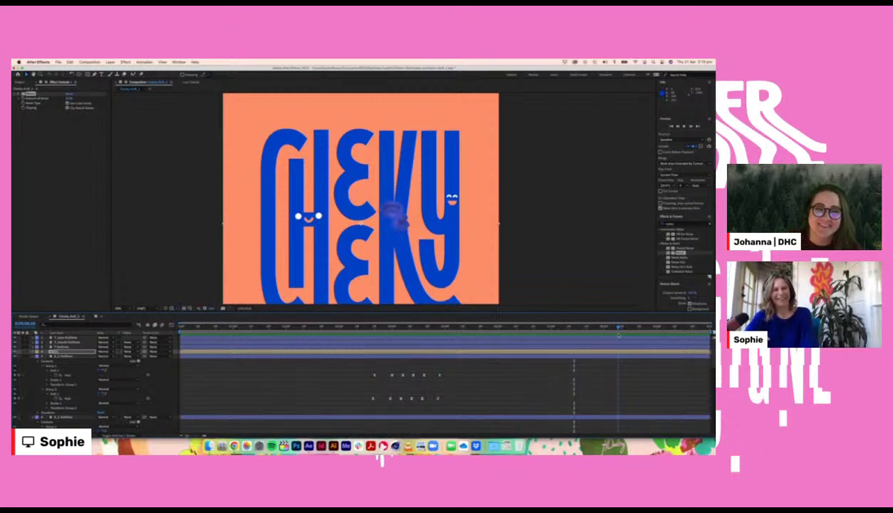
{"action": "left_click_drag", "start_coordinate": [619, 334], "coordinate": [584, 339]}
Step: Scrub back to the H's wave and forward to the E's first path keyframes, and play the preview
{"action": "left_click_drag", "start_coordinate": [566, 339], "coordinate": [279, 329]}
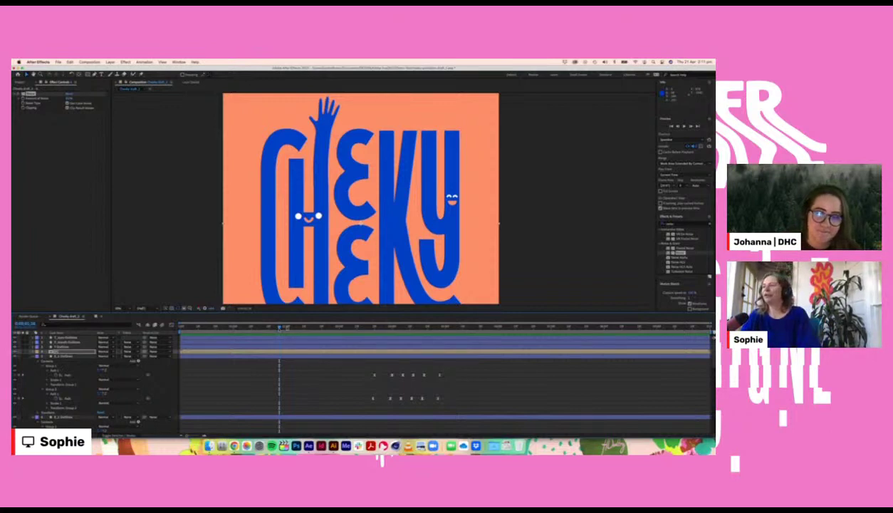
{"action": "left_click_drag", "start_coordinate": [279, 328], "coordinate": [369, 333]}
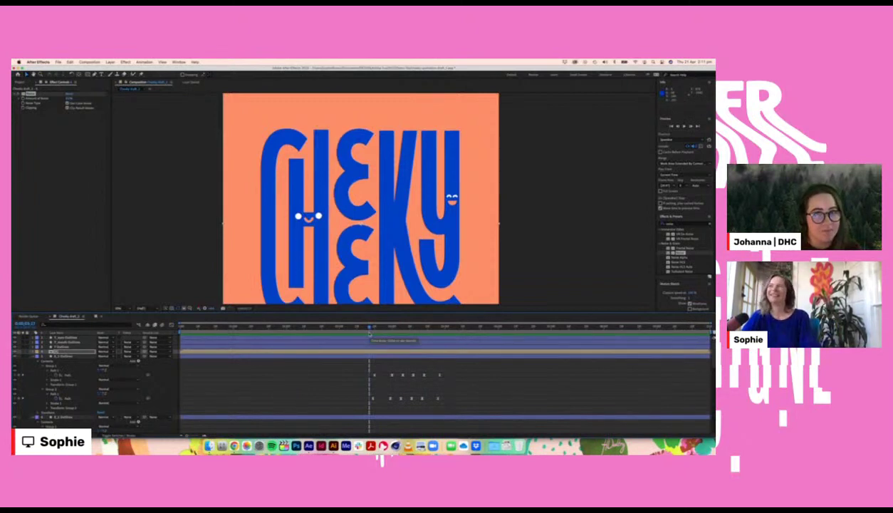
{"action": "mouse_move", "coordinate": [369, 328]}
{"action": "left_mouse_down"}
{"action": "mouse_move", "coordinate": [391, 327]}
{"action": "mouse_move", "coordinate": [371, 329]}
{"action": "mouse_move", "coordinate": [380, 333]}
{"action": "left_mouse_up"}
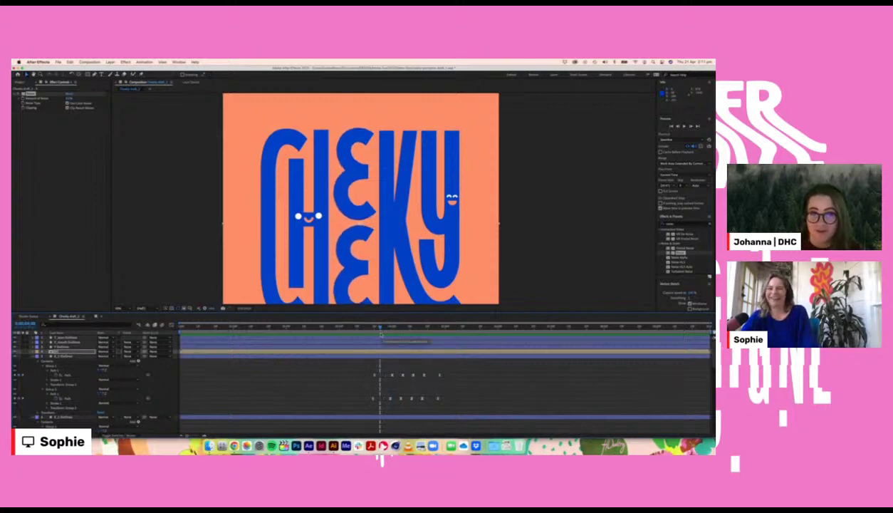
{"action": "key", "text": "space"}
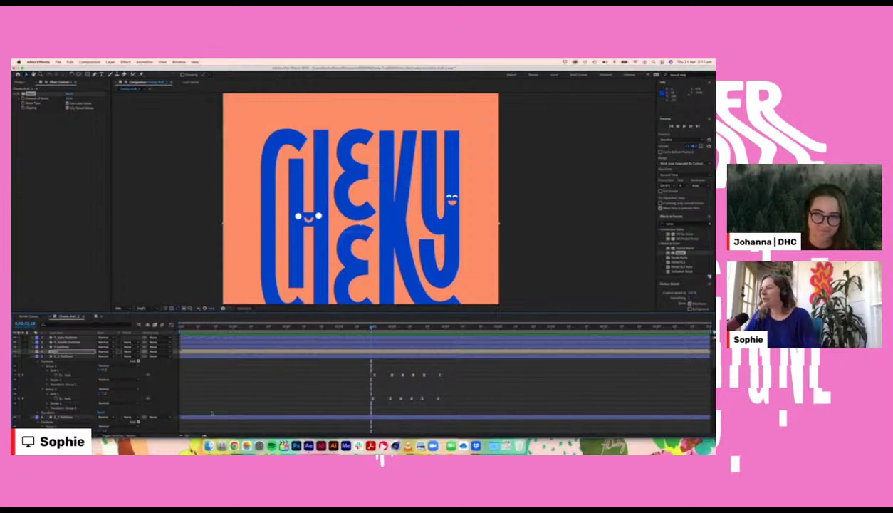
Step: Switch to Chrome to watch the animated letter S post on the Instagram profile, and return to After Effects
{"action": "left_click", "coordinate": [235, 446]}
{"action": "scroll", "coordinate": [362, 271], "scroll_direction": "down", "scroll_amount": 1}
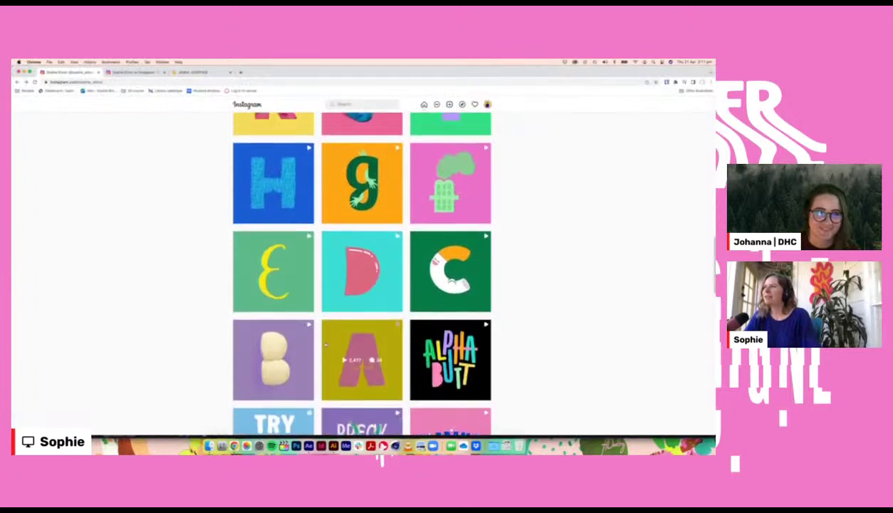
{"action": "scroll", "coordinate": [362, 271], "scroll_direction": "up", "scroll_amount": 10}
{"action": "left_click", "coordinate": [369, 201]}
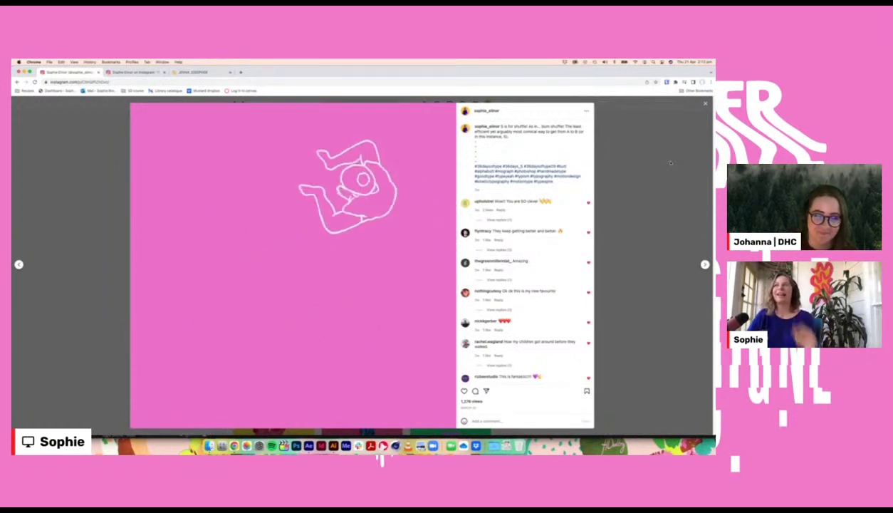
{"action": "left_click", "coordinate": [668, 165]}
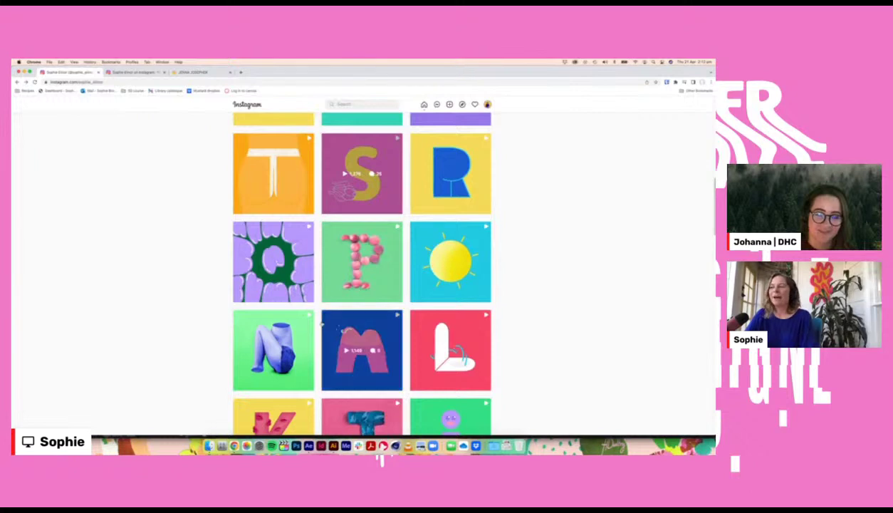
{"action": "left_click", "coordinate": [309, 446]}
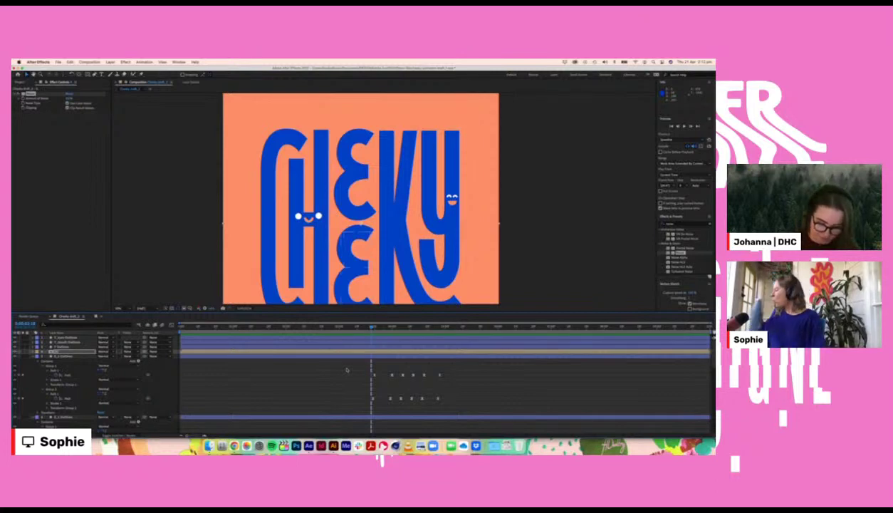
Step: Scrub from the E's distortion through the K's mouth reveal to the side tongue frames
{"action": "left_click", "coordinate": [403, 326]}
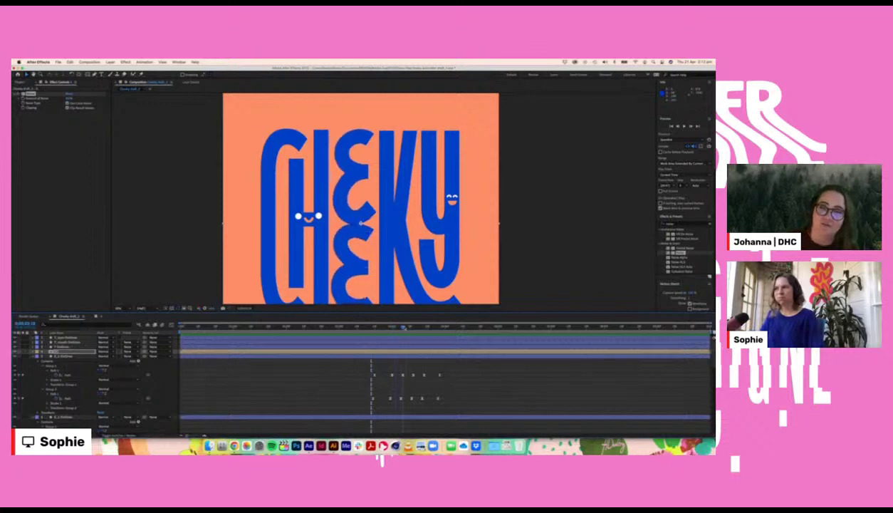
{"action": "left_click_drag", "start_coordinate": [404, 327], "coordinate": [503, 325]}
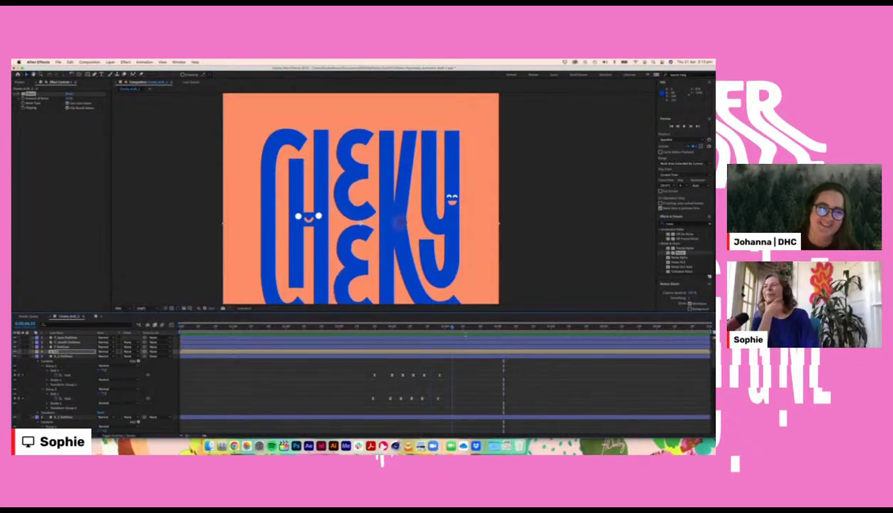
{"action": "left_click_drag", "start_coordinate": [503, 335], "coordinate": [557, 335]}
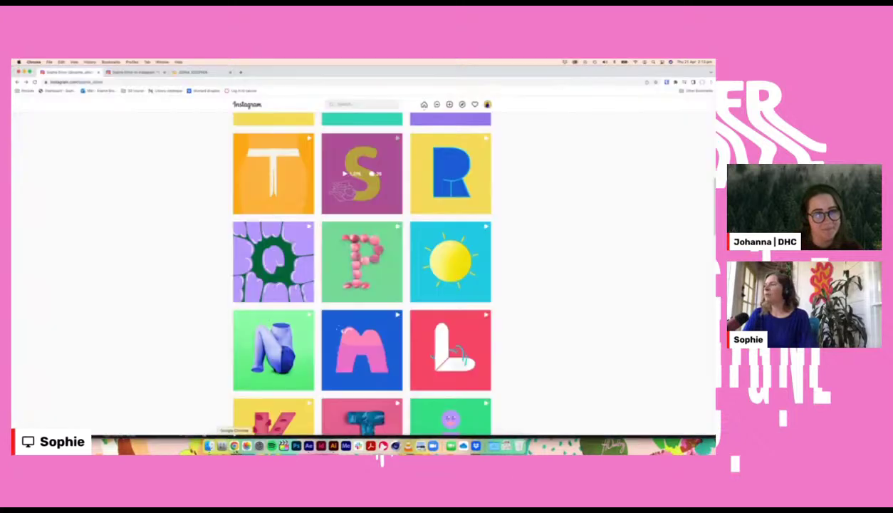
Step: Switch to Chrome to watch the animated letter C post on the Instagram profile, and return to After Effects
{"action": "left_click", "coordinate": [235, 445]}
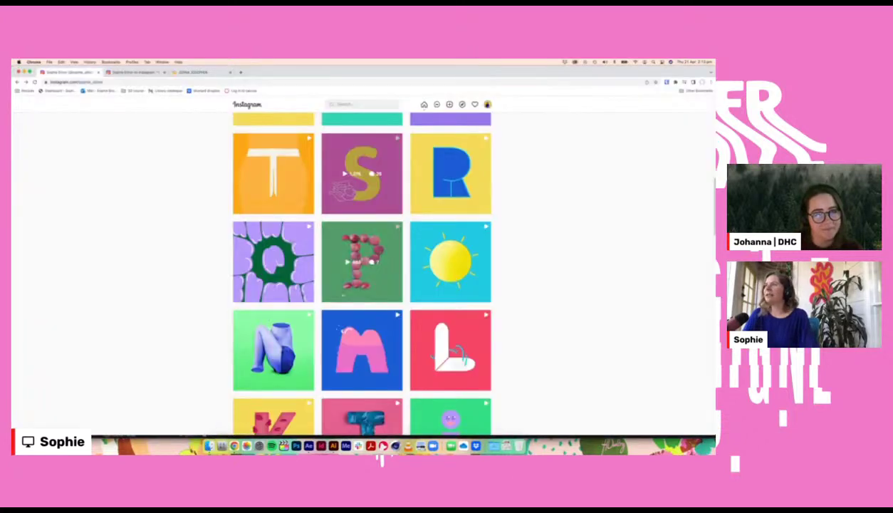
{"action": "scroll", "coordinate": [359, 324], "scroll_direction": "up", "scroll_amount": 3}
{"action": "scroll", "coordinate": [359, 285], "scroll_direction": "down", "scroll_amount": 10}
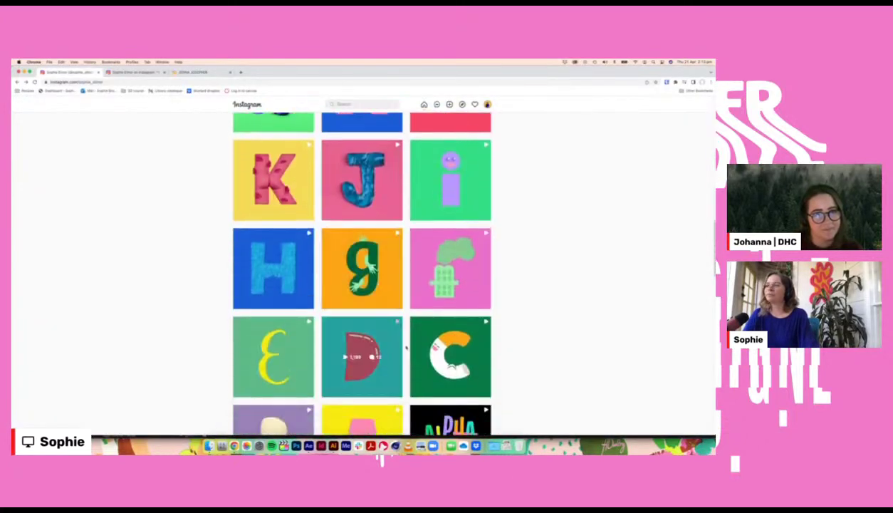
{"action": "left_click", "coordinate": [429, 372]}
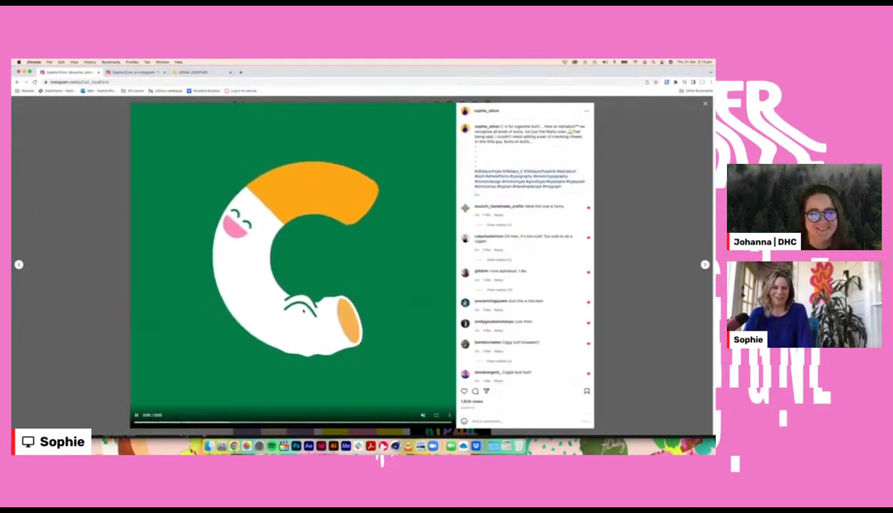
{"action": "left_click", "coordinate": [92, 306]}
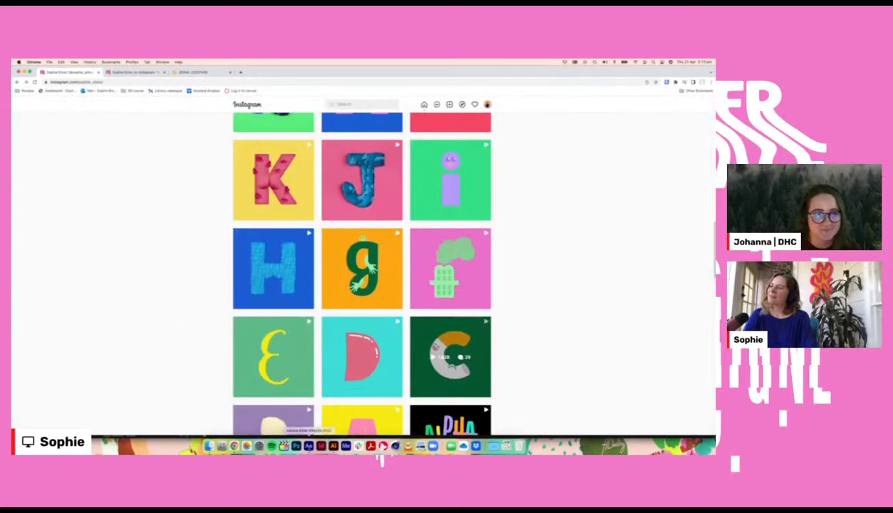
{"action": "left_click", "coordinate": [321, 446]}
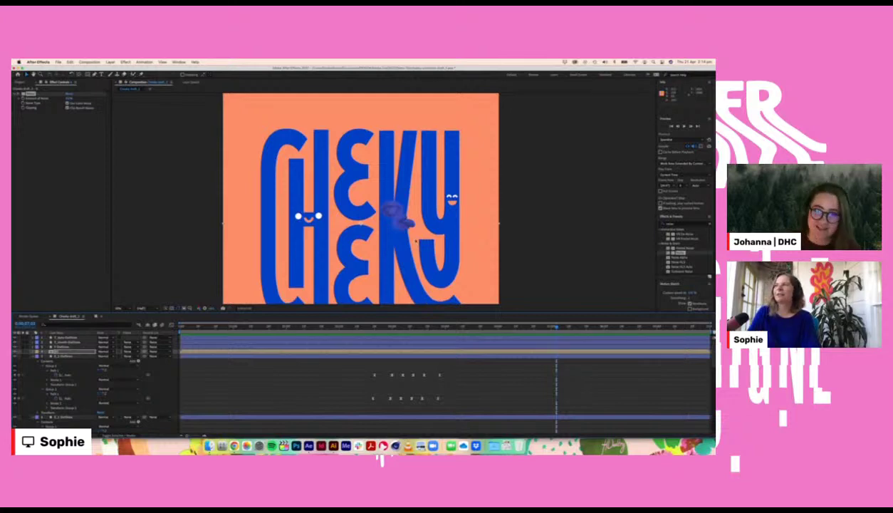
Step: Examine the K's side mouth and tongue up close in the composition, and bring the whole CHEEKY lettering back into view
{"action": "scroll", "coordinate": [416, 241], "scroll_direction": "up", "scroll_amount": 2}
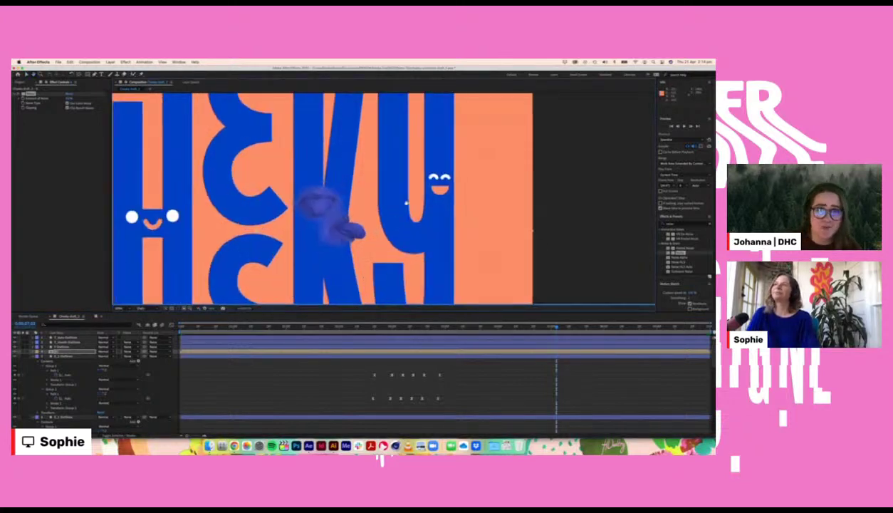
{"action": "left_click_drag", "start_coordinate": [407, 203], "coordinate": [373, 242]}
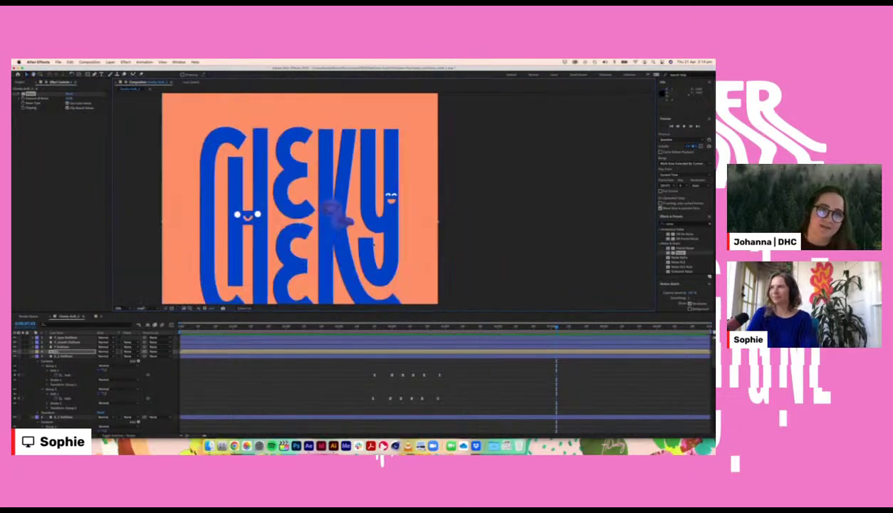
{"action": "scroll", "coordinate": [373, 243], "scroll_direction": "down", "scroll_amount": 2}
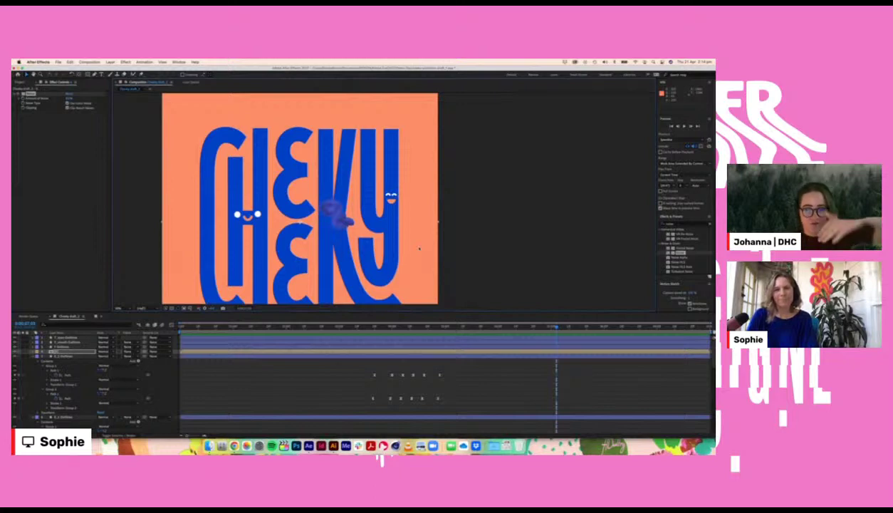
{"action": "key", "text": "space"}
{"action": "left_click_drag", "start_coordinate": [293, 239], "coordinate": [360, 221]}
{"action": "scroll", "coordinate": [361, 221], "scroll_direction": "left", "scroll_amount": 2}
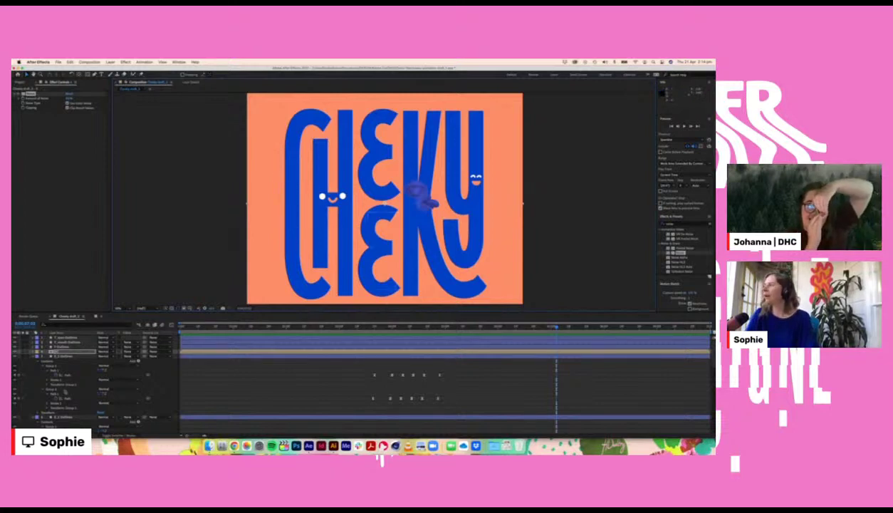
Step: Select the letter C's outline layer, add an anchor point midway along its stem and reveal its path for keyframing
{"action": "scroll", "coordinate": [65, 391], "scroll_direction": "down", "scroll_amount": 10}
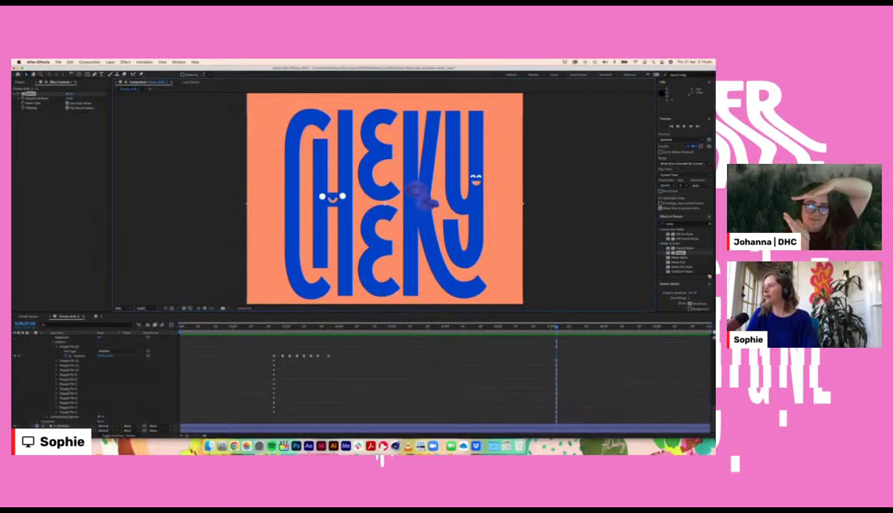
{"action": "left_click", "coordinate": [64, 426]}
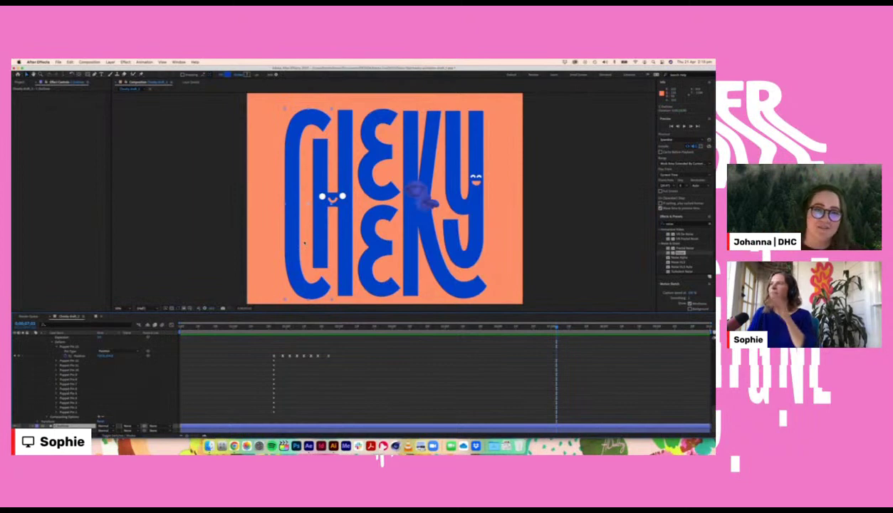
{"action": "left_click", "coordinate": [93, 74]}
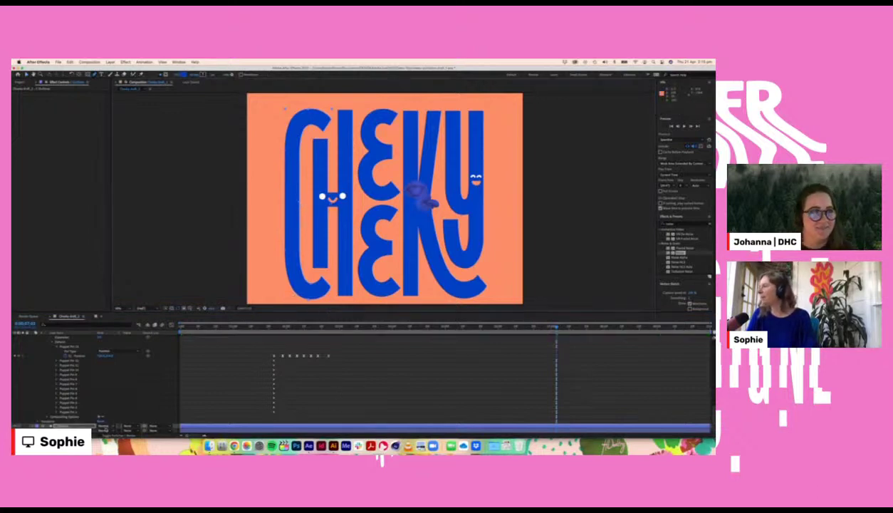
{"action": "scroll", "coordinate": [356, 378], "scroll_direction": "down", "scroll_amount": 1}
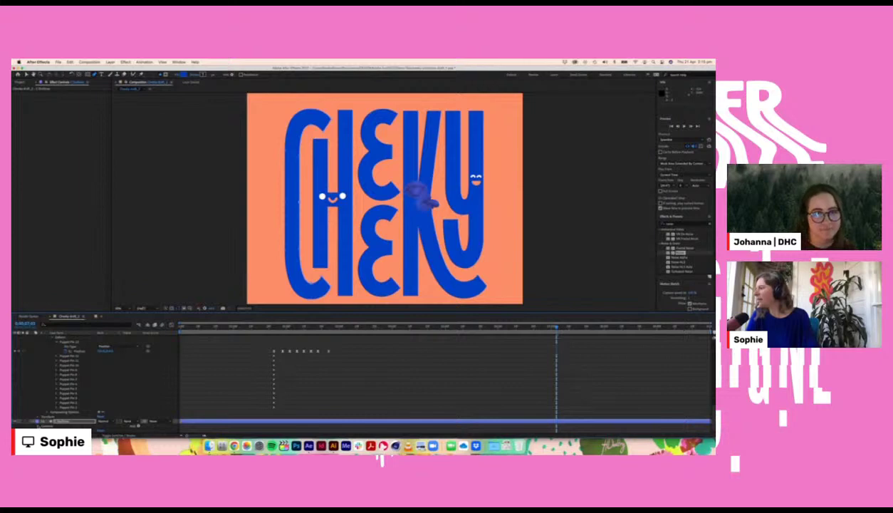
{"action": "scroll", "coordinate": [92, 378], "scroll_direction": "down", "scroll_amount": 3}
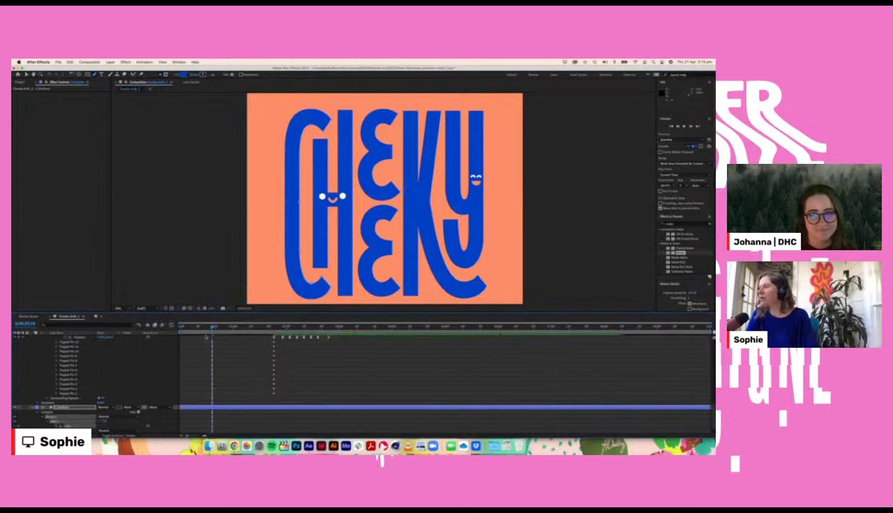
Step: Add more anchor points on both edges of the C's stem at the first path keyframe, around the middle of the letter
{"action": "key", "text": "space"}
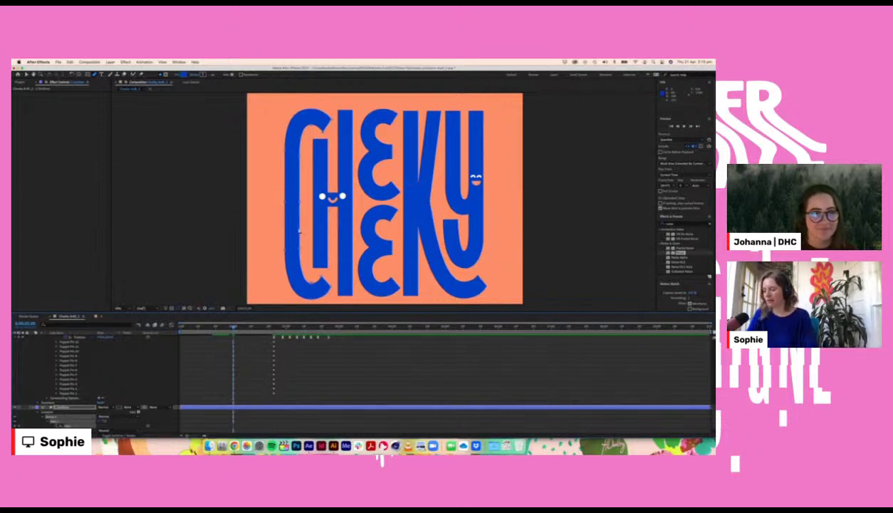
{"action": "key", "text": "period"}
{"action": "left_click_drag", "start_coordinate": [257, 212], "coordinate": [316, 206]}
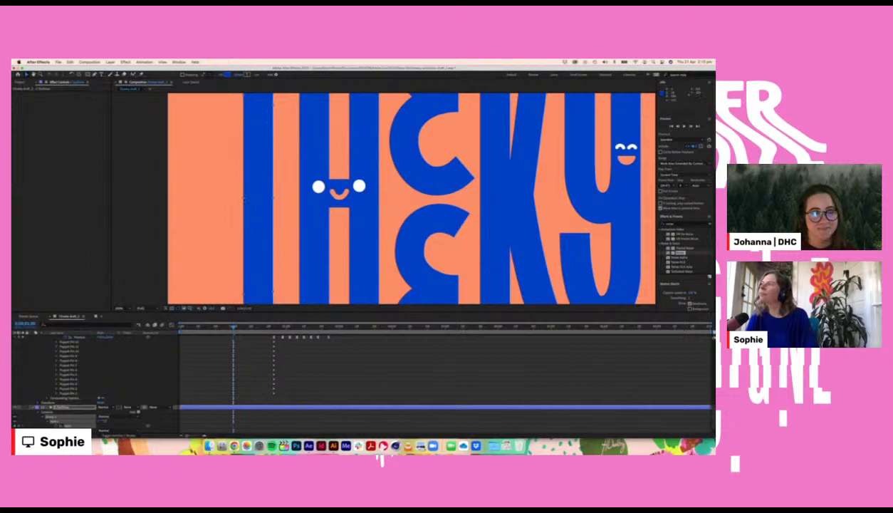
{"action": "left_click", "coordinate": [272, 198]}
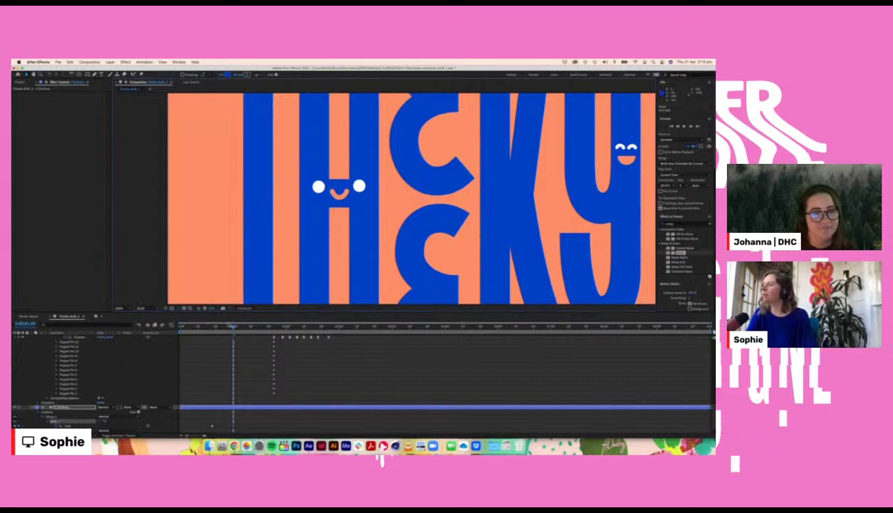
{"action": "left_click_drag", "start_coordinate": [232, 326], "coordinate": [211, 333]}
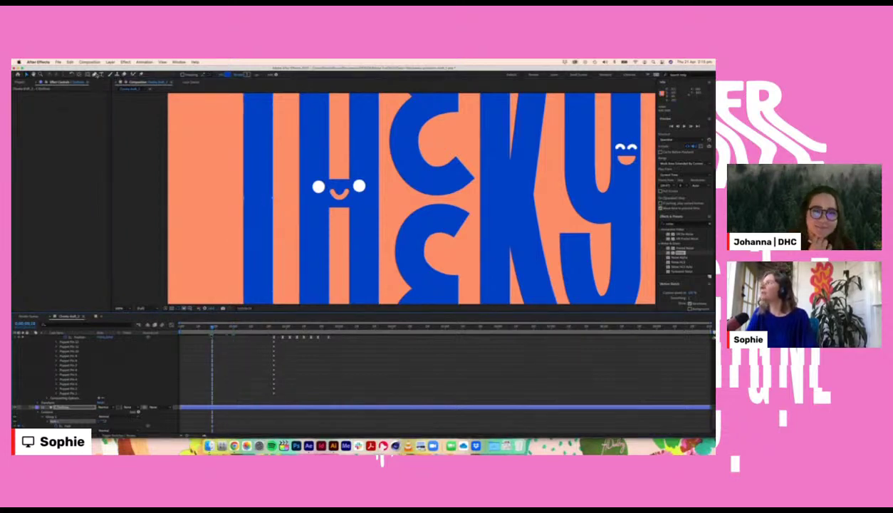
{"action": "left_click", "coordinate": [95, 74]}
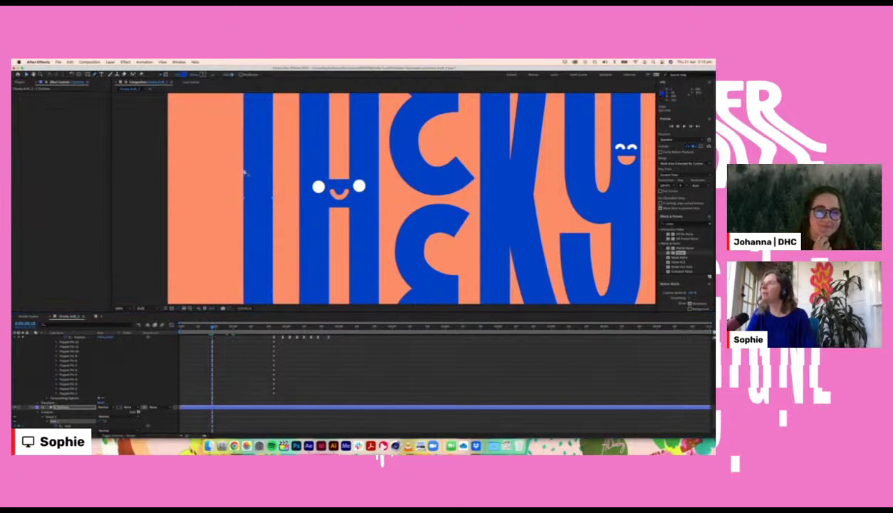
{"action": "left_click", "coordinate": [244, 172]}
{"action": "left_click", "coordinate": [272, 170]}
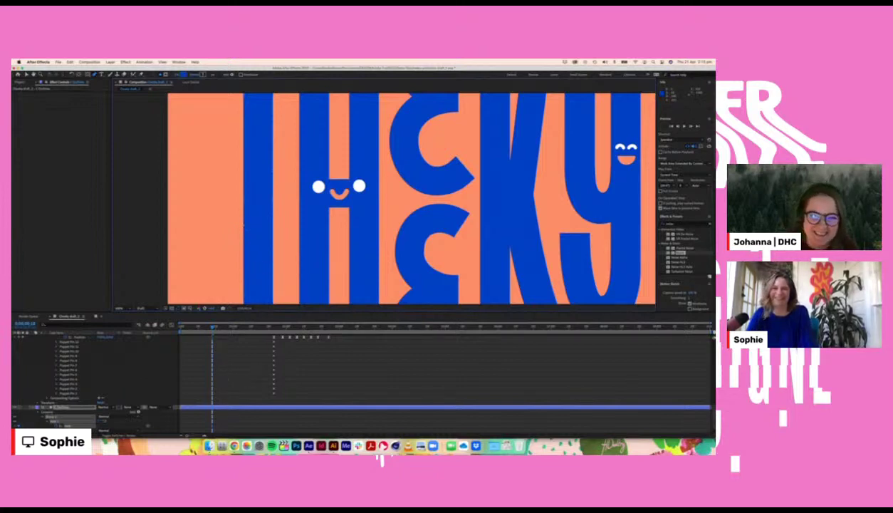
{"action": "scroll", "coordinate": [239, 370], "scroll_direction": "down", "scroll_amount": 1}
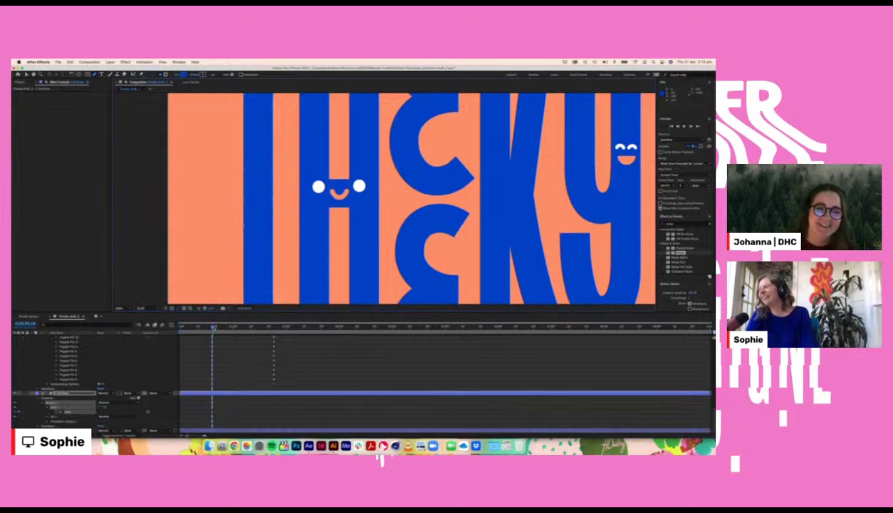
Step: At the one-second mark, shift the C's middle stem points inward to form a dent and curve the surrounding points
{"action": "left_click_drag", "start_coordinate": [213, 328], "coordinate": [234, 328]}
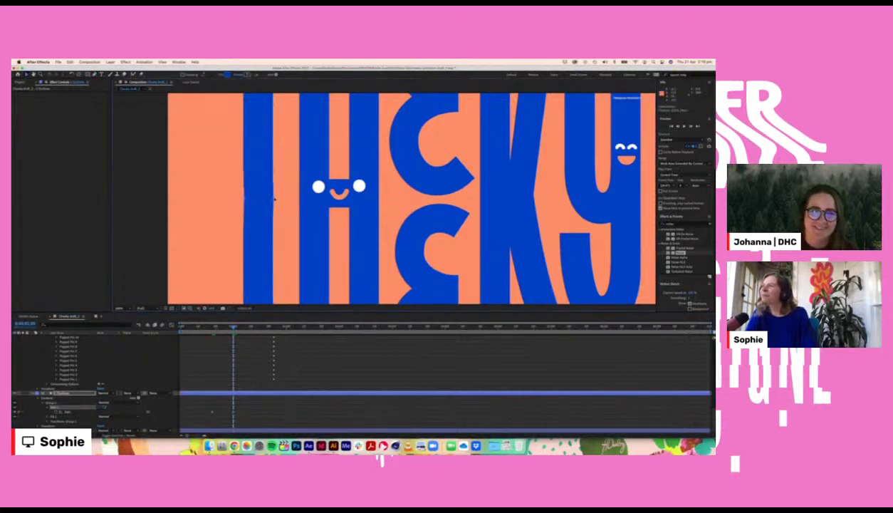
{"action": "left_click_drag", "start_coordinate": [275, 199], "coordinate": [281, 200]}
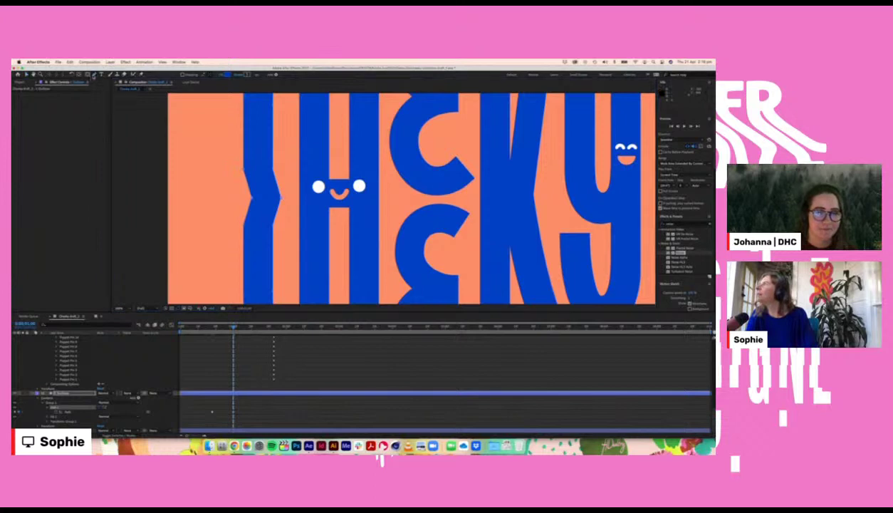
{"action": "left_click_drag", "start_coordinate": [94, 75], "coordinate": [114, 92]}
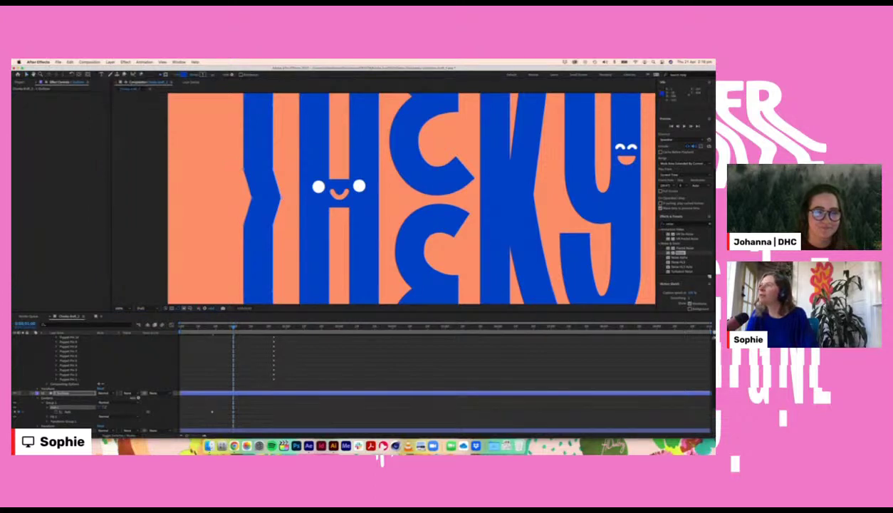
{"action": "left_click", "coordinate": [244, 182]}
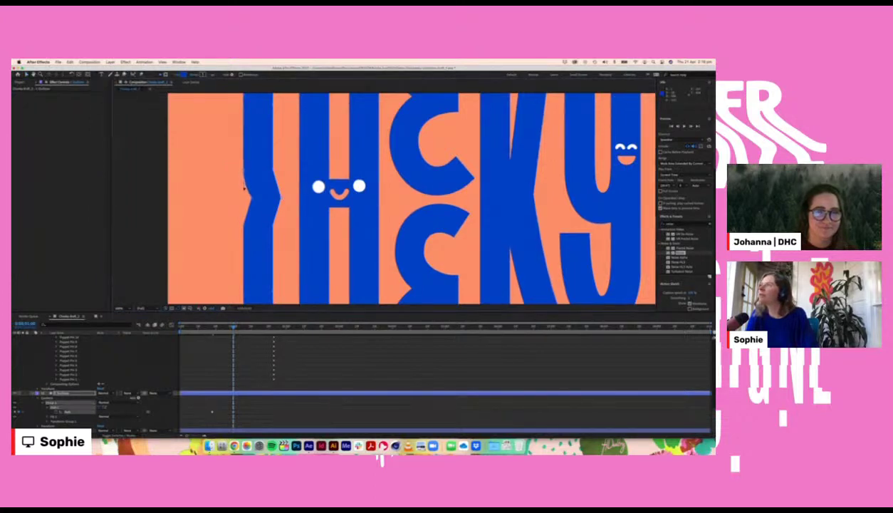
{"action": "left_click_drag", "start_coordinate": [273, 170], "coordinate": [272, 155]}
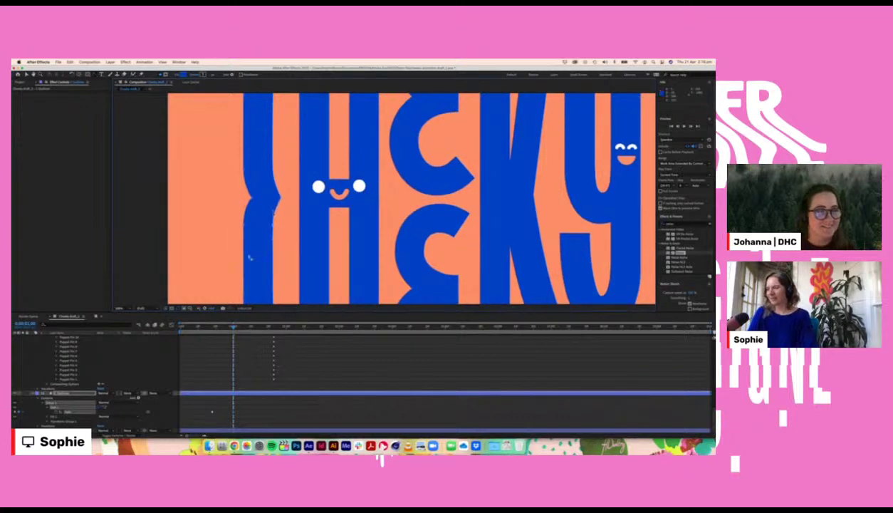
Step: Preview the C's dent animation with the whole CHEEKY lettering in view
{"action": "key", "text": "comma"}
{"action": "key", "text": "space"}
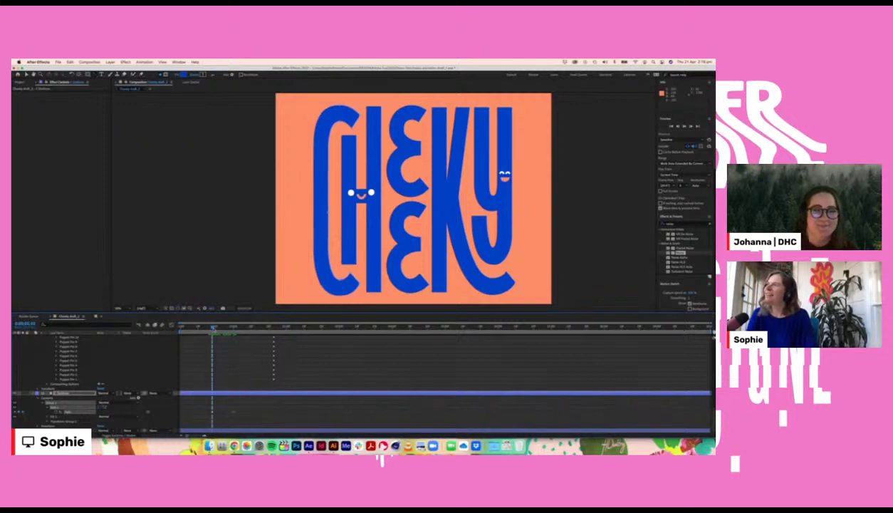
{"action": "key", "text": "space"}
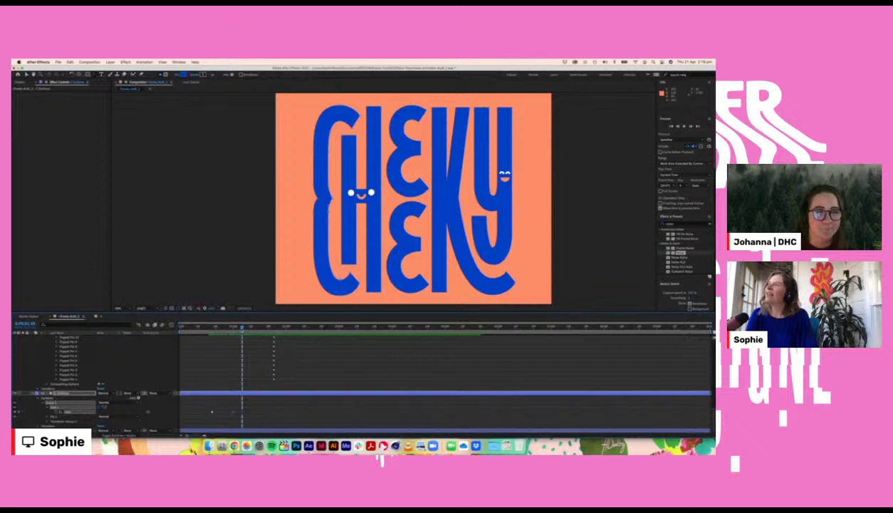
Step: Try to move the outer stem point of the C slightly outward a few frames after the dent
{"action": "left_click", "coordinate": [244, 329]}
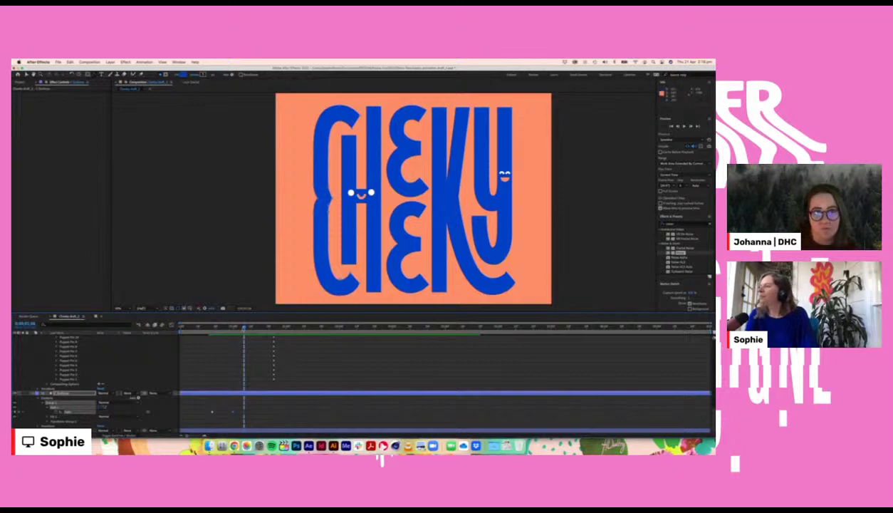
{"action": "key", "text": "super+Right"}
{"action": "key", "text": "super+Right"}
{"action": "key", "text": "super+Right"}
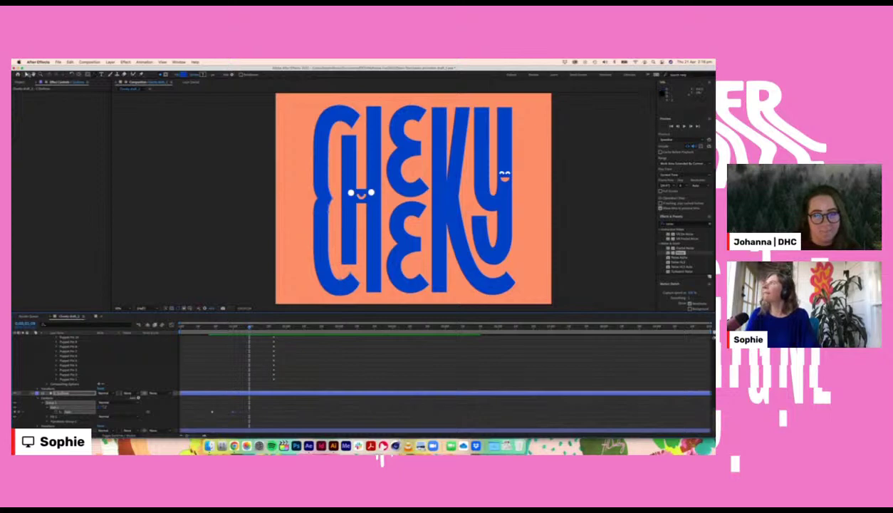
{"action": "left_click", "coordinate": [27, 74]}
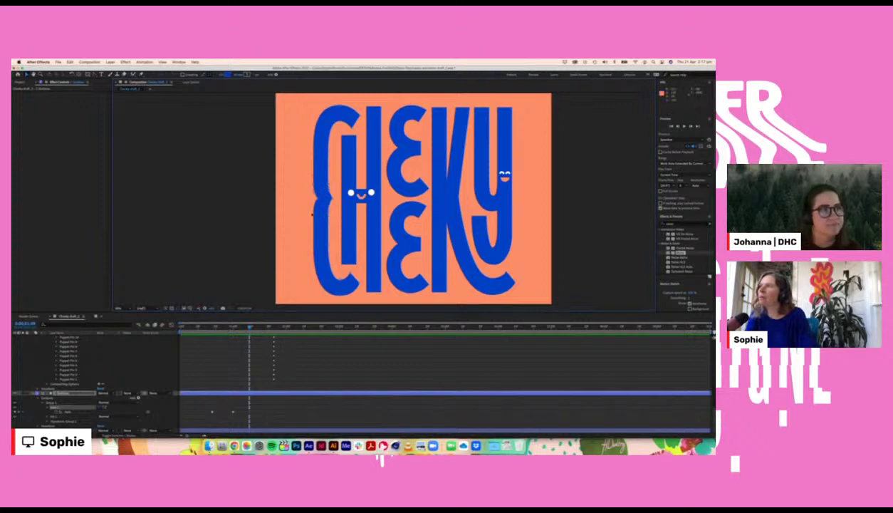
{"action": "left_click_drag", "start_coordinate": [314, 212], "coordinate": [311, 212]}
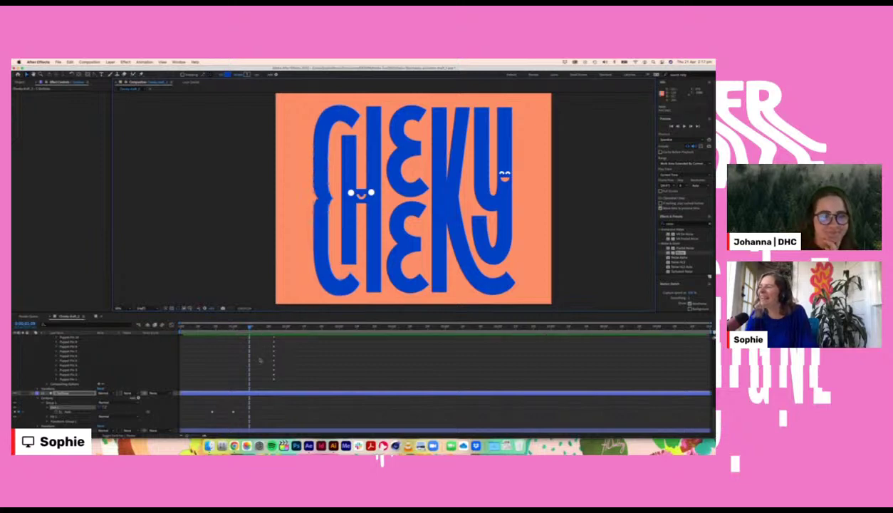
Step: Play back the opening of the animation to check the C's path movement
{"action": "left_click_drag", "start_coordinate": [251, 340], "coordinate": [199, 326]}
{"action": "key", "text": "space"}
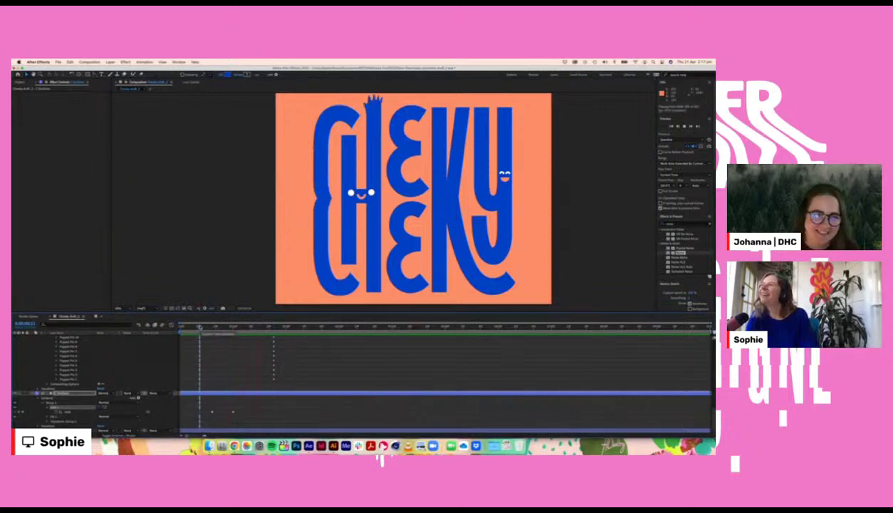
{"action": "key", "text": "space"}
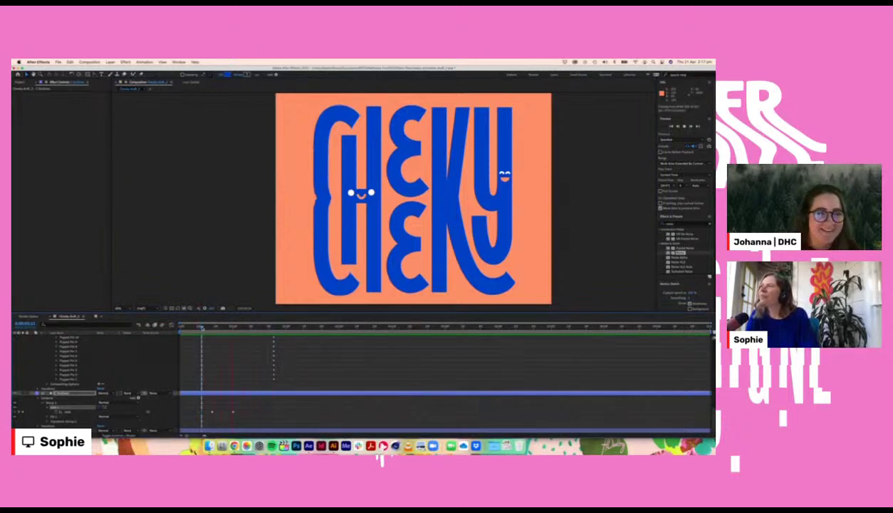
{"action": "key", "text": "space"}
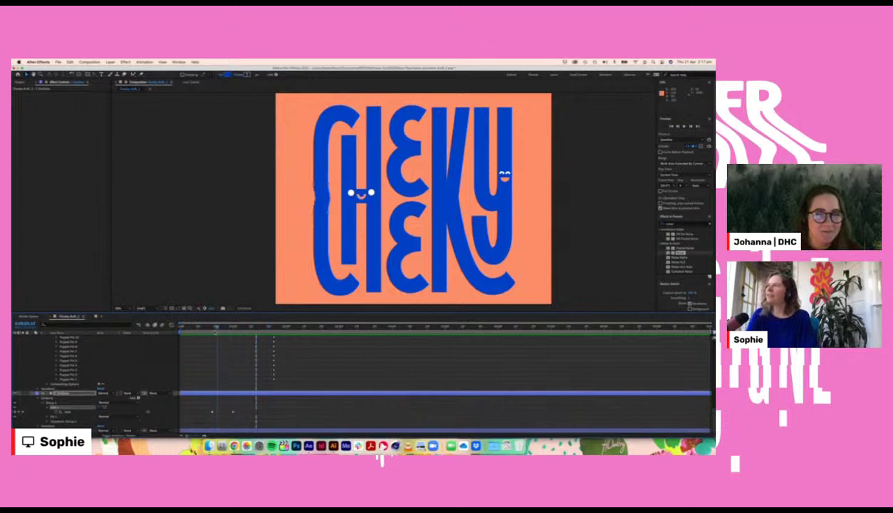
Step: Create a new shape layer just after the C's dent keyframe and draw a short accent line beside the dent
{"action": "left_click", "coordinate": [241, 420]}
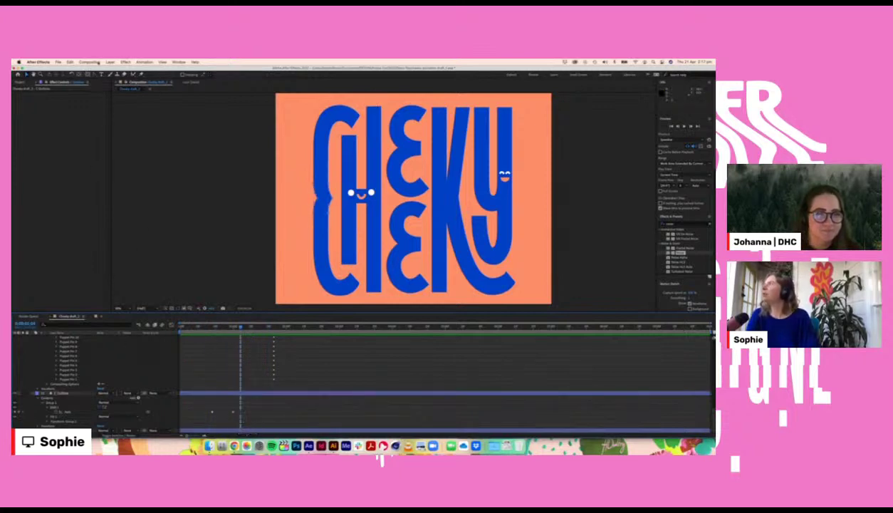
{"action": "left_click", "coordinate": [110, 62]}
{"action": "mouse_move", "coordinate": [142, 69]}
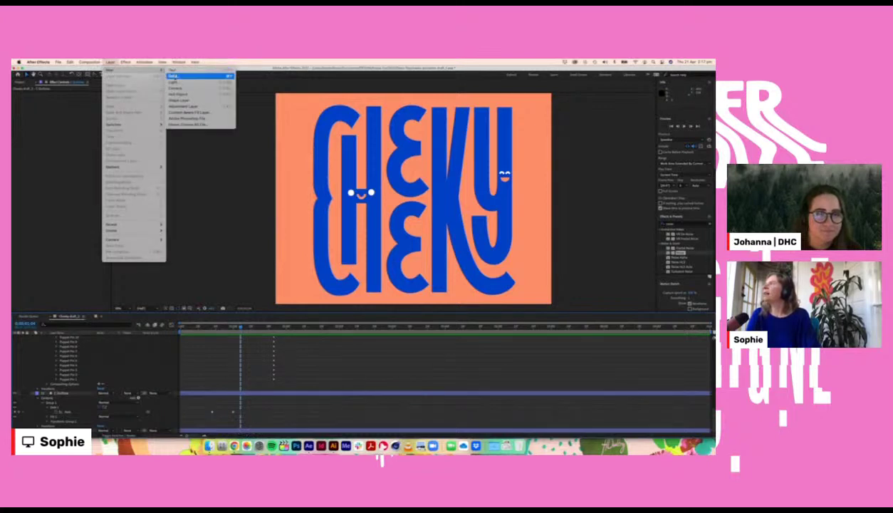
{"action": "left_click", "coordinate": [180, 100]}
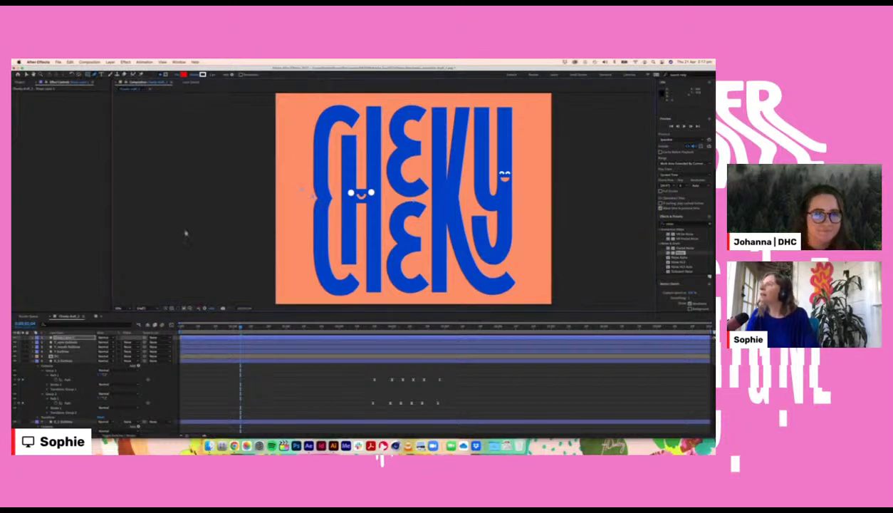
Step: Thicken the accent line's stroke and set its line cap to Round Cap
{"action": "left_click", "coordinate": [33, 338]}
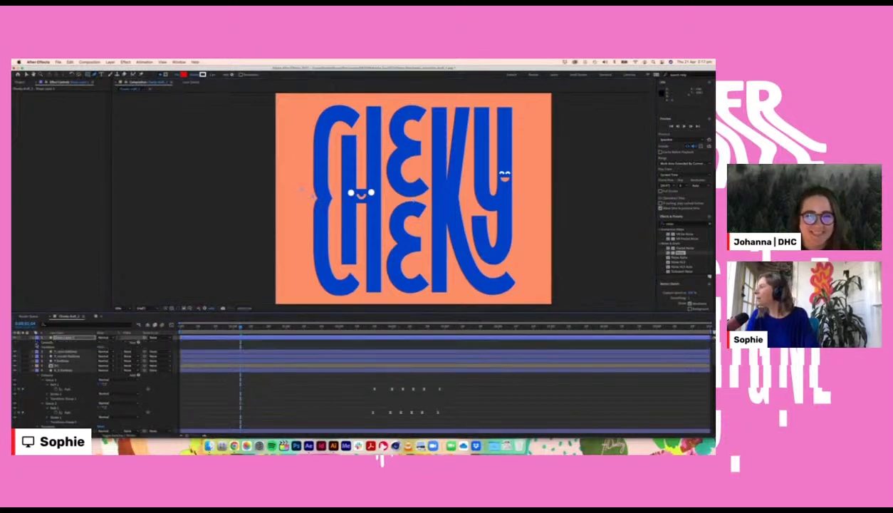
{"action": "left_click", "coordinate": [38, 343]}
{"action": "left_click", "coordinate": [42, 348]}
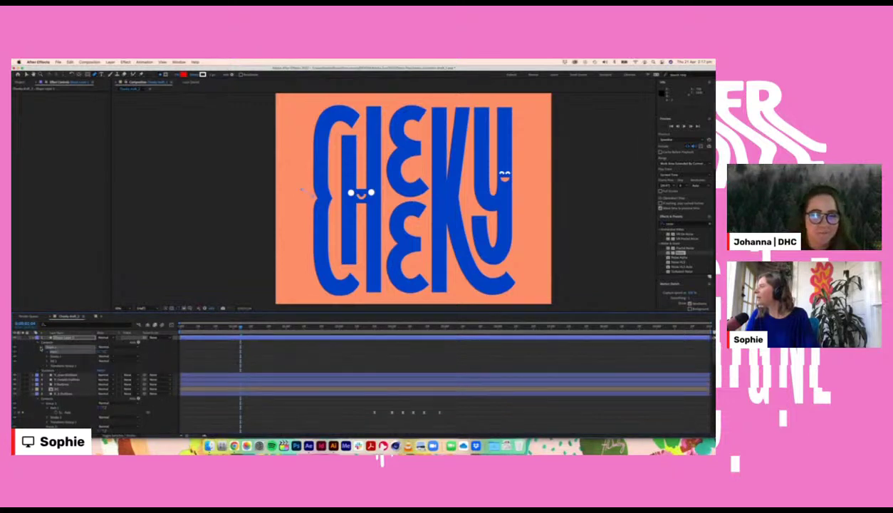
{"action": "left_click", "coordinate": [48, 356]}
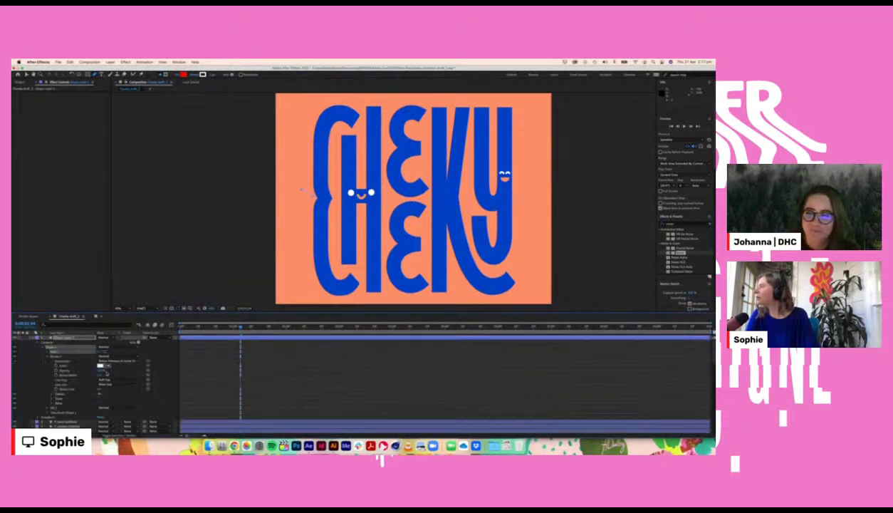
{"action": "left_click", "coordinate": [103, 372]}
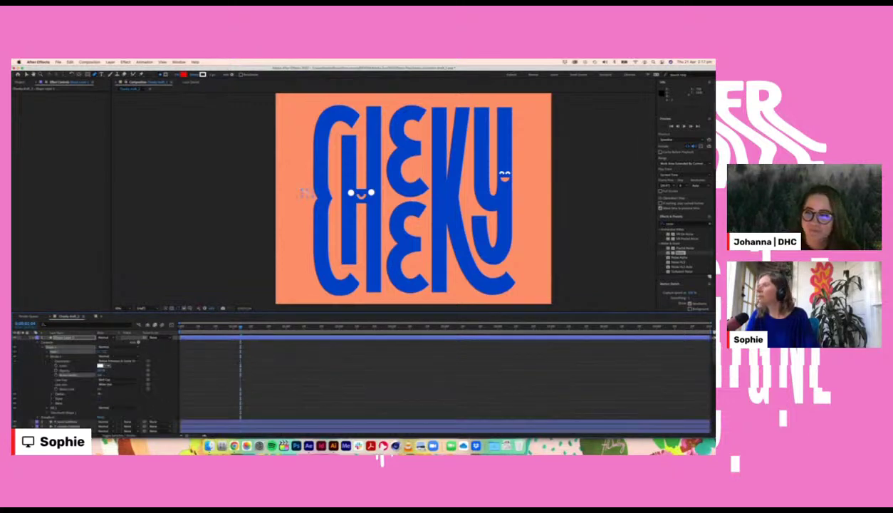
{"action": "left_click", "coordinate": [104, 380]}
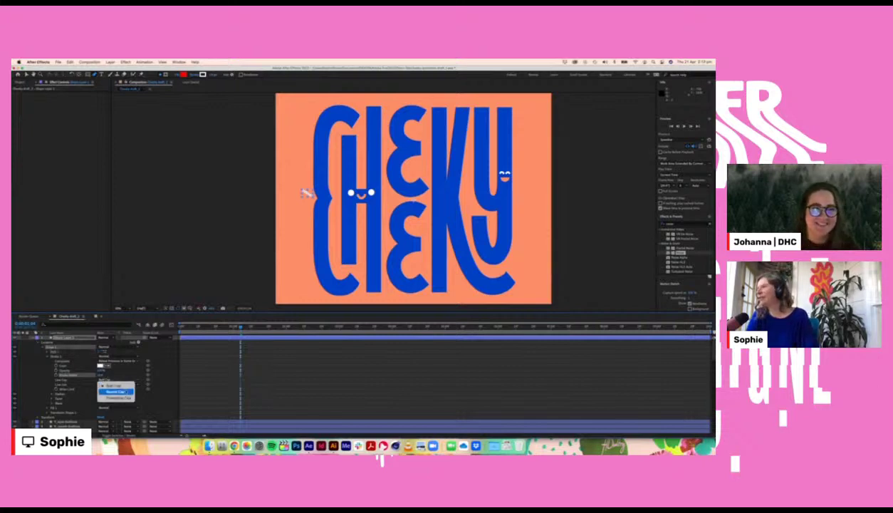
{"action": "left_click", "coordinate": [125, 392]}
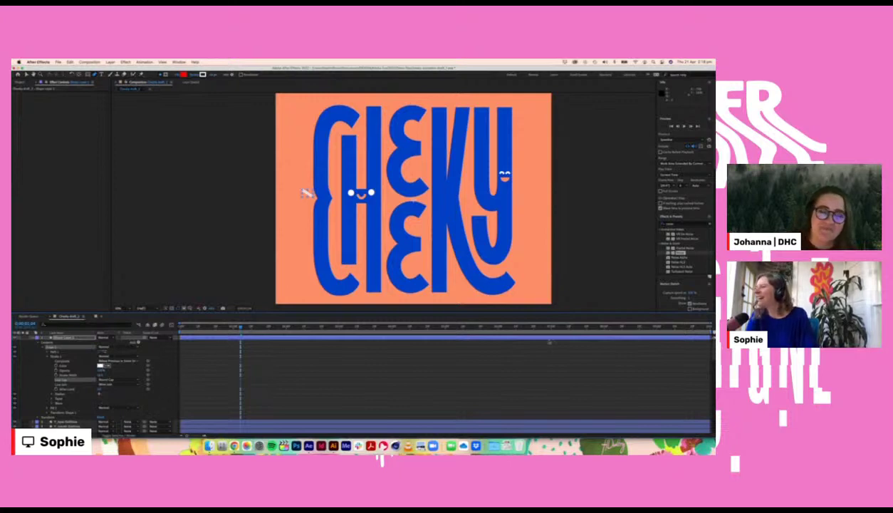
Step: Trim the accent line's layer to a short span around the C's dent and adjust its stroke width
{"action": "left_click_drag", "start_coordinate": [711, 337], "coordinate": [259, 337]}
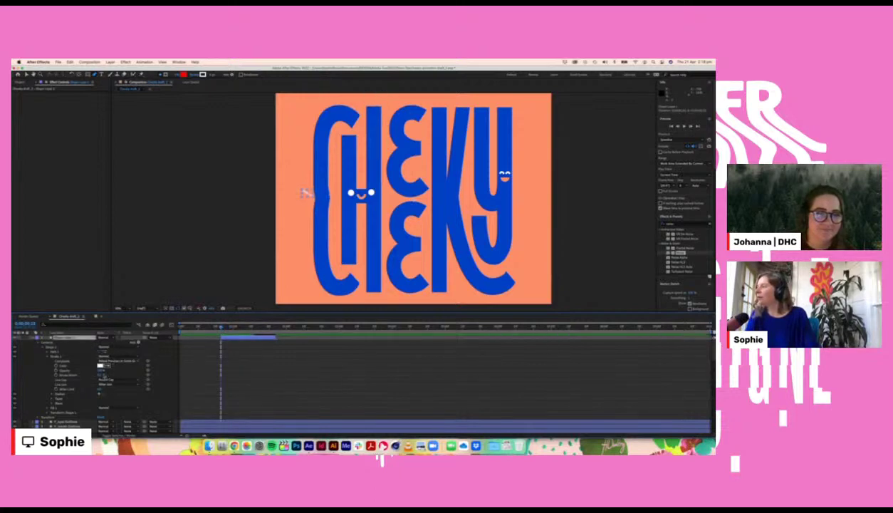
{"action": "left_click", "coordinate": [100, 375]}
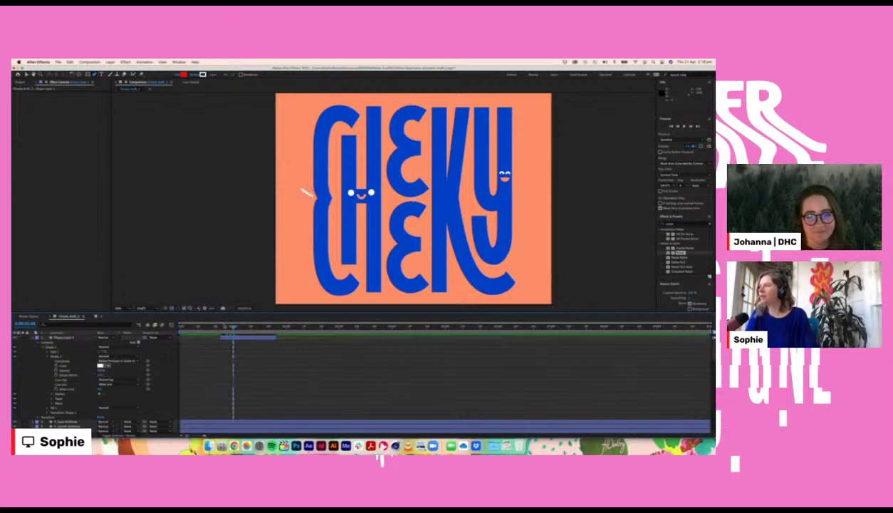
Step: Add Trim Paths to the accent line, set End to 0%, and start keyframing Start and End early in the layer
{"action": "left_click", "coordinate": [140, 342]}
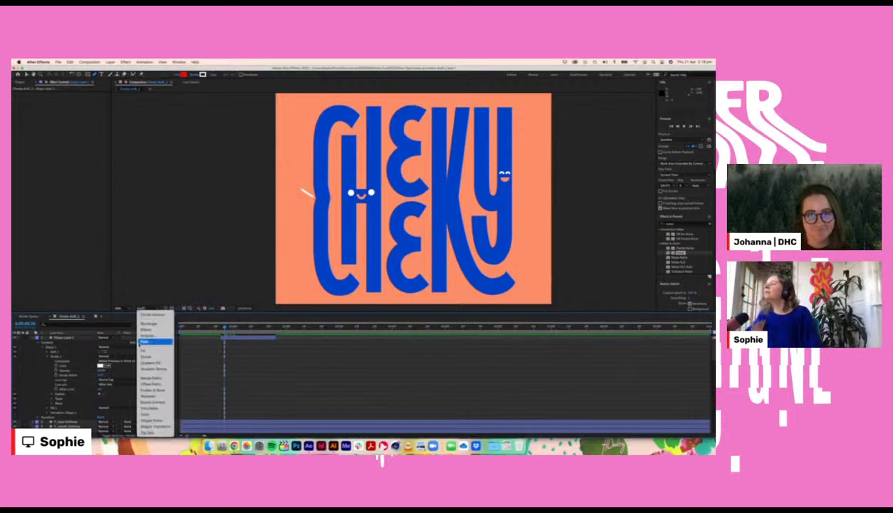
{"action": "left_click", "coordinate": [153, 401]}
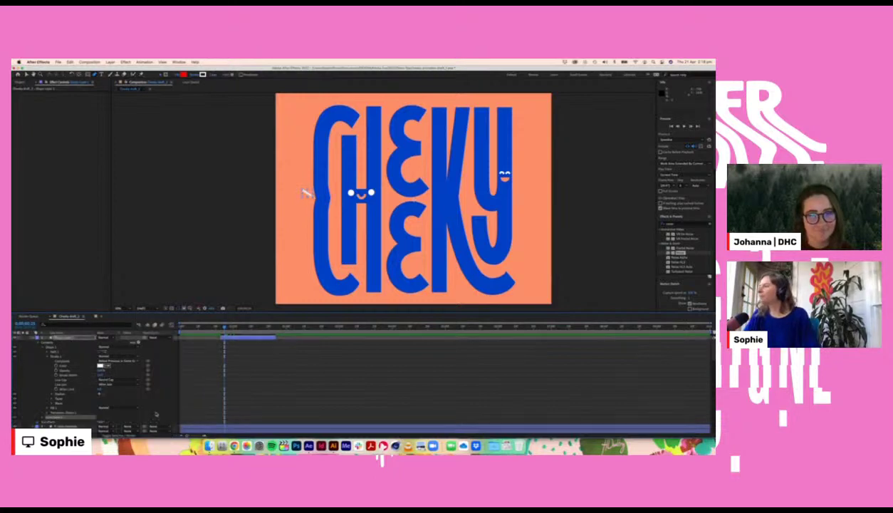
{"action": "left_click", "coordinate": [41, 418]}
{"action": "scroll", "coordinate": [44, 414], "scroll_direction": "down", "scroll_amount": 2}
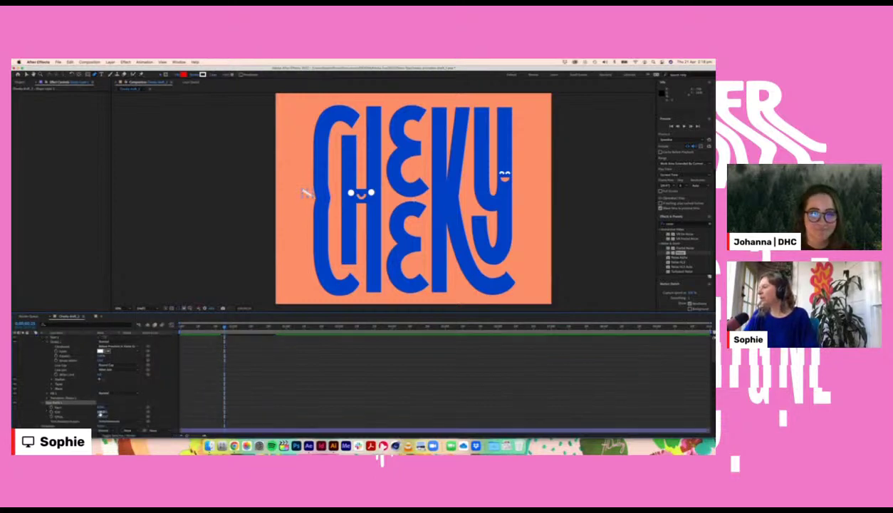
{"action": "left_click_drag", "start_coordinate": [102, 411], "coordinate": [87, 412]}
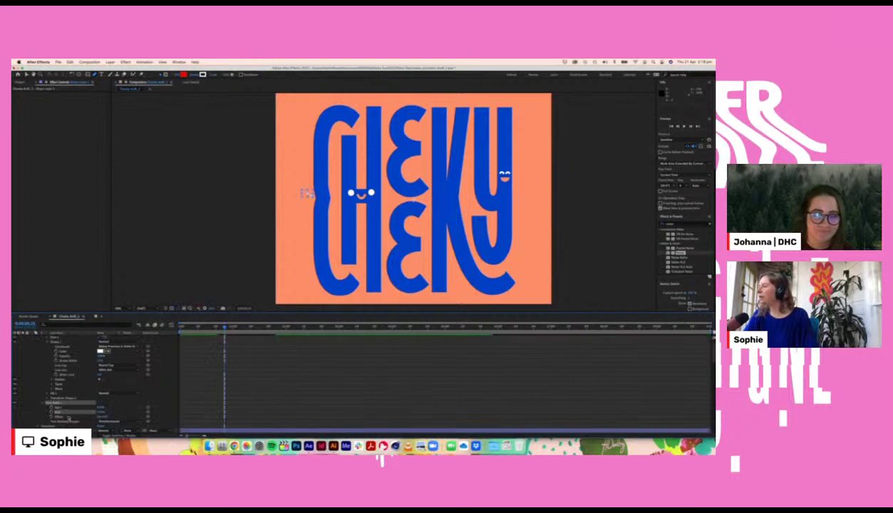
{"action": "left_click", "coordinate": [51, 407]}
{"action": "left_click", "coordinate": [51, 411]}
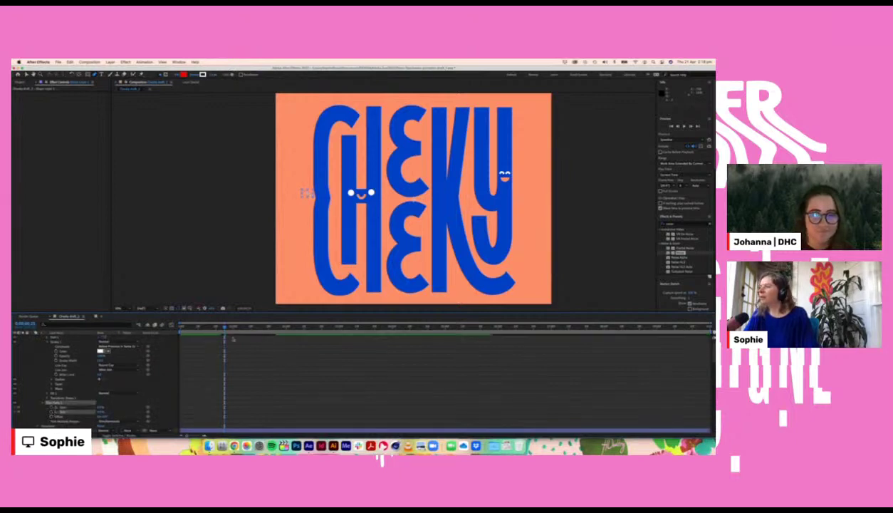
{"action": "scroll", "coordinate": [220, 402], "scroll_direction": "up", "scroll_amount": 3}
{"action": "scroll", "coordinate": [223, 401], "scroll_direction": "down", "scroll_amount": 2}
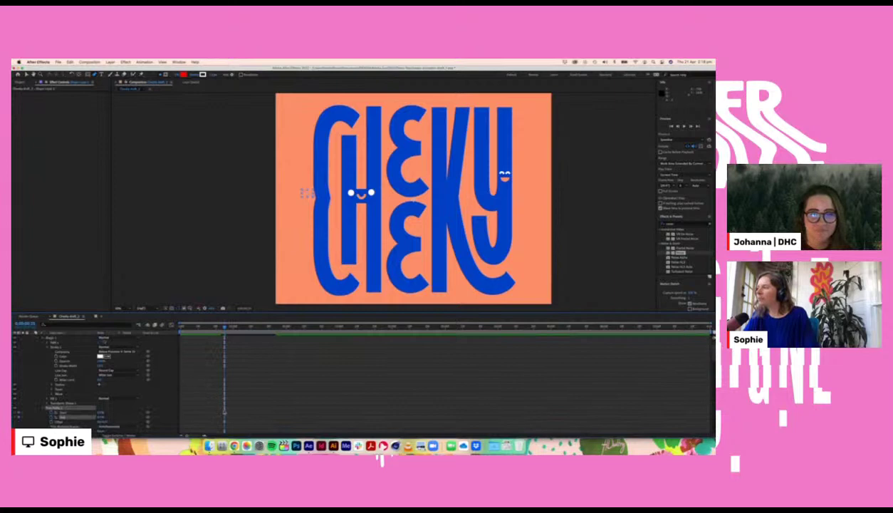
Step: Keyframe the Trim Paths Start and End at 100% several frames on, and offset the End keyframes from the Start ones
{"action": "left_click_drag", "start_coordinate": [220, 408], "coordinate": [228, 420]}
{"action": "scroll", "coordinate": [233, 373], "scroll_direction": "up", "scroll_amount": 2}
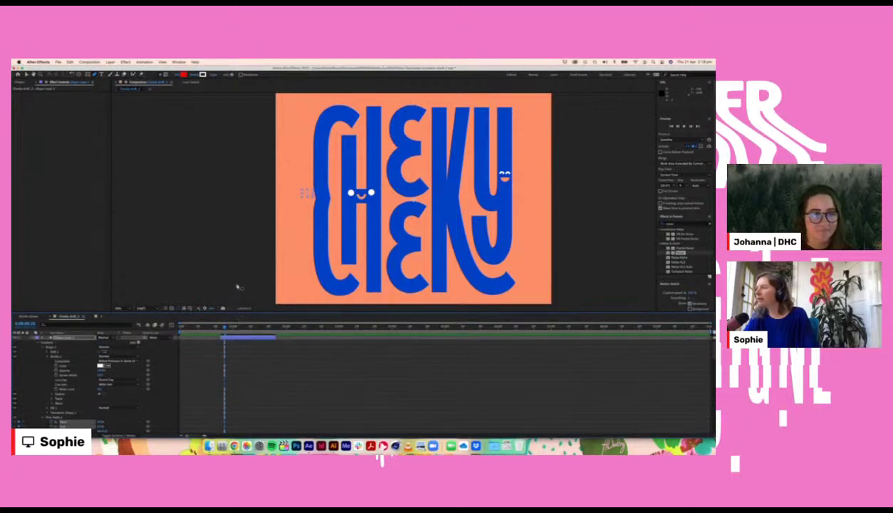
{"action": "left_click_drag", "start_coordinate": [293, 312], "coordinate": [286, 283]}
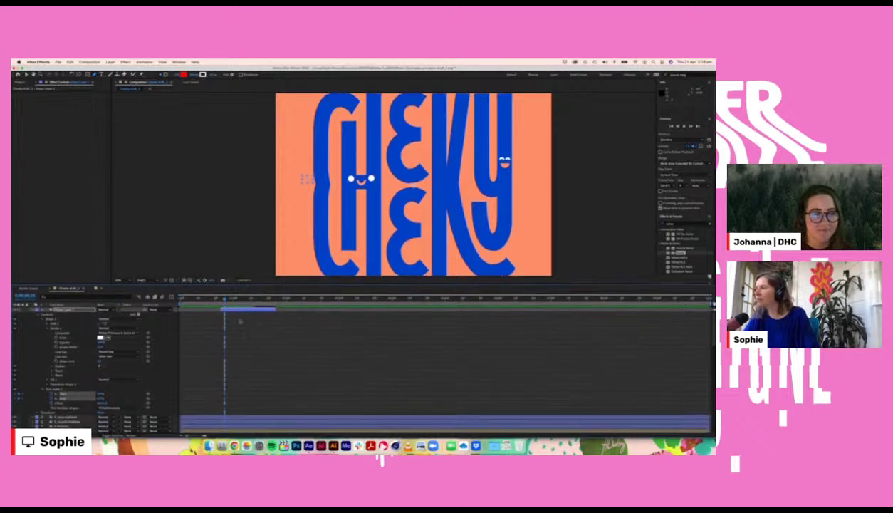
{"action": "key", "text": "space"}
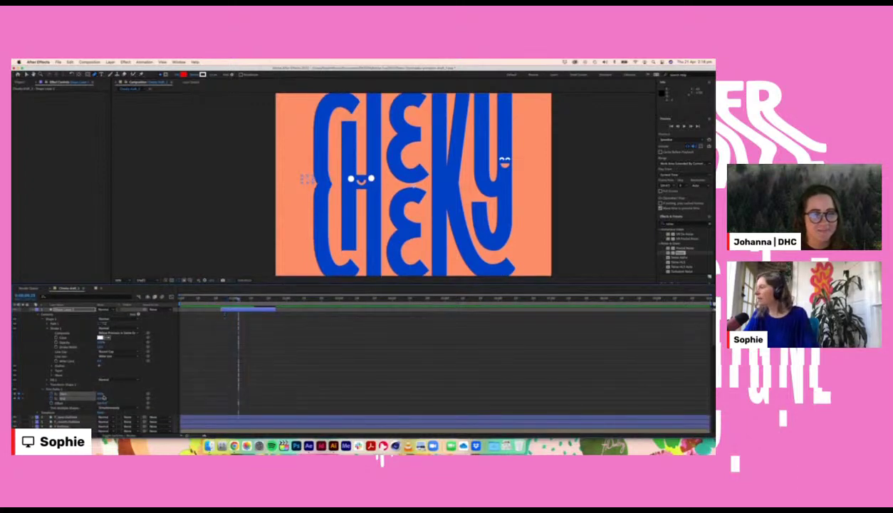
{"action": "key", "text": "super+z"}
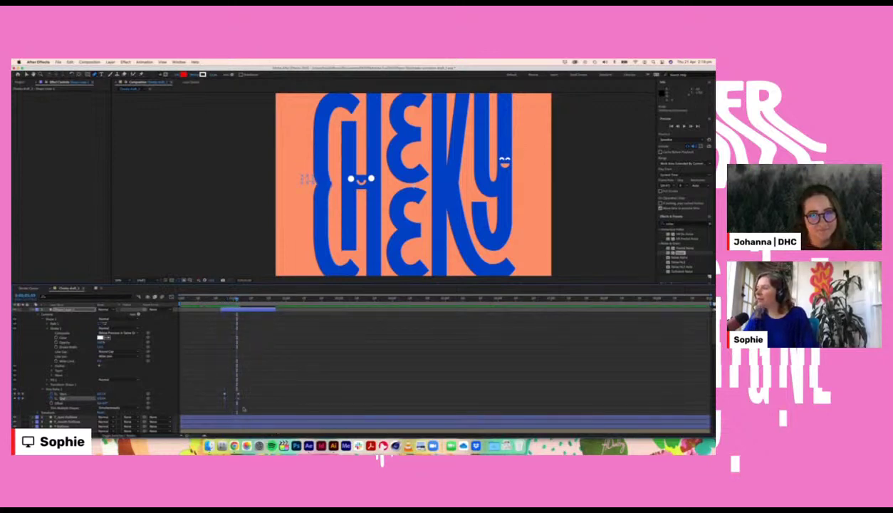
{"action": "left_click_drag", "start_coordinate": [238, 399], "coordinate": [266, 399]}
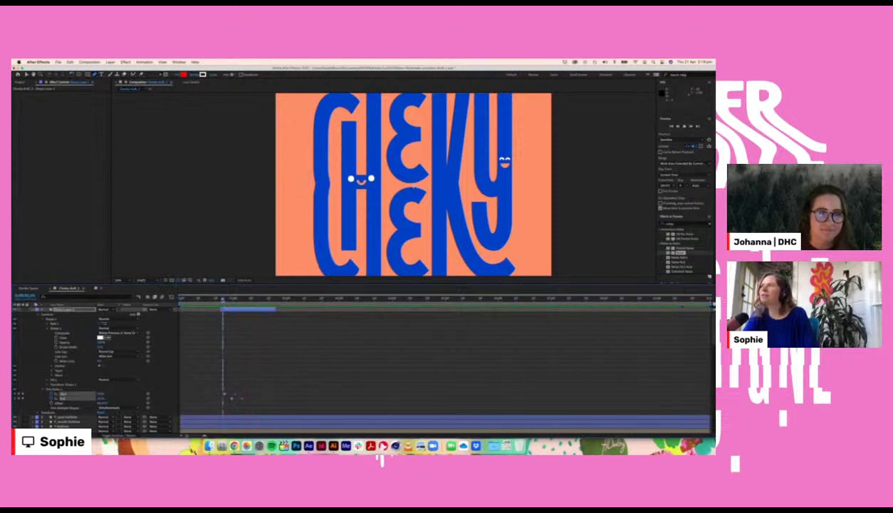
Step: Preview the accent line's motion and apply Easy Ease to all its Trim Paths keyframes
{"action": "key", "text": "space"}
{"action": "left_click_drag", "start_coordinate": [217, 394], "coordinate": [249, 400]}
{"action": "right_click", "coordinate": [242, 395]}
{"action": "mouse_move", "coordinate": [285, 424]}
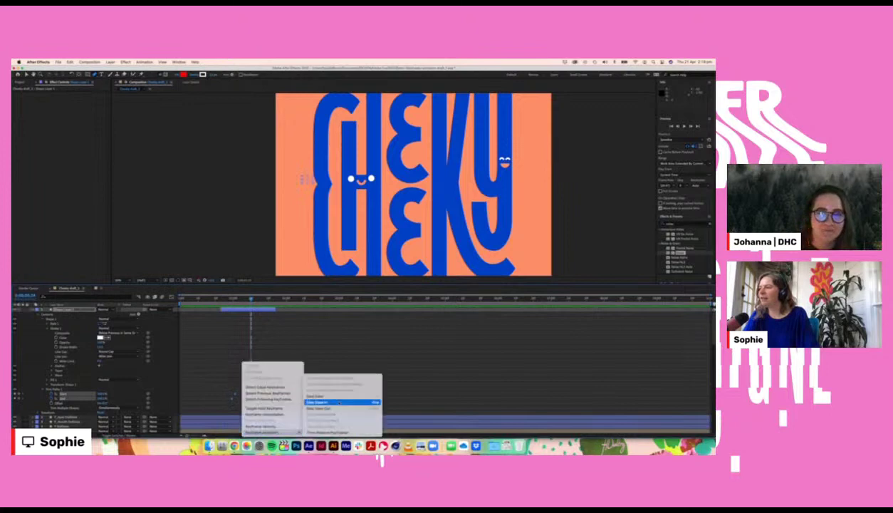
{"action": "left_click", "coordinate": [339, 402]}
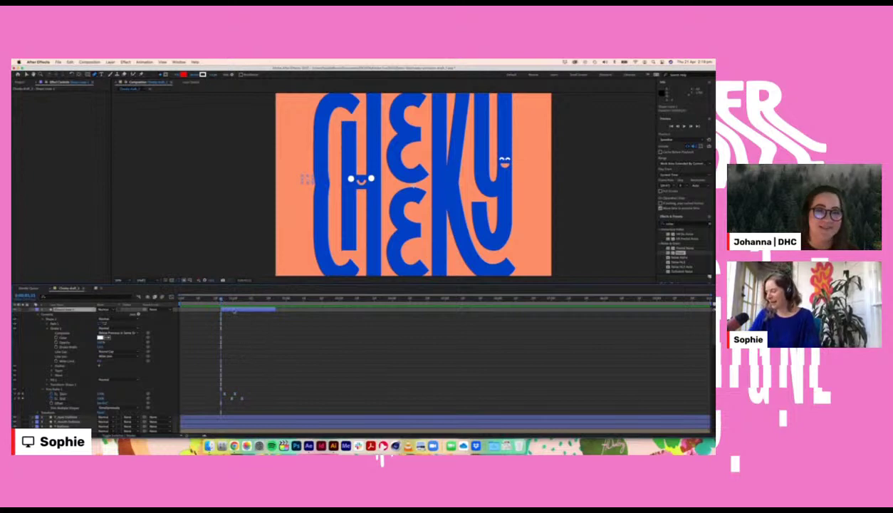
Step: Duplicate the accent line layer, place the copy just below the original, and change its angle by moving its path points
{"action": "key", "text": "super+d"}
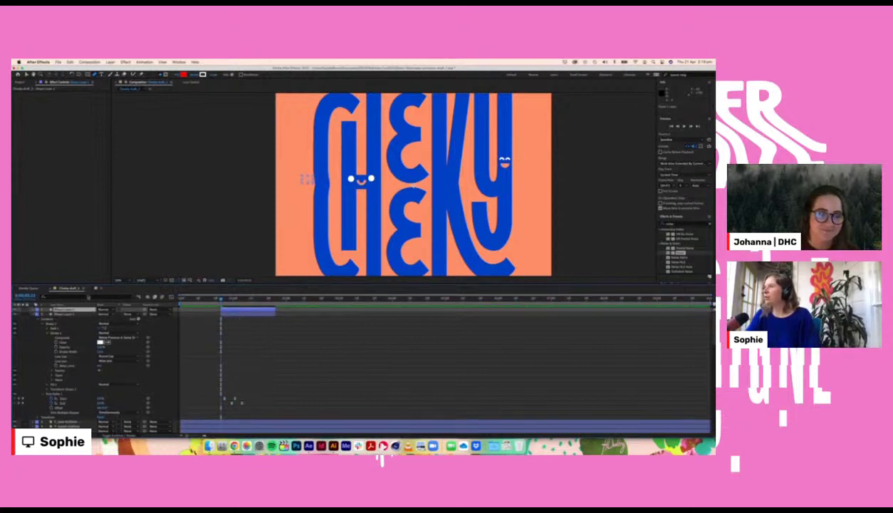
{"action": "left_click_drag", "start_coordinate": [239, 298], "coordinate": [233, 298]}
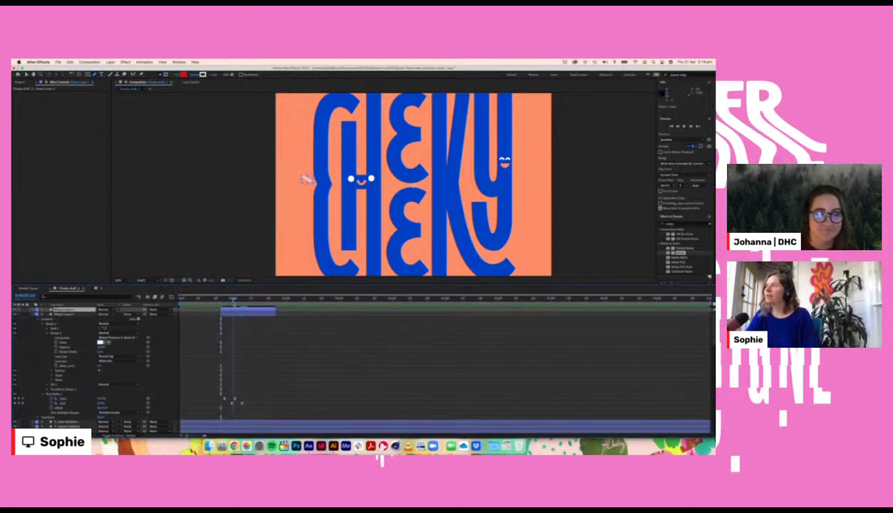
{"action": "left_click", "coordinate": [27, 75]}
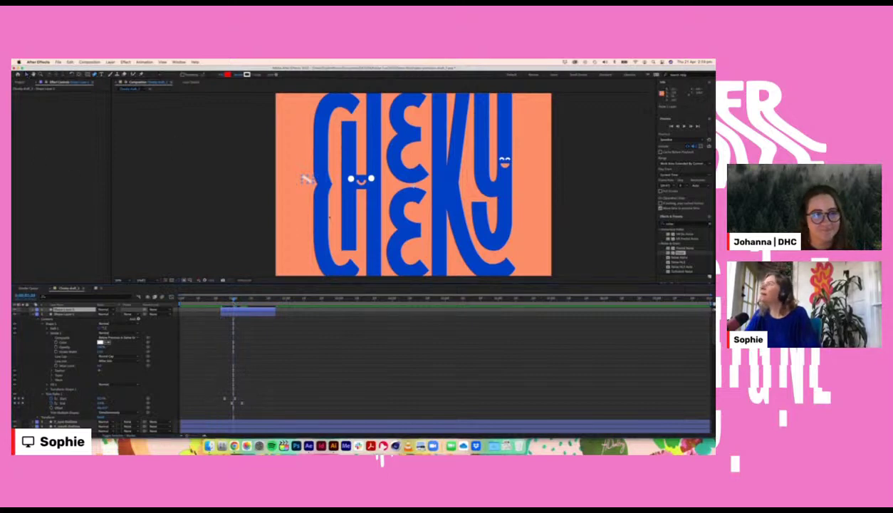
{"action": "left_click_drag", "start_coordinate": [309, 180], "coordinate": [306, 184]}
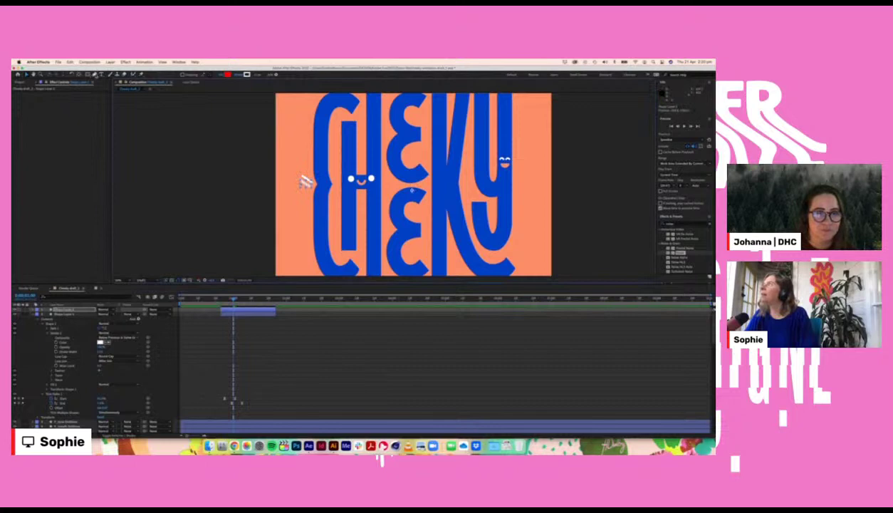
{"action": "left_click", "coordinate": [96, 74]}
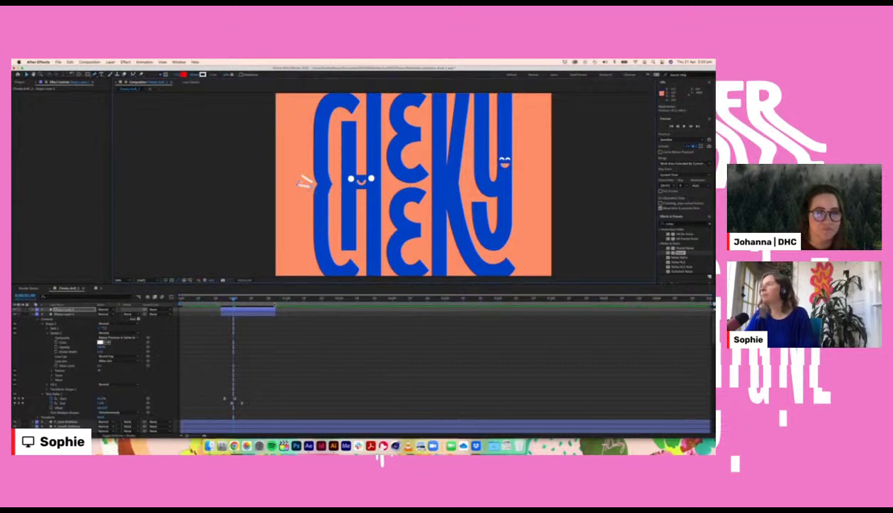
Step: Duplicate the original accent line again and place the third line below the other two, angled upward toward the C's dent
{"action": "left_click", "coordinate": [248, 314]}
{"action": "key", "text": "super+d"}
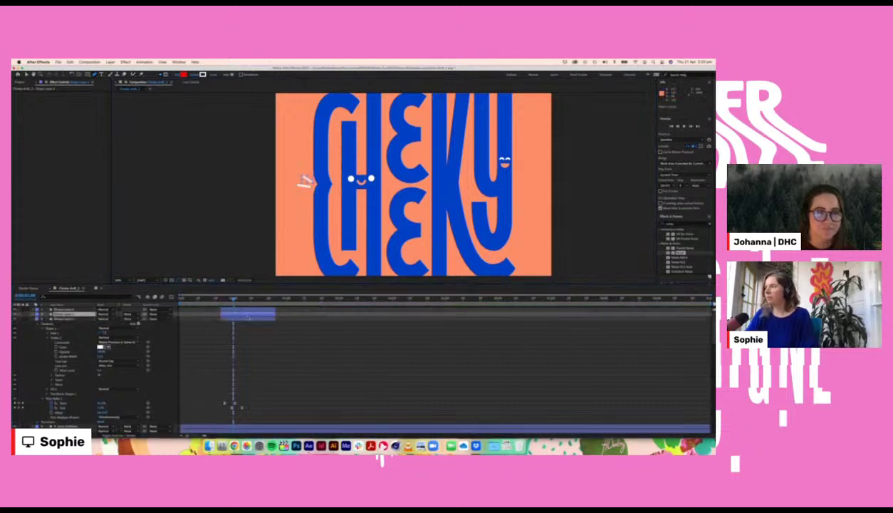
{"action": "key", "text": "super+space"}
{"action": "left_click", "coordinate": [264, 331]}
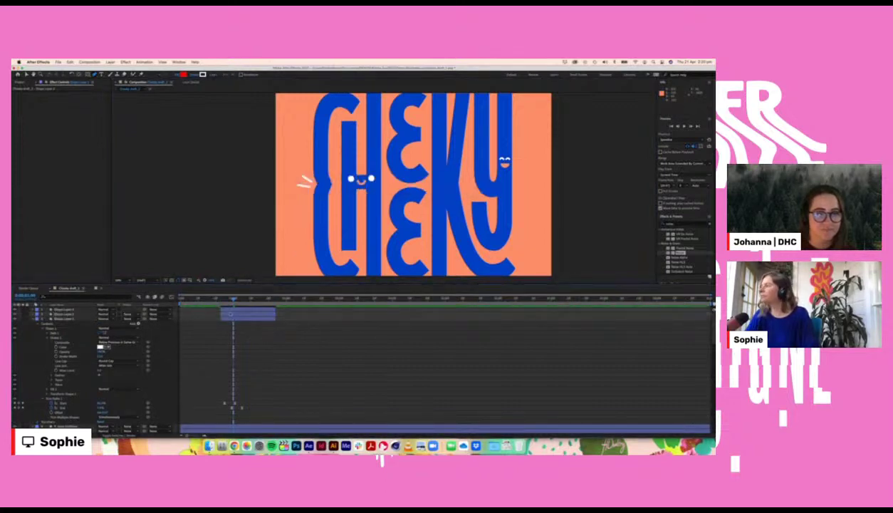
{"action": "left_click", "coordinate": [231, 313]}
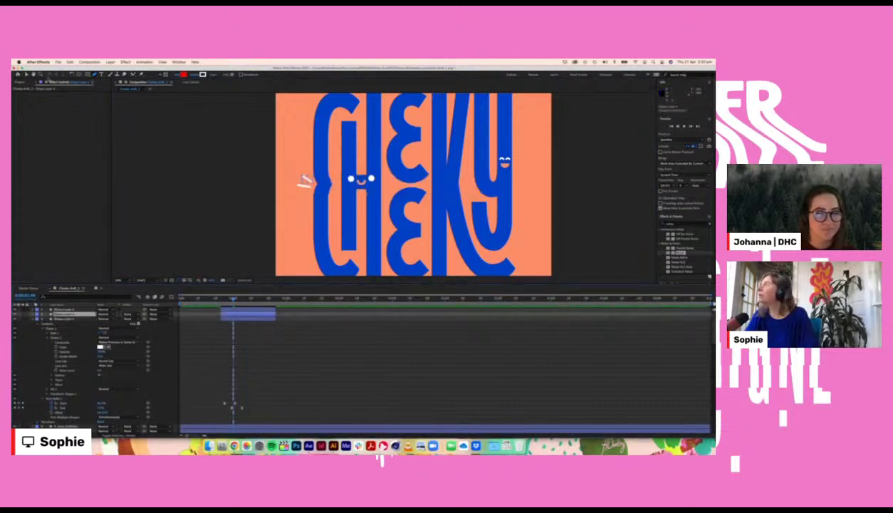
{"action": "left_click", "coordinate": [26, 75]}
{"action": "left_click_drag", "start_coordinate": [305, 180], "coordinate": [304, 189]}
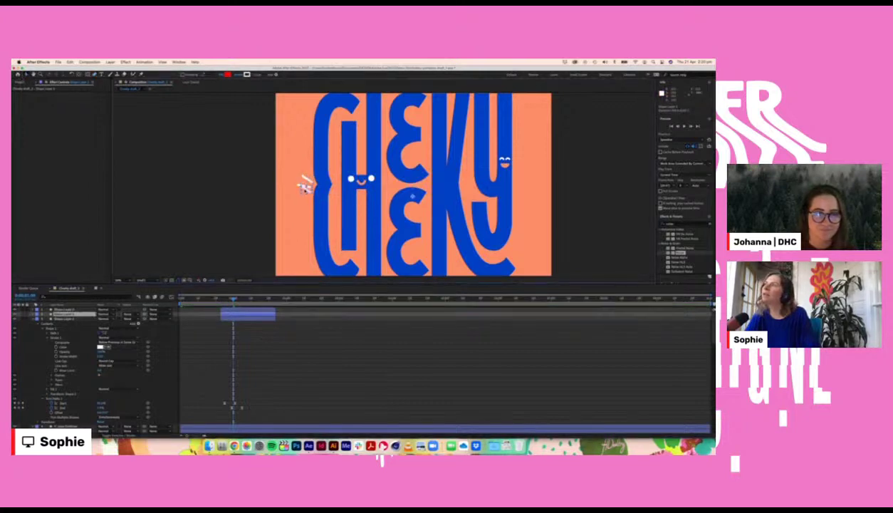
{"action": "key", "text": "super+z"}
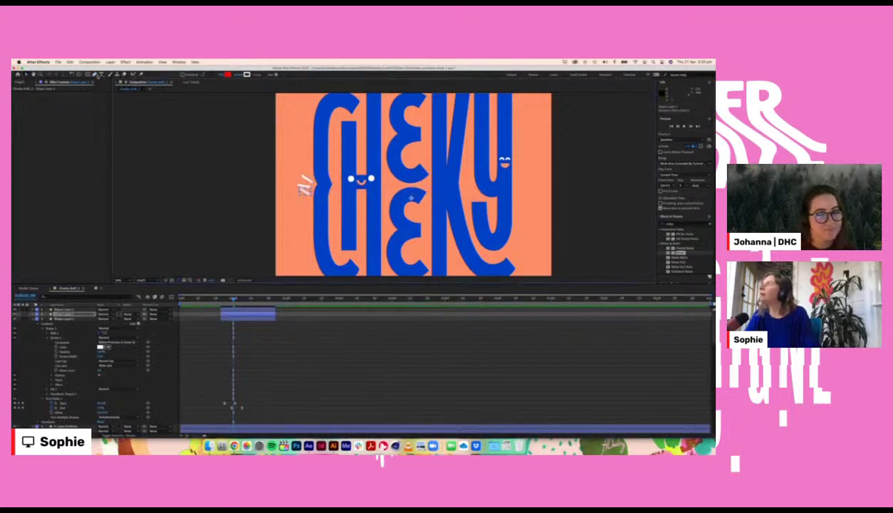
{"action": "left_click", "coordinate": [95, 74]}
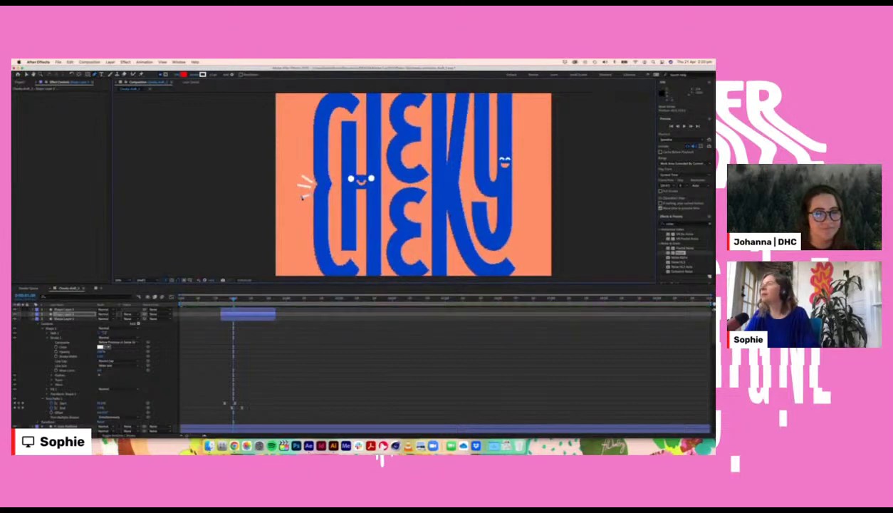
Step: Reposition the lower and middle accent lines so the three fan out more evenly around the C's dent
{"action": "left_click", "coordinate": [27, 75]}
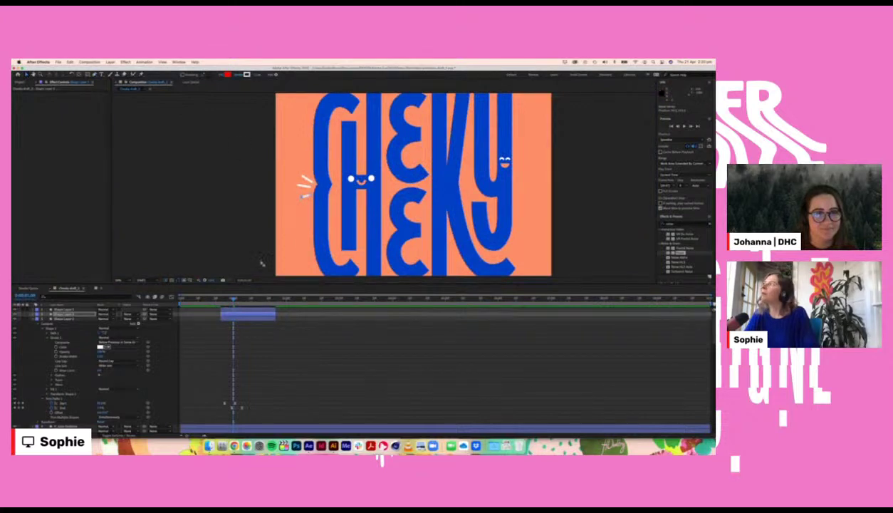
{"action": "left_click", "coordinate": [255, 346]}
{"action": "left_click", "coordinate": [305, 190]}
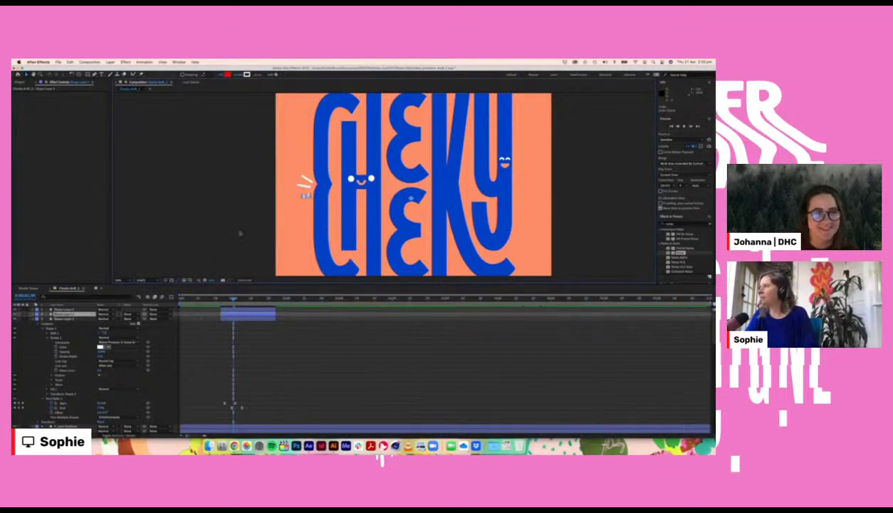
{"action": "key", "text": "period"}
{"action": "key", "text": "period"}
{"action": "left_click_drag", "start_coordinate": [258, 211], "coordinate": [463, 202]}
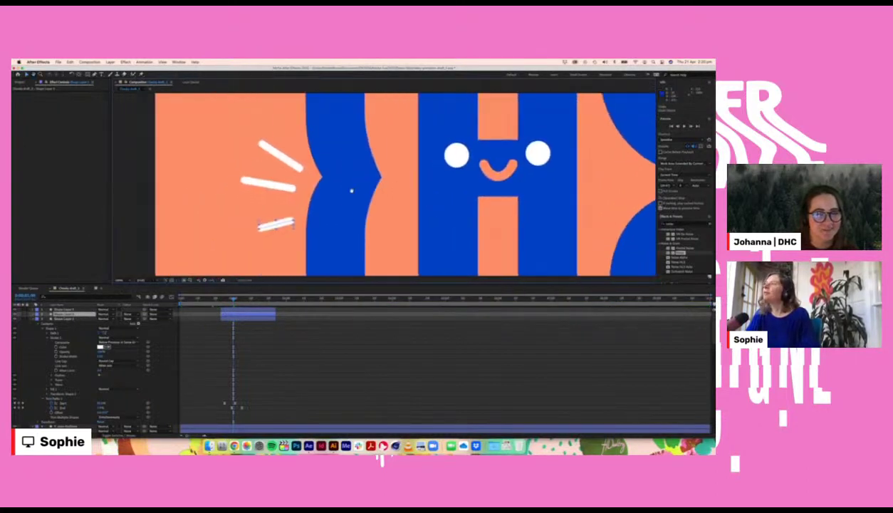
{"action": "mouse_move", "coordinate": [284, 223]}
{"action": "left_mouse_down"}
{"action": "mouse_move", "coordinate": [279, 178]}
{"action": "mouse_move", "coordinate": [289, 160]}
{"action": "mouse_move", "coordinate": [290, 198]}
{"action": "left_mouse_up"}
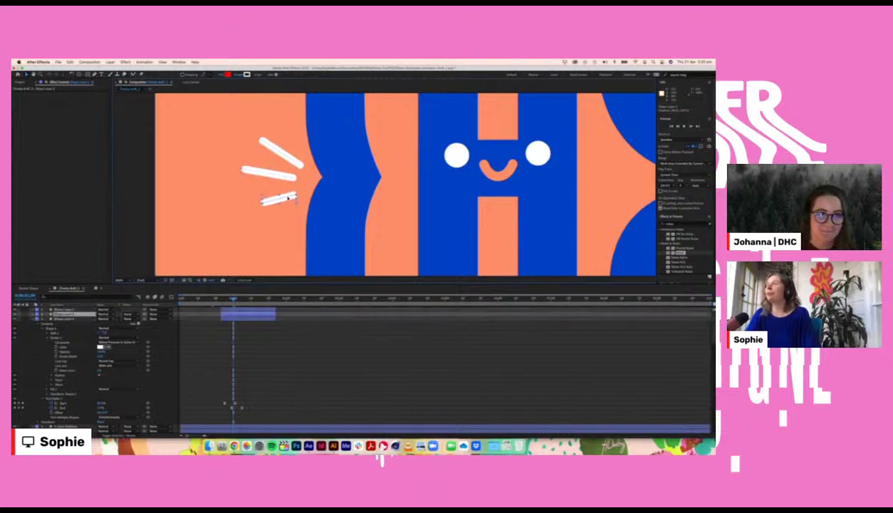
{"action": "left_click", "coordinate": [279, 178]}
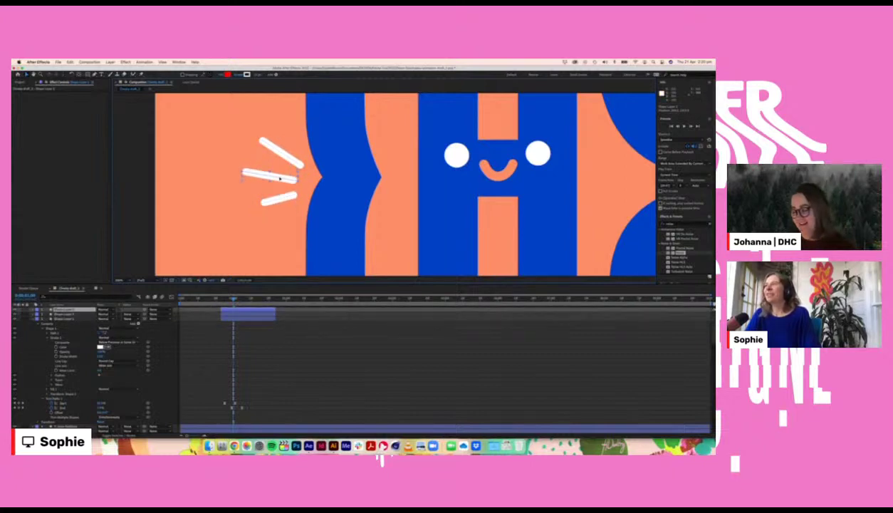
Step: Play back the dent section to check the motion of the three accent lines
{"action": "key", "text": "space"}
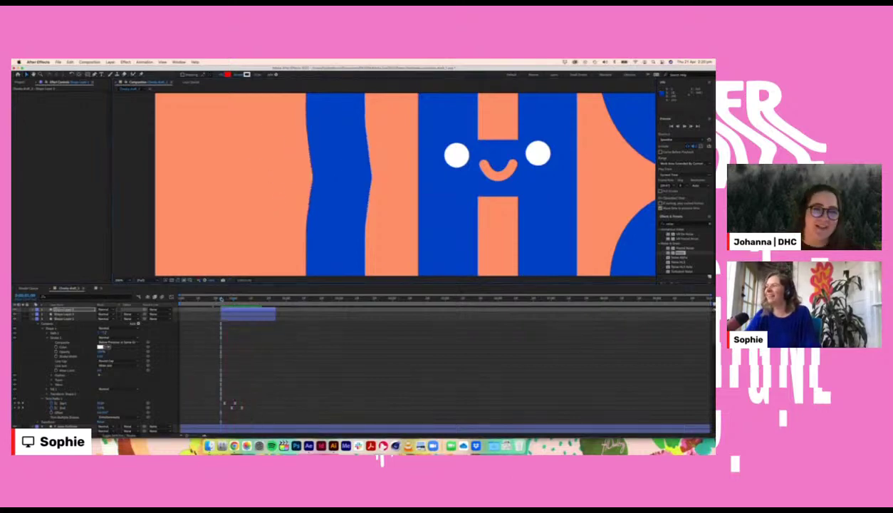
{"action": "key", "text": "space"}
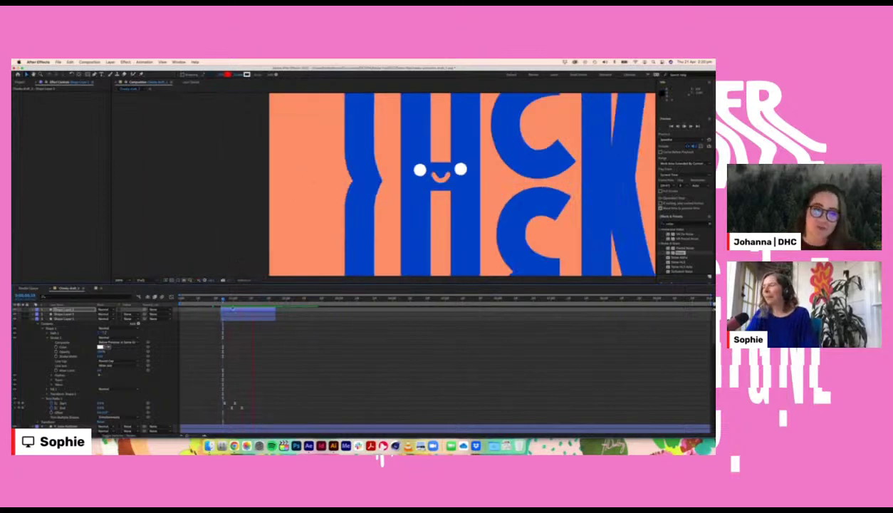
Step: Expand the topmost accent line layer to reveal the Start and End keyframes of its Trim Paths
{"action": "left_click", "coordinate": [72, 314]}
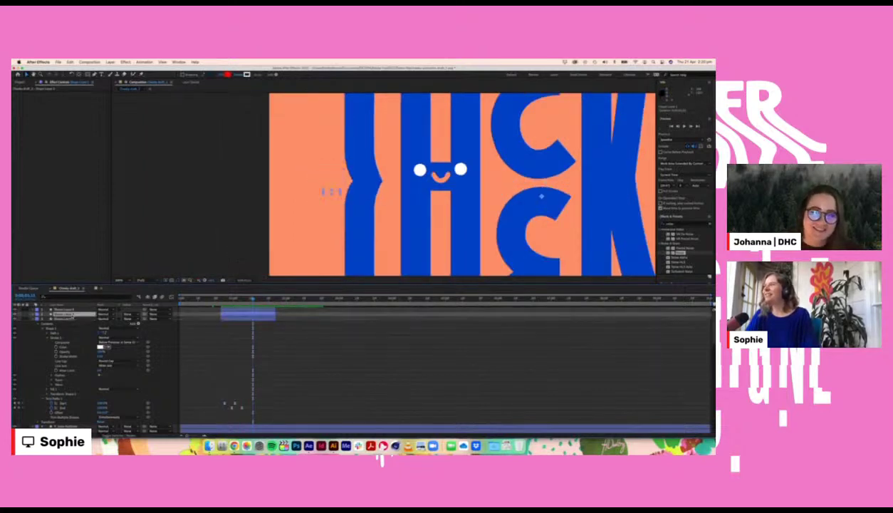
{"action": "left_click", "coordinate": [73, 318]}
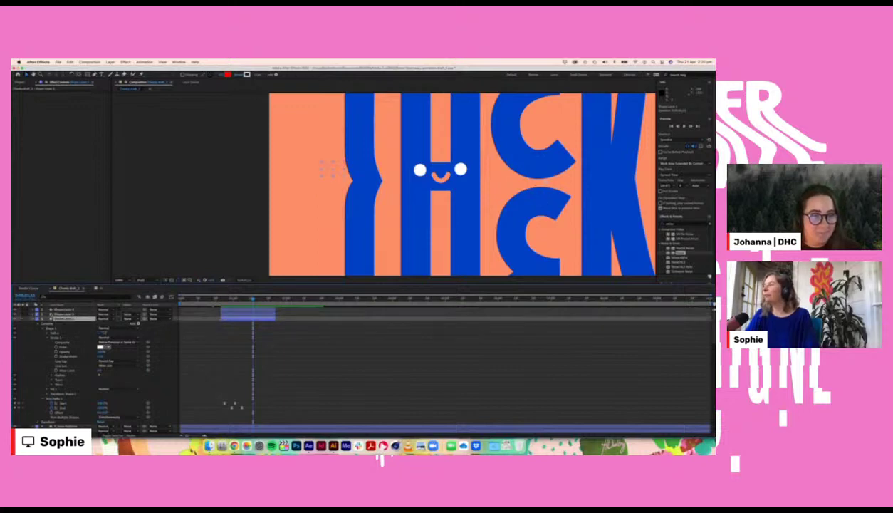
{"action": "left_click", "coordinate": [37, 314]}
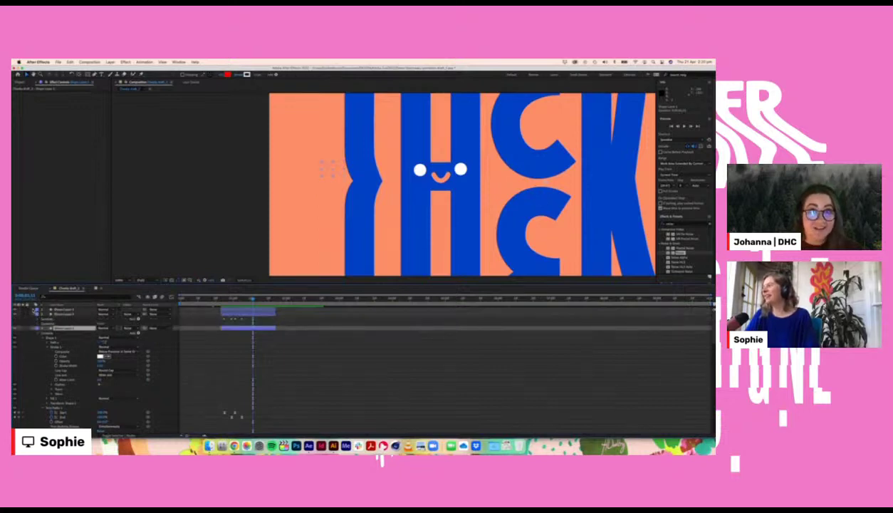
{"action": "left_click", "coordinate": [37, 309]}
{"action": "left_click", "coordinate": [39, 318]}
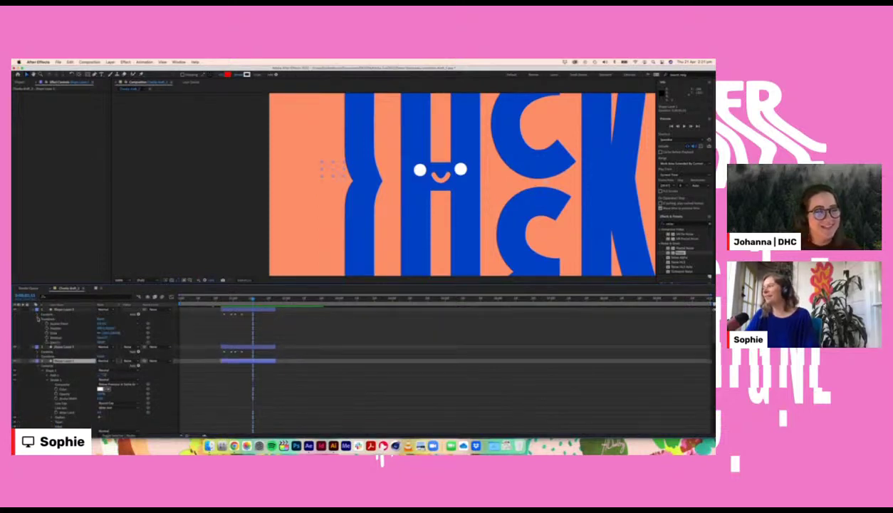
{"action": "left_click", "coordinate": [39, 318]}
{"action": "left_click", "coordinate": [38, 313]}
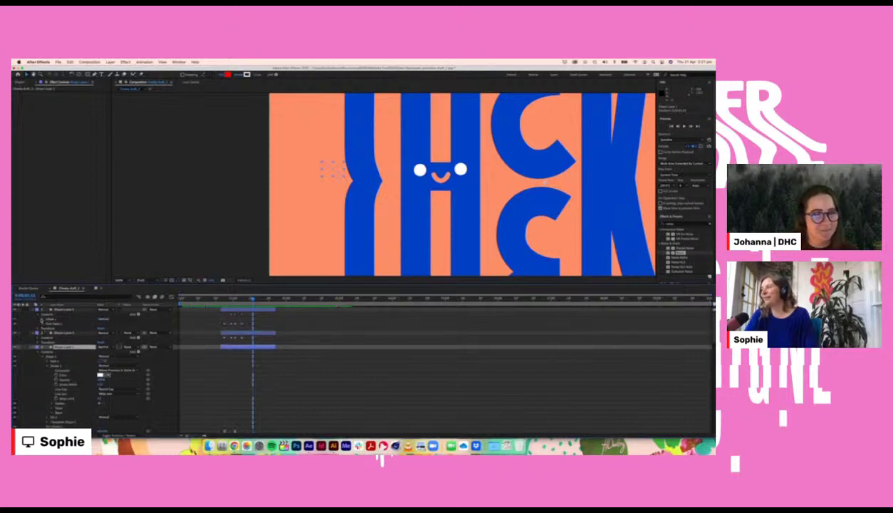
{"action": "left_click", "coordinate": [42, 319]}
{"action": "left_click", "coordinate": [42, 319]}
{"action": "left_click", "coordinate": [42, 324]}
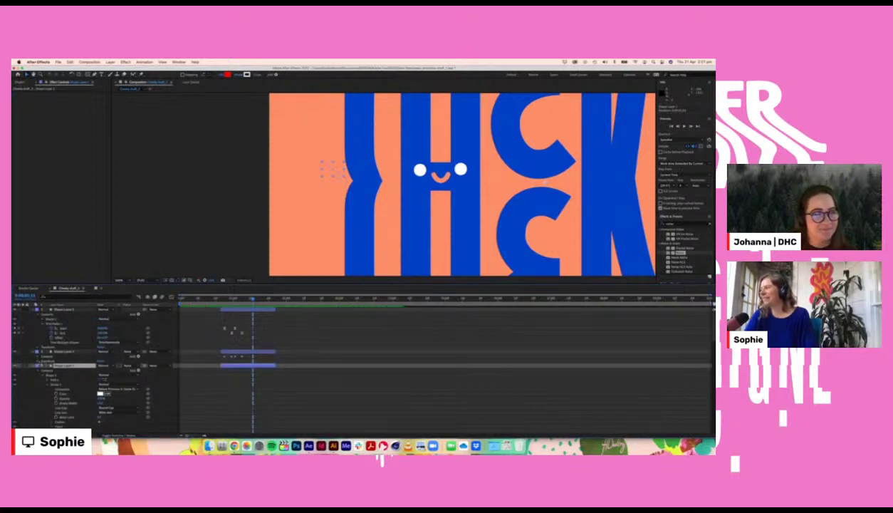
Step: Reveal the Trim Paths Start and End keyframes of the second accent line layer as well
{"action": "left_click", "coordinate": [39, 356]}
{"action": "left_click", "coordinate": [39, 361]}
{"action": "left_click", "coordinate": [38, 356]}
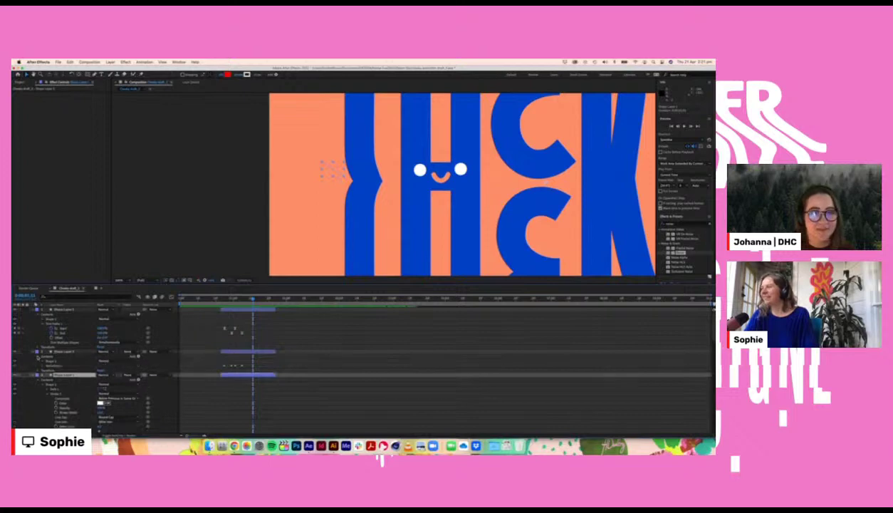
{"action": "left_click", "coordinate": [41, 365]}
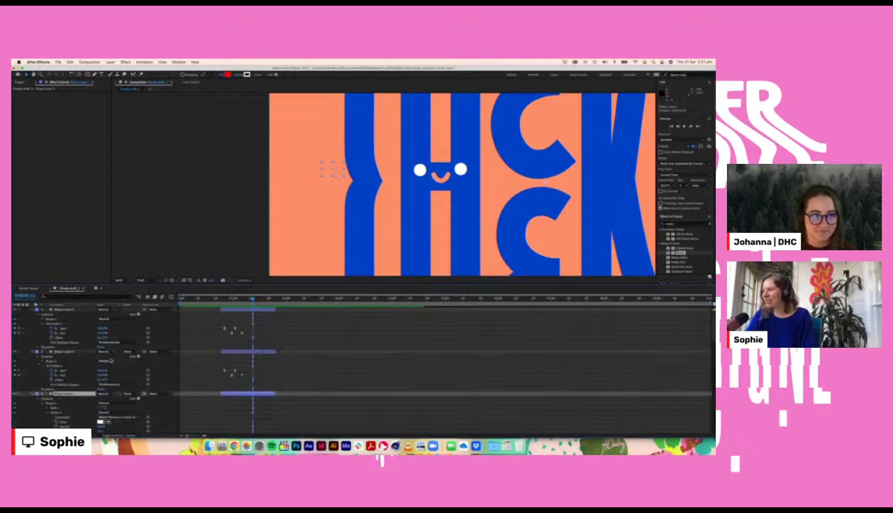
Step: Stagger the accent lines by shifting the lower line's Trim Paths keyframes slightly later and the middle line's keyframes later still
{"action": "mouse_move", "coordinate": [225, 299]}
{"action": "left_mouse_down"}
{"action": "mouse_move", "coordinate": [243, 296]}
{"action": "mouse_move", "coordinate": [231, 304]}
{"action": "left_mouse_up"}
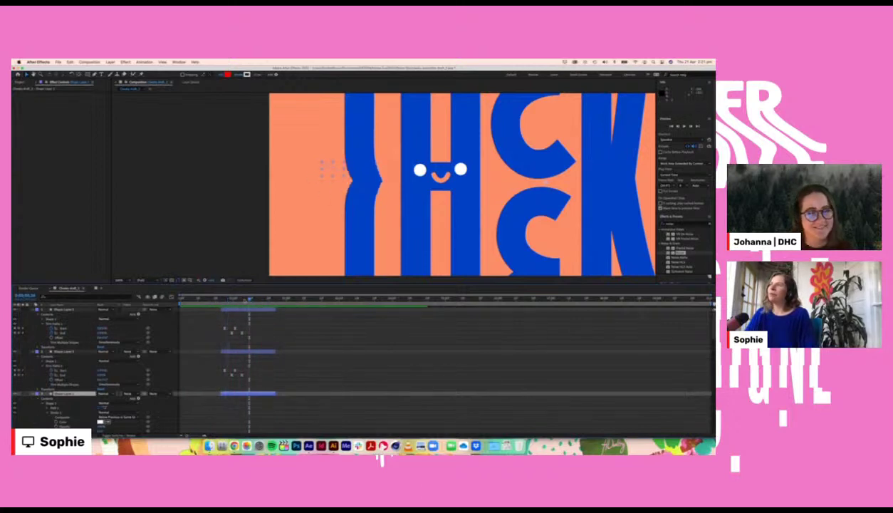
{"action": "left_click", "coordinate": [233, 310]}
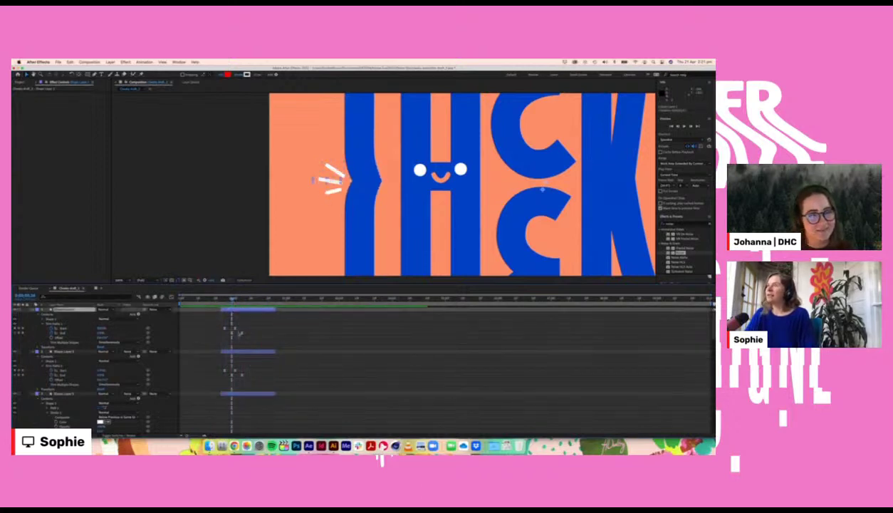
{"action": "left_click", "coordinate": [541, 196]}
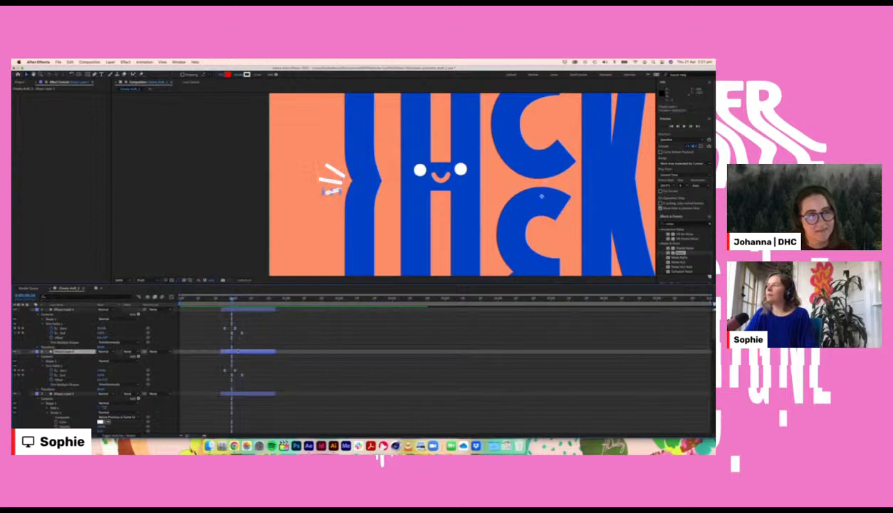
{"action": "left_click", "coordinate": [543, 189]}
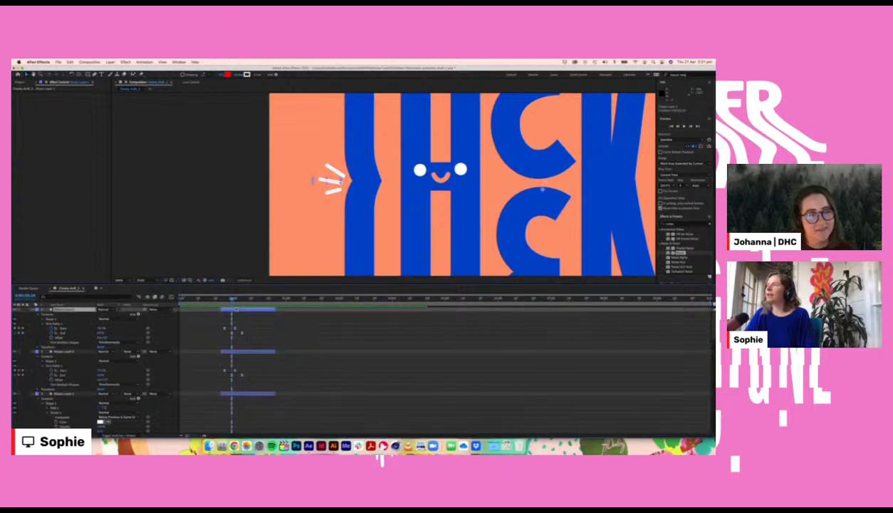
{"action": "left_click", "coordinate": [246, 393]}
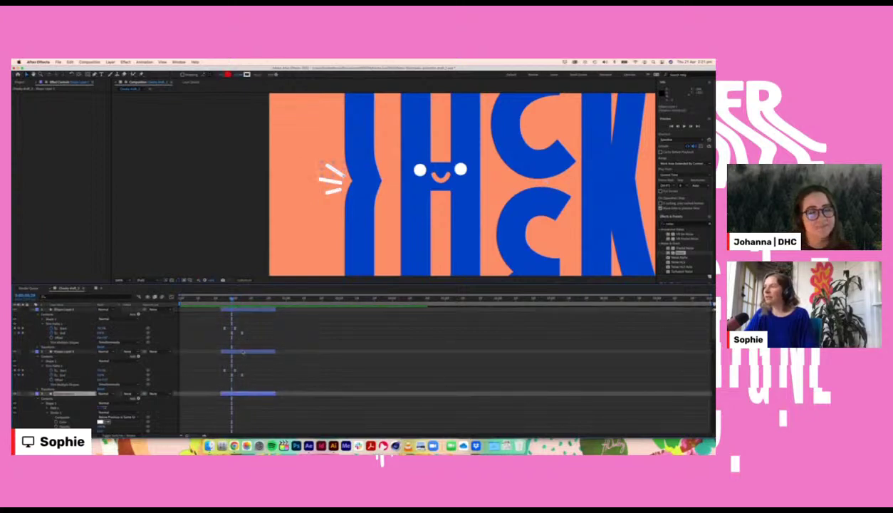
{"action": "left_click", "coordinate": [541, 195]}
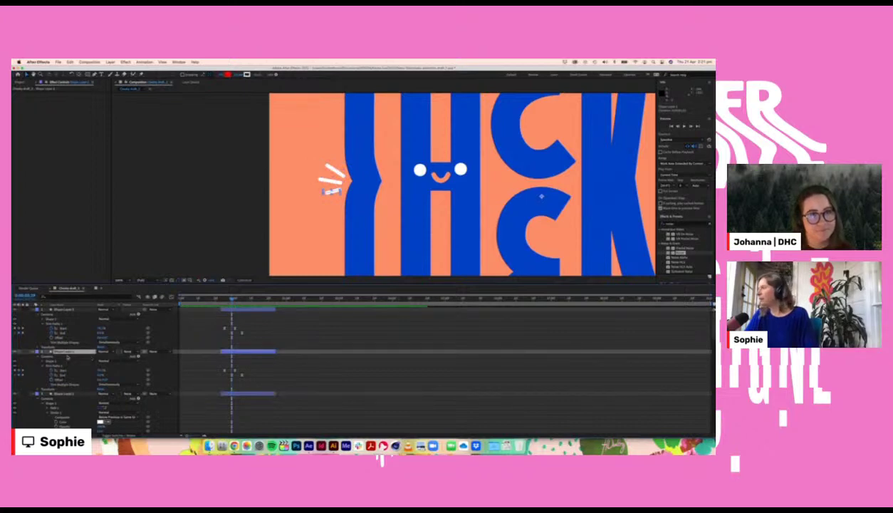
{"action": "left_click", "coordinate": [69, 308]}
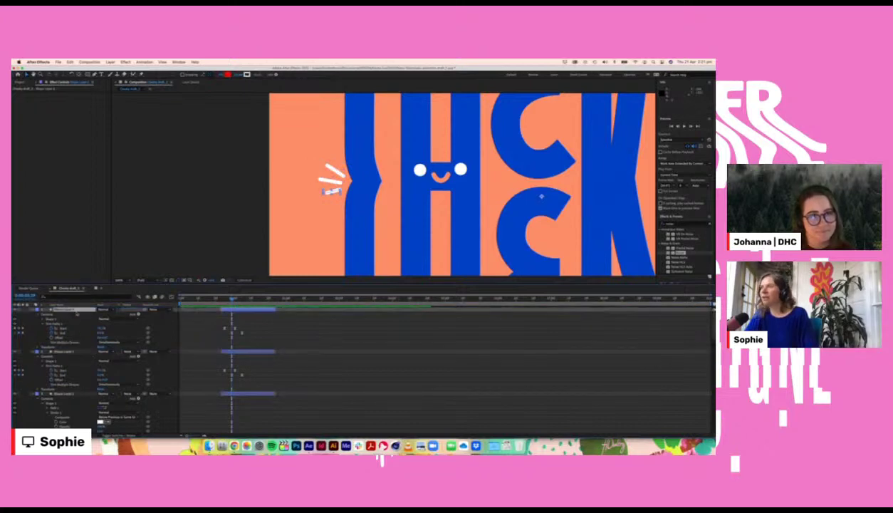
{"action": "left_click", "coordinate": [245, 395]}
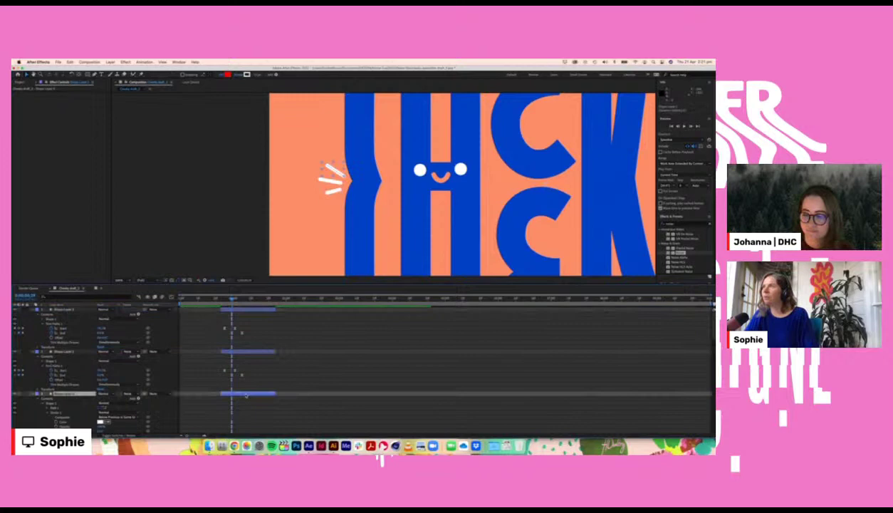
{"action": "left_click", "coordinate": [242, 353]}
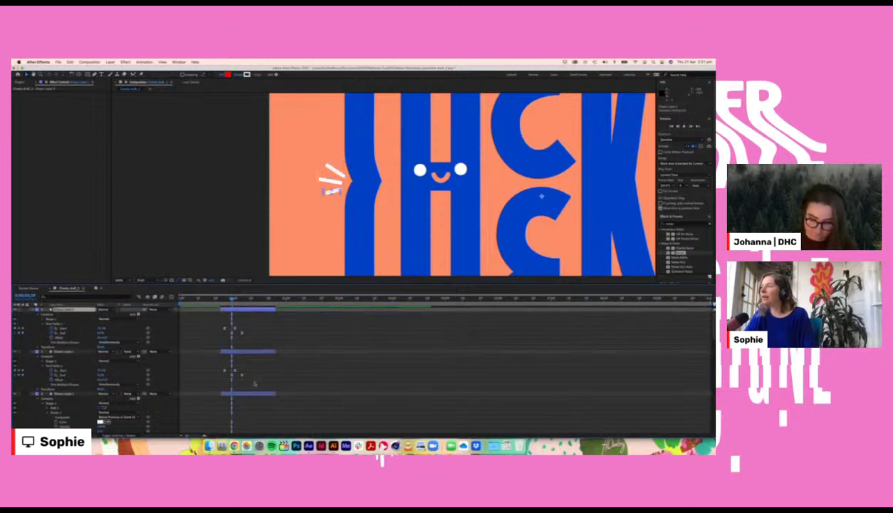
{"action": "mouse_move", "coordinate": [218, 322]}
{"action": "left_mouse_down"}
{"action": "mouse_move", "coordinate": [260, 376]}
{"action": "mouse_move", "coordinate": [205, 359]}
{"action": "mouse_move", "coordinate": [228, 329]}
{"action": "left_mouse_up"}
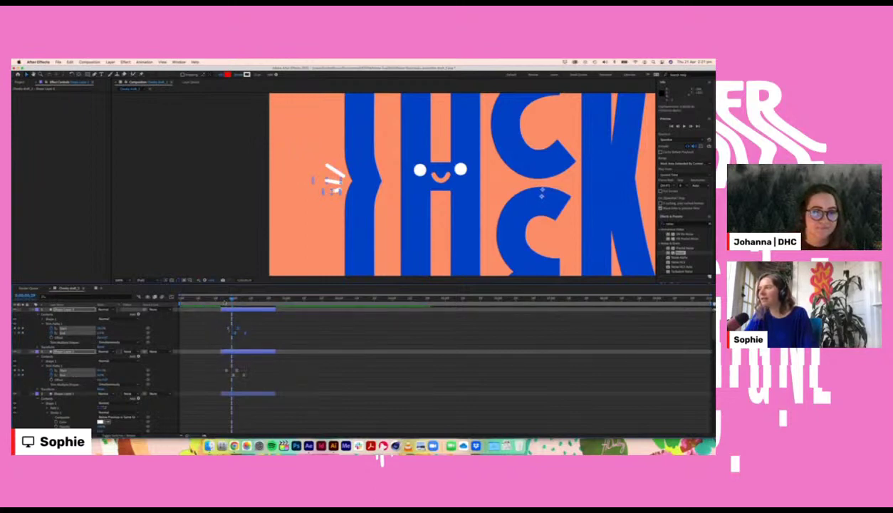
Step: Play back the dent section repeatedly to check the staggered timing of the accent lines
{"action": "mouse_move", "coordinate": [221, 298]}
{"action": "left_mouse_down"}
{"action": "mouse_move", "coordinate": [248, 299]}
{"action": "mouse_move", "coordinate": [200, 299]}
{"action": "mouse_move", "coordinate": [207, 299]}
{"action": "left_mouse_up"}
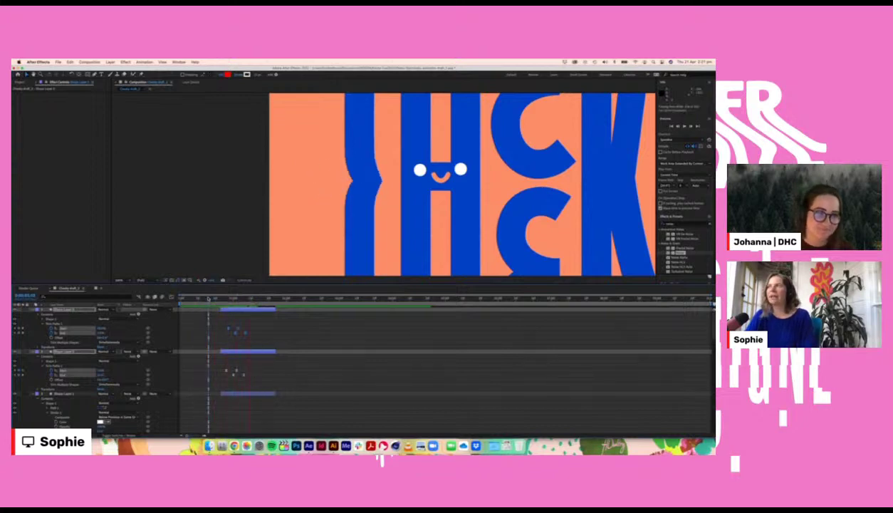
{"action": "key", "text": "space"}
{"action": "left_click", "coordinate": [208, 299]}
{"action": "key", "text": "space"}
{"action": "key", "text": "space"}
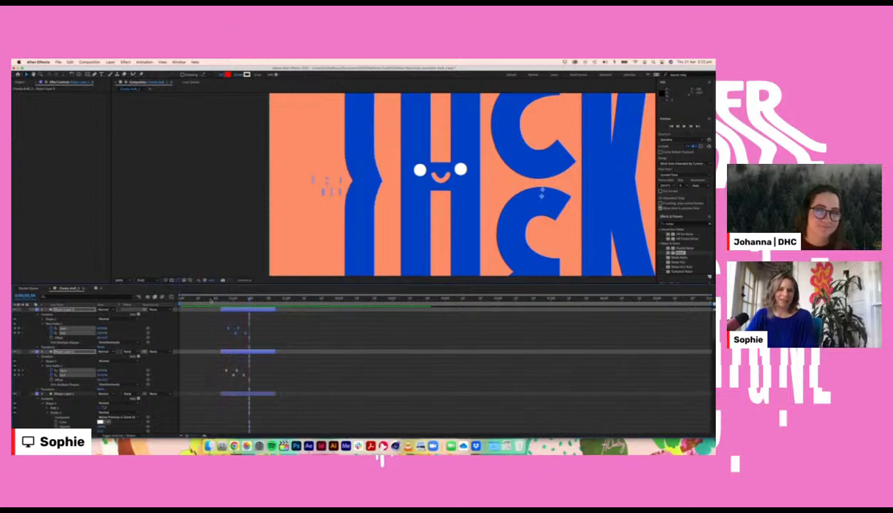
{"action": "left_click", "coordinate": [217, 298]}
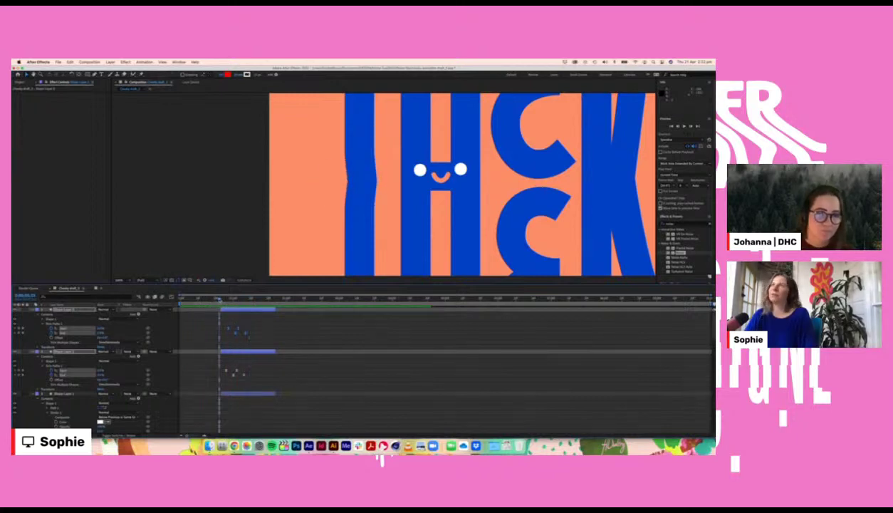
{"action": "key", "text": "space"}
{"action": "key", "text": "space"}
{"action": "left_click", "coordinate": [224, 299]}
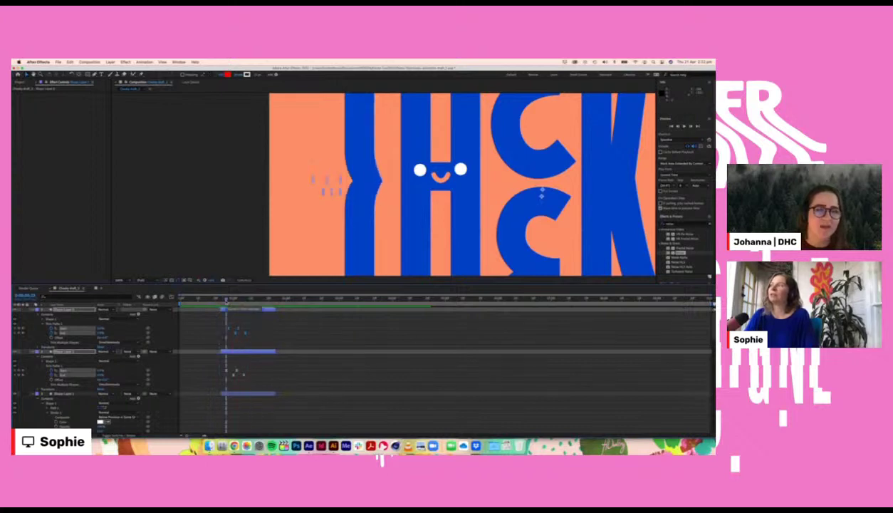
{"action": "key", "text": "space"}
{"action": "left_click_drag", "start_coordinate": [216, 302], "coordinate": [255, 299]}
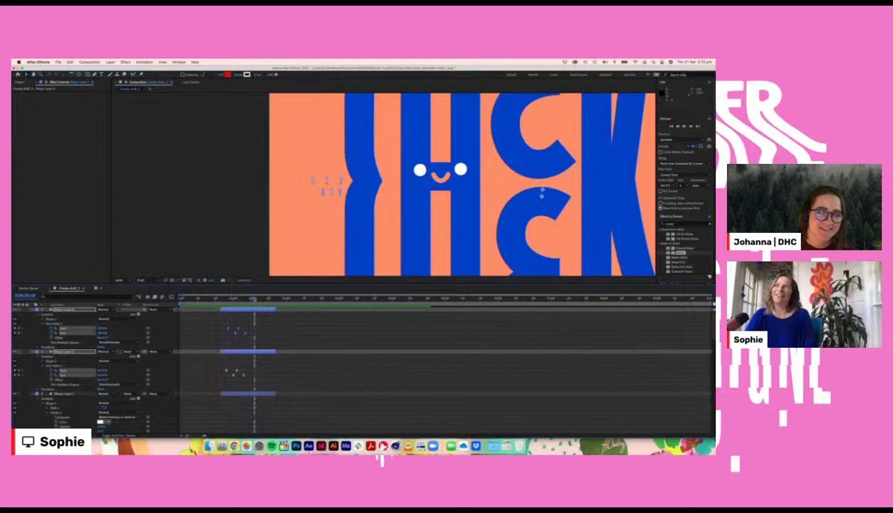
{"action": "left_click", "coordinate": [216, 298]}
{"action": "key", "text": "space"}
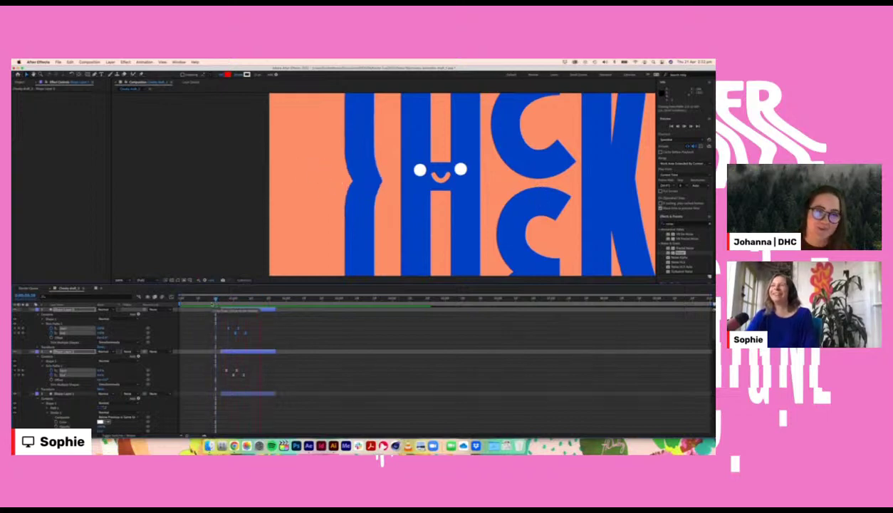
{"action": "key", "text": "space"}
{"action": "left_click", "coordinate": [215, 298]}
{"action": "key", "text": "space"}
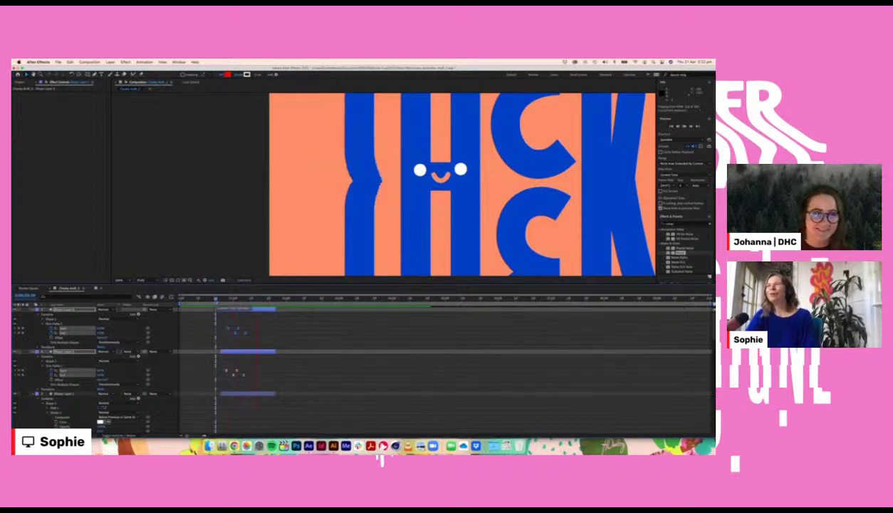
{"action": "key", "text": "space"}
Step: Play the animation with most of the CHEEKY lettering in view to judge the accent lines in context
{"action": "key", "text": "comma"}
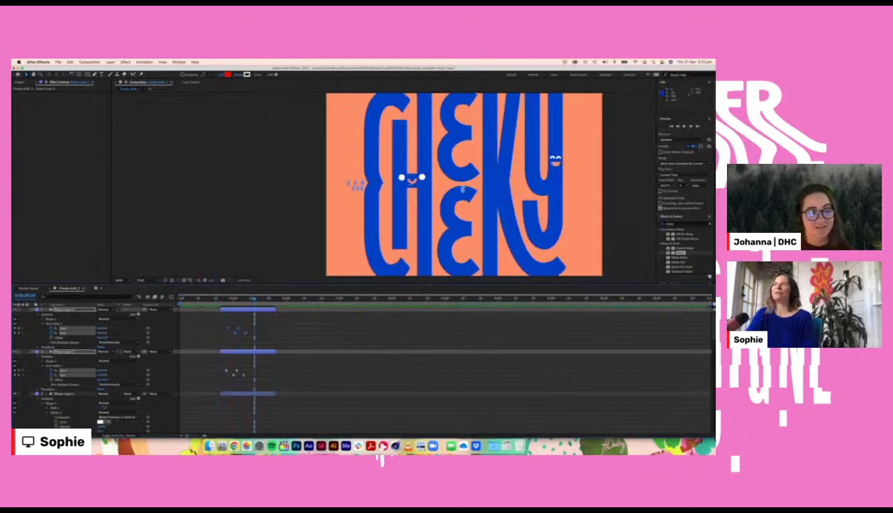
{"action": "left_click_drag", "start_coordinate": [283, 213], "coordinate": [215, 227]}
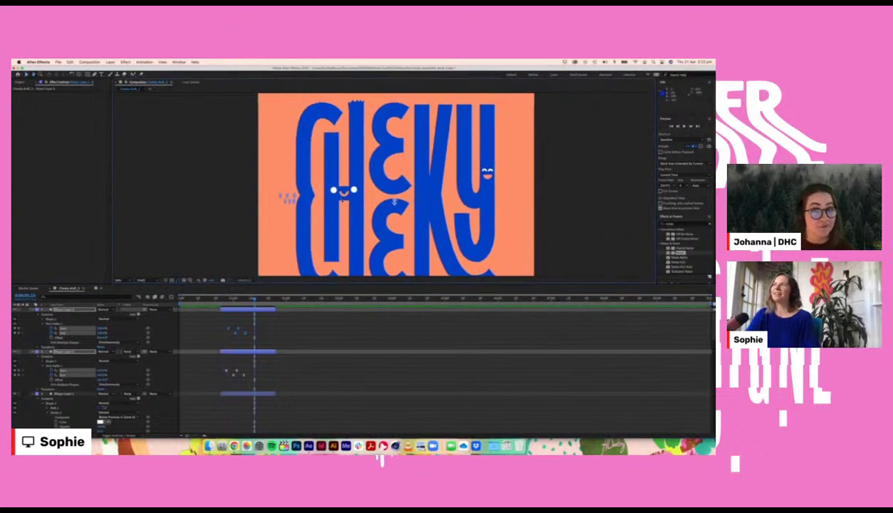
{"action": "left_click", "coordinate": [205, 299]}
{"action": "key", "text": "space"}
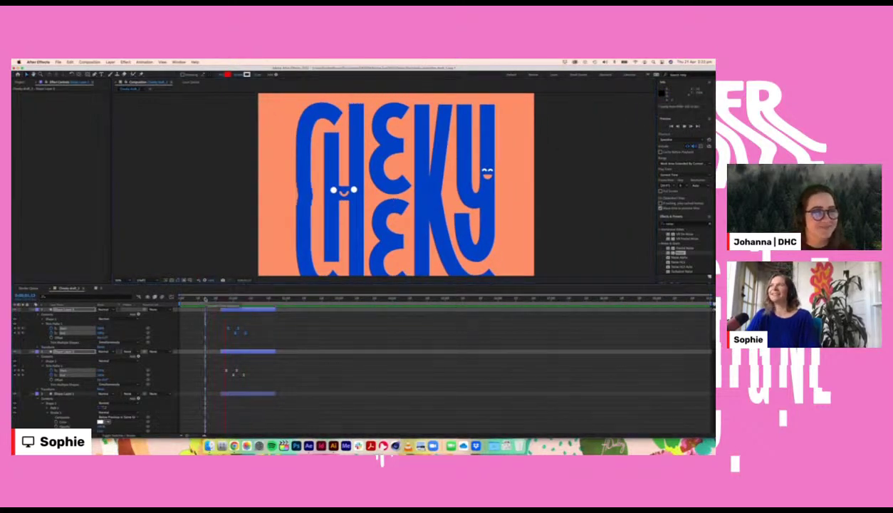
{"action": "key", "text": "space"}
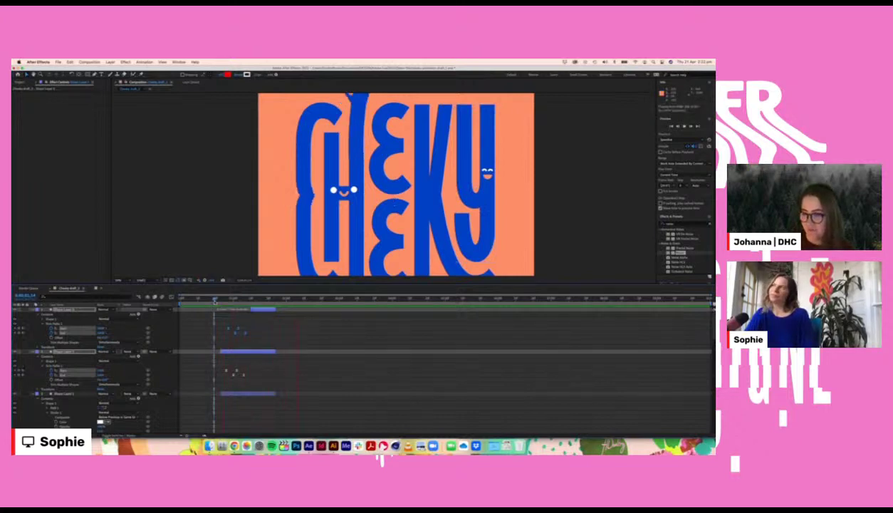
Step: Examine the original accent line's Trim Paths keyframes and the path keyframes of the letter layers below it
{"action": "scroll", "coordinate": [240, 366], "scroll_direction": "down", "scroll_amount": 6}
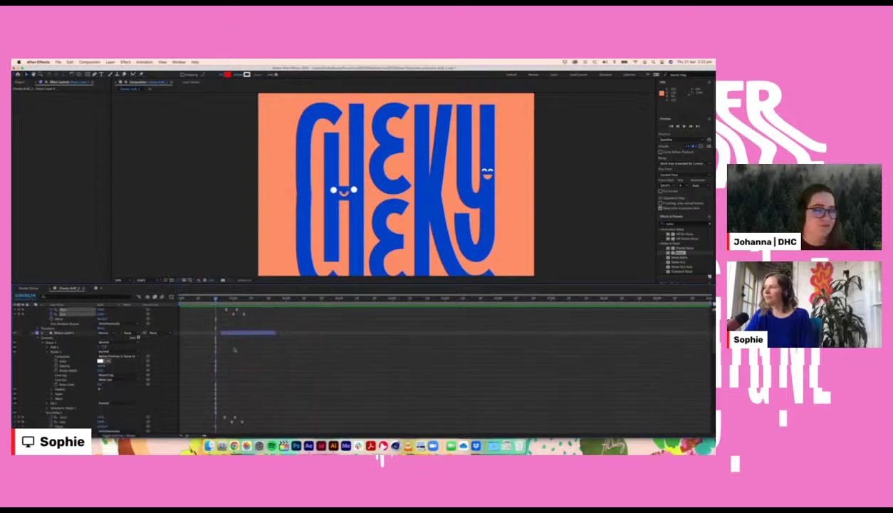
{"action": "scroll", "coordinate": [240, 365], "scroll_direction": "down", "scroll_amount": 2}
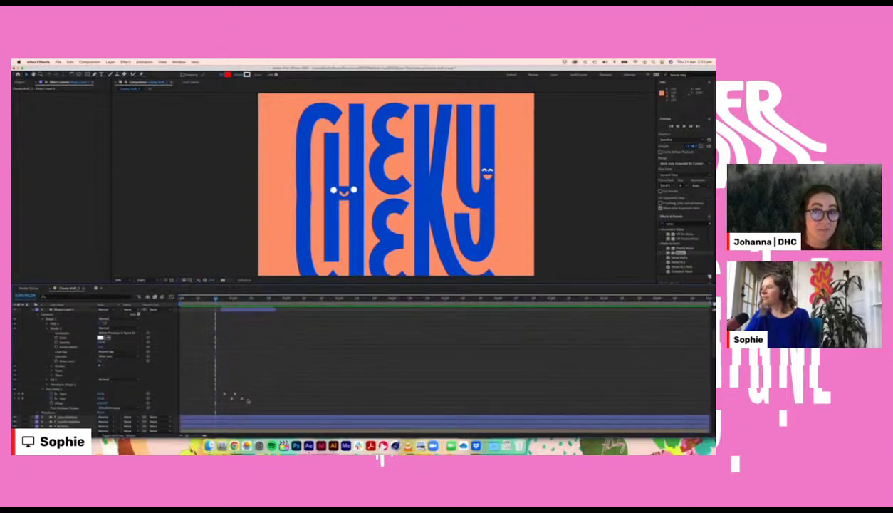
{"action": "left_click", "coordinate": [242, 398]}
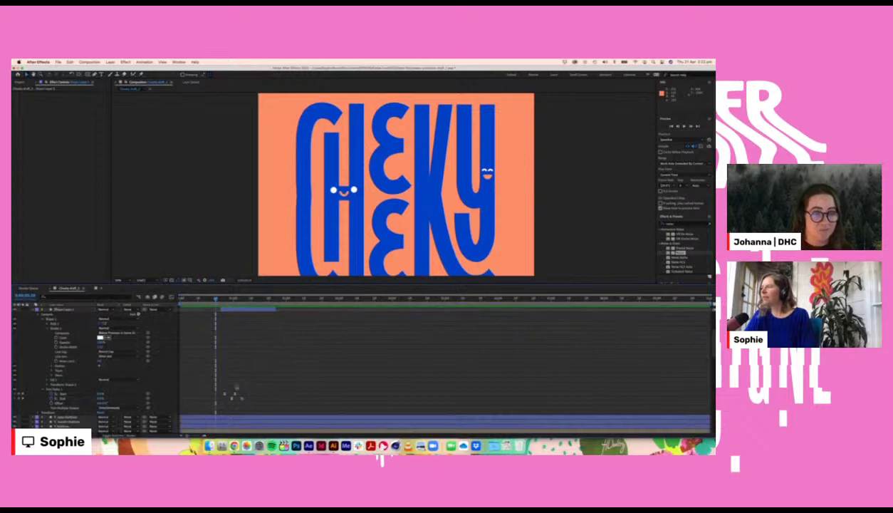
{"action": "scroll", "coordinate": [240, 393], "scroll_direction": "down", "scroll_amount": 5}
{"action": "scroll", "coordinate": [237, 386], "scroll_direction": "down", "scroll_amount": 5}
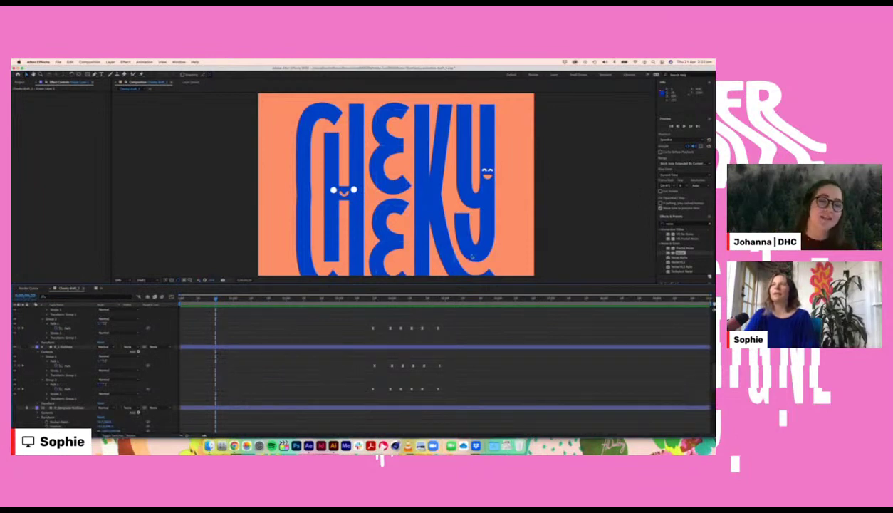
Step: Pre-compose the eye and mouth layers on the letter Y into a single face composition
{"action": "left_click_drag", "start_coordinate": [410, 198], "coordinate": [262, 207]}
{"action": "scroll", "coordinate": [90, 362], "scroll_direction": "up", "scroll_amount": 3}
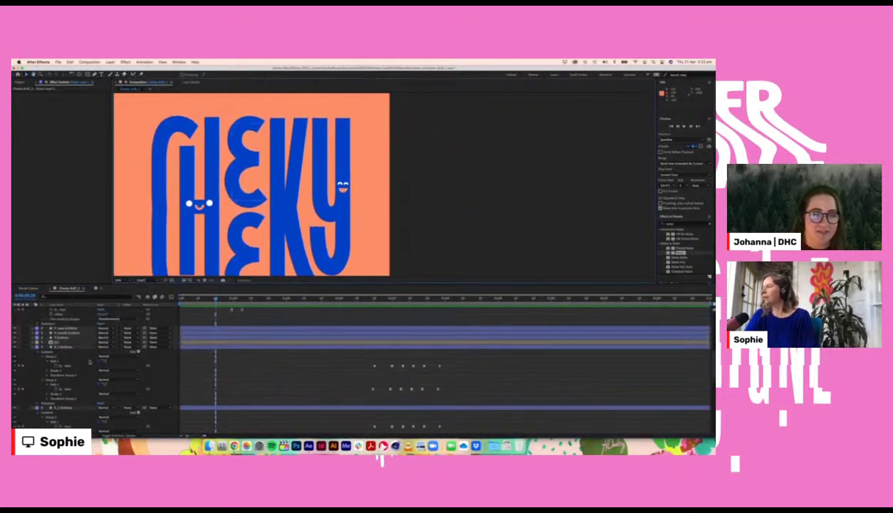
{"action": "left_click", "coordinate": [78, 329]}
{"action": "left_click", "coordinate": [77, 332]}
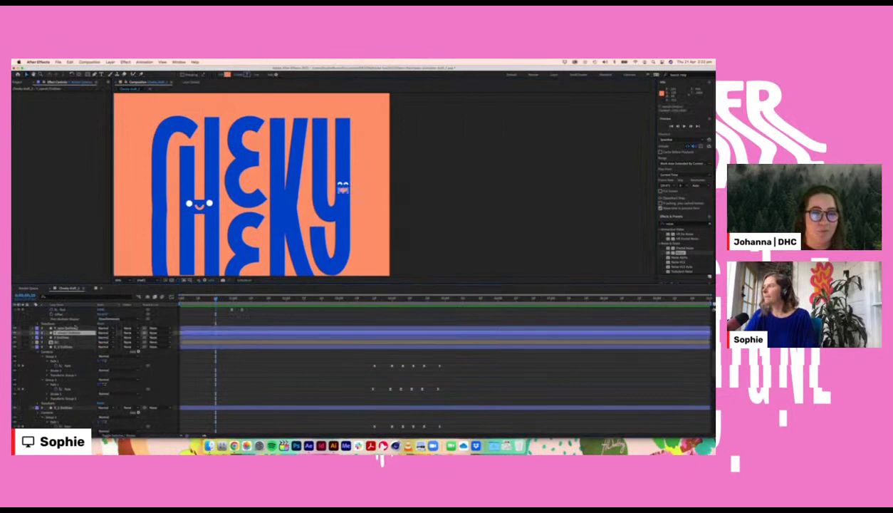
{"action": "left_click", "coordinate": [75, 328]}
{"action": "left_click", "coordinate": [74, 333], "text": "shift"}
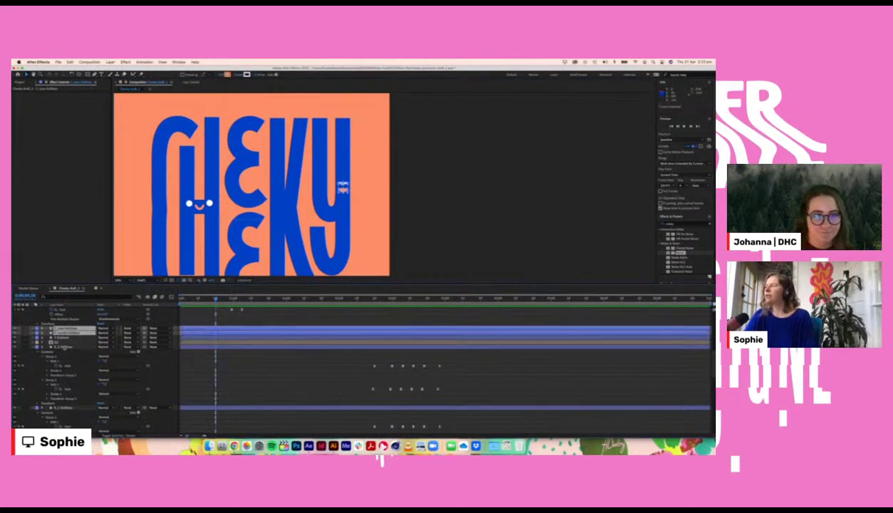
{"action": "left_click", "coordinate": [67, 341]}
{"action": "left_click", "coordinate": [76, 334]}
{"action": "left_click", "coordinate": [71, 327]}
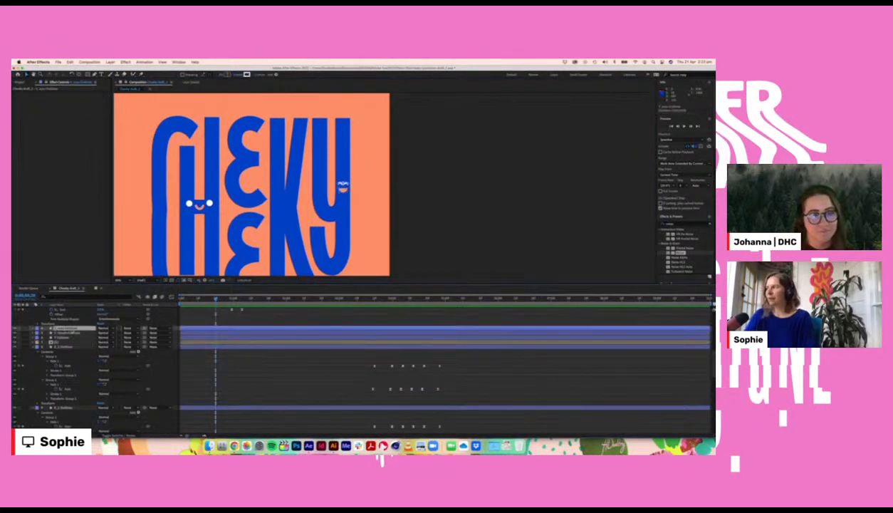
{"action": "left_click", "coordinate": [69, 333], "text": "shift"}
{"action": "right_click", "coordinate": [259, 333]}
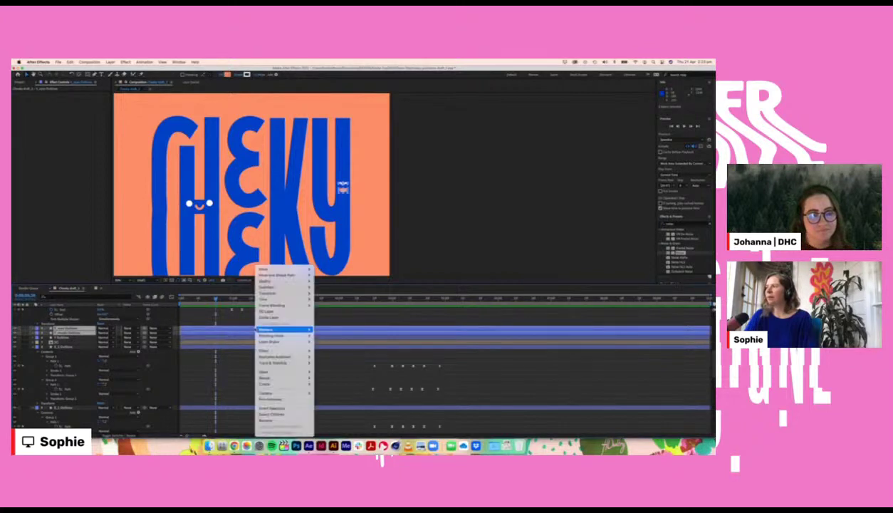
{"action": "left_click", "coordinate": [275, 401]}
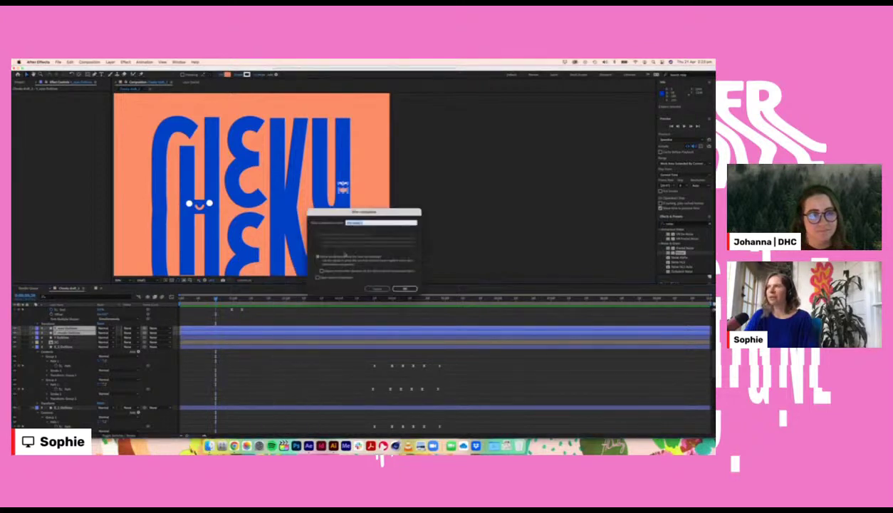
{"action": "type", "text": "Y"}
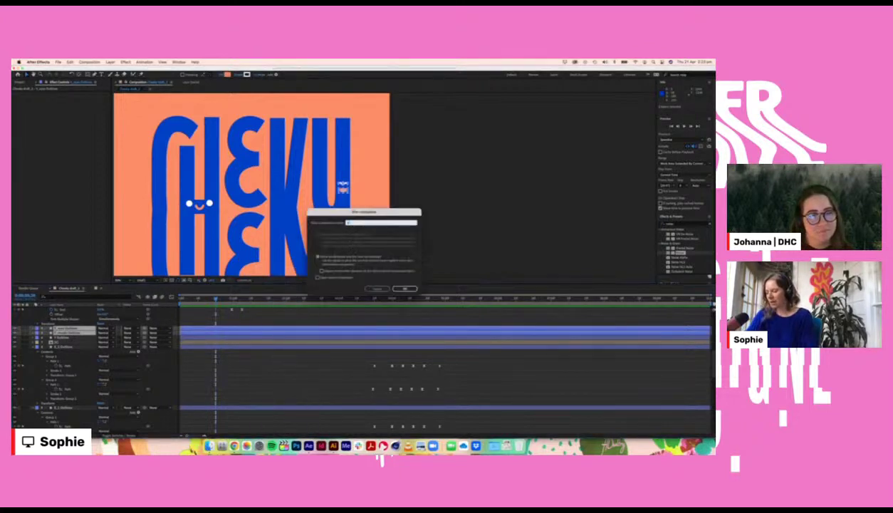
{"action": "key", "text": "Return"}
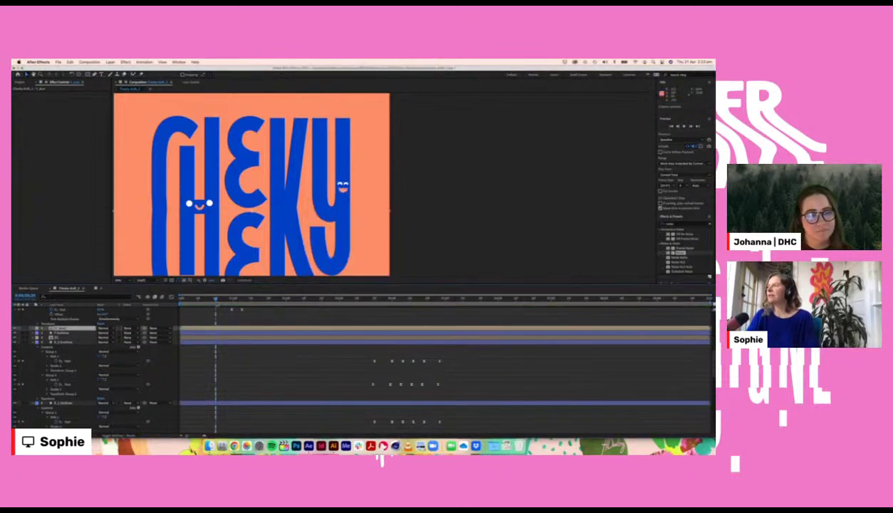
Step: Try rotating the Y's pre-composed face about its default anchor point at the centre of the composition
{"action": "key", "text": "space"}
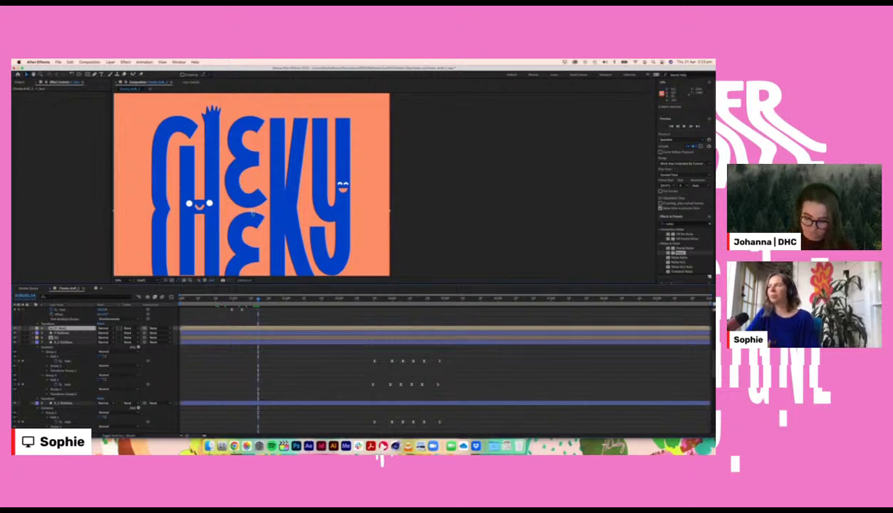
{"action": "key", "text": "space"}
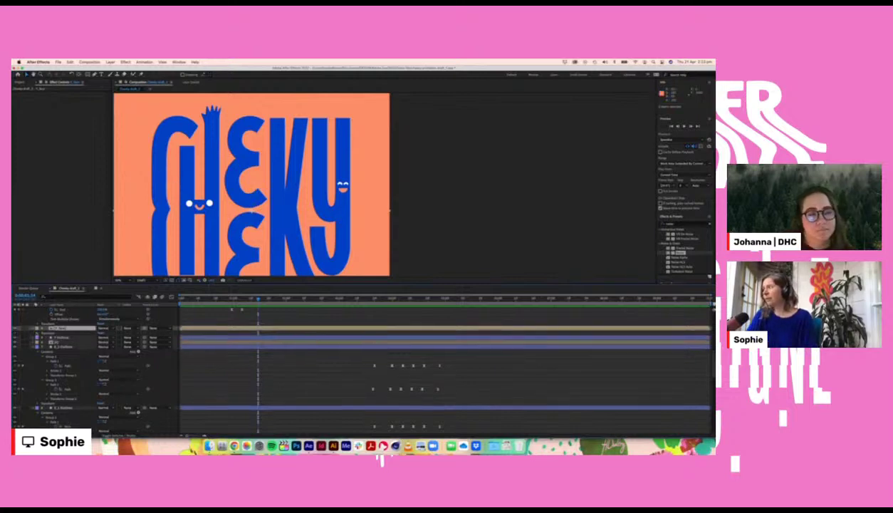
{"action": "left_click", "coordinate": [37, 328]}
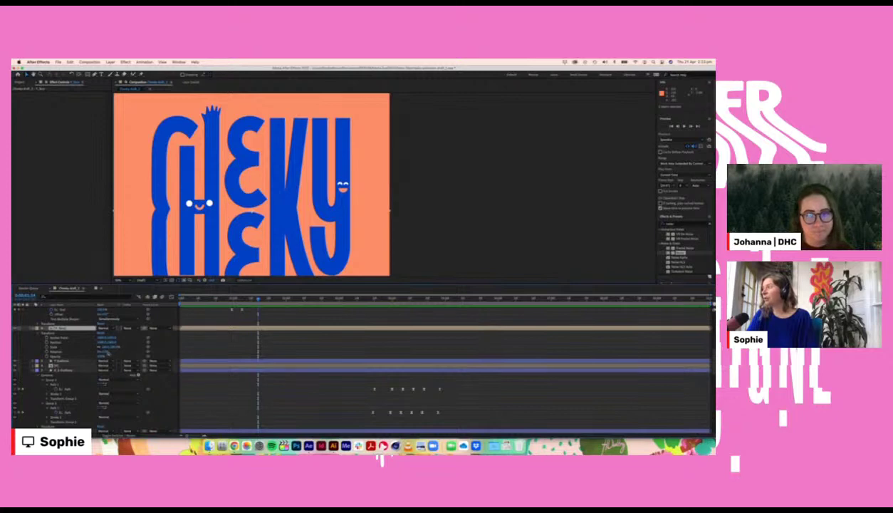
{"action": "left_click_drag", "start_coordinate": [104, 352], "coordinate": [95, 351]}
{"action": "left_click_drag", "start_coordinate": [326, 155], "coordinate": [344, 211]}
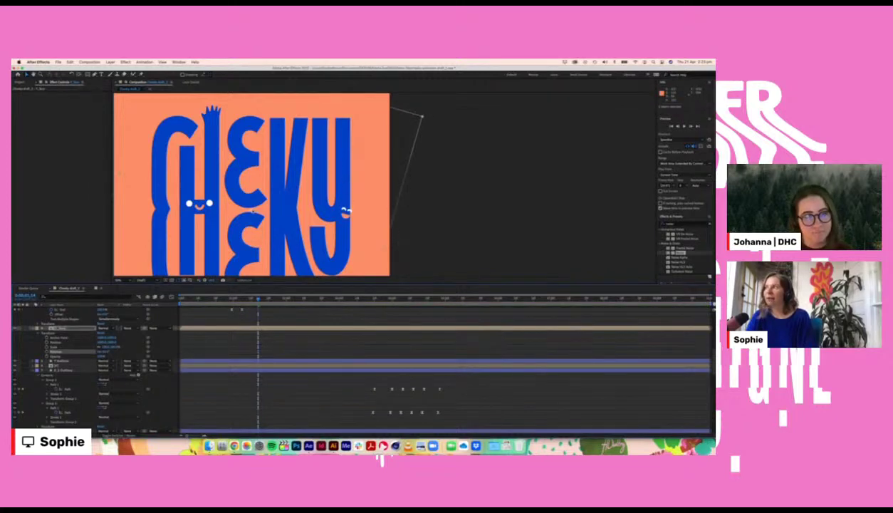
{"action": "key", "text": "space"}
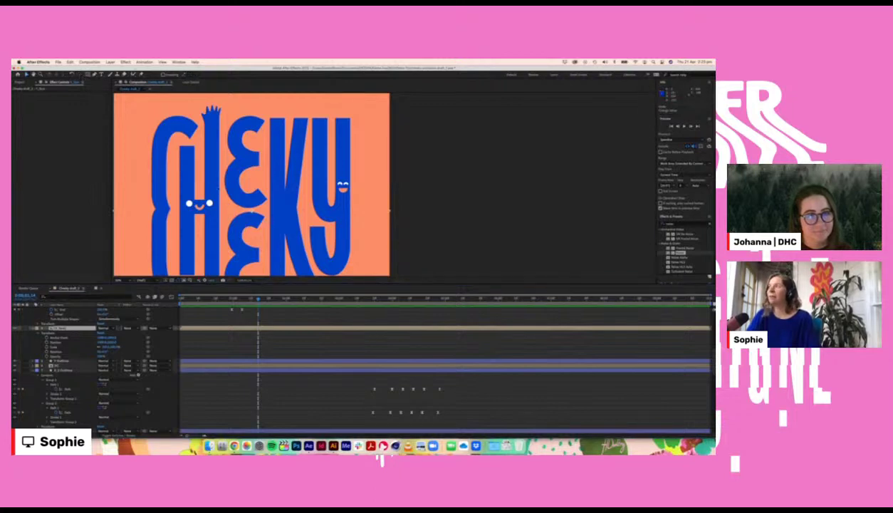
Step: Move the face pre-comp's anchor point to the centre of the Y's face and test its rotation there
{"action": "key", "text": "y"}
{"action": "left_click_drag", "start_coordinate": [252, 211], "coordinate": [343, 188]}
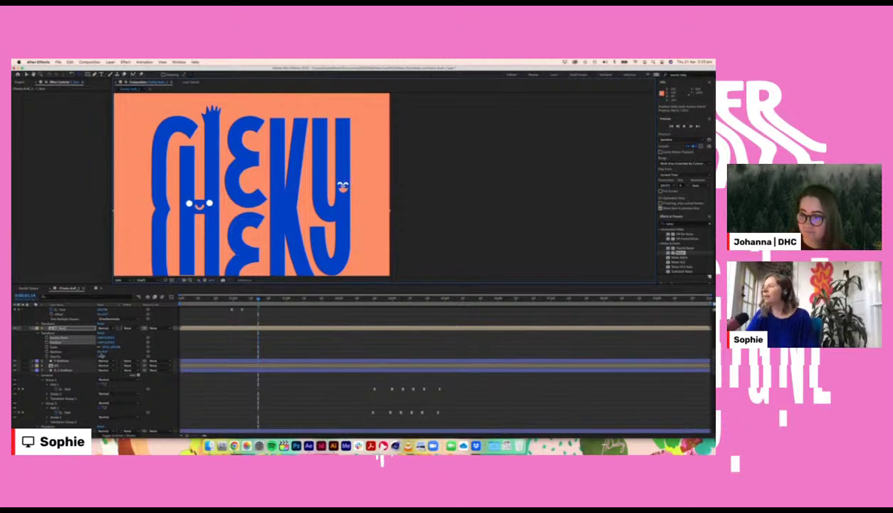
{"action": "left_click_drag", "start_coordinate": [102, 351], "coordinate": [105, 351]}
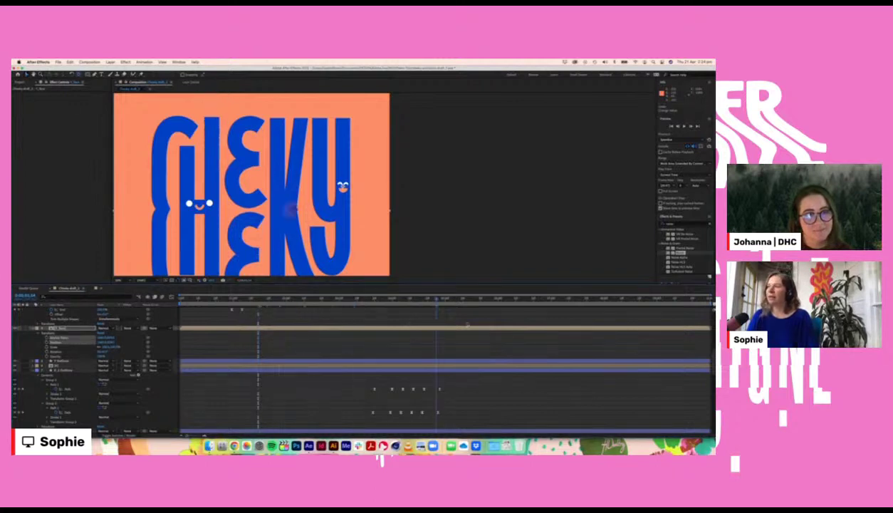
{"action": "left_click", "coordinate": [481, 296]}
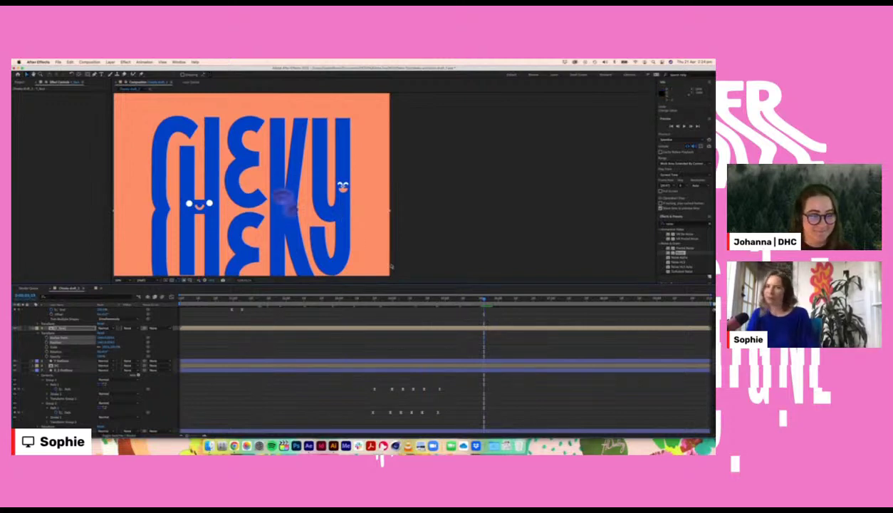
Step: Switch to Chrome to view the animated letter I post on Instagram as a face example, and return to After Effects
{"action": "left_click", "coordinate": [234, 446]}
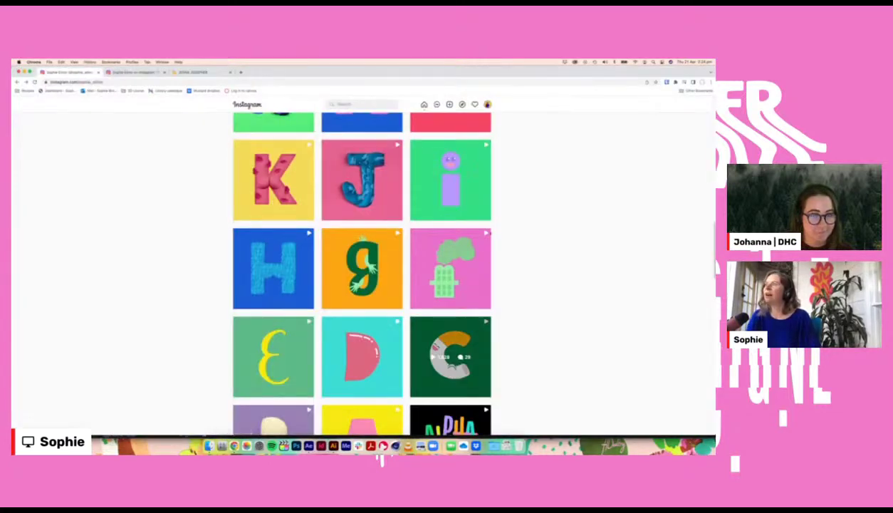
{"action": "left_click", "coordinate": [455, 191]}
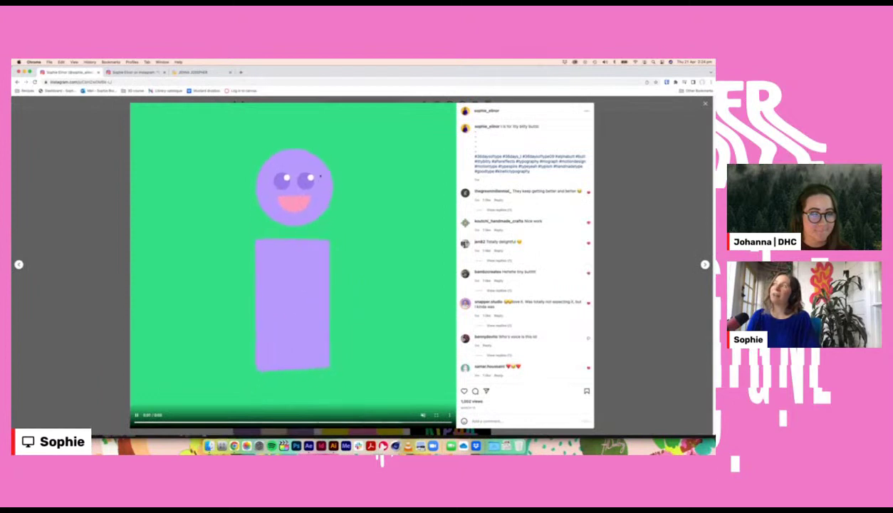
{"action": "left_click", "coordinate": [77, 151]}
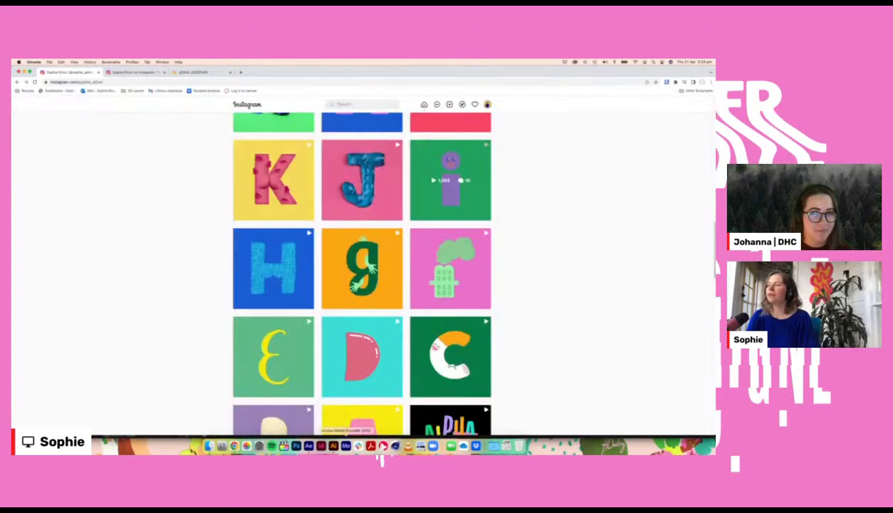
{"action": "left_click", "coordinate": [307, 445]}
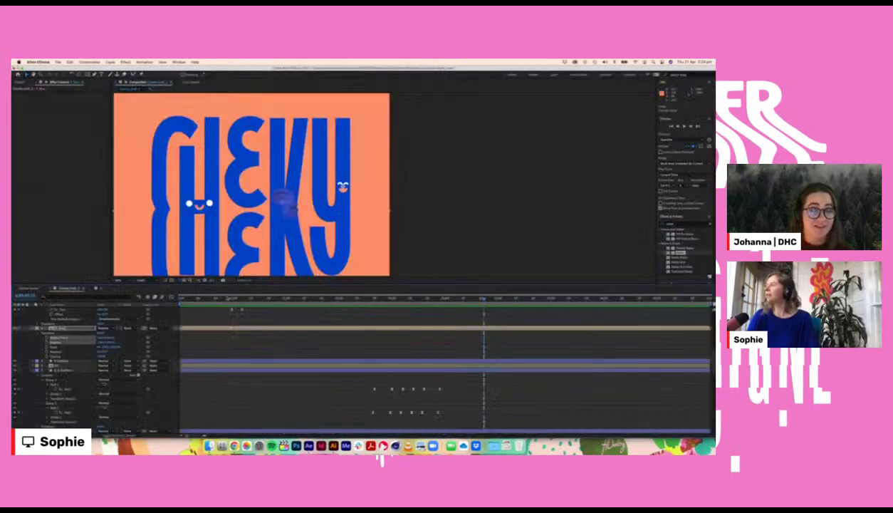